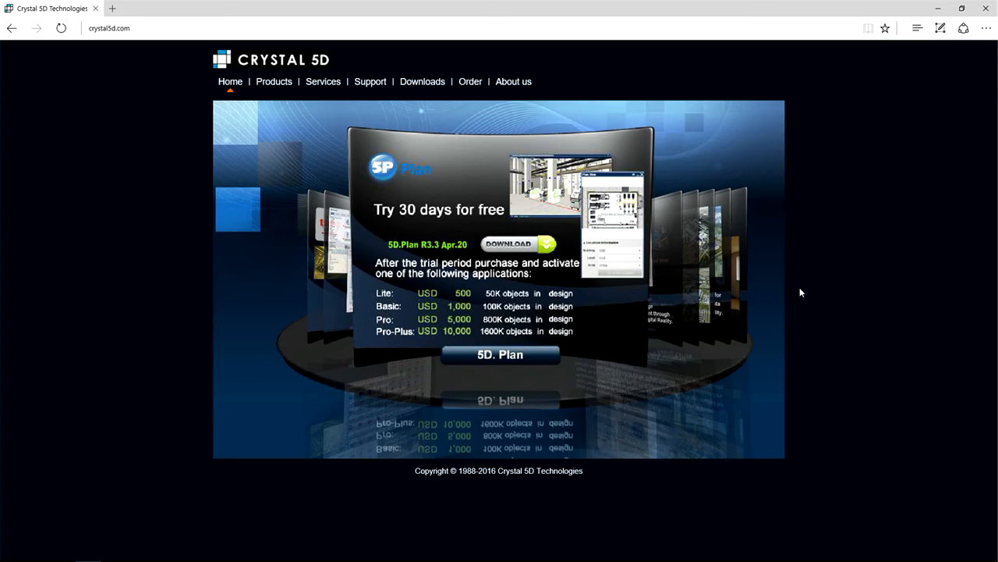
Download 5D.Plan R3.3 from the Crystal 5D website and run 5DPlanInstaller_x64_v3.3.0.65.msi from the Tutorial 5D folder as administrator.
click(513, 246)
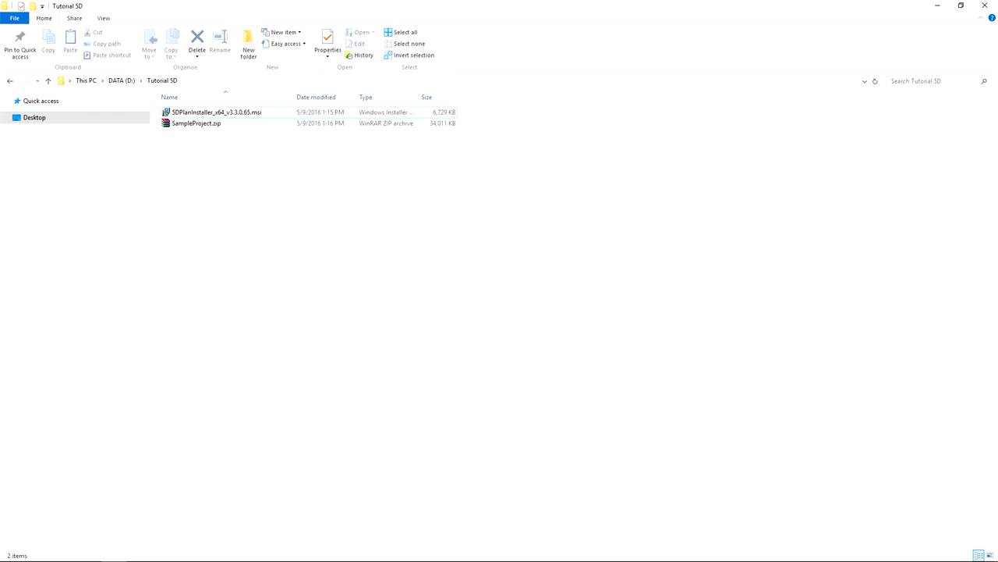
click(214, 113)
right_click(214, 112)
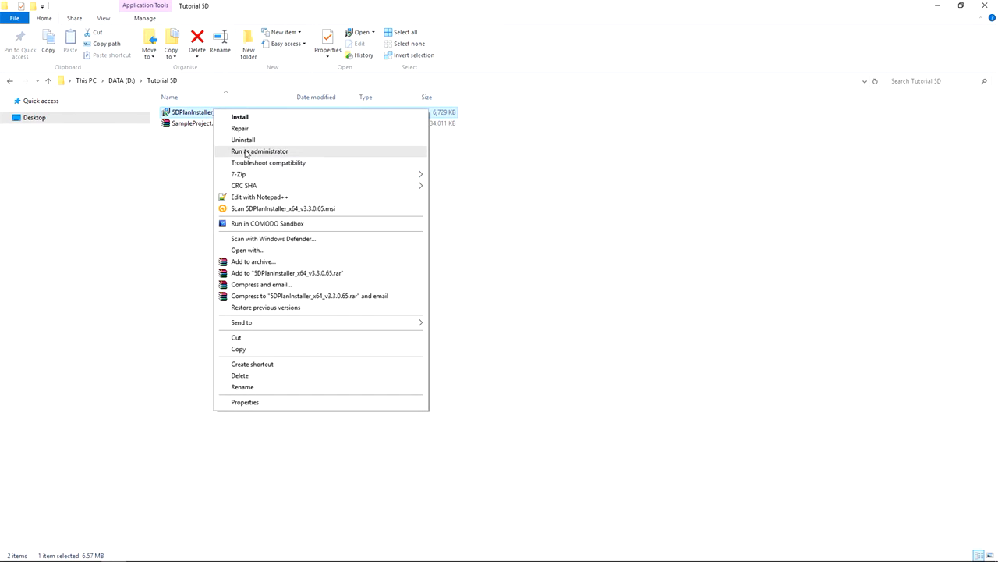
click(245, 151)
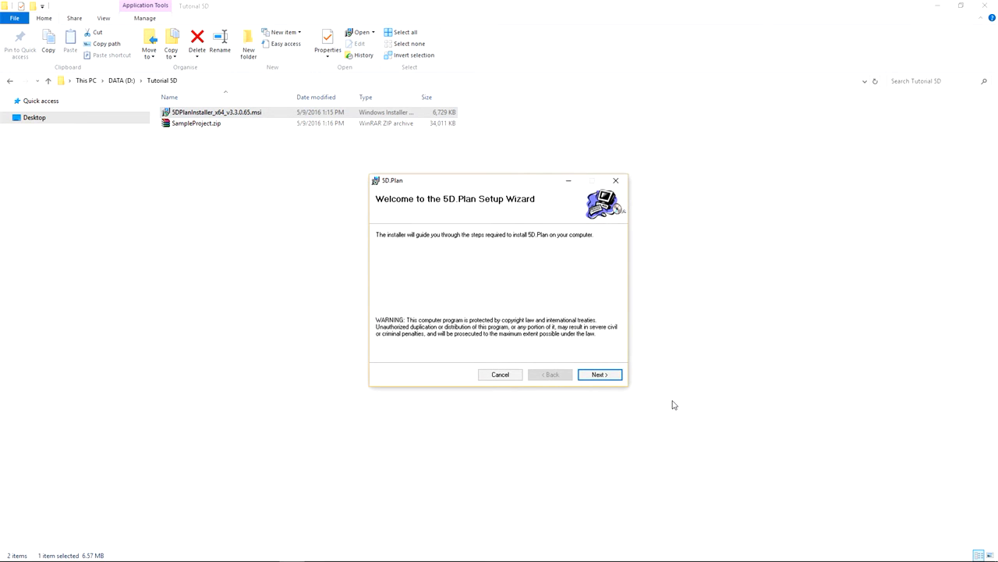
Install 5D.Plan in C:\5D.Vision\5D.Plan\ for the current user only, with Crystal as the organization, and close the setup wizard.
click(599, 376)
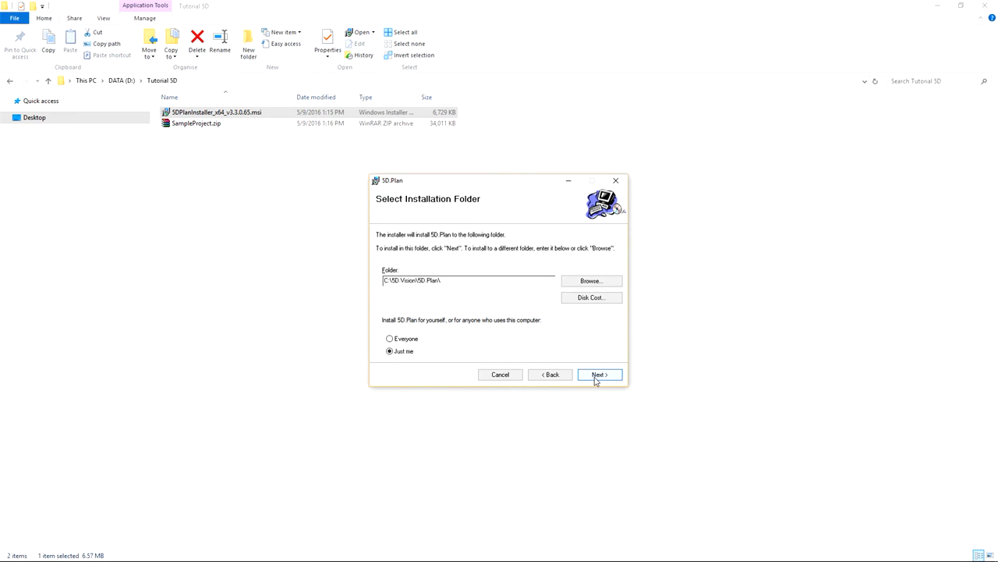
click(596, 377)
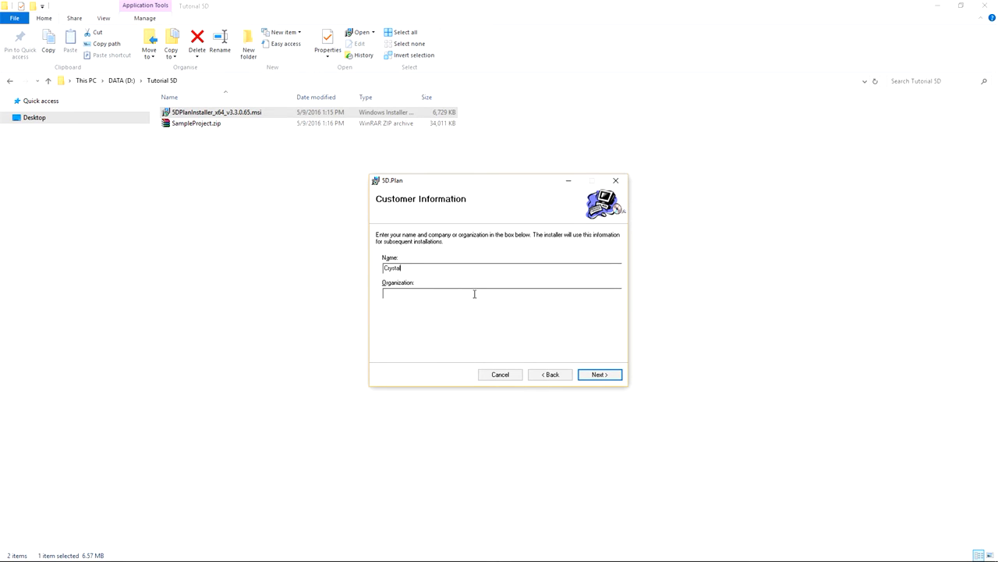
click(469, 294)
text(Crystal)
click(599, 375)
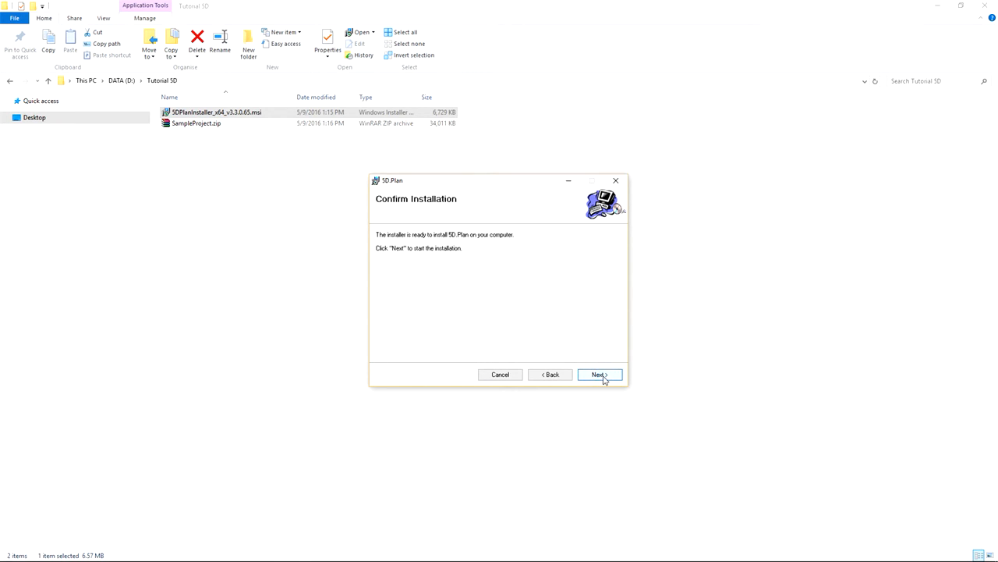
click(601, 375)
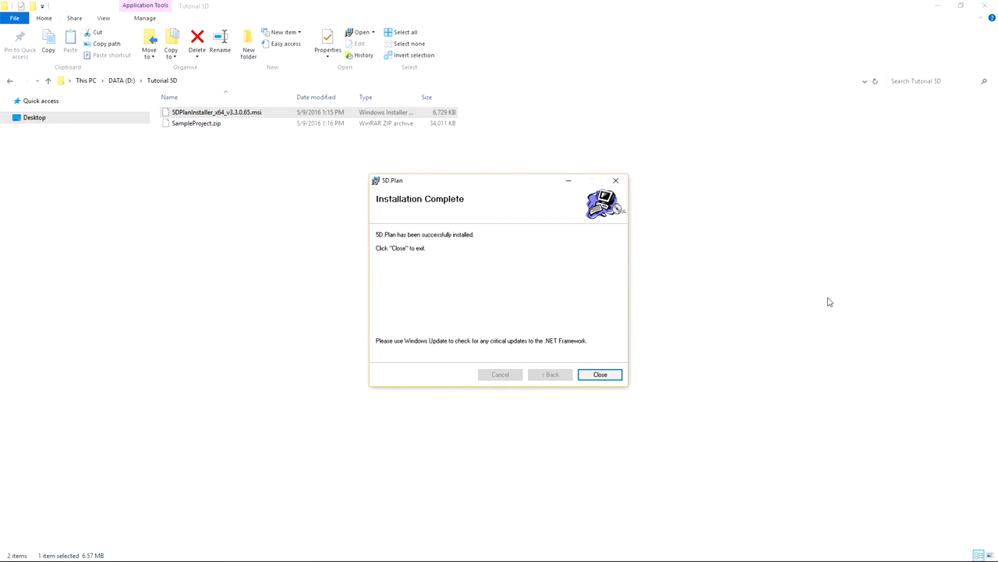
click(598, 375)
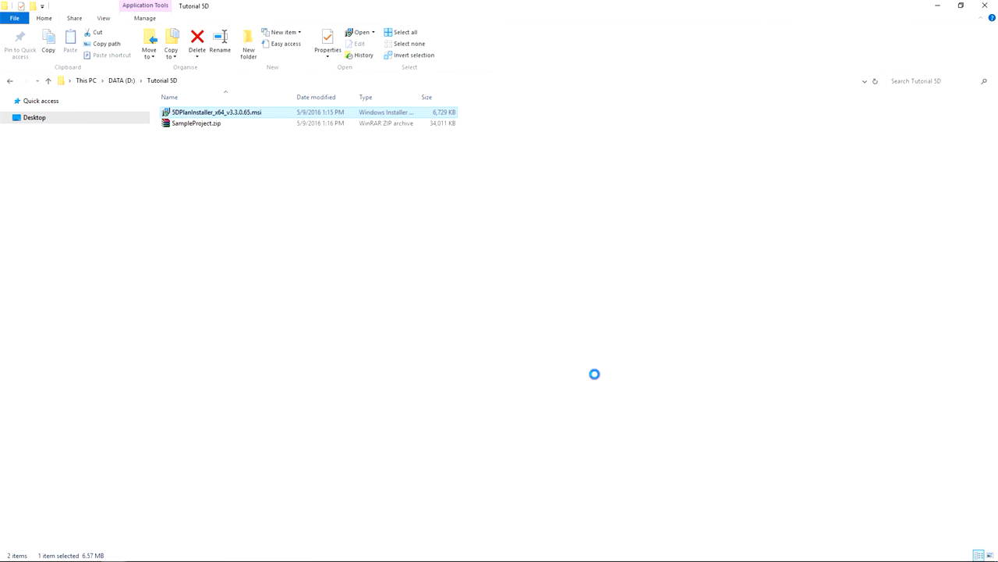
Extract SampleProject.zip and the Project.zip it contains directly into the Tutorial 5D folder.
click(181, 125)
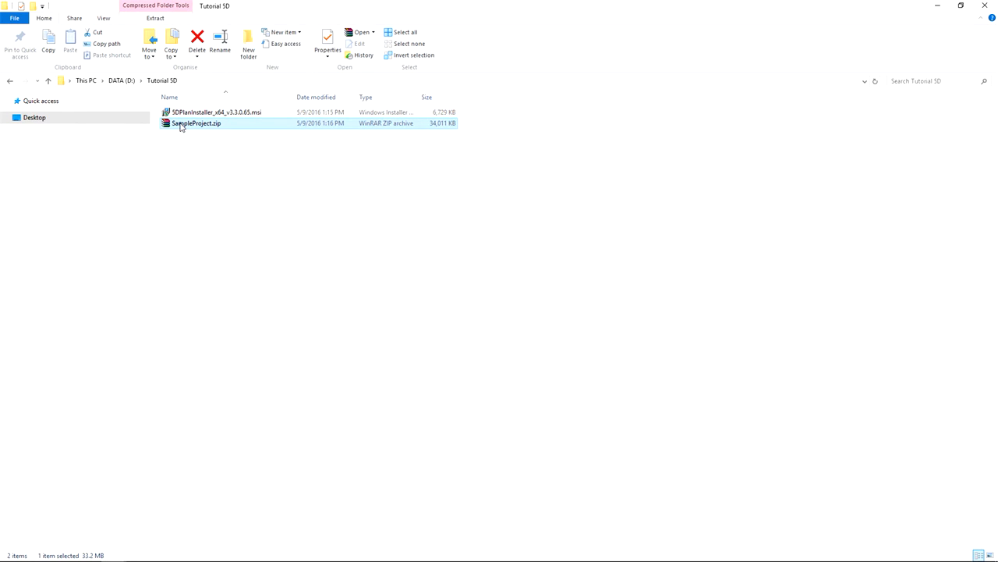
right_click(180, 126)
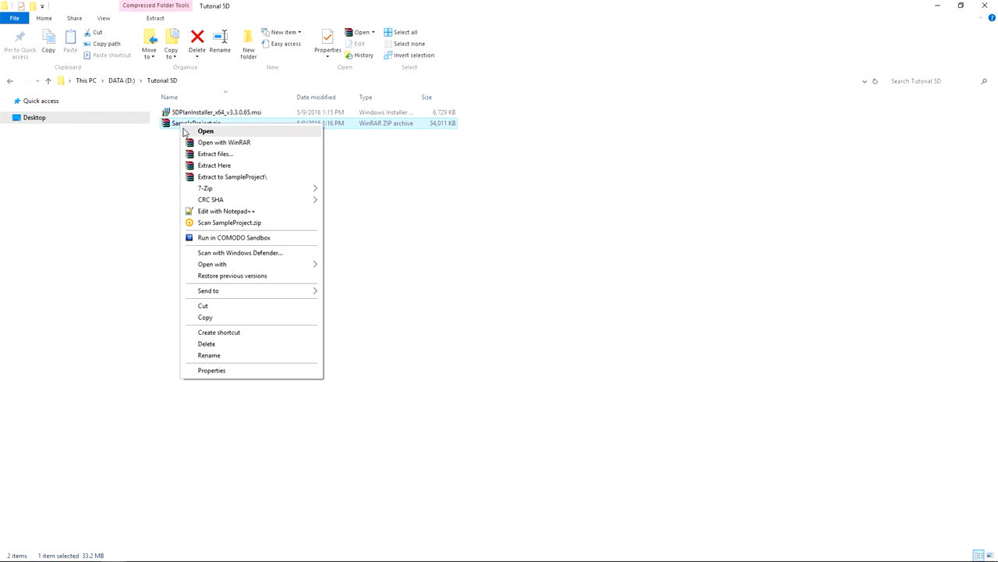
click(214, 166)
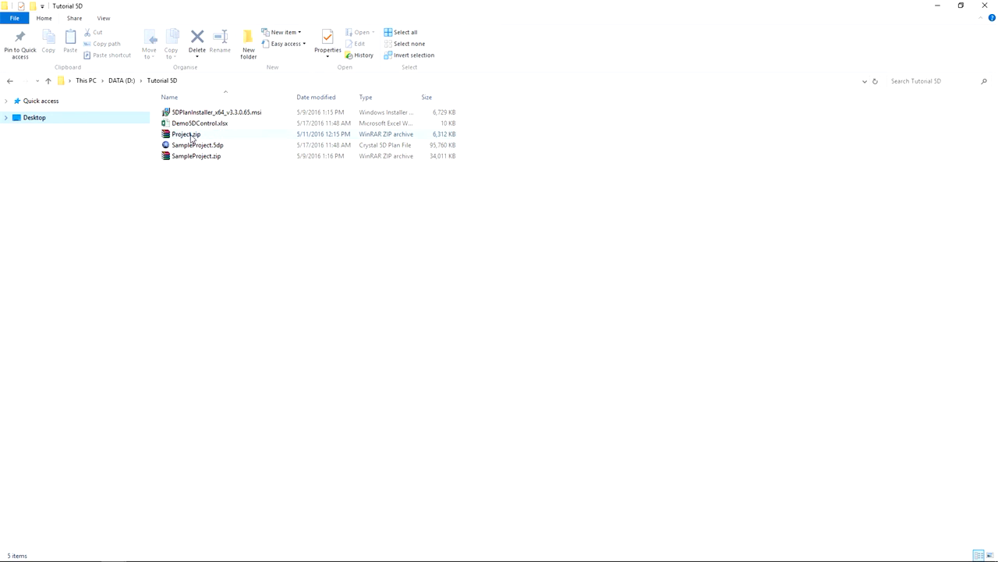
click(190, 134)
right_click(191, 137)
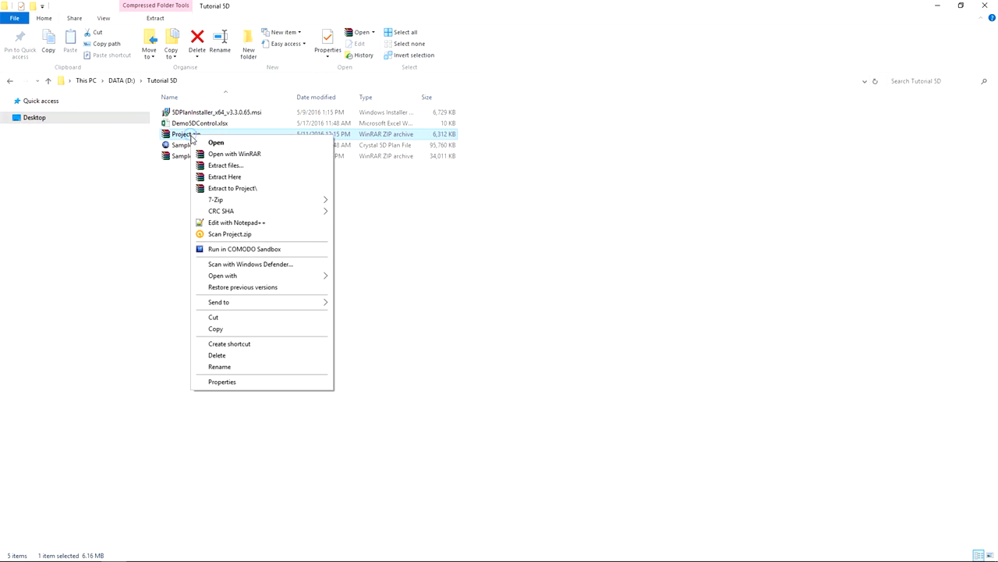
click(229, 177)
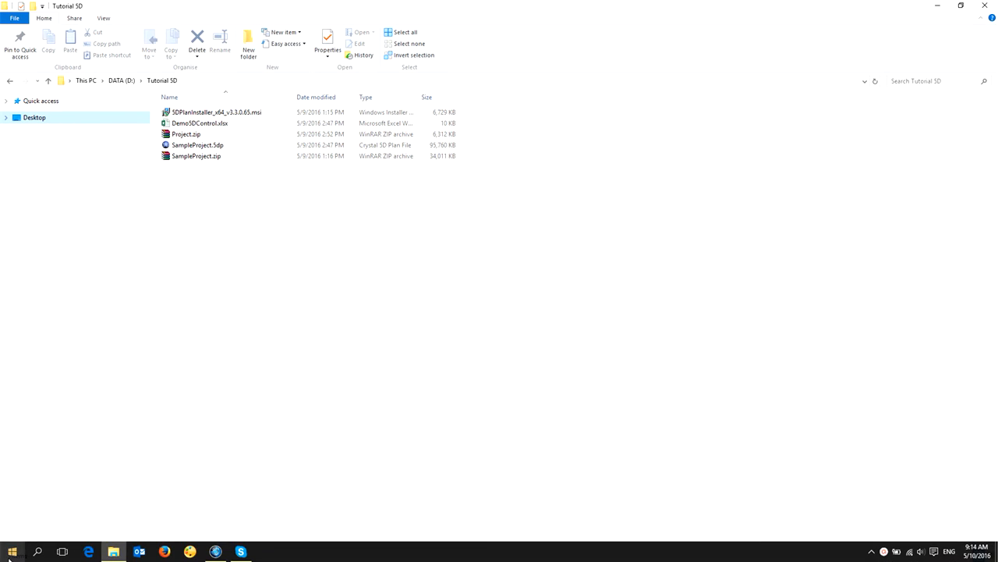
Launch 5D.Plan R3.3 from the 5D.Vision program group.
click(11, 552)
click(27, 531)
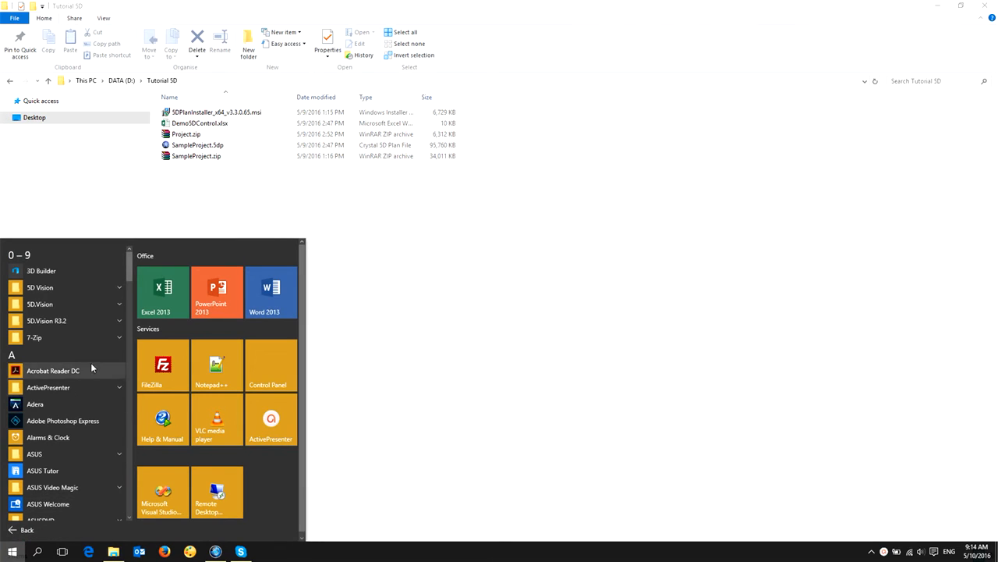
click(100, 307)
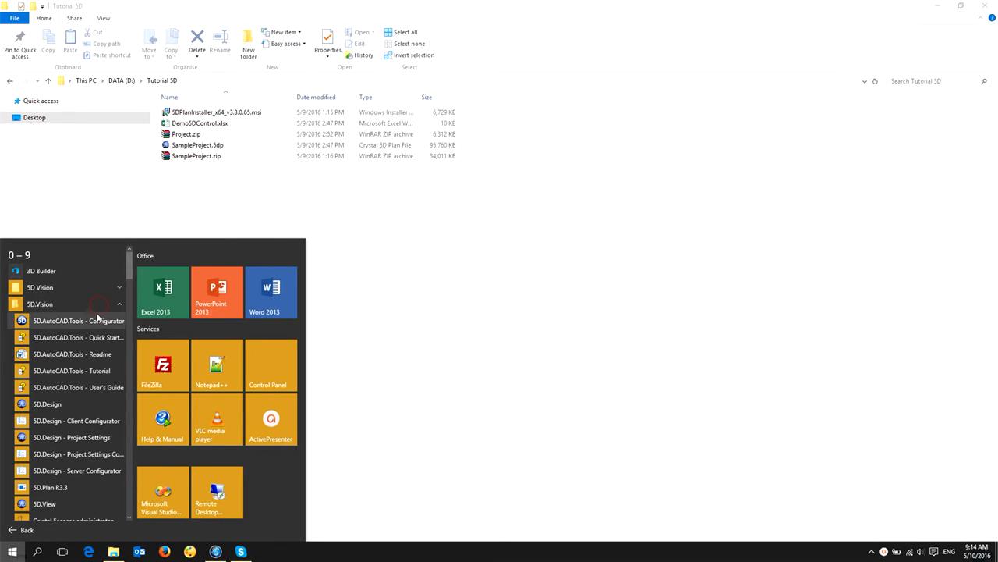
click(45, 488)
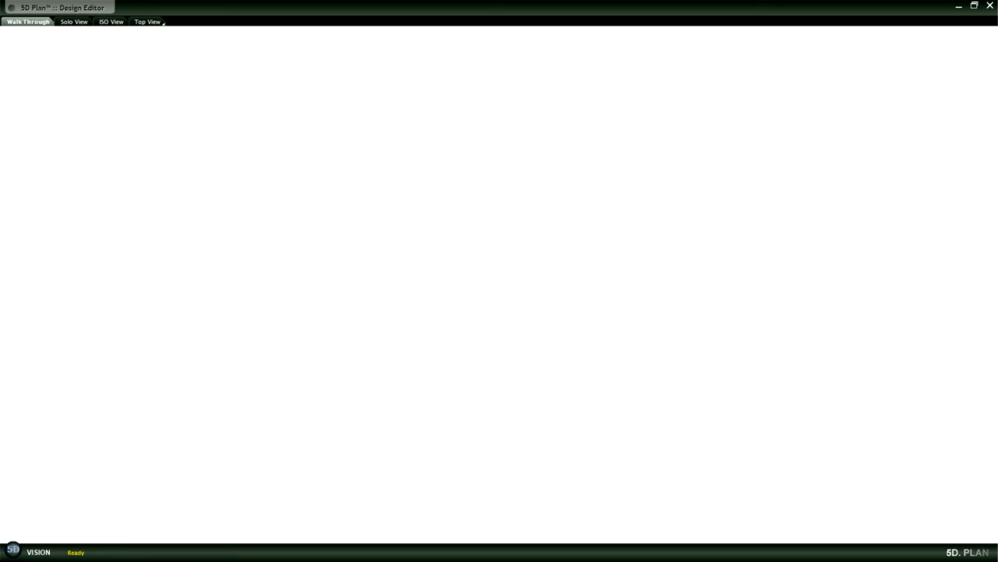
Open Project.5dp from the Tutorial 5D folder, loading the FAB sub design with all its viewboxes.
key(alt+Tab)
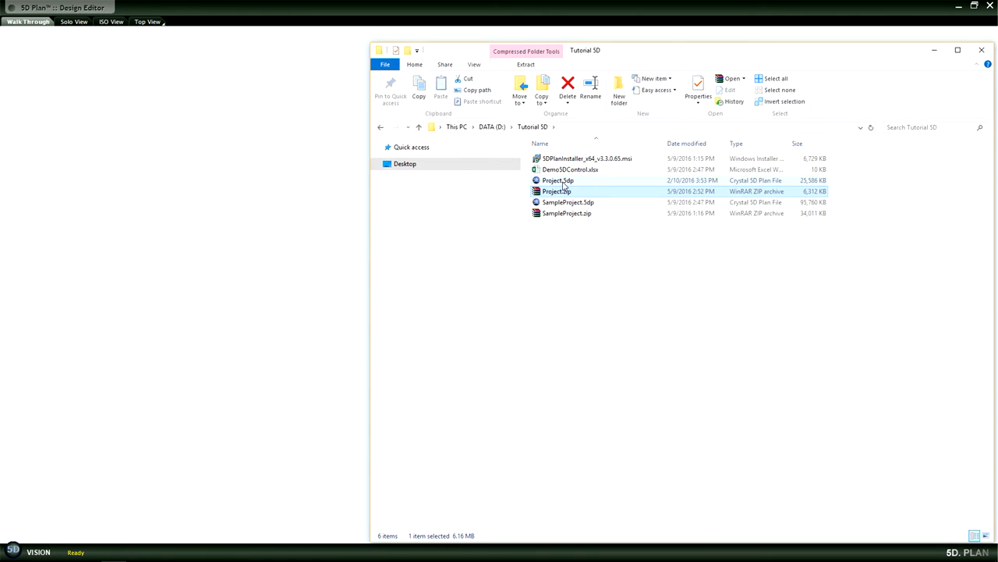
click(561, 181)
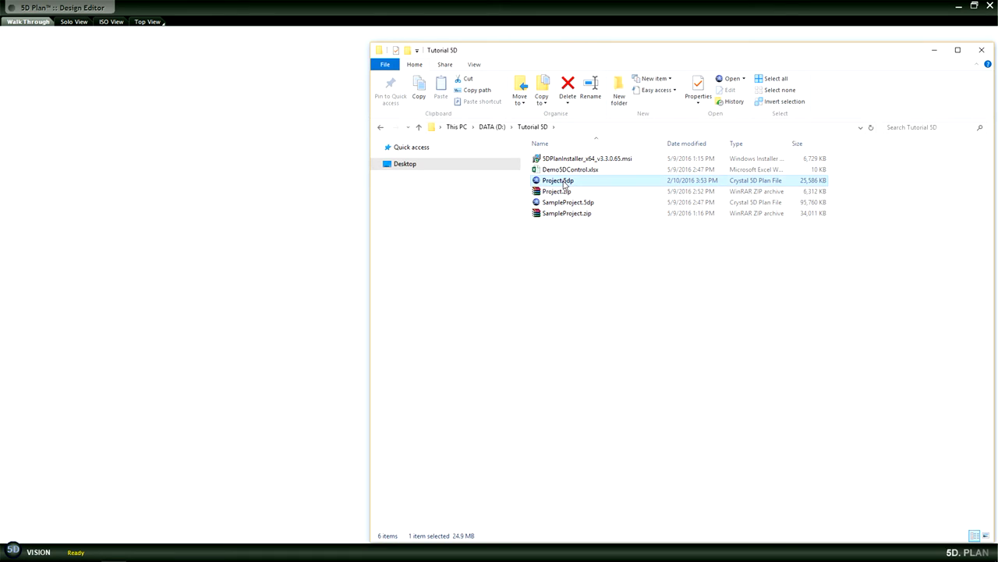
key(Return)
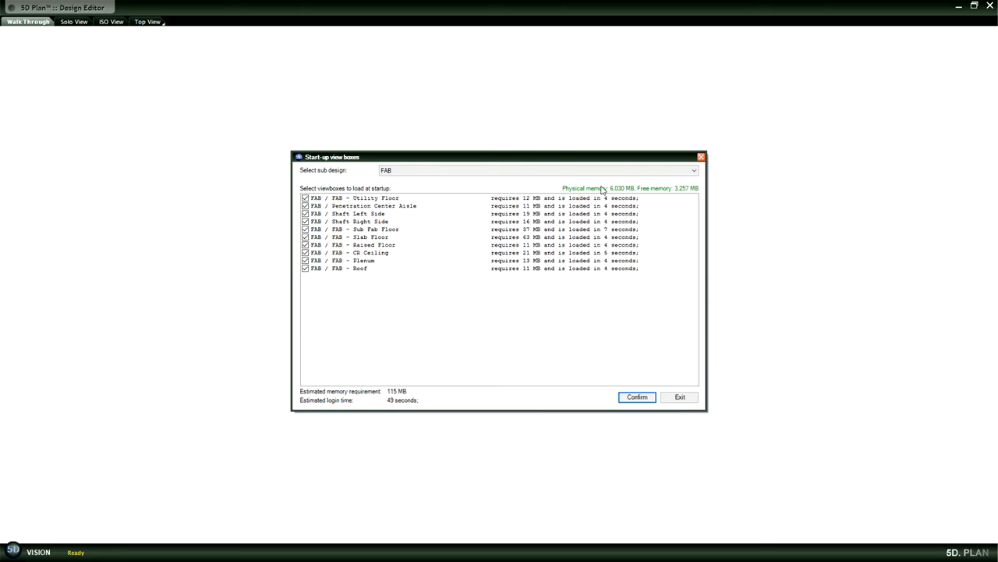
click(693, 171)
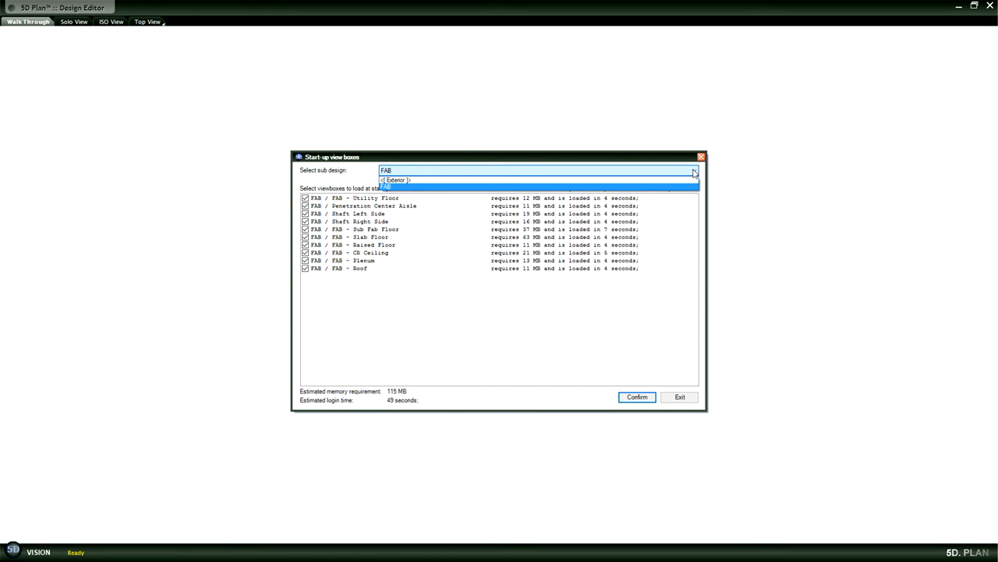
click(694, 172)
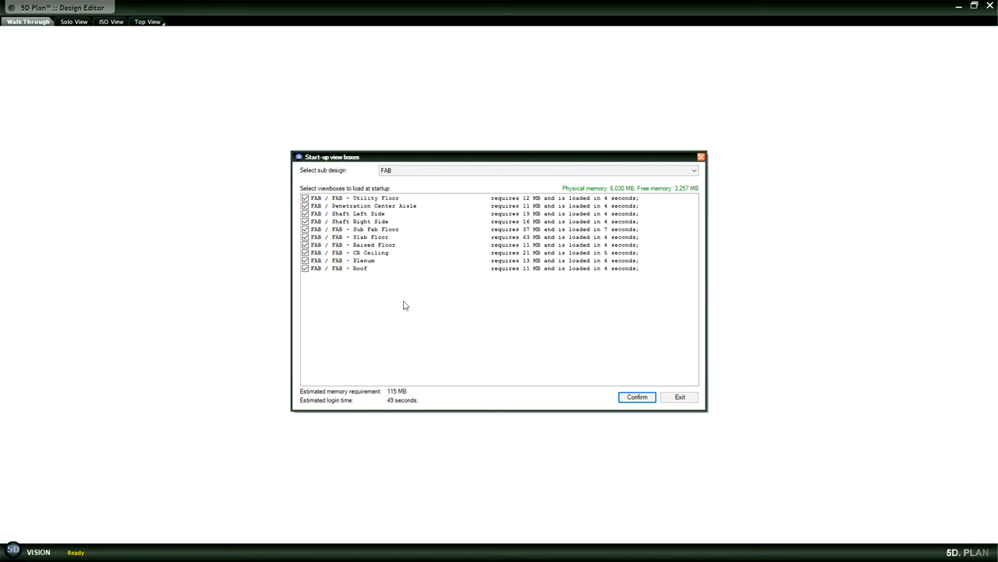
click(636, 398)
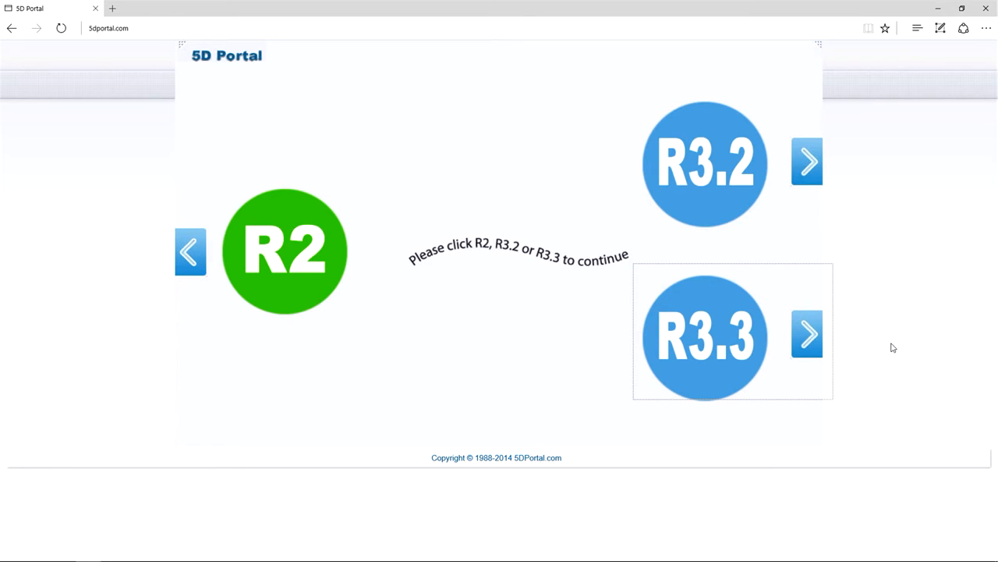
In the browser, open Ingersoll Rand's compressor products in the CDA category of the 5D Portal R3.3.
click(698, 336)
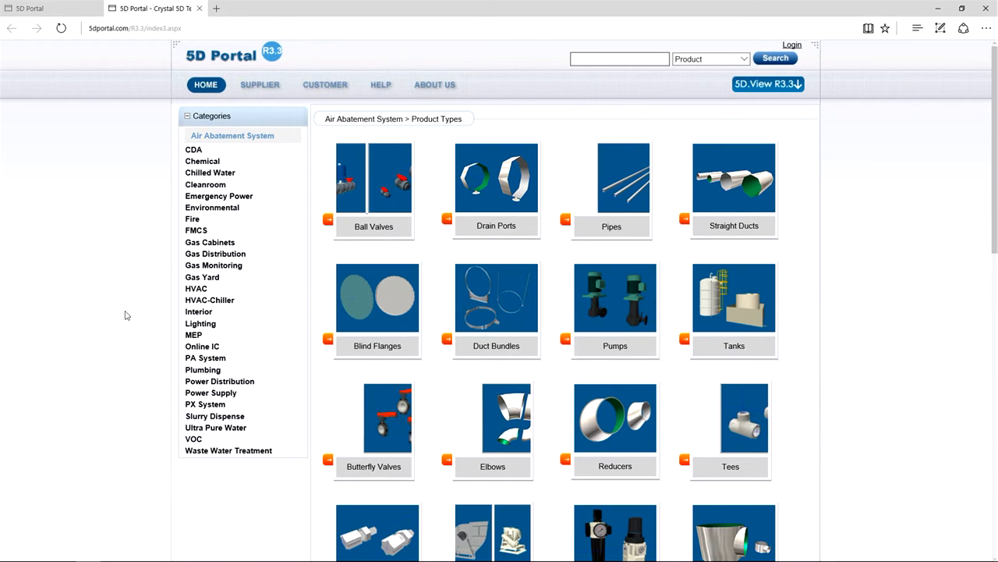
click(194, 151)
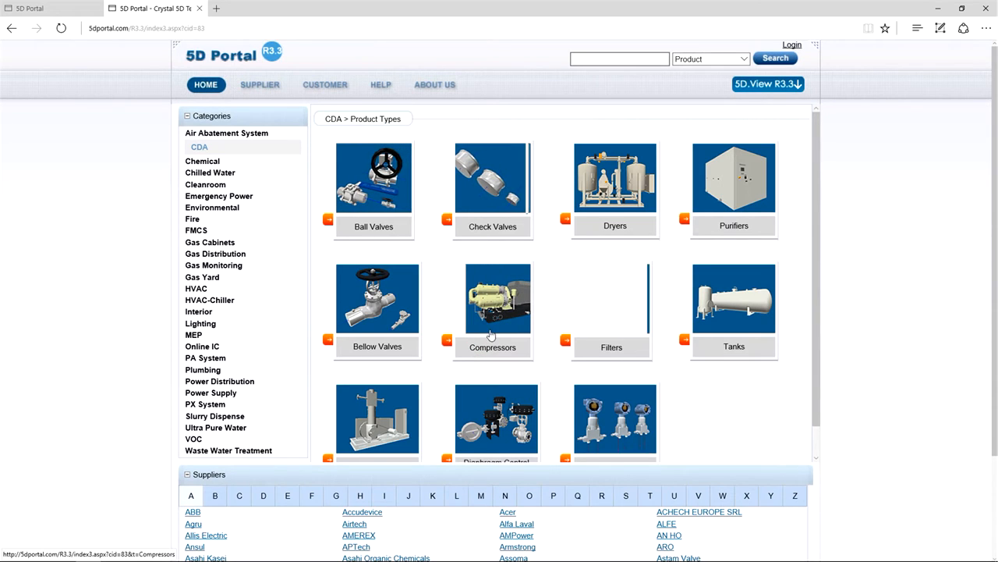
click(490, 331)
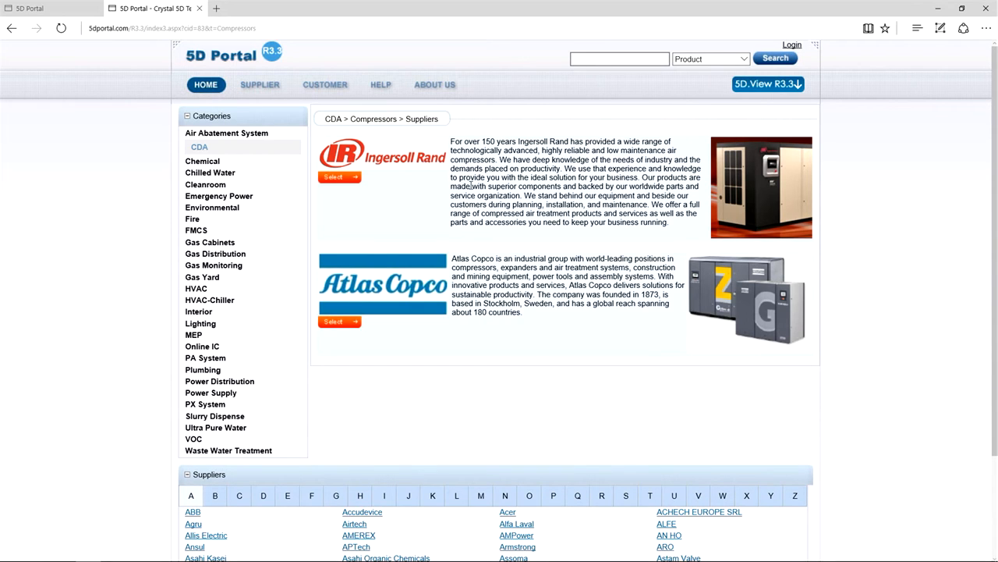
click(352, 164)
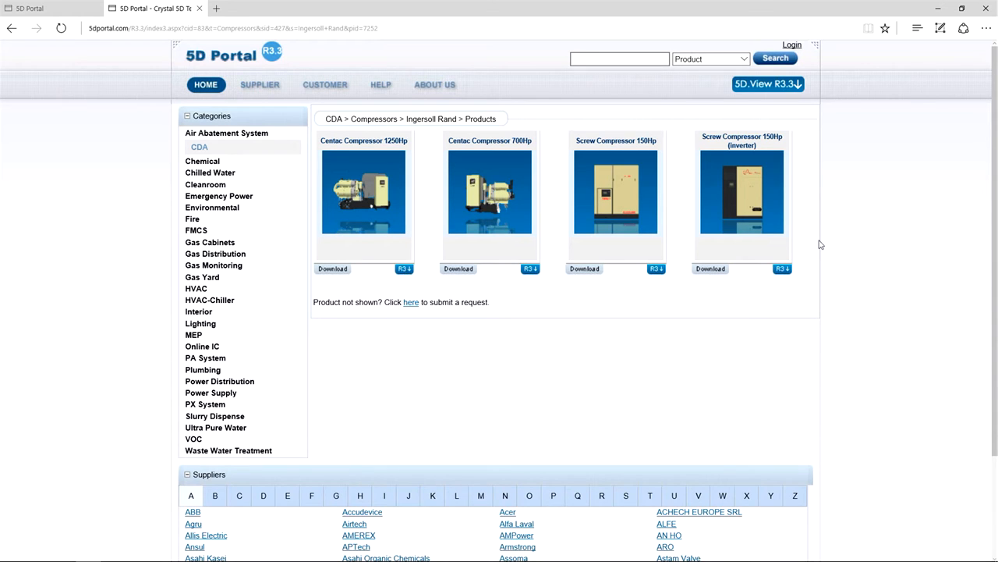
Log in to the 5D Portal with the account username and password and download the R3 file of the Centac Compressor 700Hp.
click(790, 45)
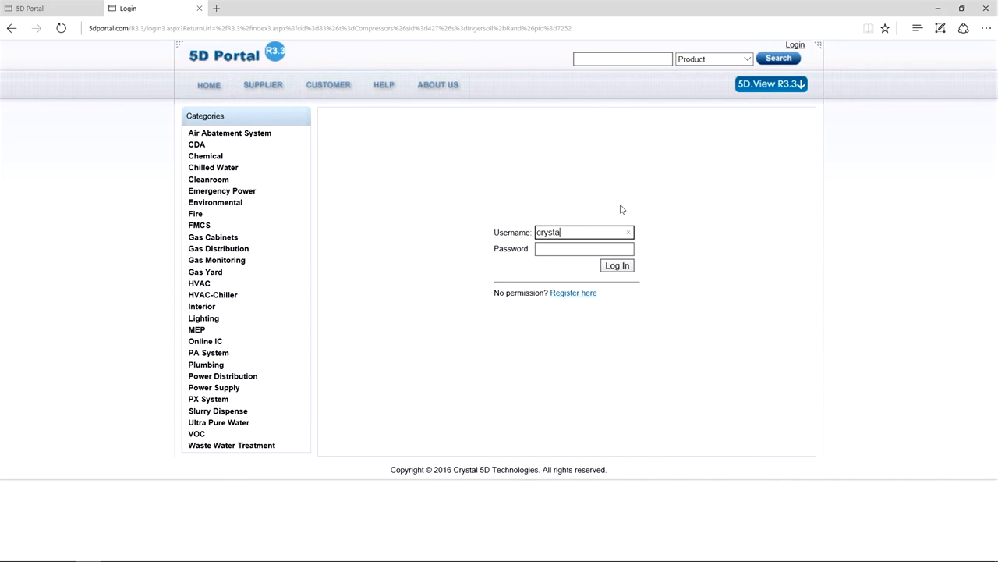
click(560, 248)
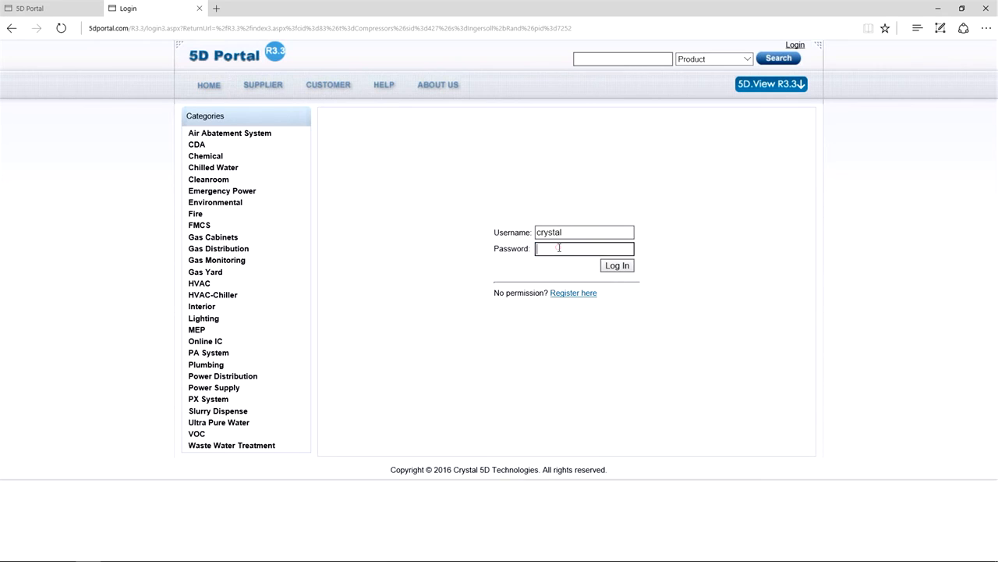
text(•••••••)
click(617, 265)
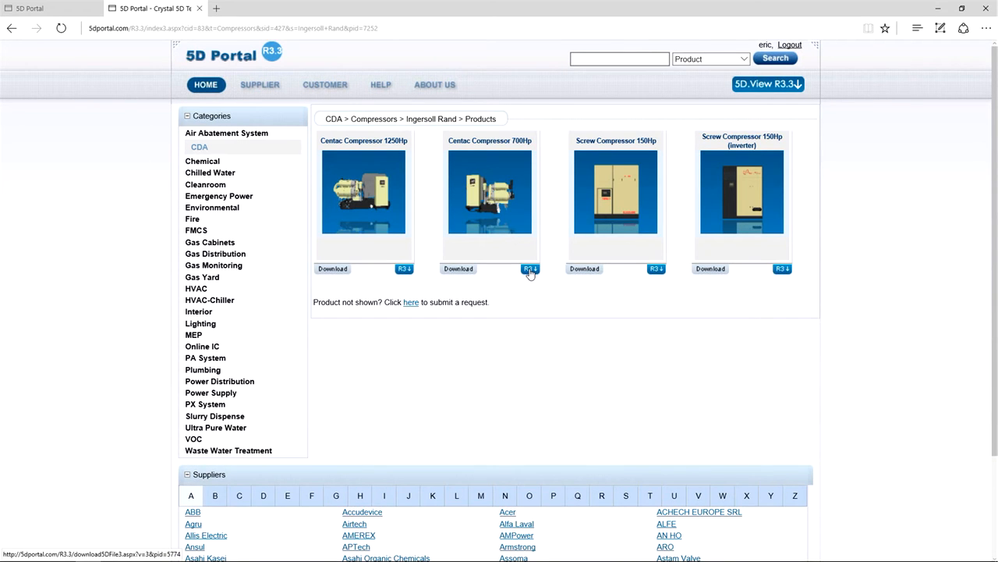
click(530, 269)
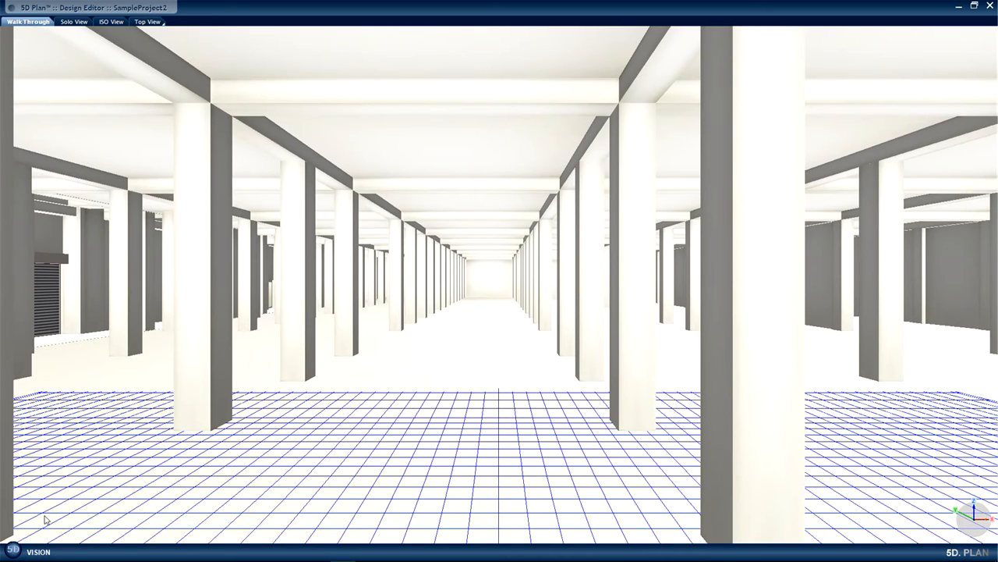
In the Library Editor, start importing a 5D object into the Systems of FAB (System library) database.
click(12, 551)
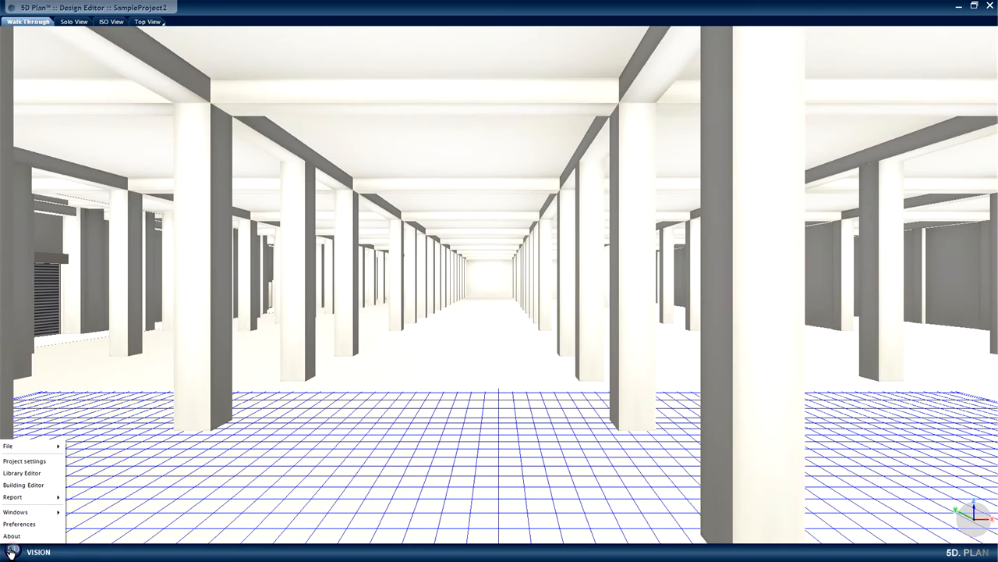
click(25, 474)
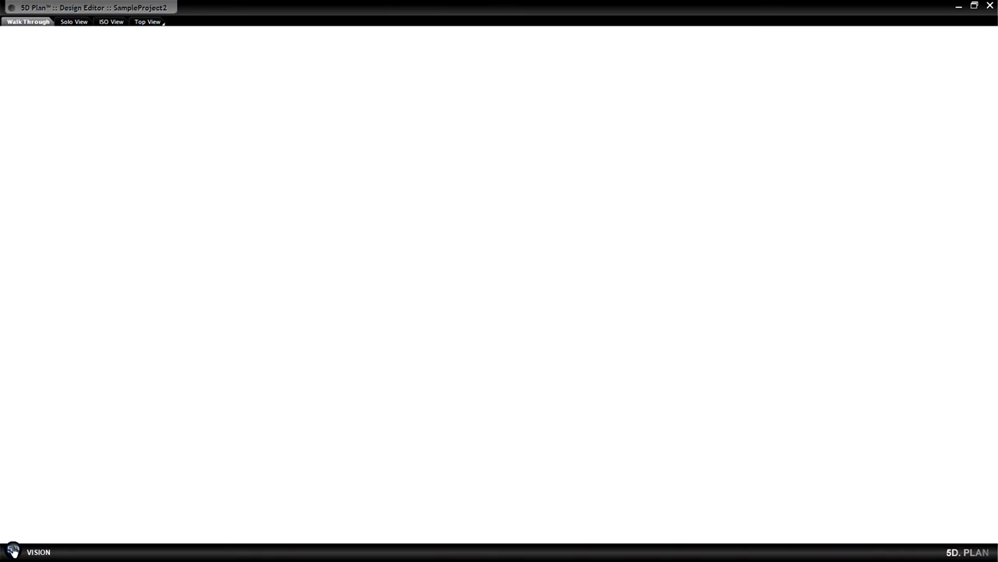
click(12, 551)
click(29, 530)
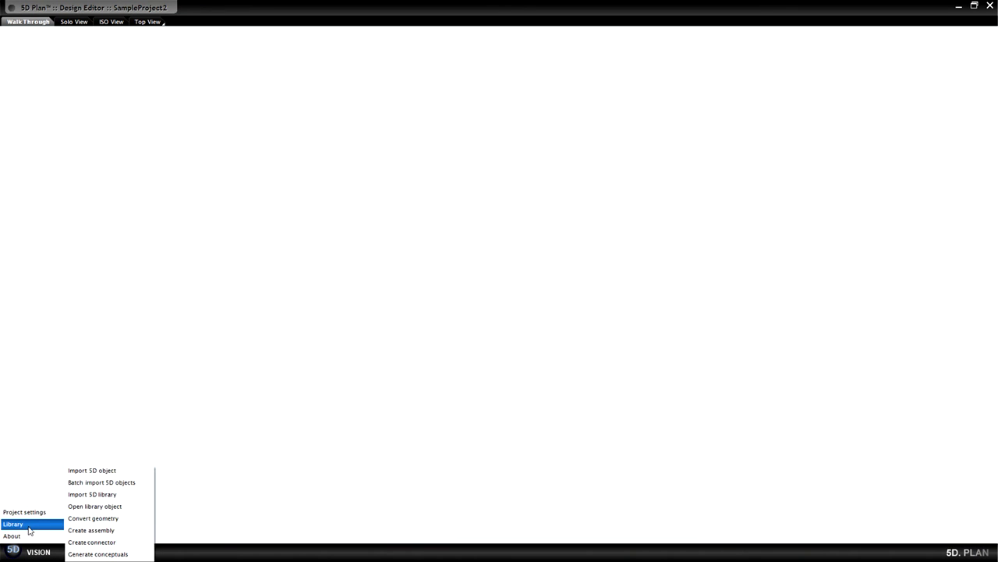
click(126, 472)
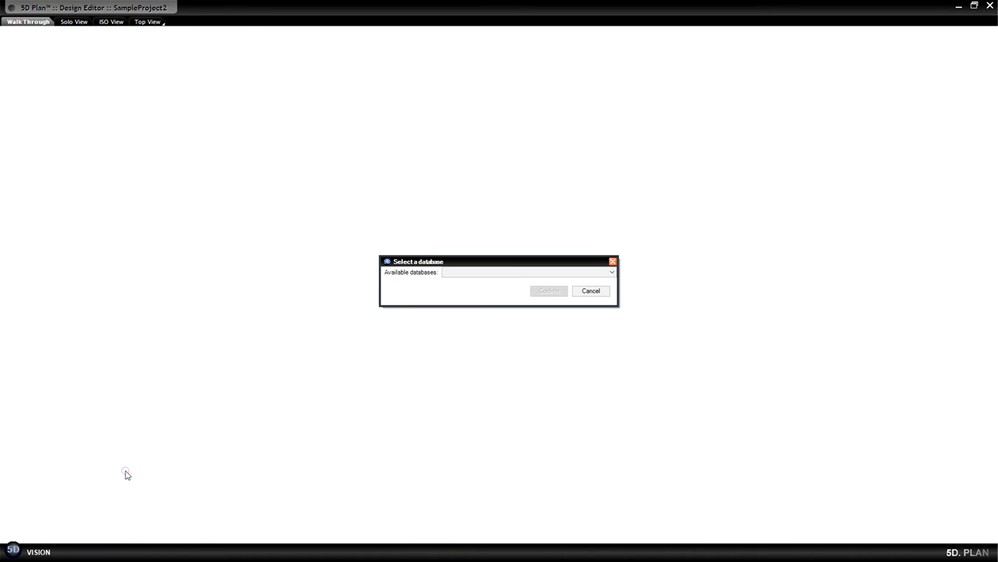
click(540, 272)
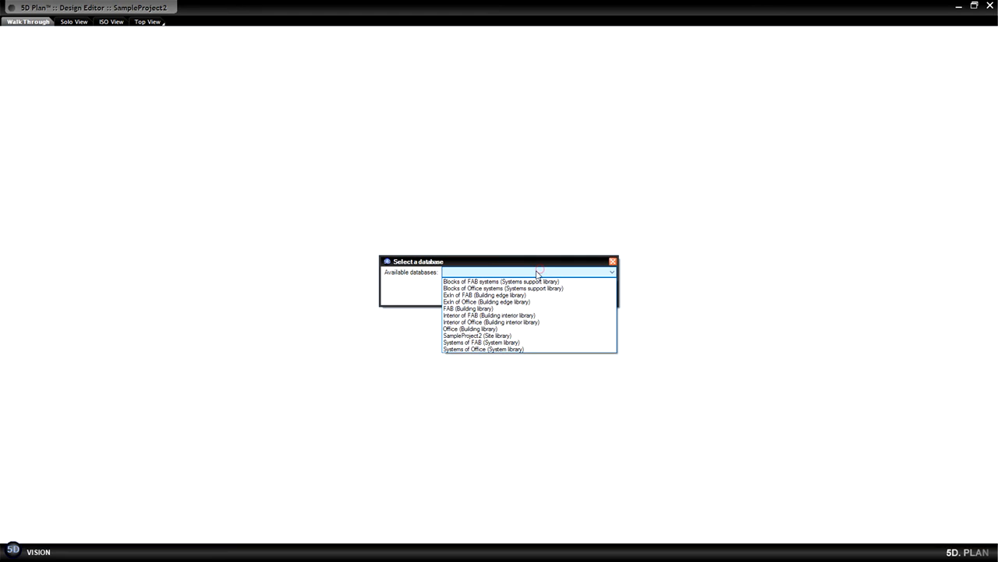
click(494, 344)
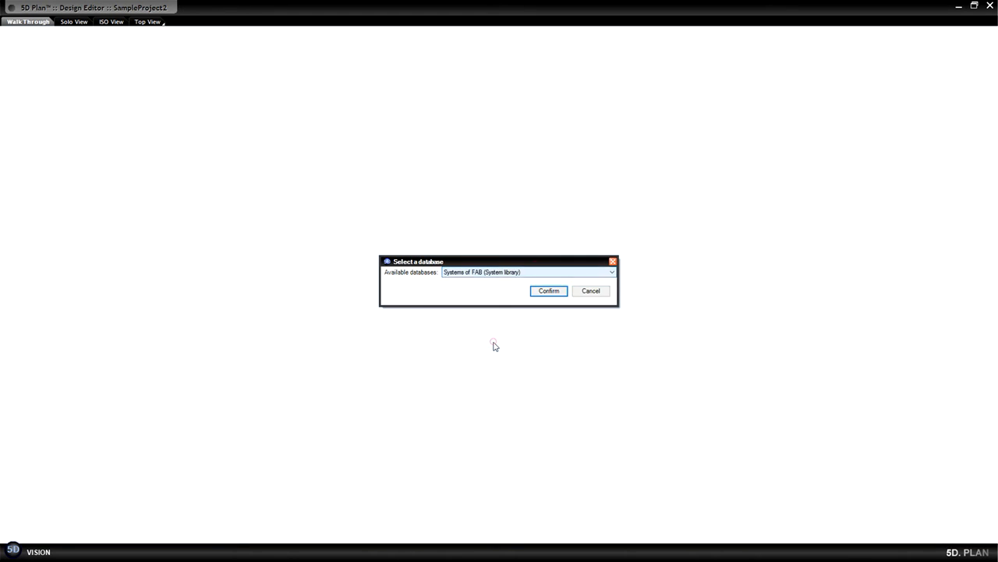
click(548, 291)
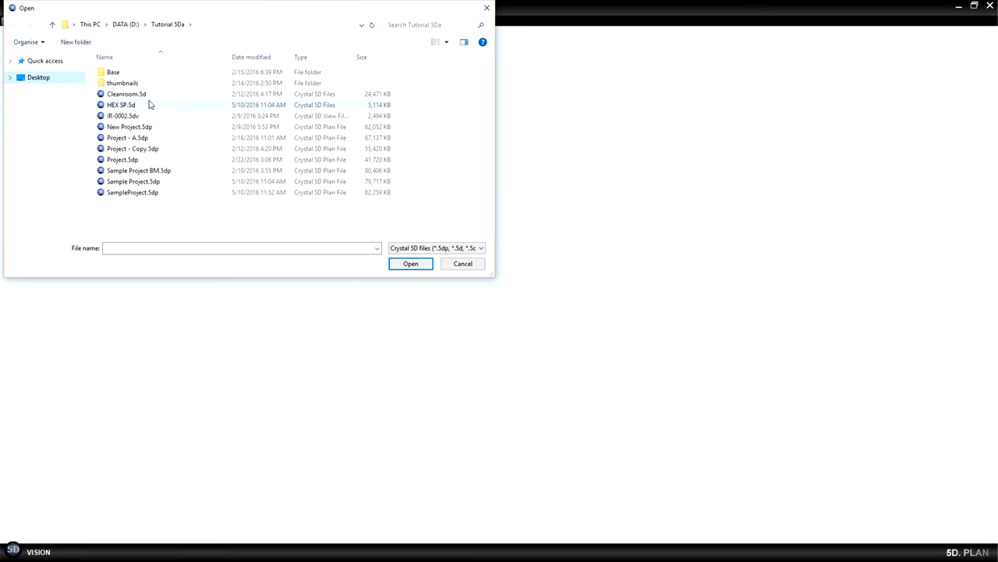
Import all templates from IR-0002.5dv in the Tutorial 5Da folder, with material SS304 imported from source.
click(131, 116)
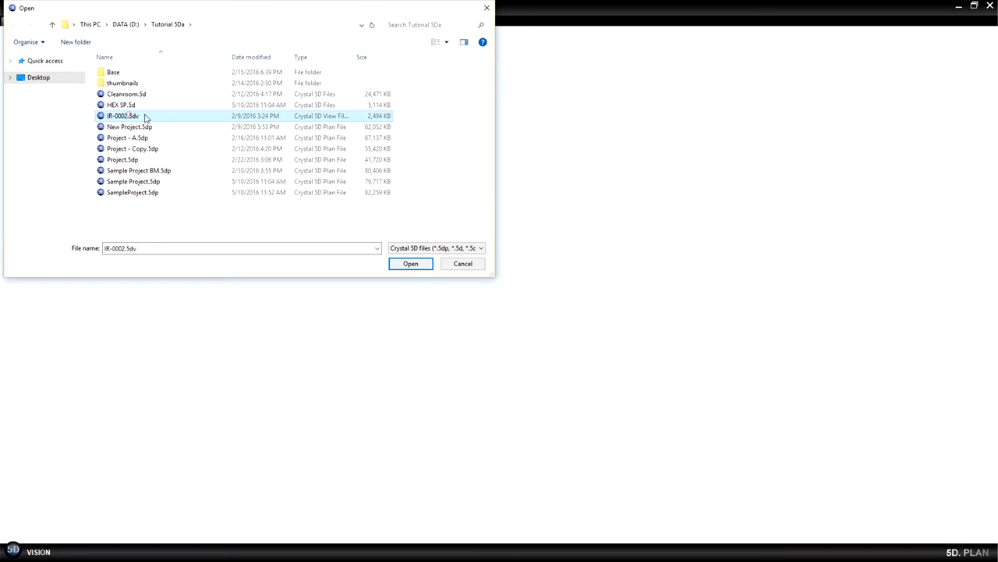
click(410, 264)
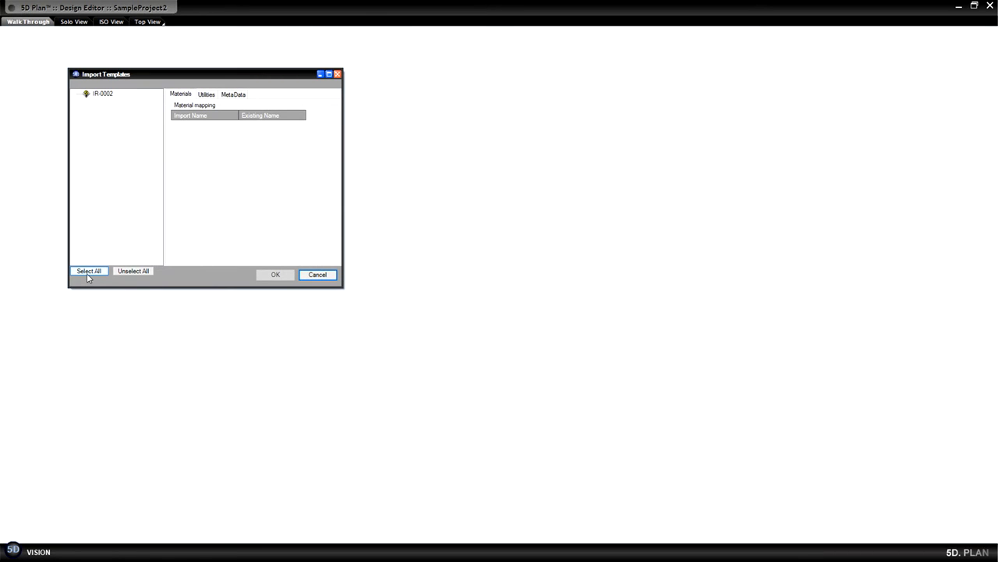
click(88, 272)
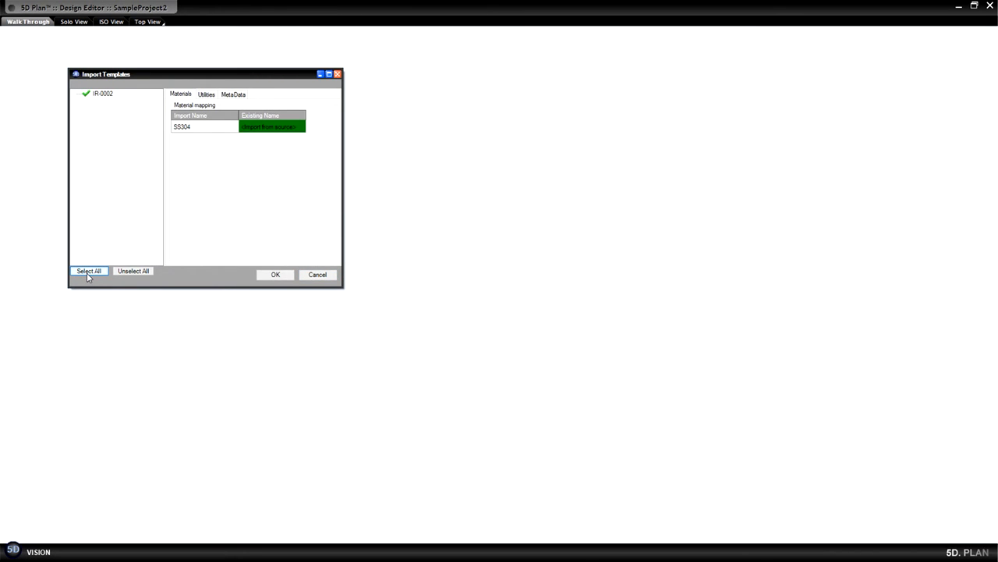
click(276, 275)
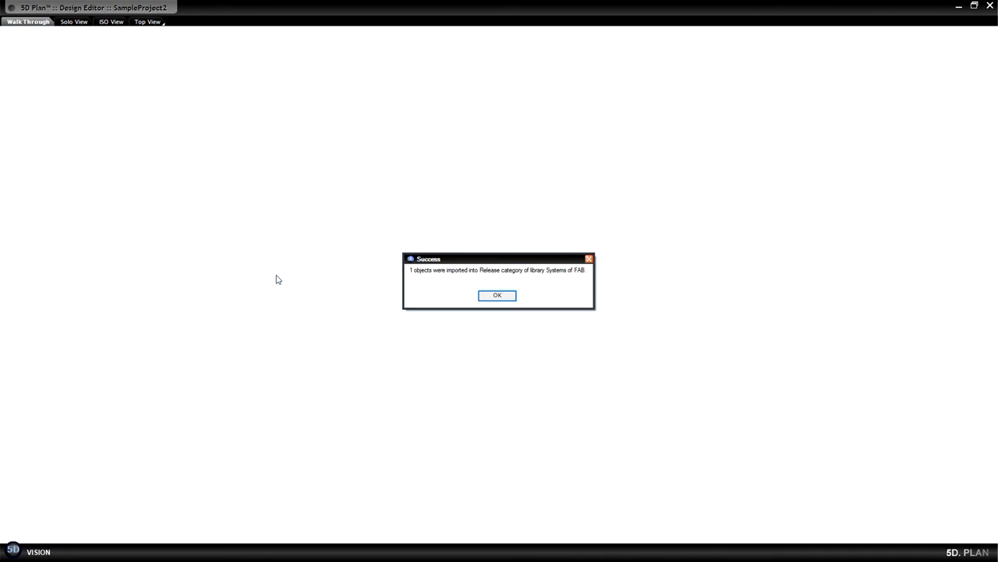
click(503, 298)
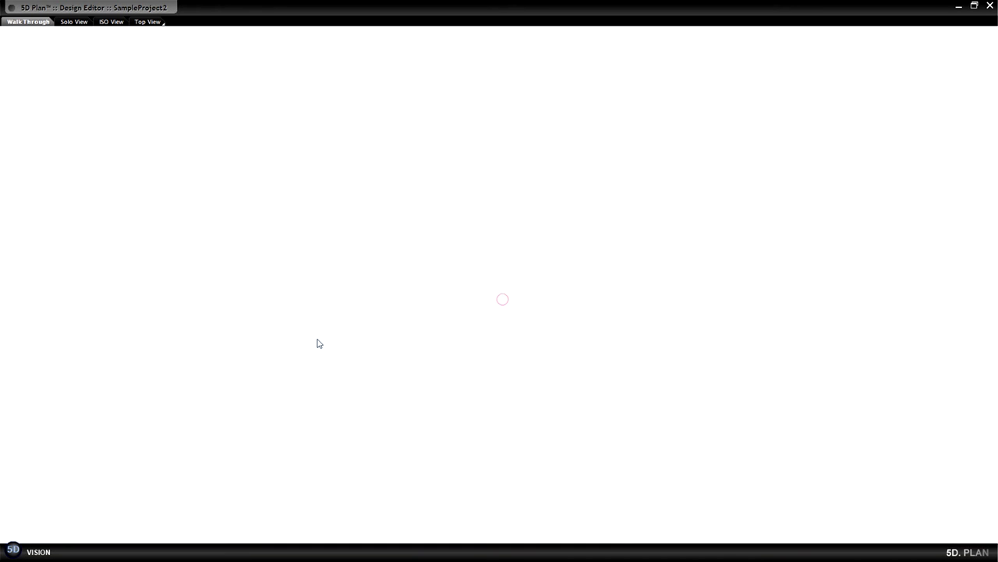
In the project settings, add a category named CDA to the Systems of FAB (System library) database.
click(13, 551)
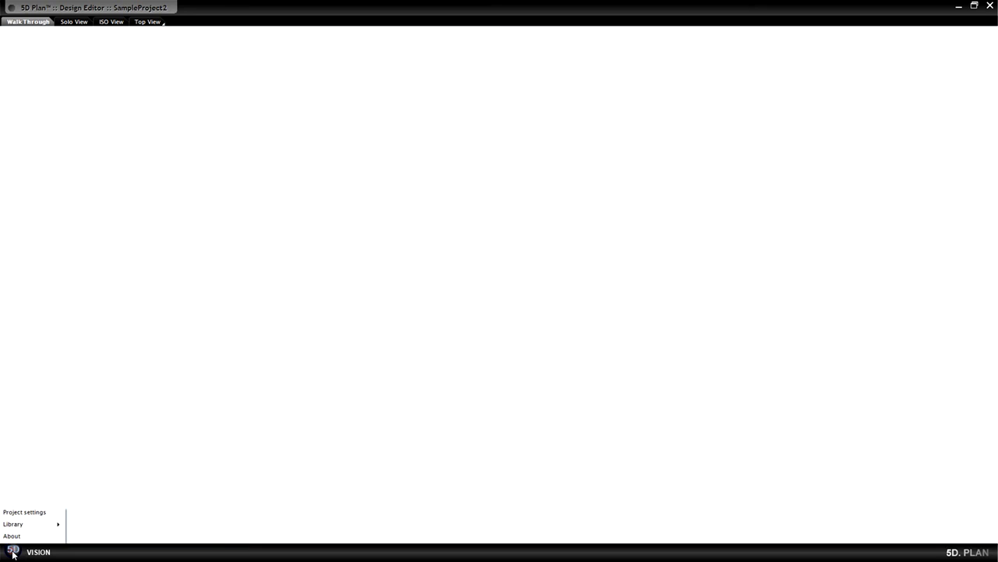
click(23, 512)
click(37, 214)
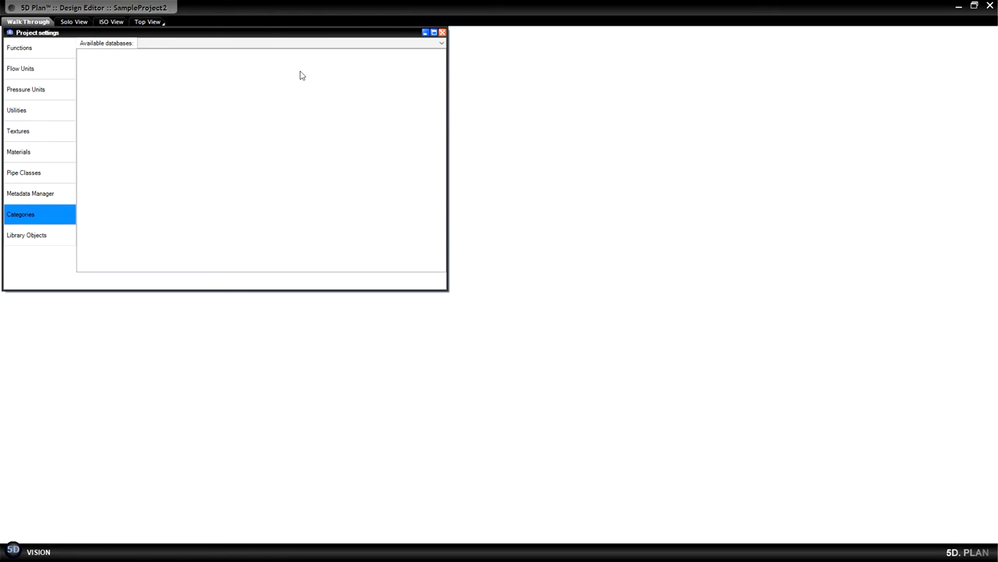
click(389, 43)
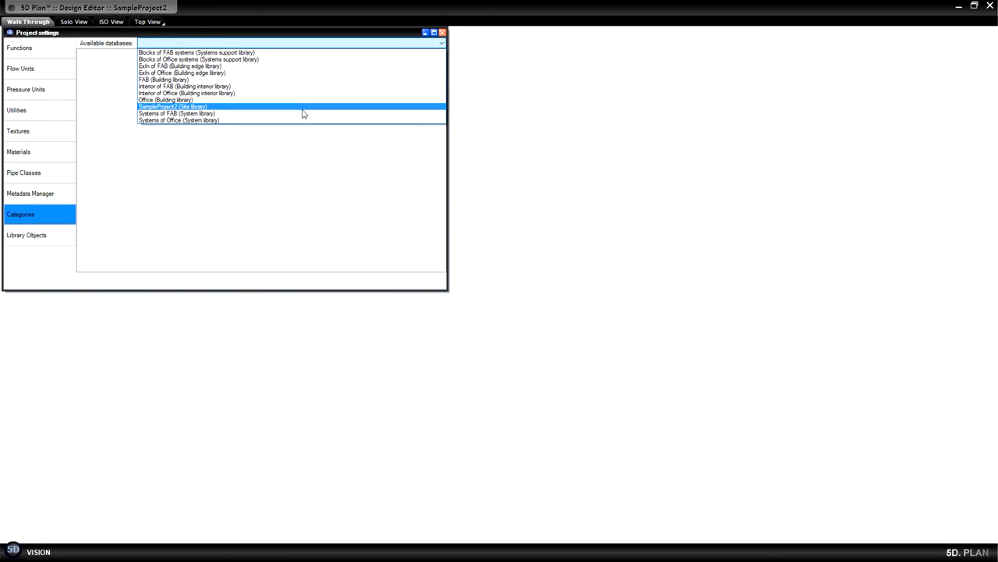
click(302, 114)
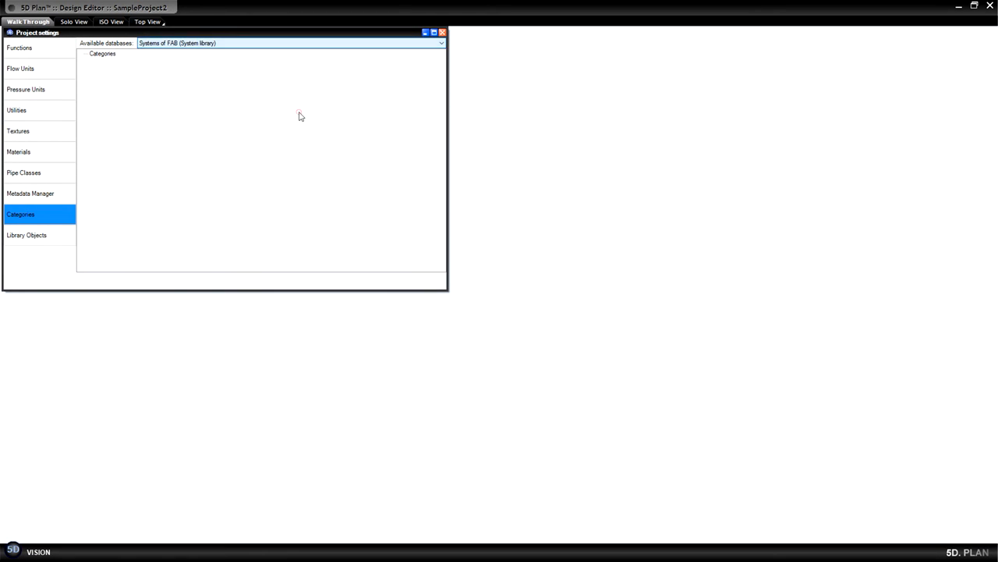
right_click(109, 57)
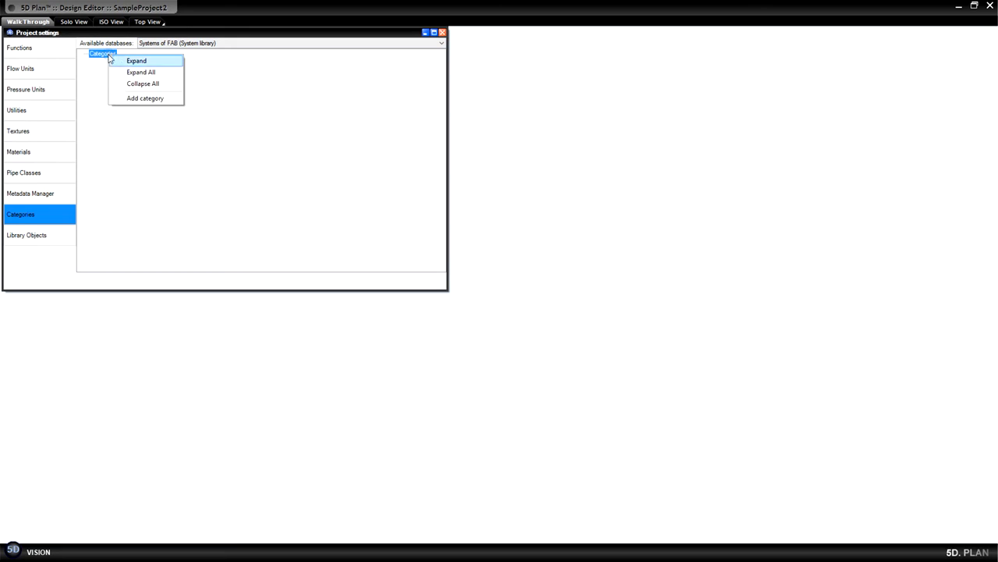
click(141, 102)
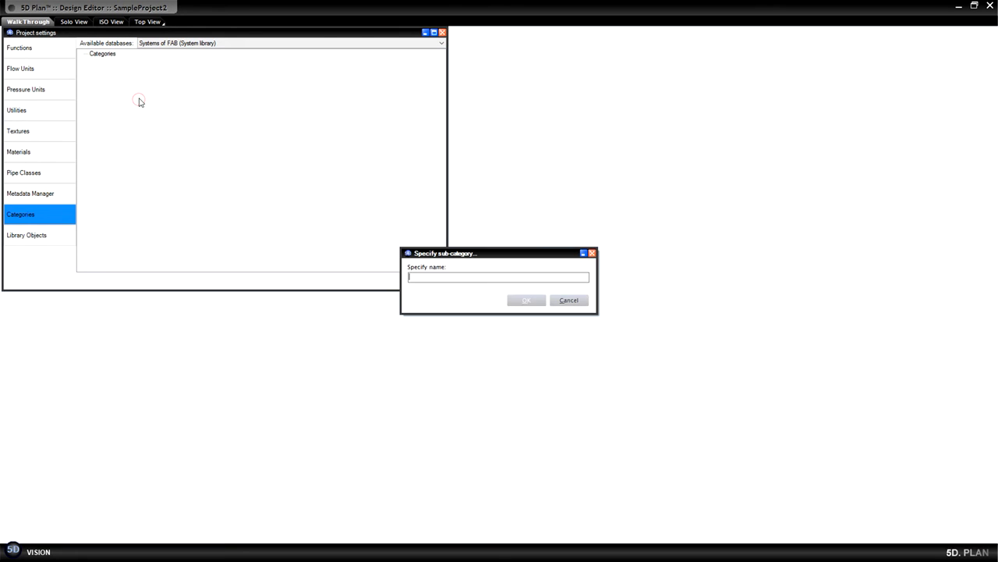
text(CDA)
click(521, 299)
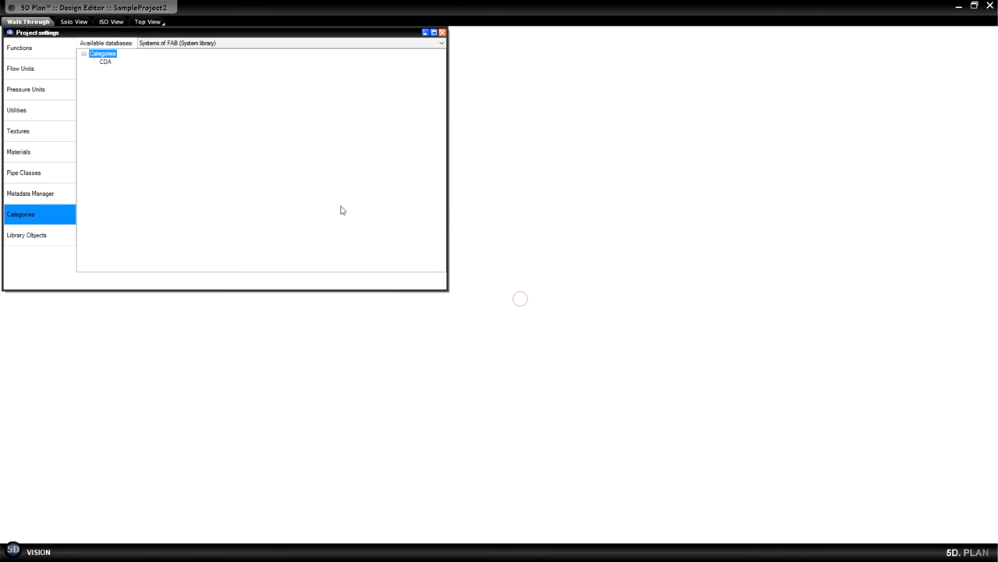
Move the library object IR-0002 to the CDA category, check that category's contents, and close the project settings.
click(35, 234)
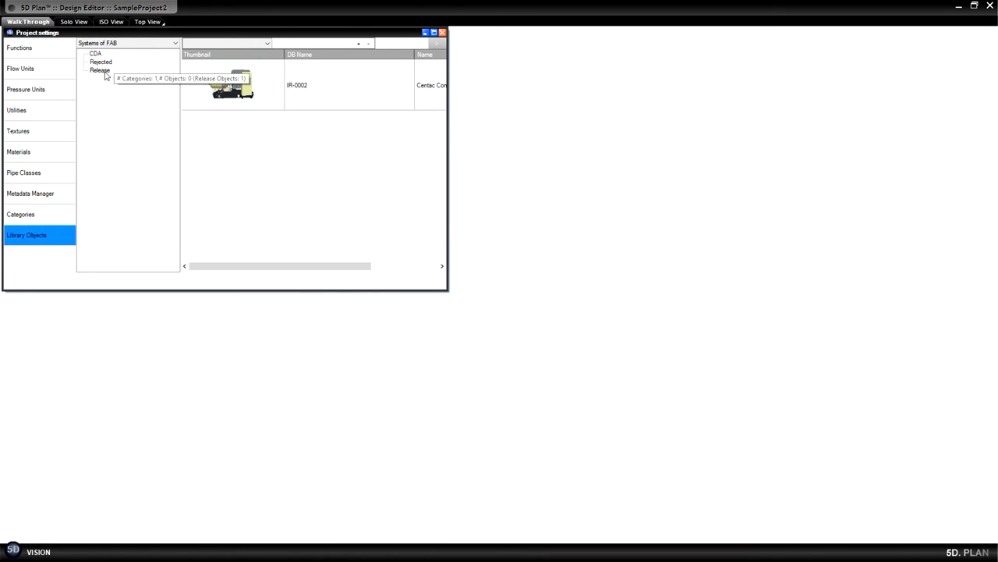
click(253, 95)
right_click(247, 90)
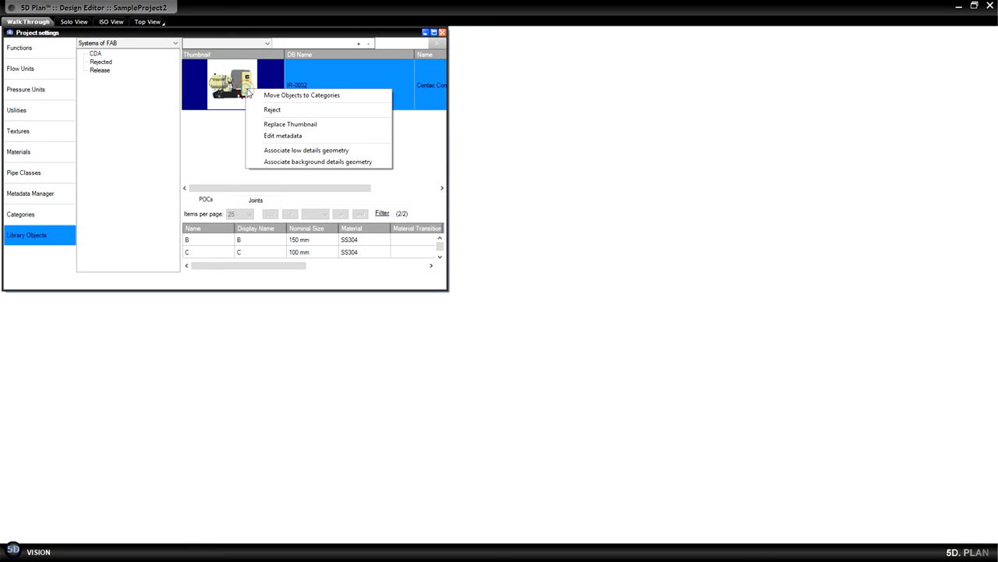
click(312, 96)
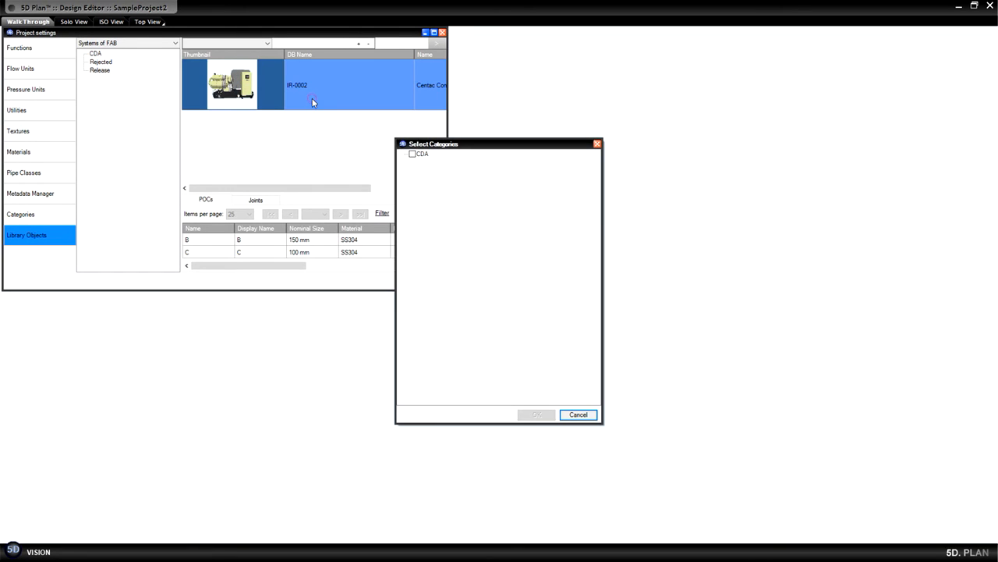
click(412, 154)
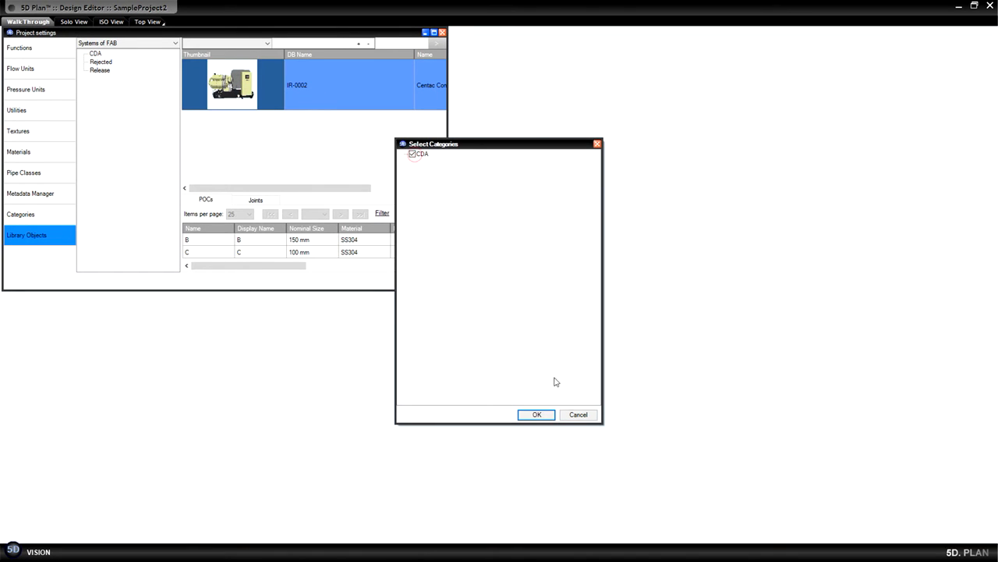
click(537, 414)
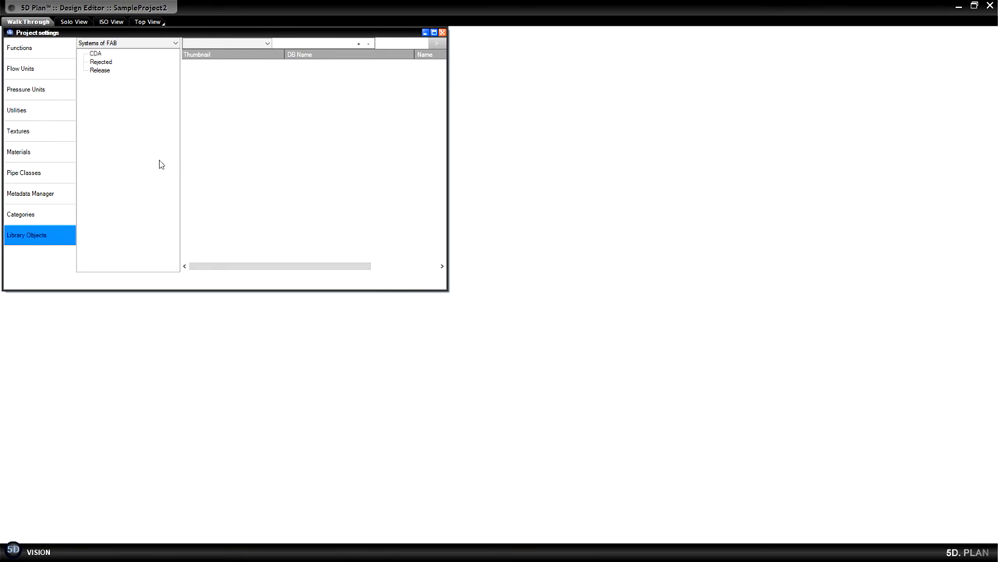
click(96, 53)
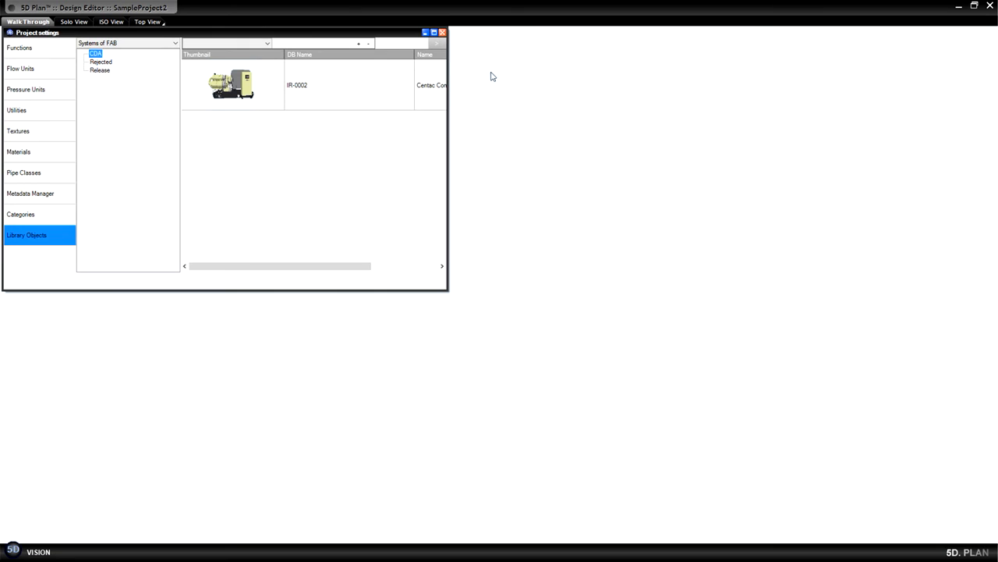
click(442, 32)
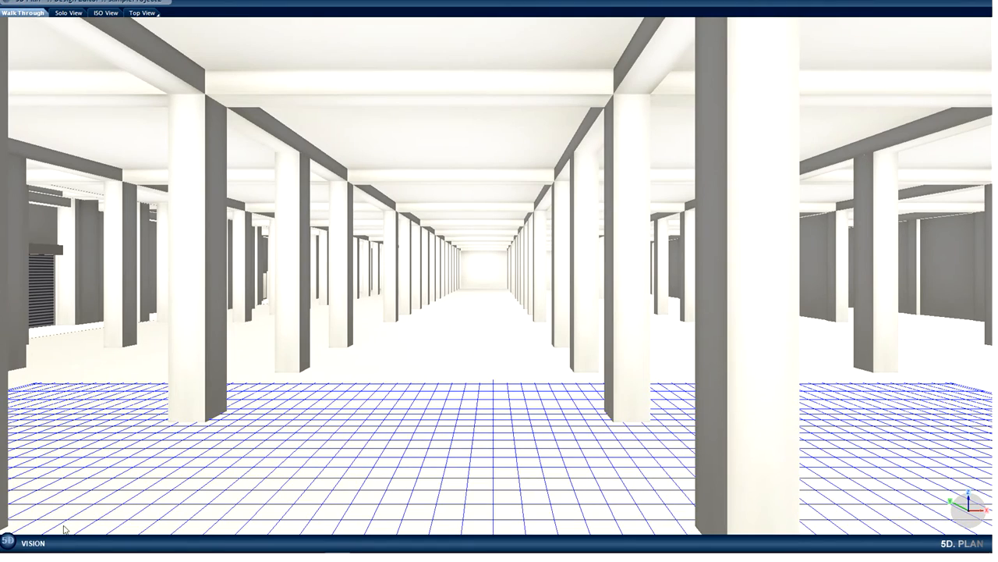
In the Library Editor, start a geometry conversion for Systems of FAB (System library) and load Valve.C5D from the Tutorial 5D folder.
click(6, 541)
click(34, 468)
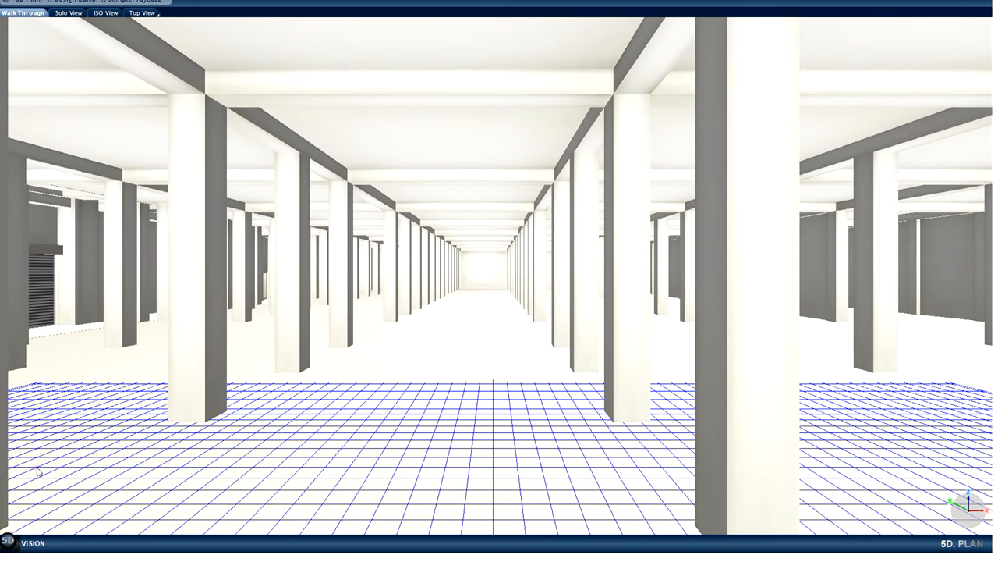
click(7, 541)
mouse_move(15, 504)
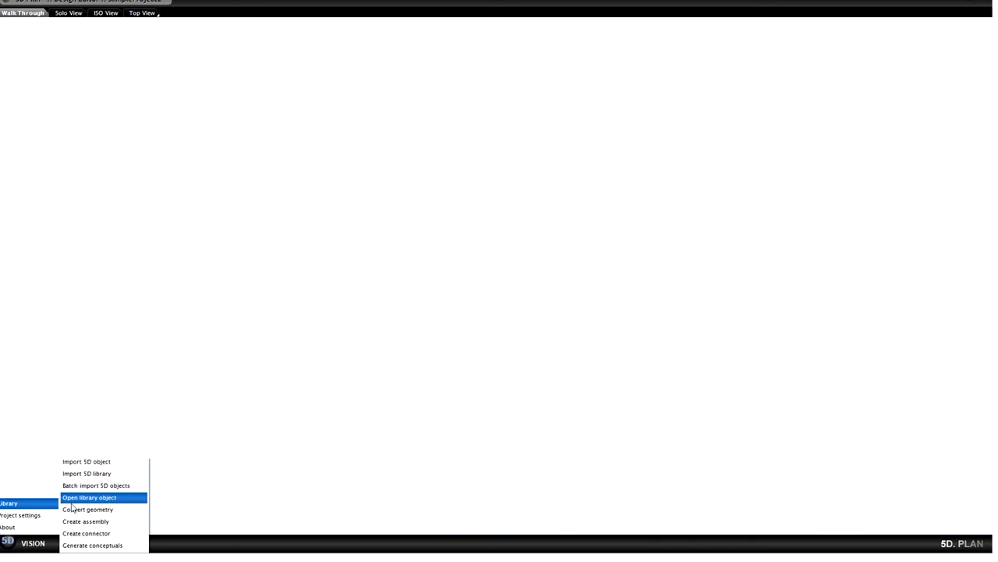
click(83, 511)
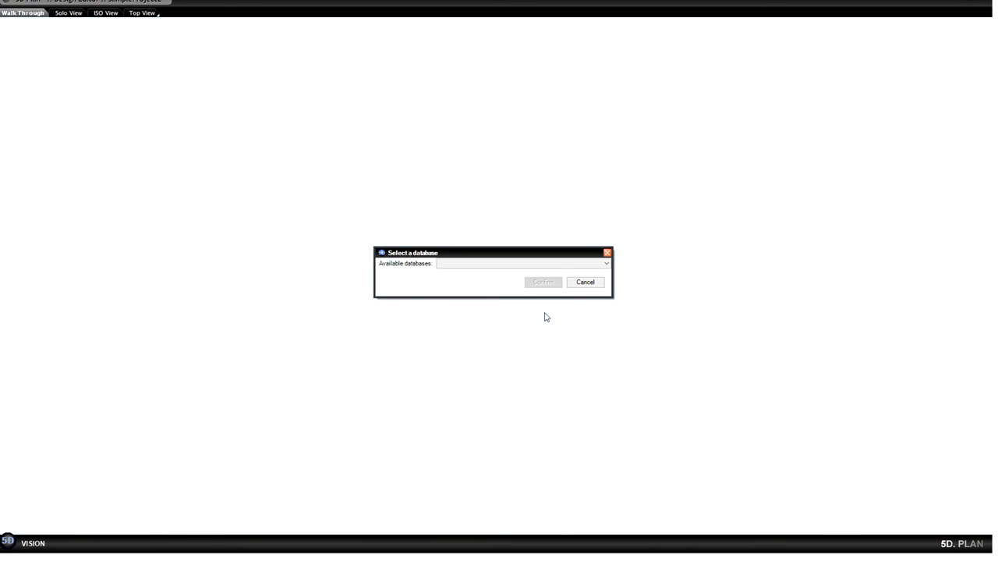
click(559, 263)
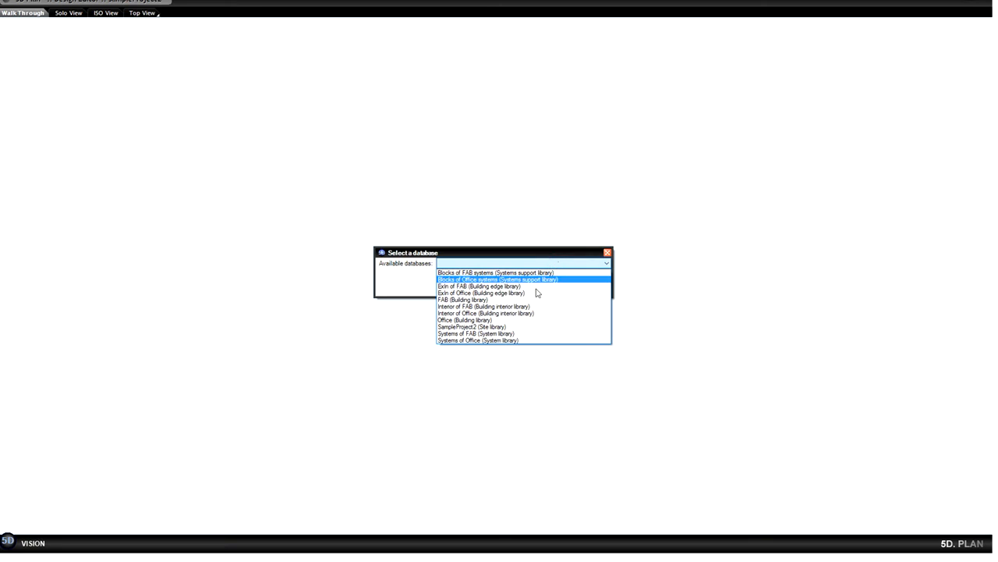
click(505, 335)
click(543, 282)
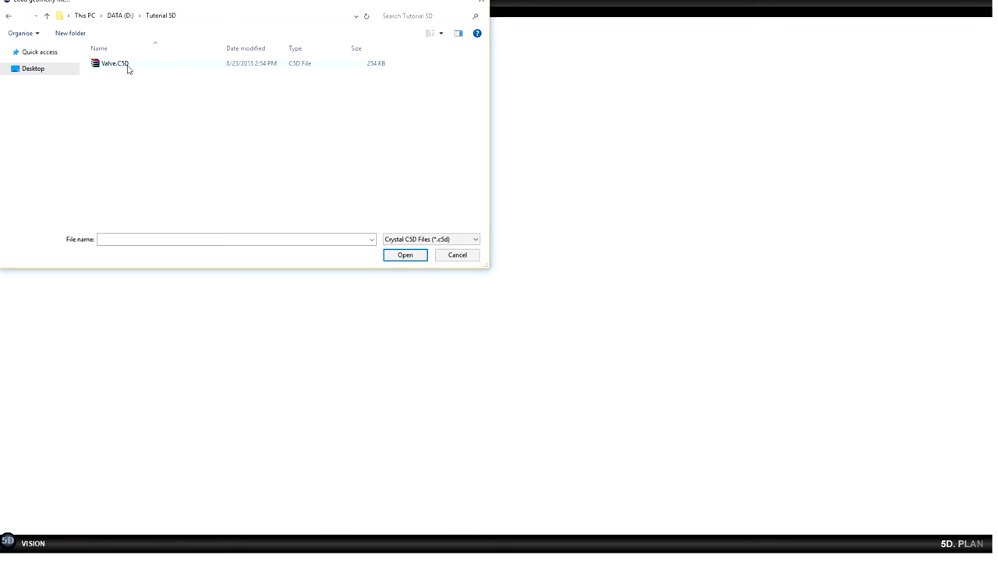
click(128, 67)
click(397, 257)
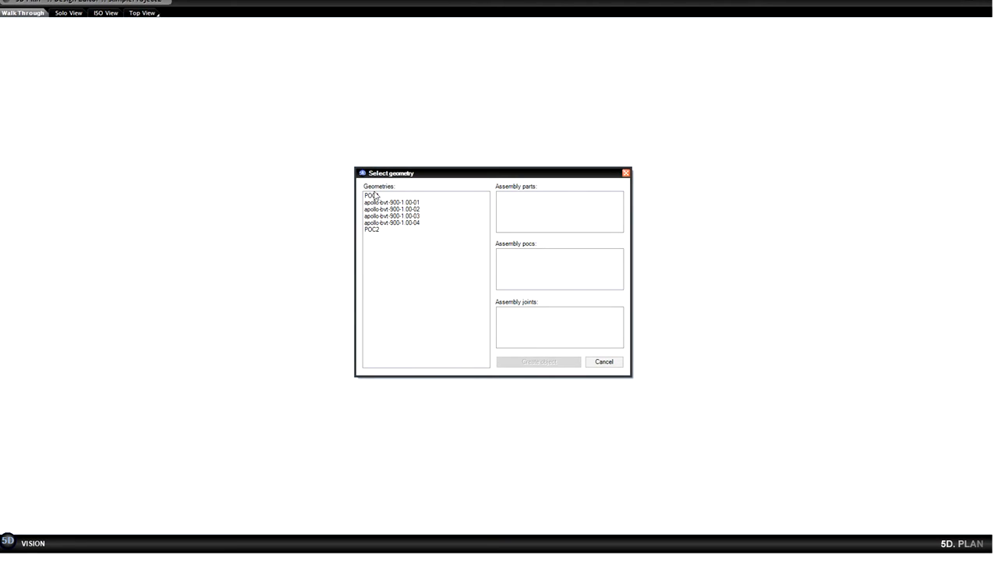
Use the POC1 geometry as an assembly POC with POC1 as its name and display name.
click(376, 197)
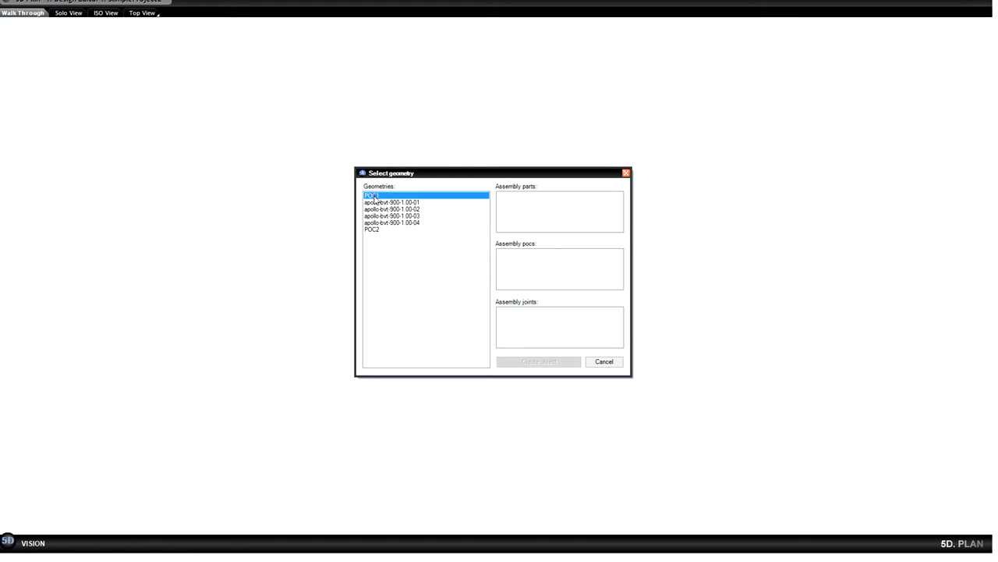
right_click(378, 201)
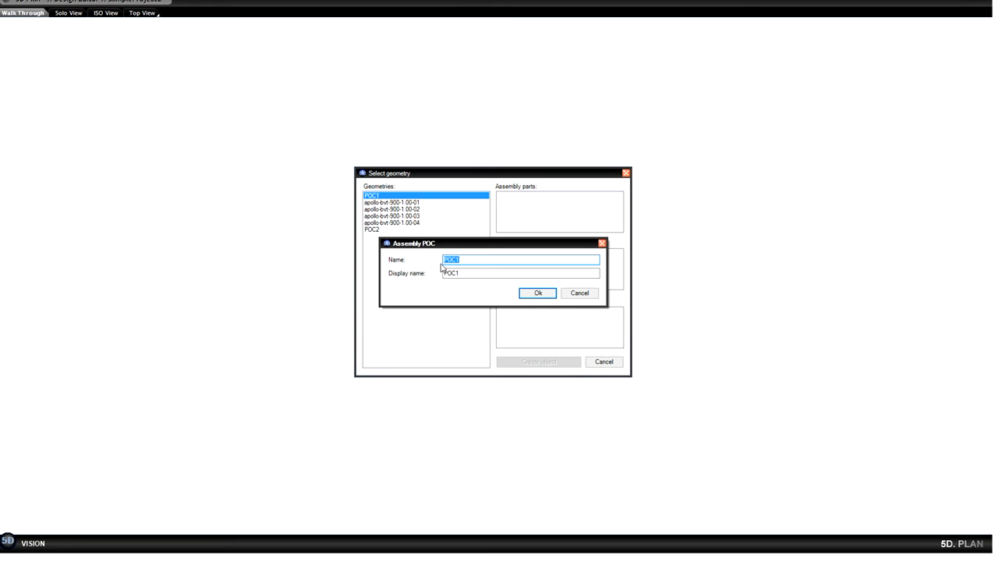
click(544, 295)
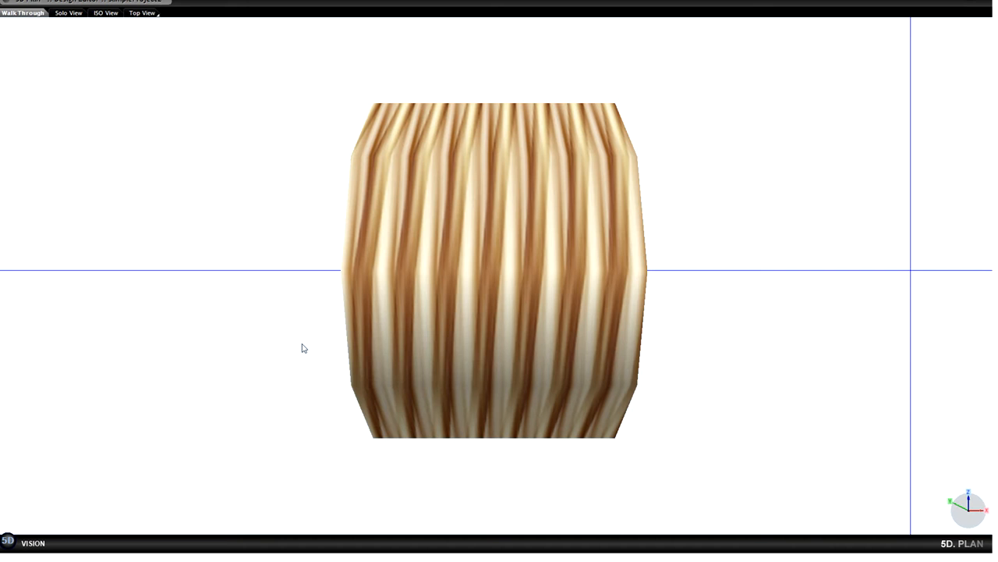
Define a round POC named POC1 on the threaded part's open end face, with 25 mm diameter and material SS304.
drag(272, 341, 306, 366)
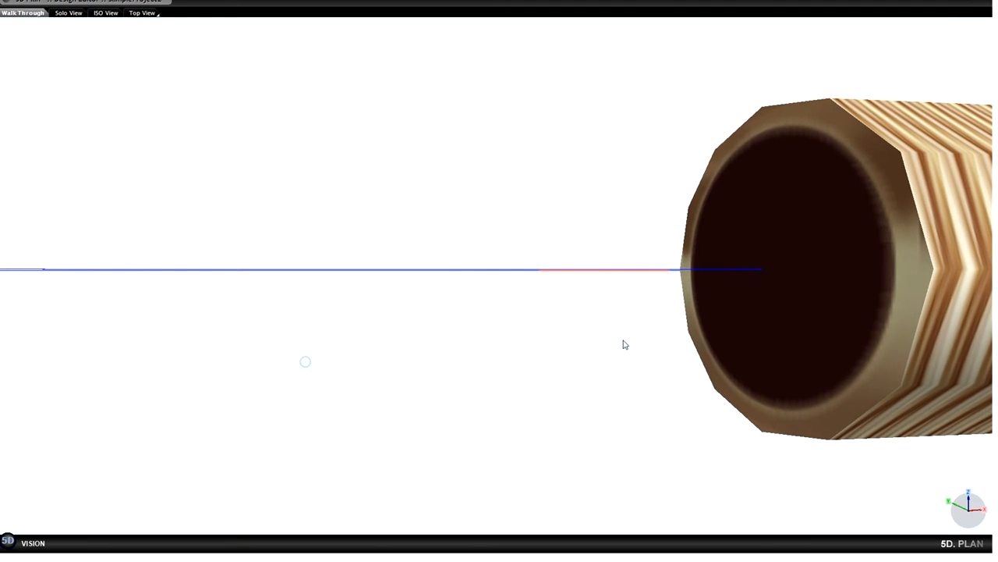
drag(411, 364, 518, 368)
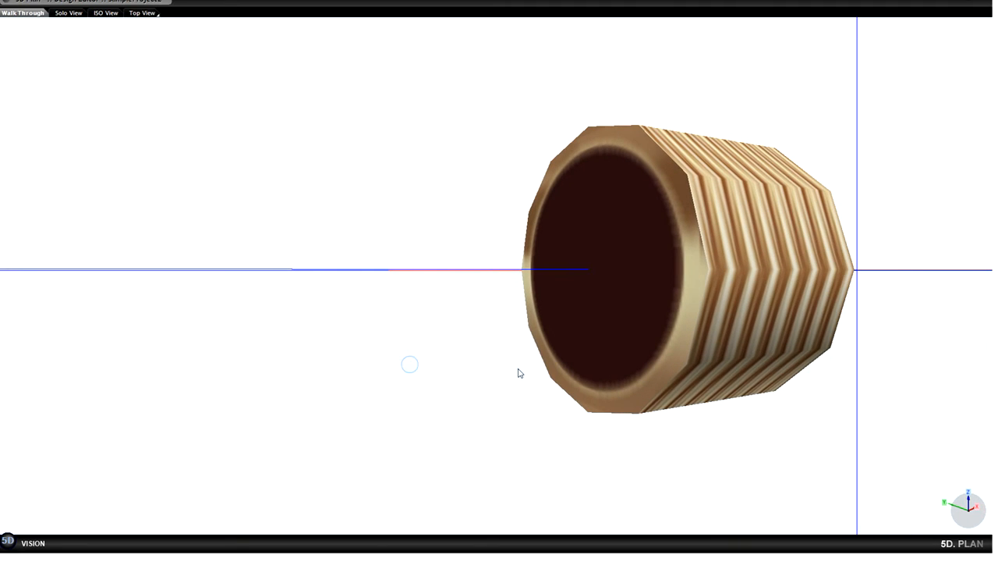
click(591, 274)
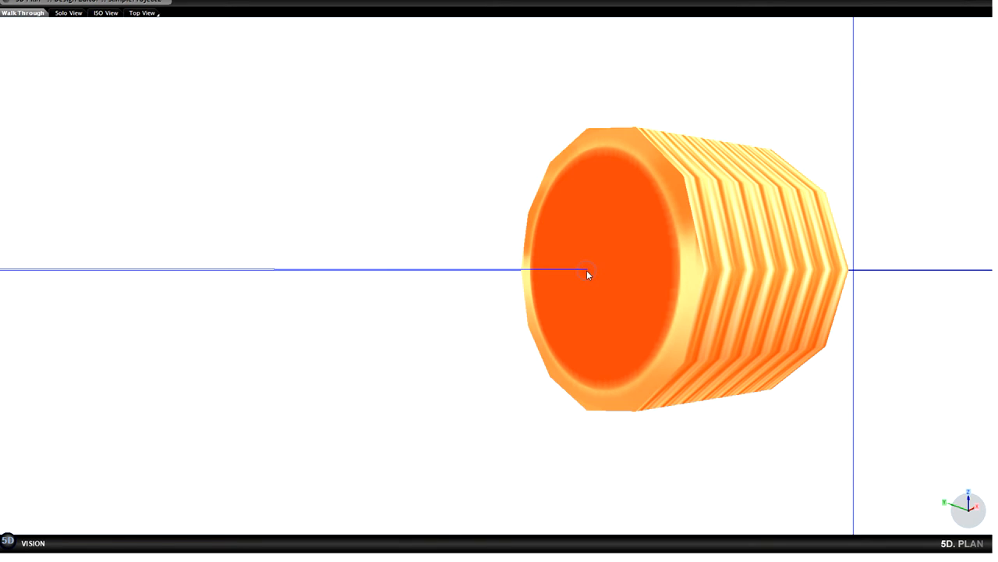
right_click(588, 274)
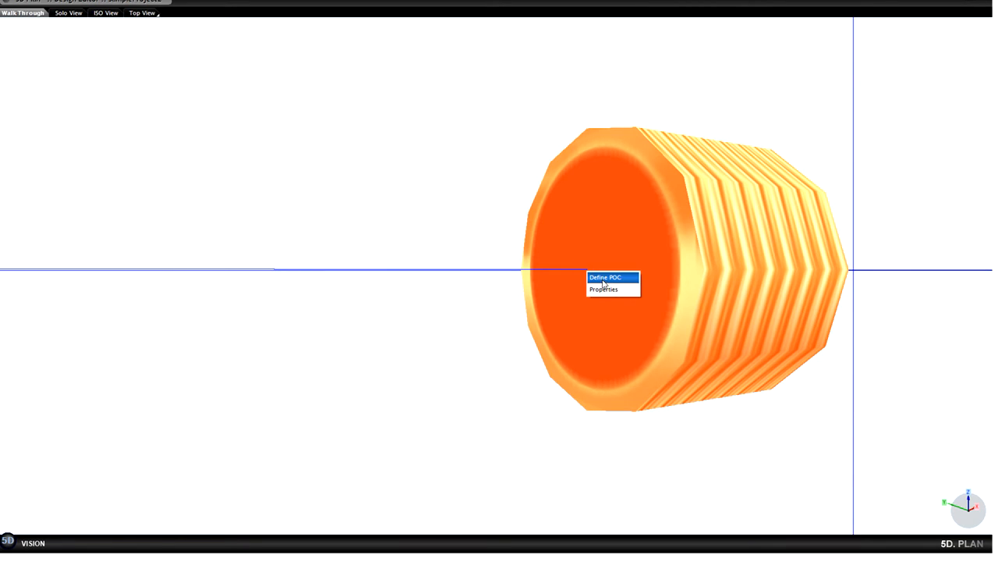
click(604, 277)
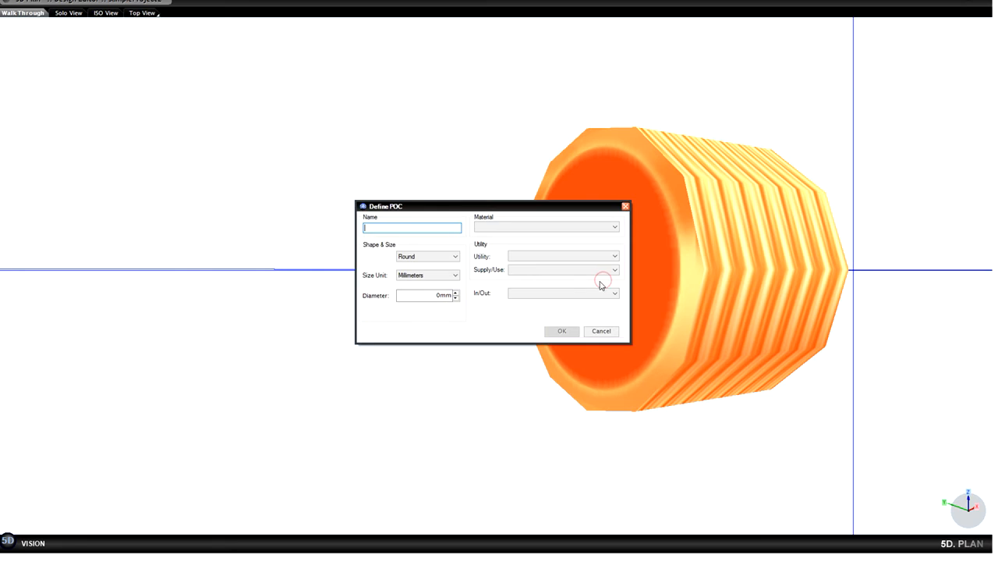
text(POC1)
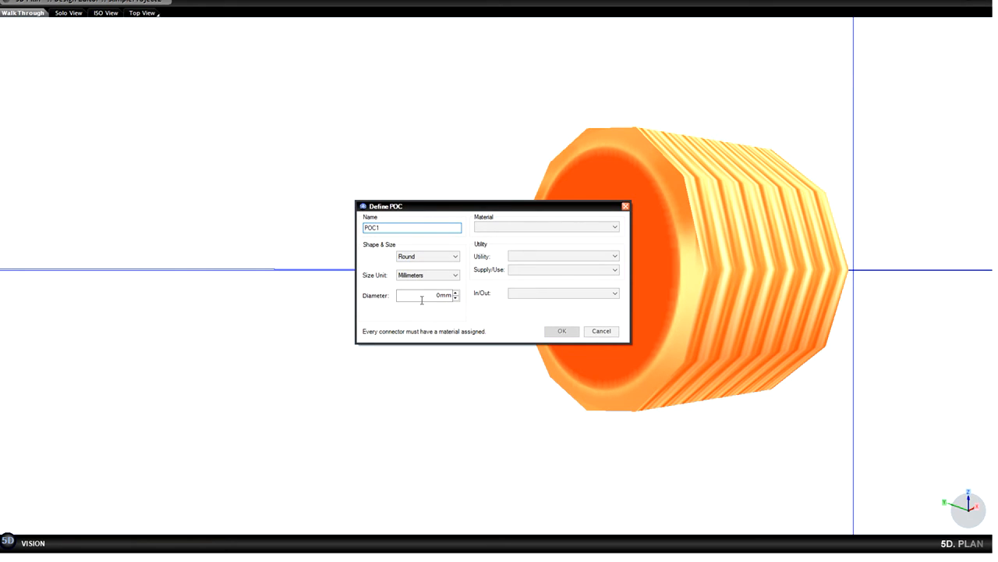
click(422, 299)
text(25)
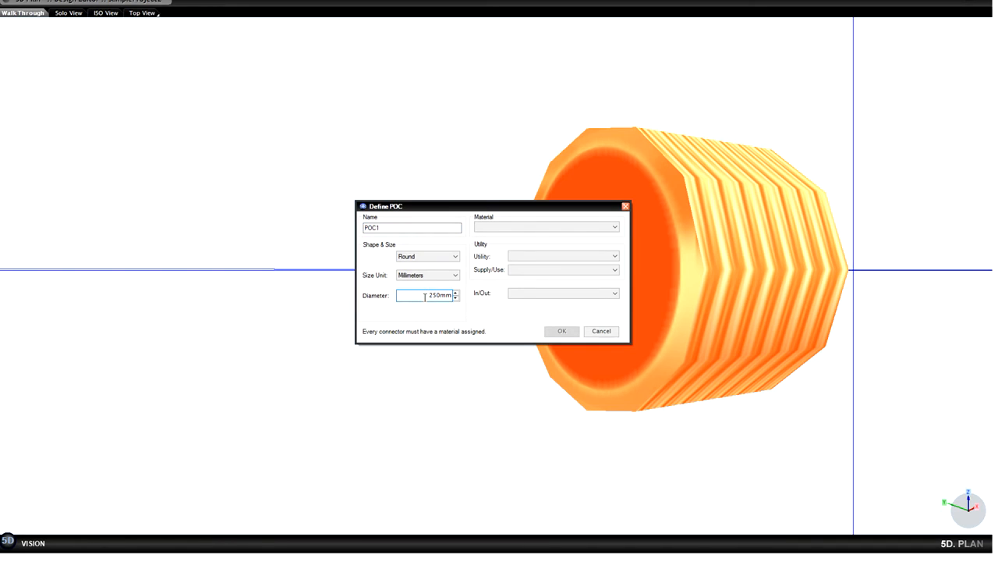
click(615, 228)
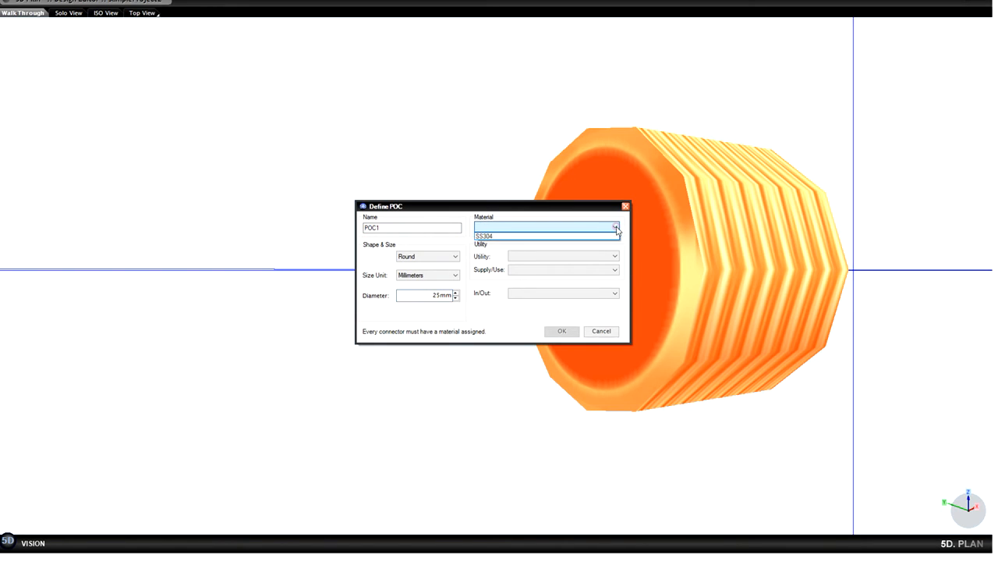
click(593, 237)
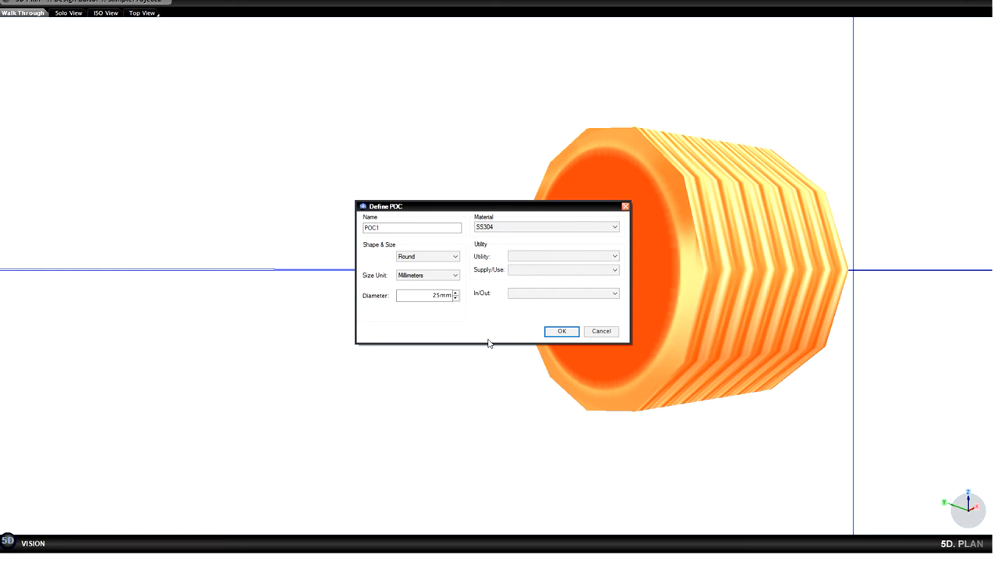
click(562, 332)
Add the defined POC1 to the library, and set up POC2 as the second assembly POC.
click(7, 540)
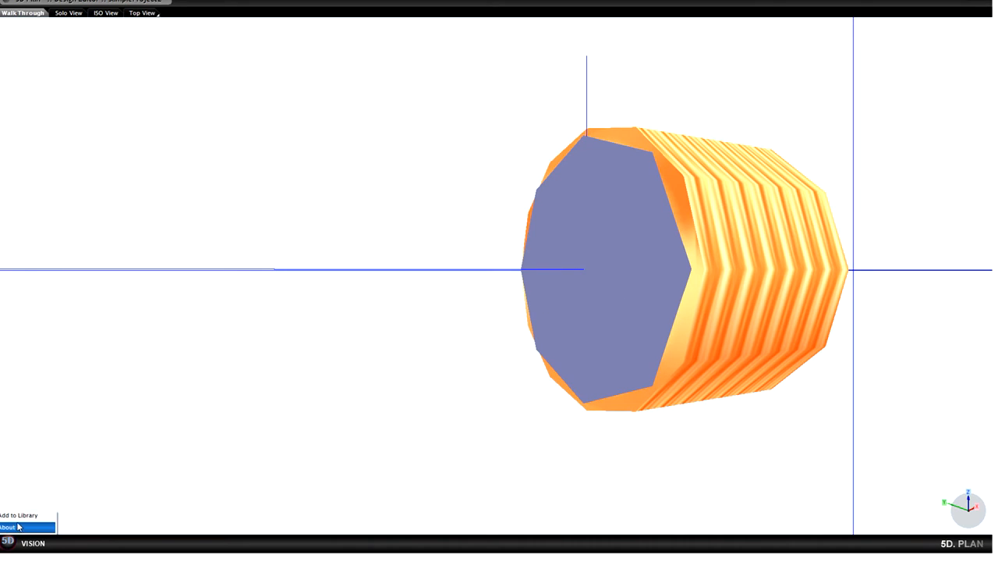
click(24, 515)
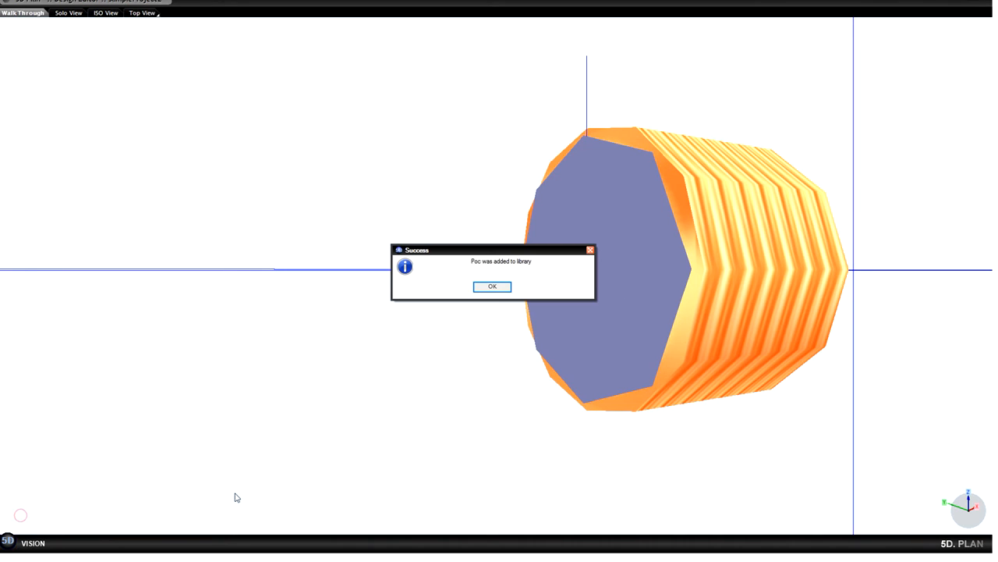
click(501, 289)
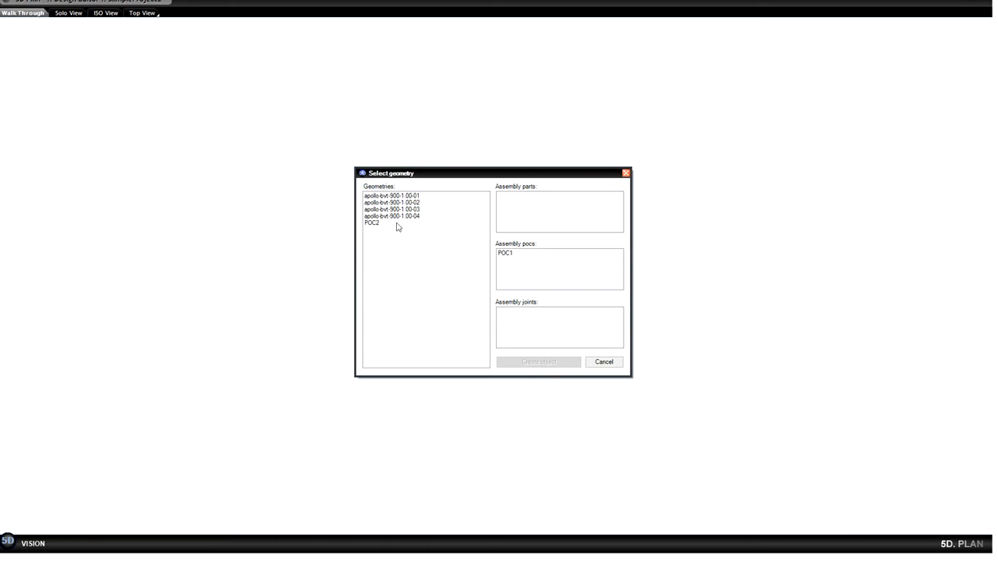
drag(372, 223, 491, 288)
Use geometries apollo-bvt-900-1.00-01 to apollo-bvt-900-1.00-04 as object parts, and create the object from the assembly.
click(388, 195)
right_click(388, 195)
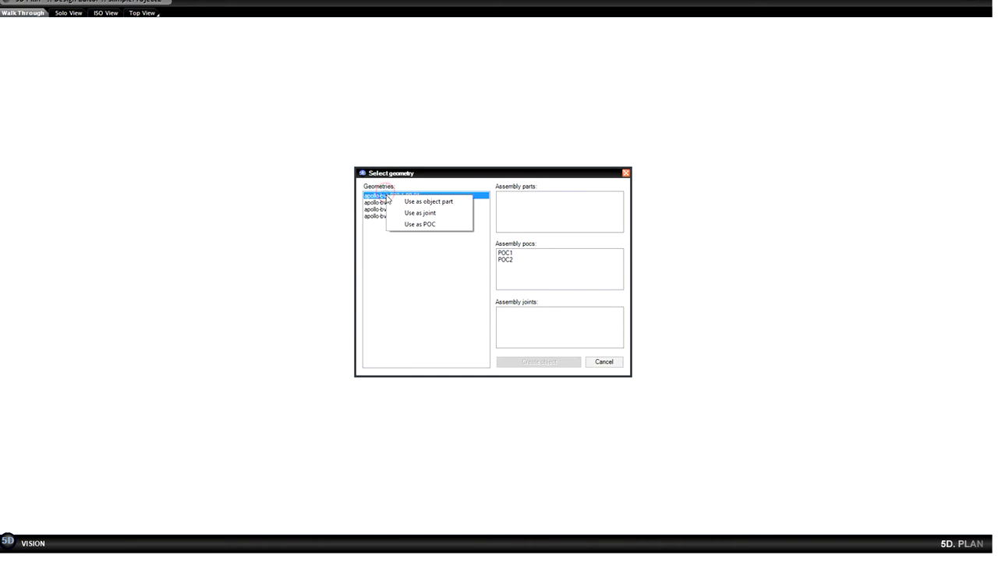
click(425, 202)
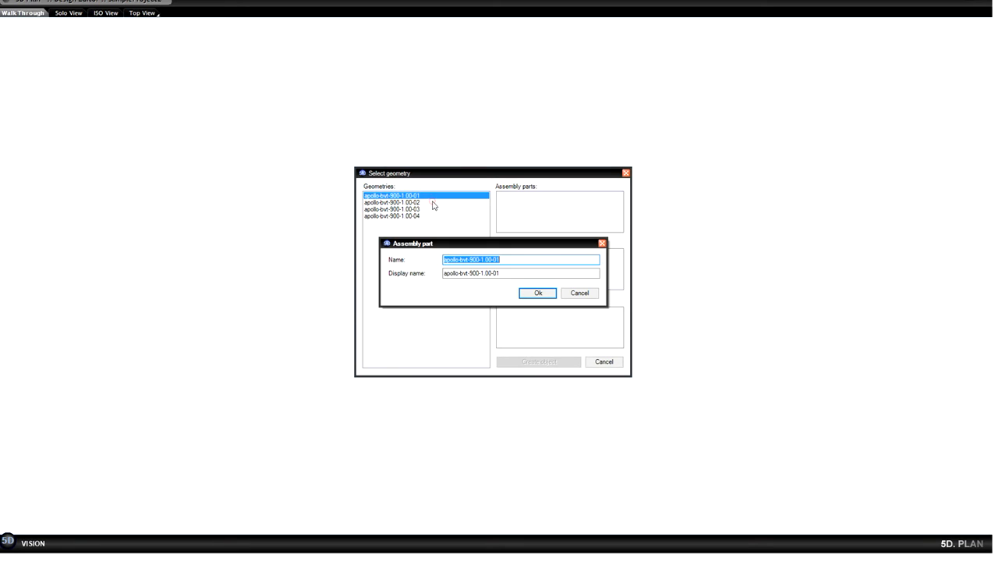
click(537, 293)
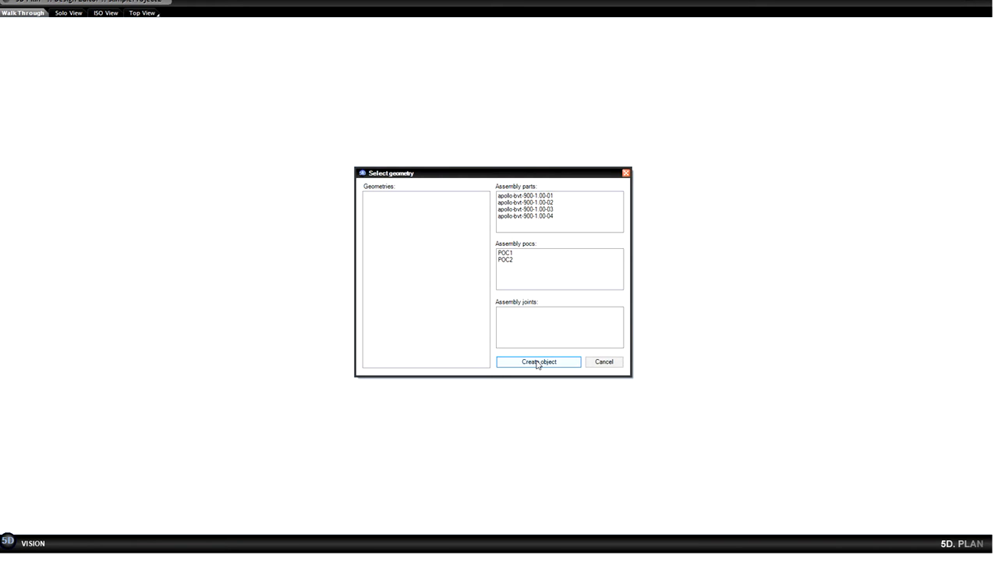
click(536, 362)
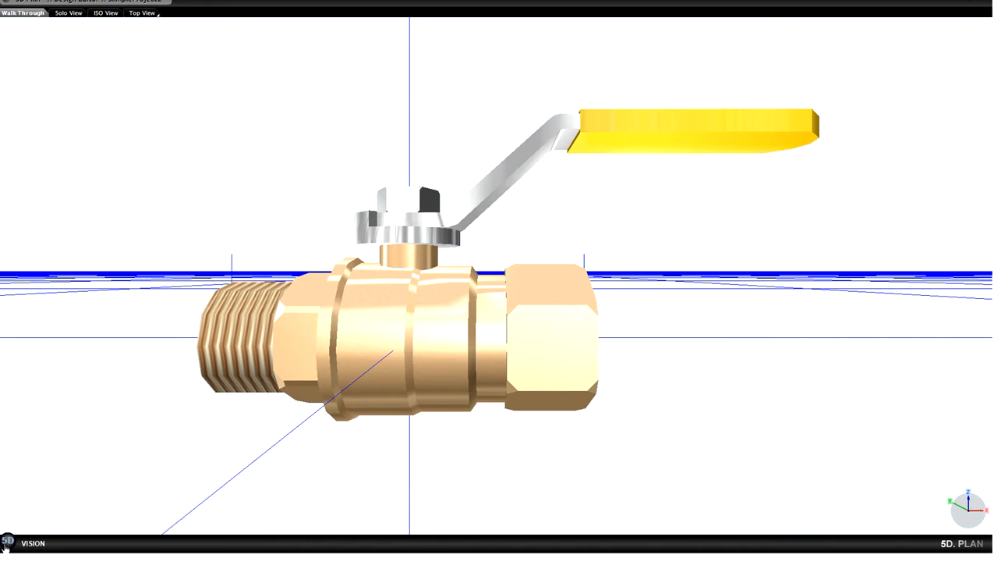
Add the valve to the library with name and display name Valve 25mm SS304 and a snapshot as thumbnail.
click(7, 539)
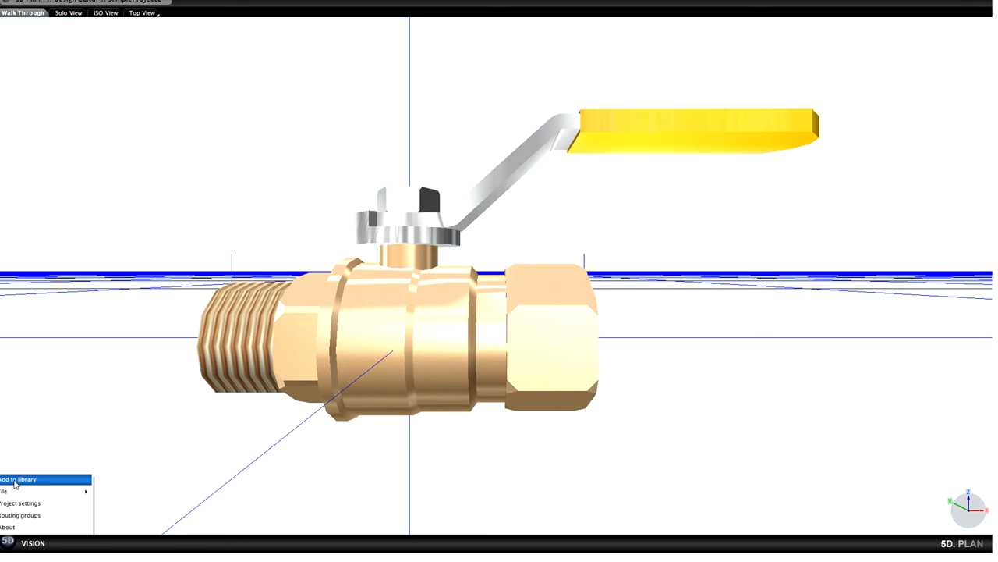
click(14, 480)
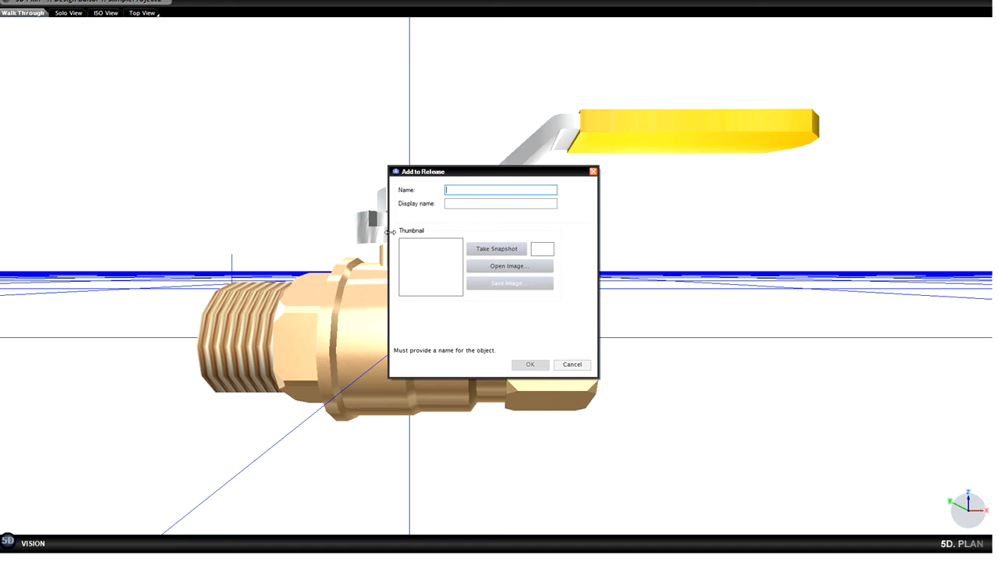
text(Va)
text(lve 25mm SS304)
click(525, 204)
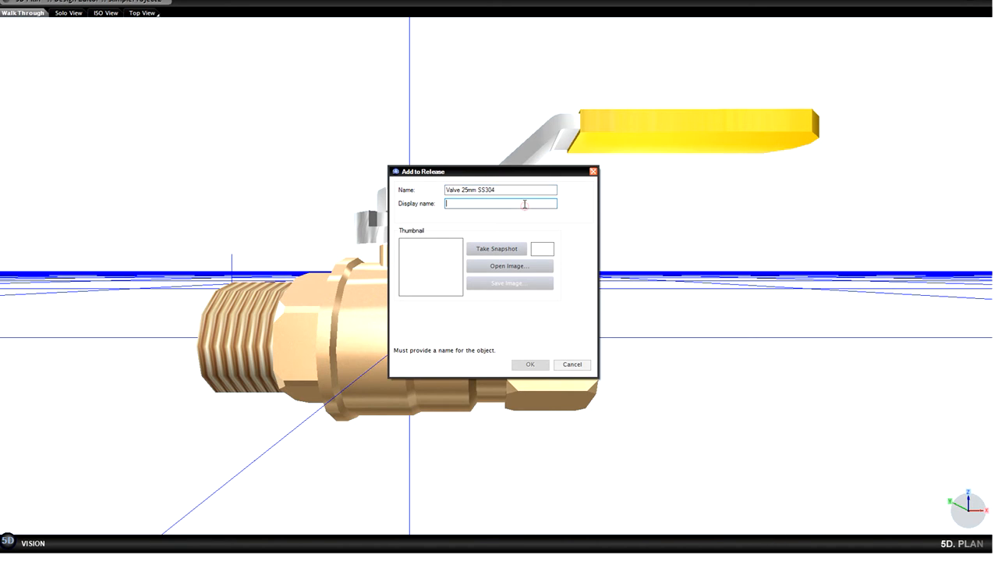
text(Valve 25mm SS304)
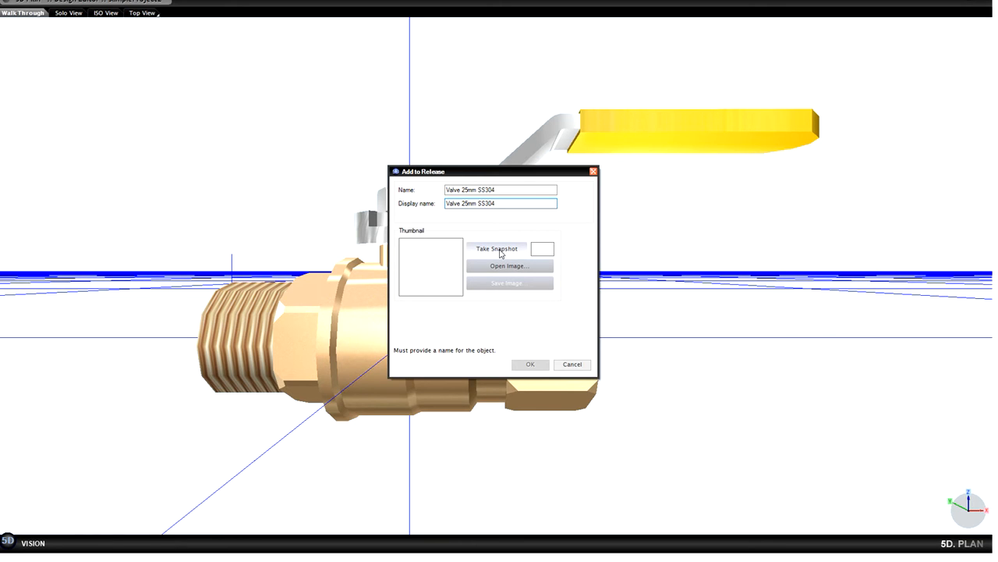
click(503, 249)
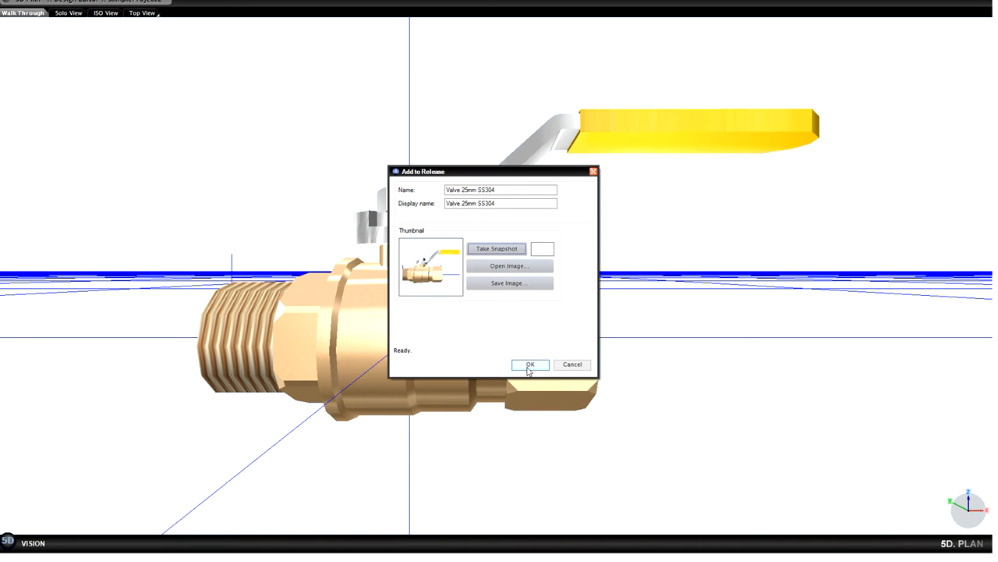
click(531, 365)
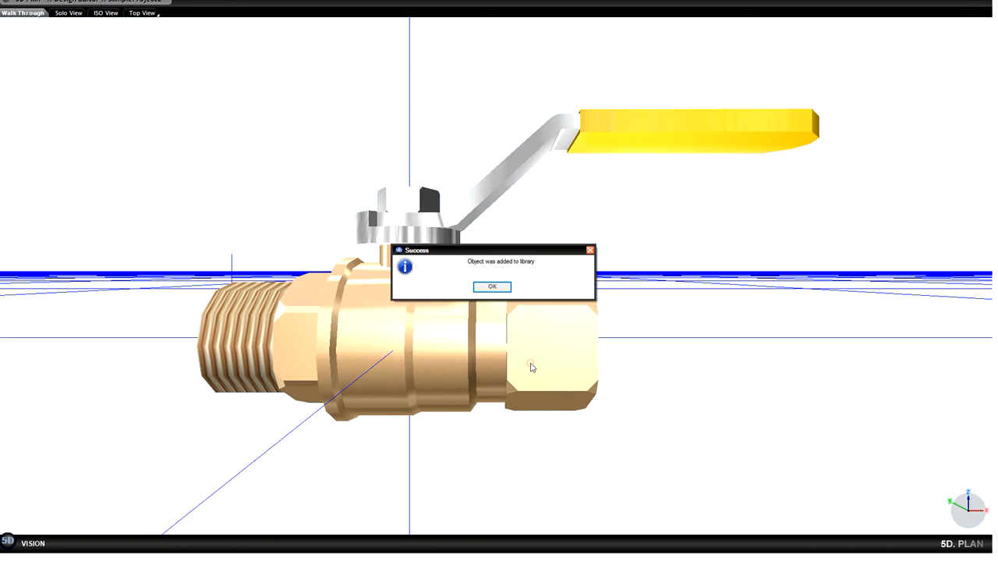
click(482, 290)
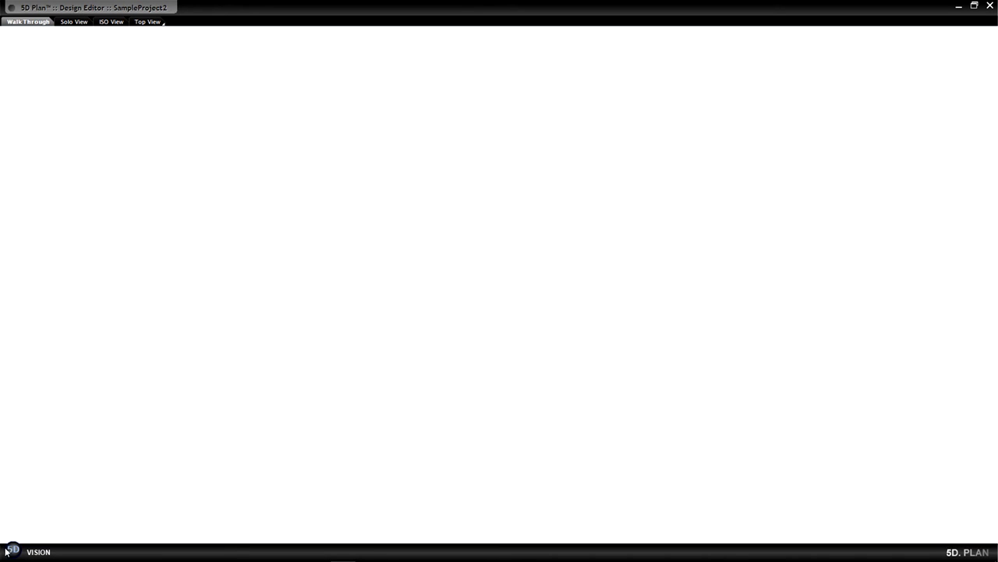
Start a 5D library import into Systems of FAB (System library) and open SampleProject.5dp from the Tutorial 5D folder.
click(12, 550)
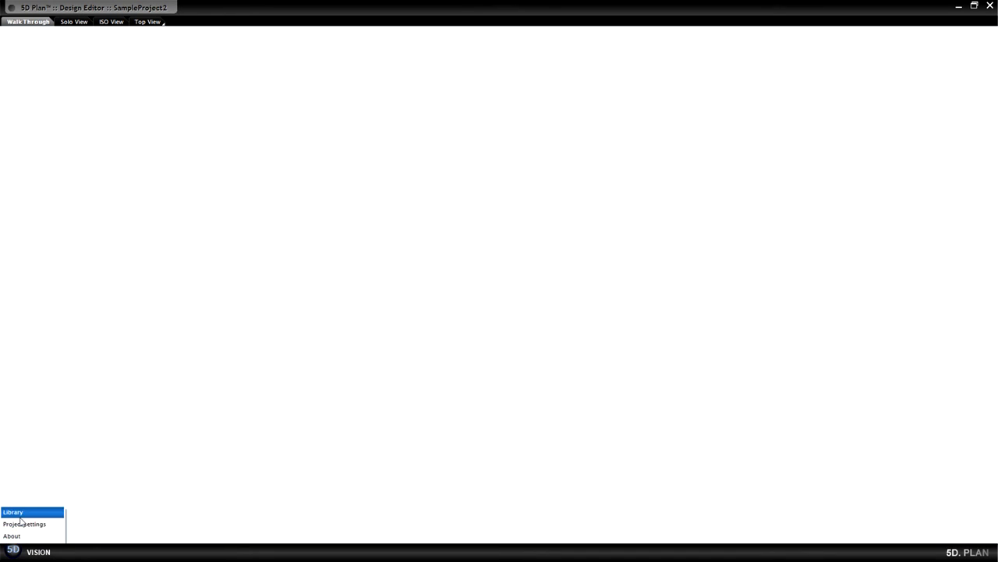
mouse_move(21, 518)
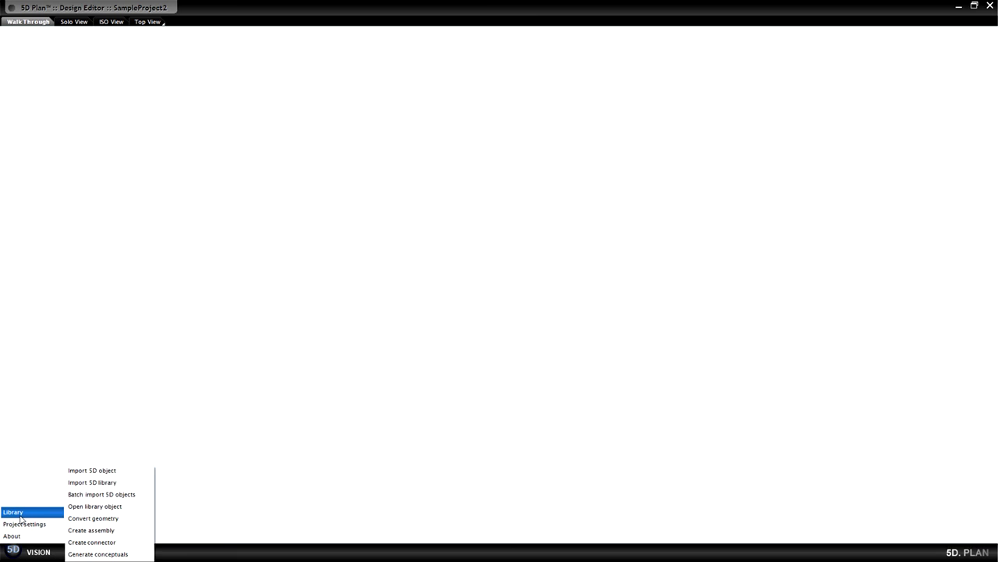
click(108, 483)
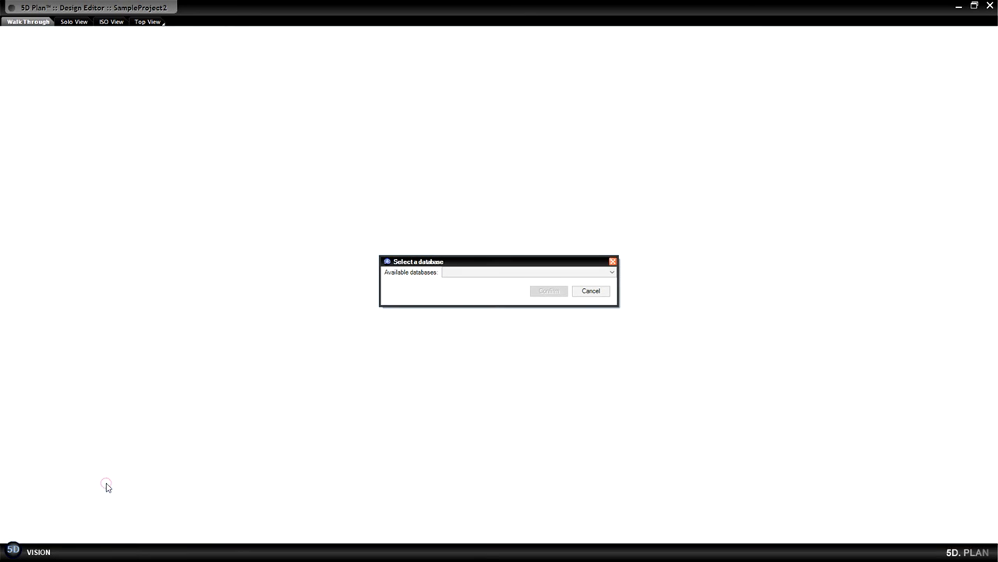
click(469, 273)
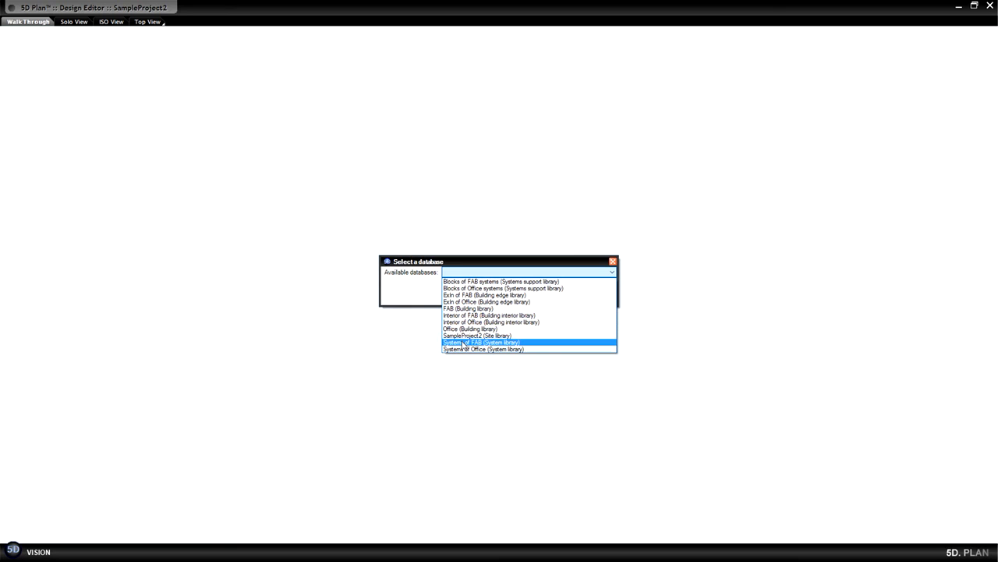
click(461, 343)
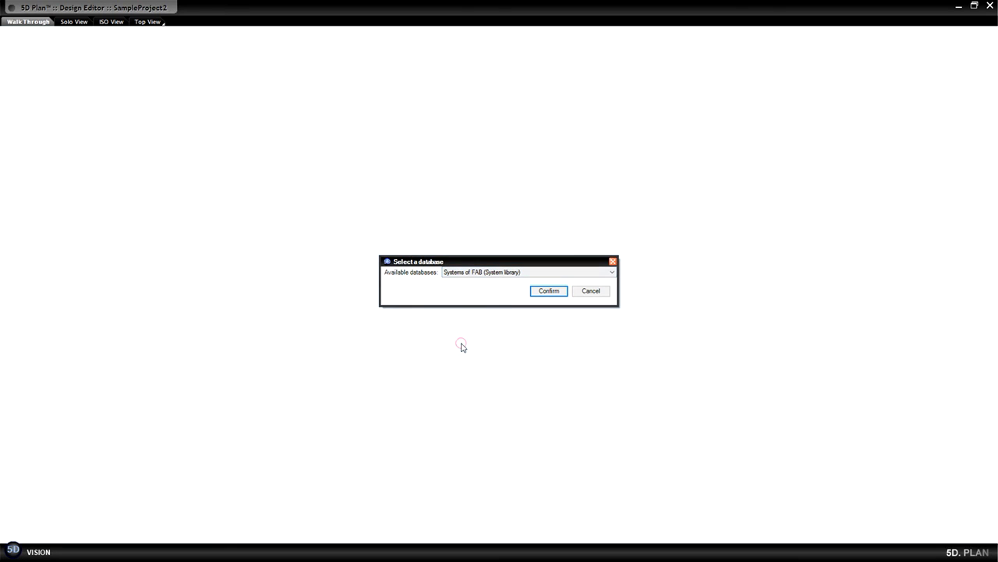
click(539, 290)
click(133, 94)
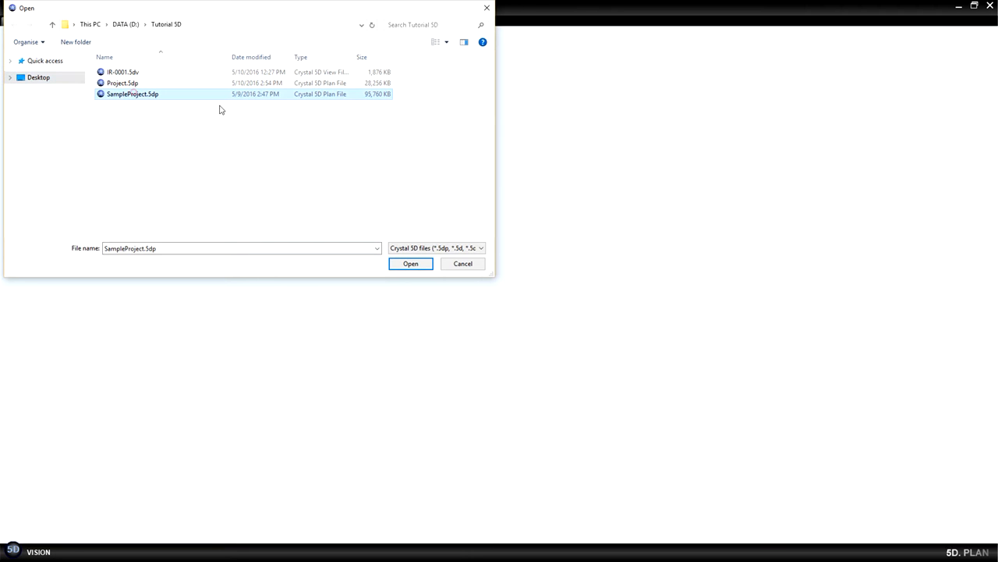
click(401, 268)
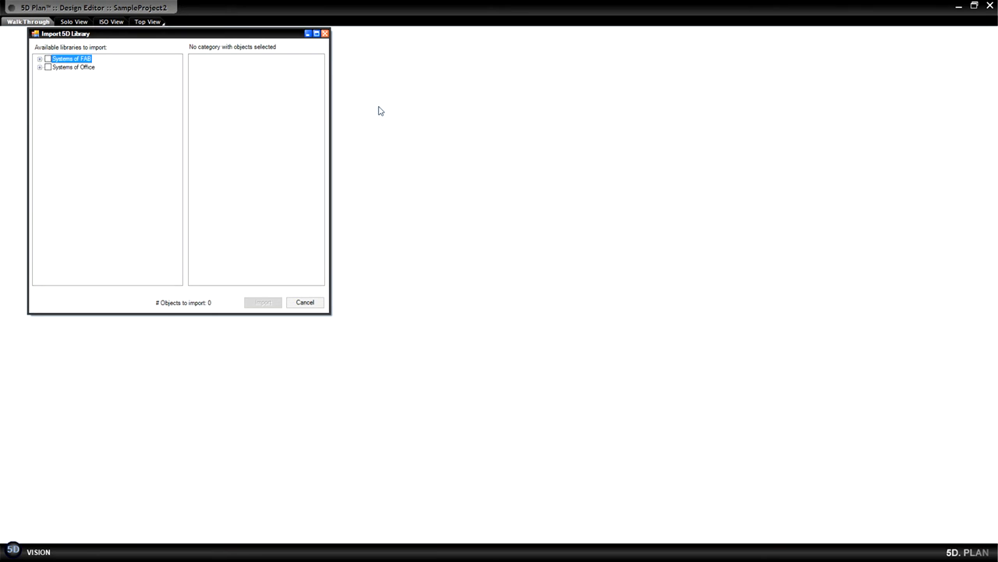
Import all categories of the Systems of FAB library and save the changes.
click(40, 59)
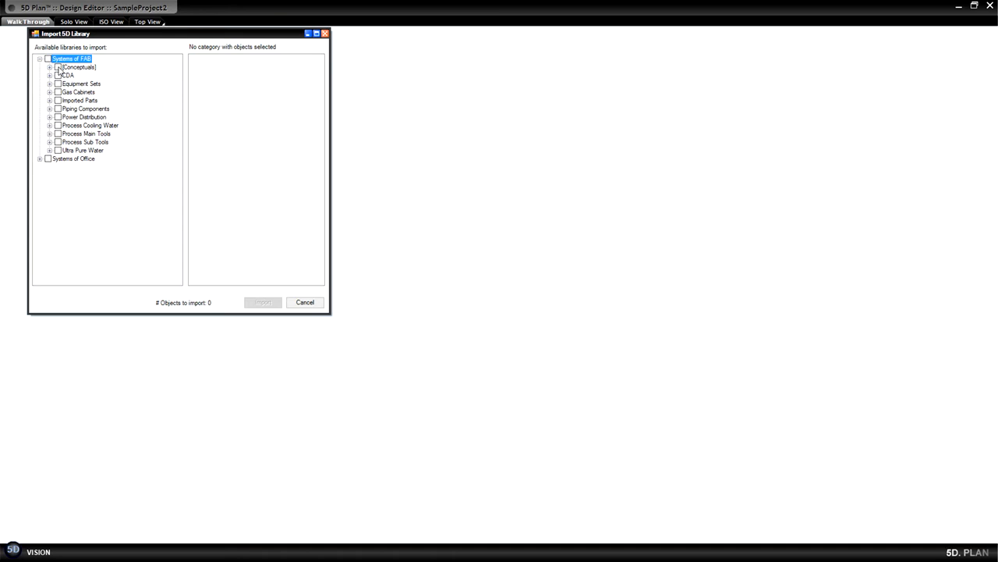
click(58, 67)
click(48, 59)
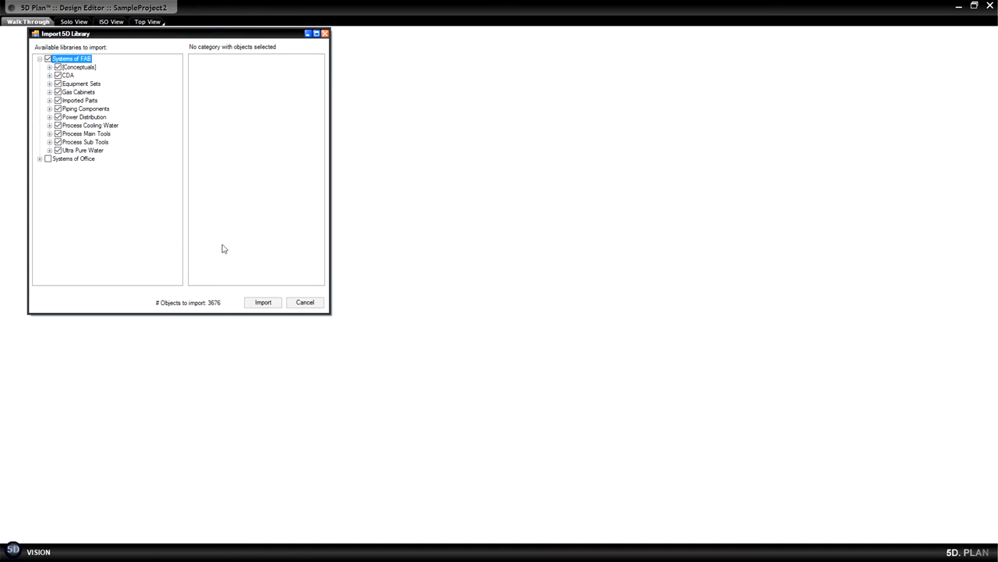
click(263, 303)
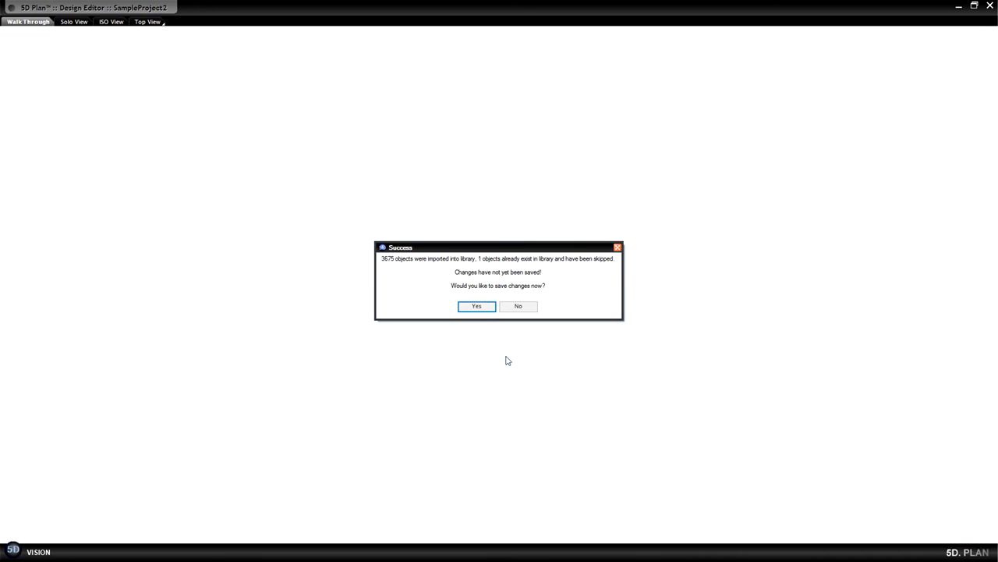
click(478, 308)
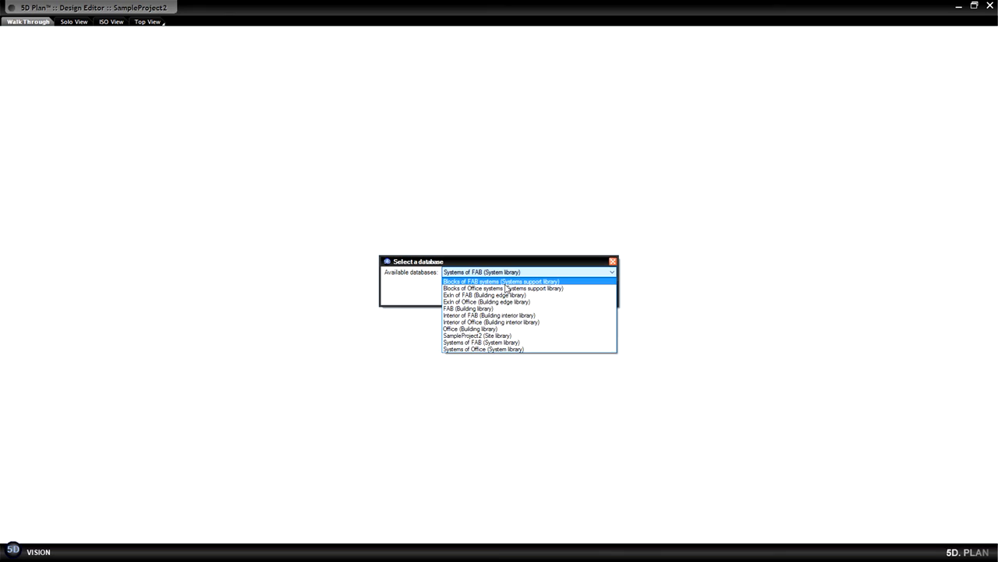
Start another 5D library import with Blocks of FAB systems (Systems support library) as the destination database.
click(506, 283)
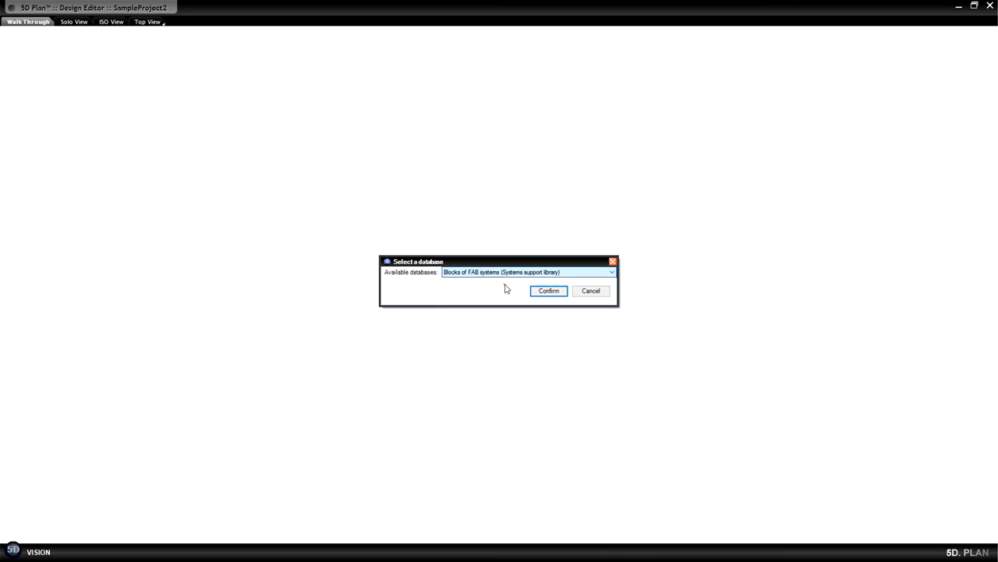
click(543, 289)
click(297, 116)
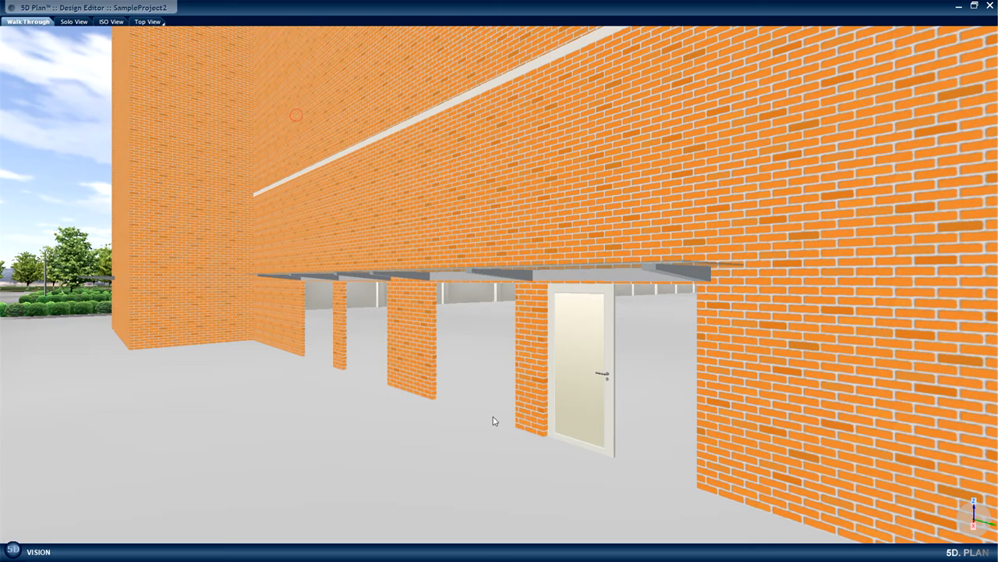
Select both leaves of the double door (Single Door 1200x2400) and move them to the ExIn of FAB sub-design.
drag(512, 514, 524, 452)
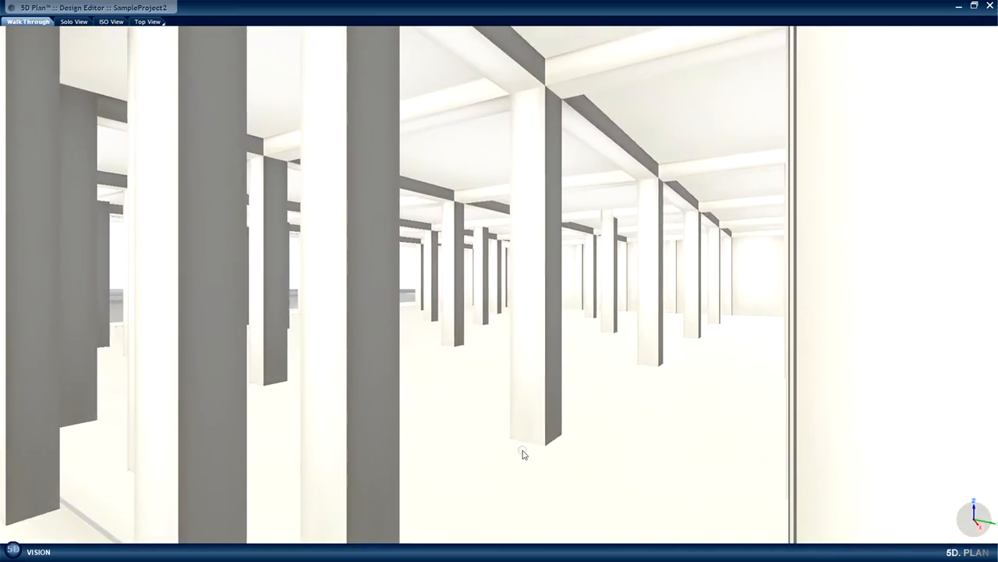
mouse_move(616, 433)
mouse_down()
mouse_move(485, 428)
mouse_move(389, 438)
mouse_move(421, 467)
mouse_up()
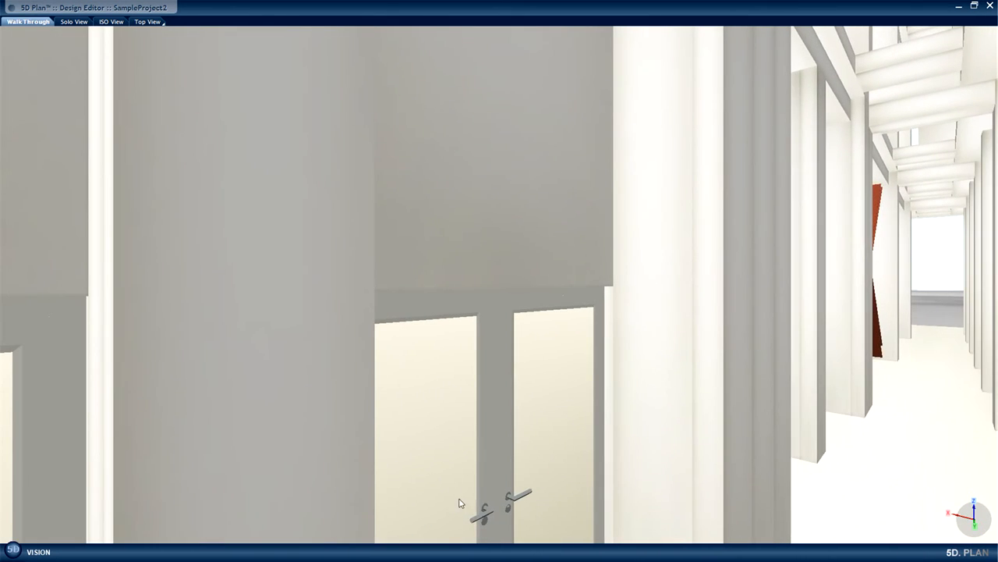
click(467, 443)
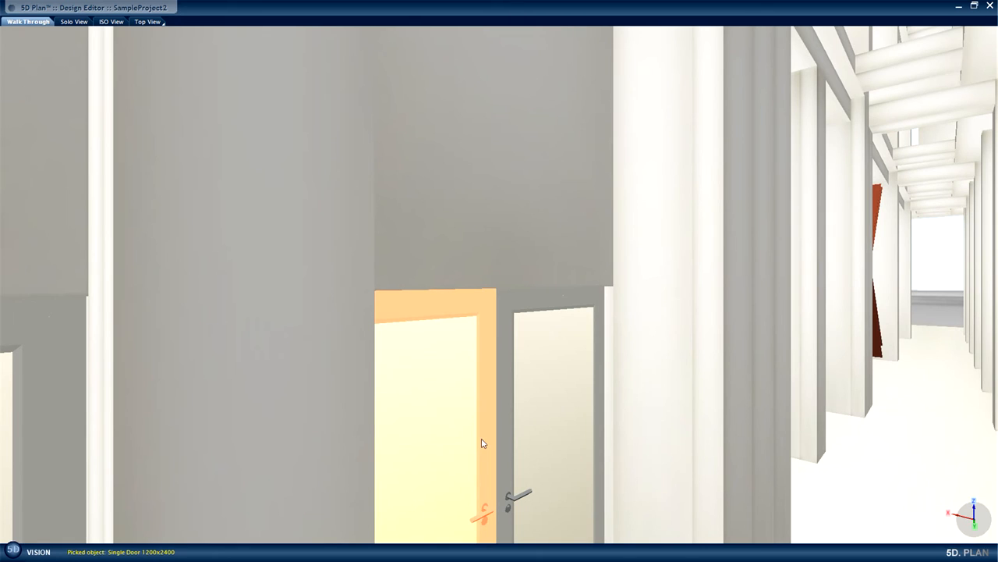
ctrl+click(554, 442)
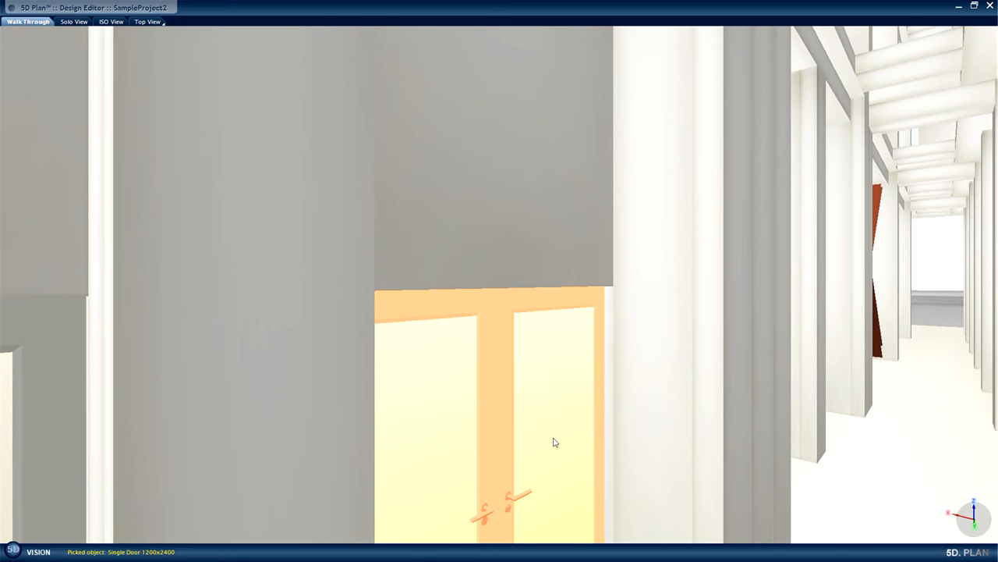
right_click(543, 340)
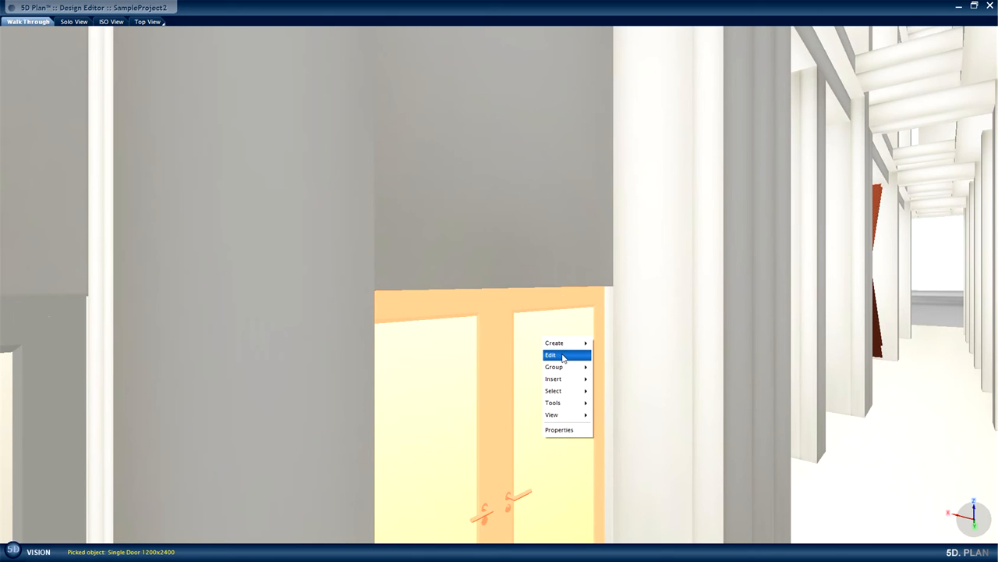
mouse_move(565, 357)
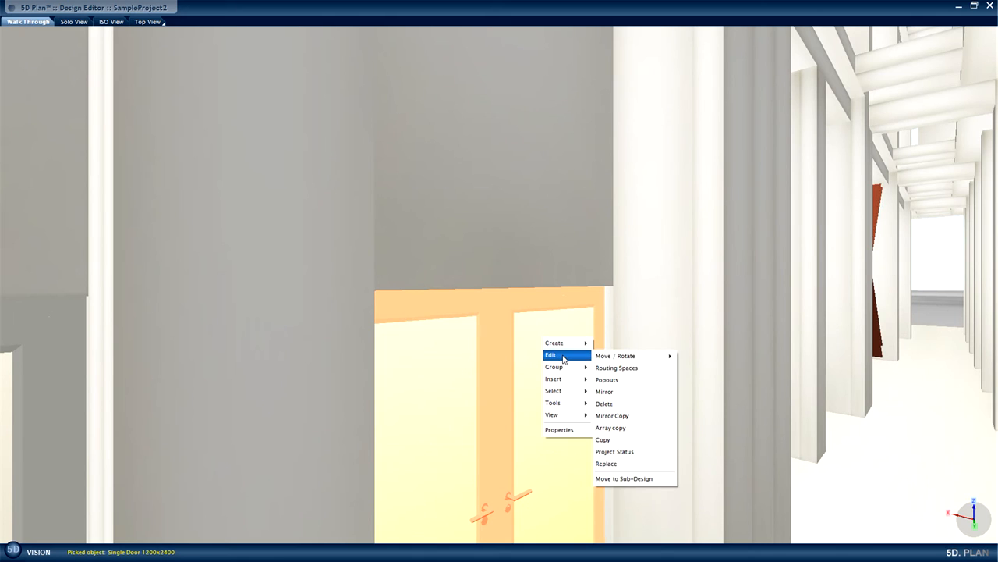
click(630, 479)
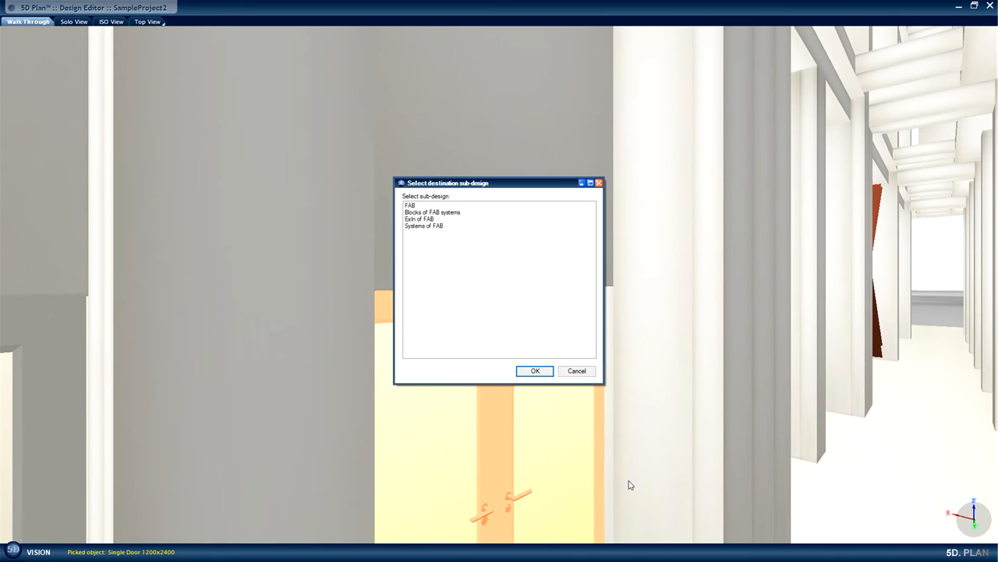
click(429, 221)
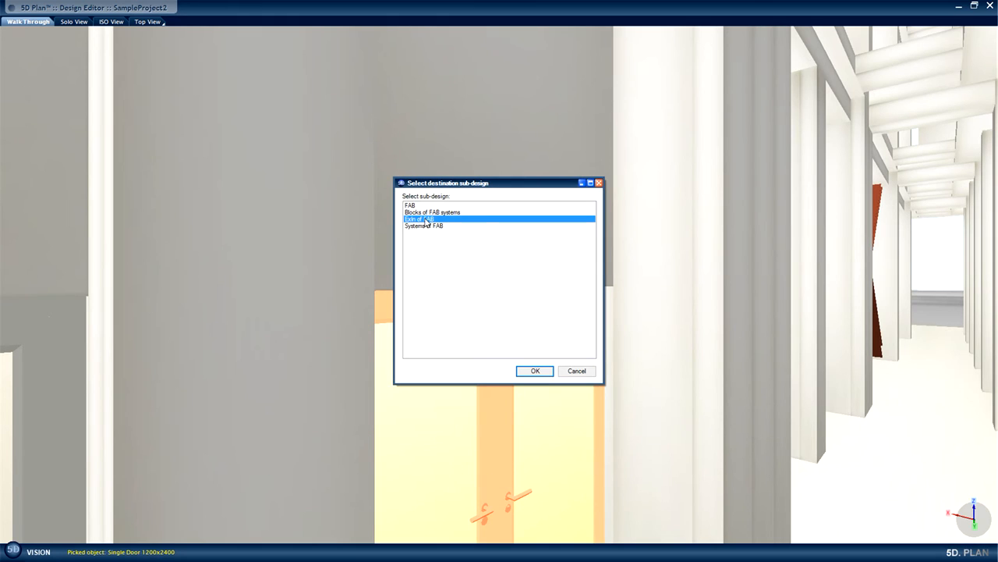
click(543, 373)
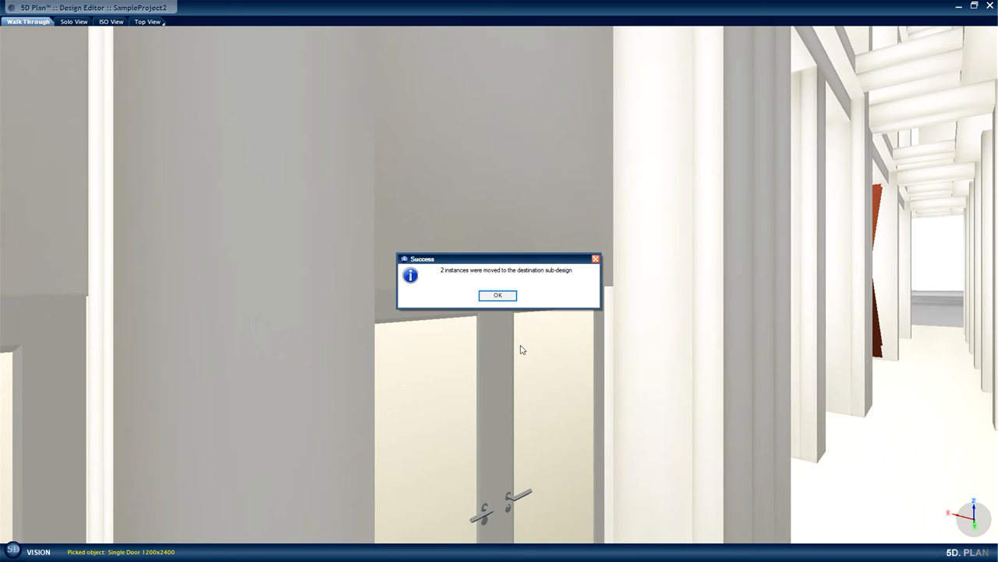
click(507, 297)
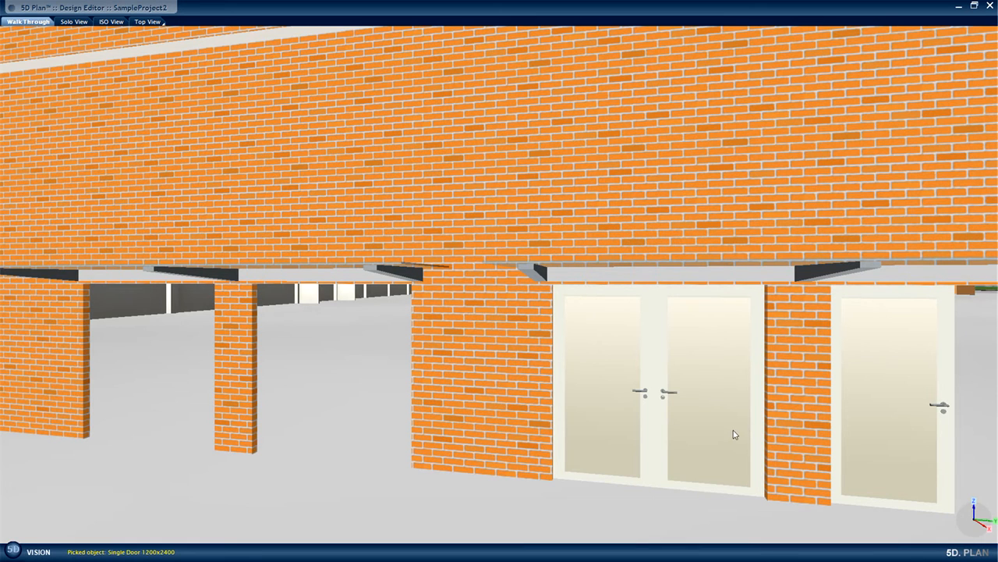
Show the Area Map and go to the Slab Floor level of the FAB building.
drag(622, 402, 572, 457)
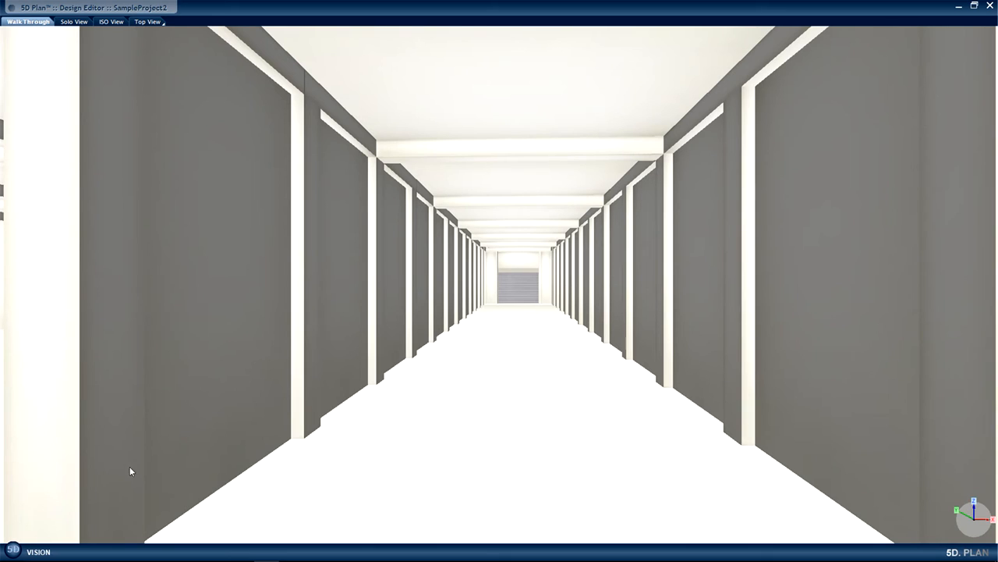
click(10, 552)
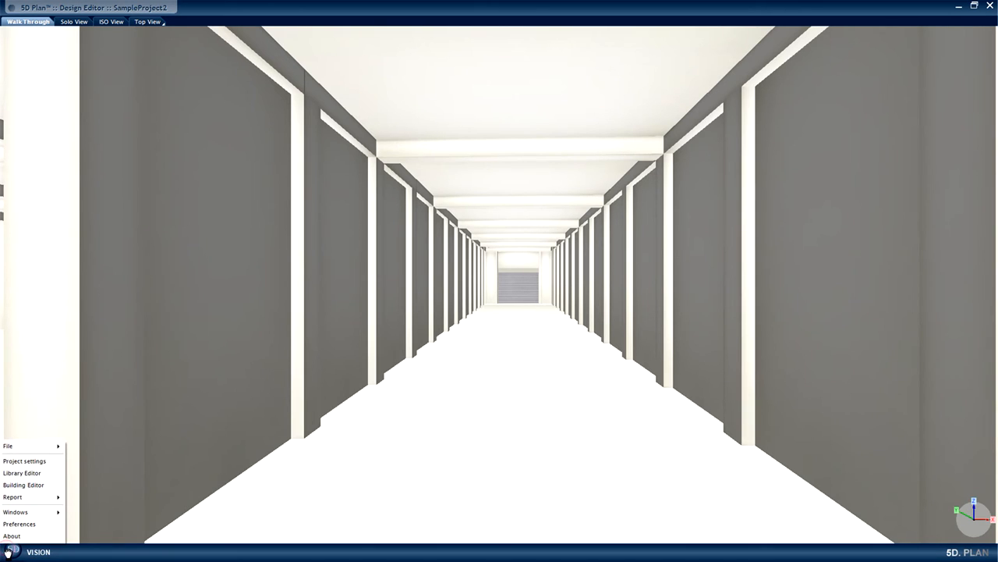
mouse_move(32, 514)
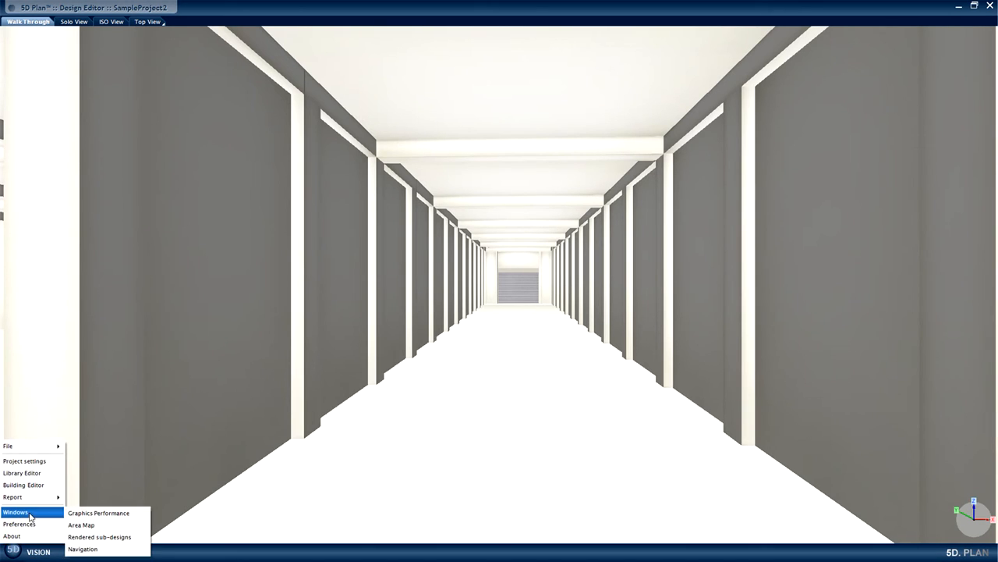
click(80, 525)
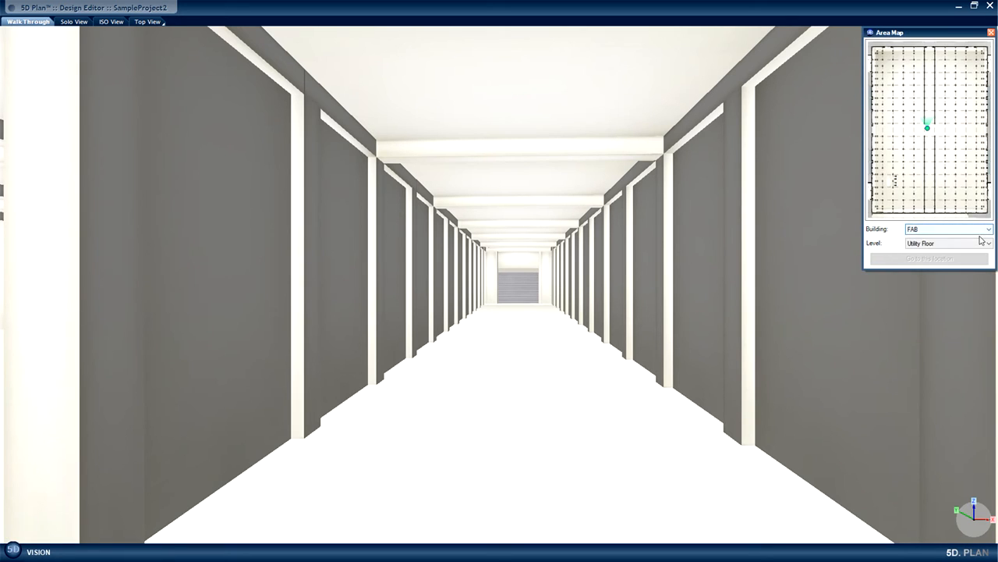
click(985, 233)
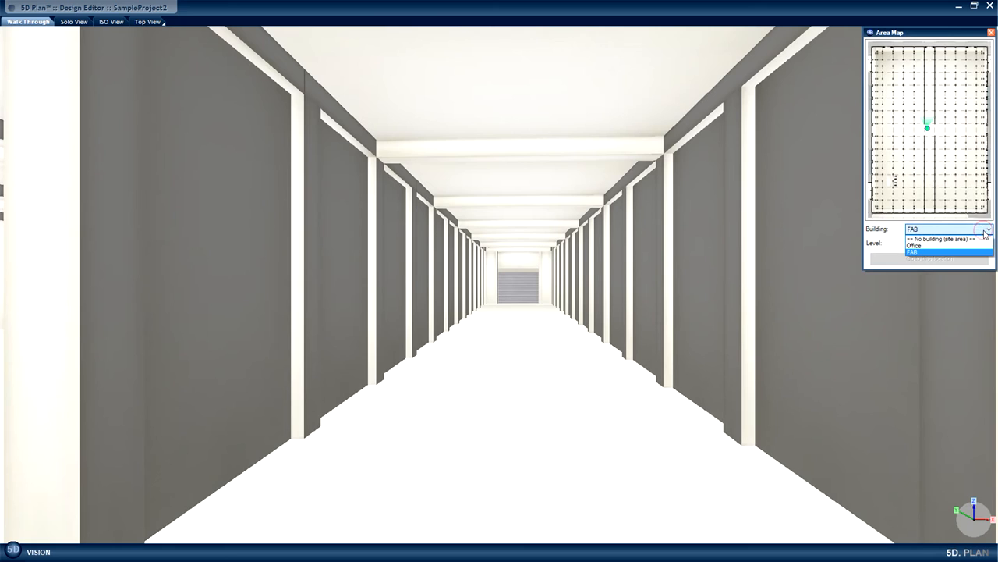
click(965, 252)
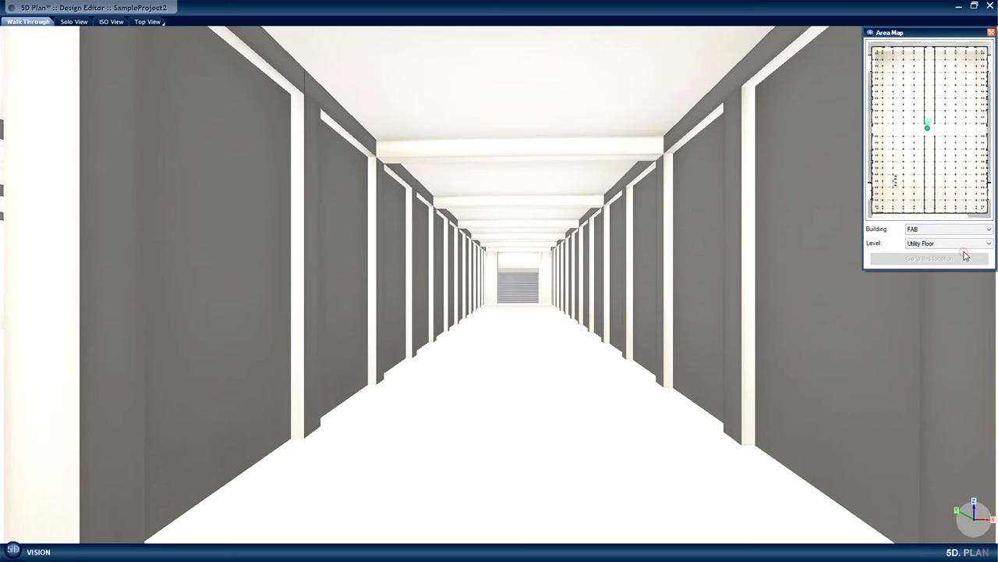
click(987, 244)
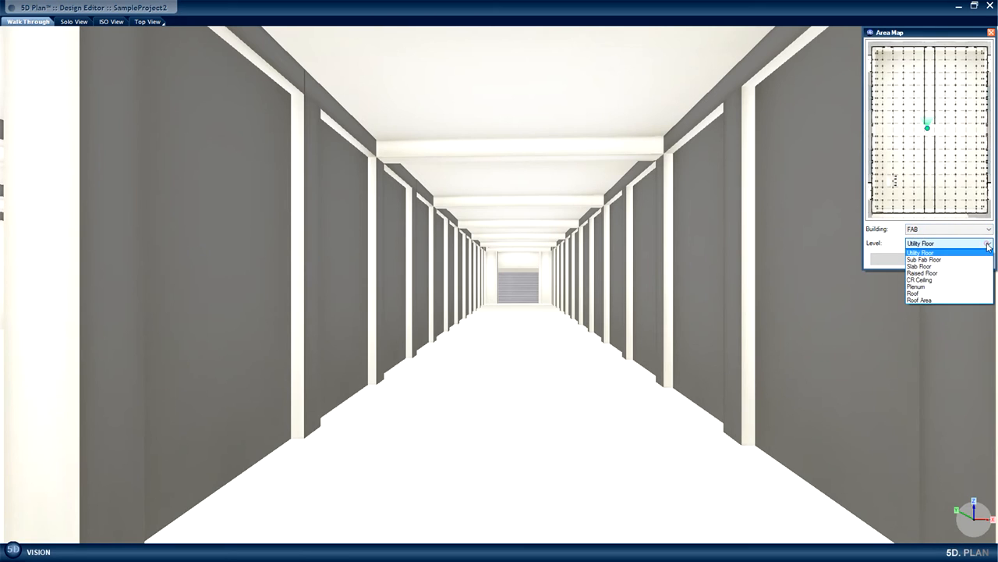
click(951, 267)
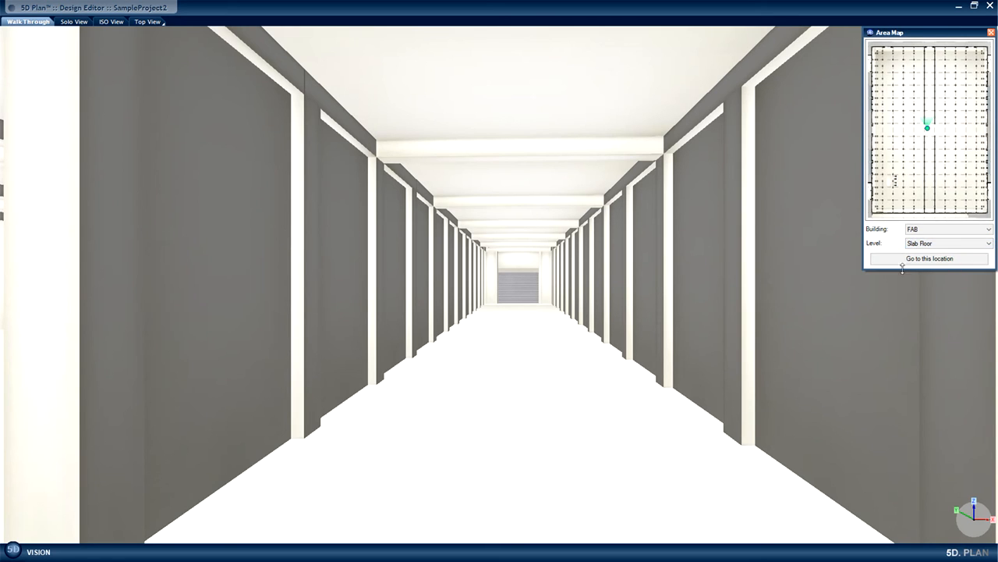
click(929, 260)
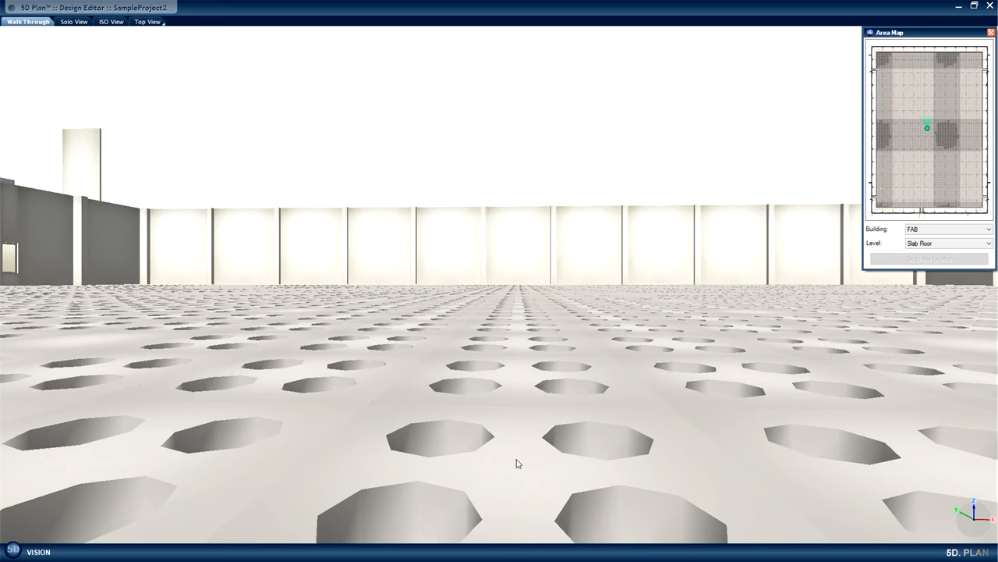
Select the Solid Slab 1m tile in the corner of the slab floor and examine the commands available for it.
mouse_move(529, 472)
mouse_down()
mouse_move(476, 424)
mouse_move(460, 378)
mouse_move(488, 350)
mouse_move(497, 364)
mouse_move(526, 364)
mouse_move(511, 370)
mouse_move(525, 376)
mouse_move(518, 384)
mouse_up()
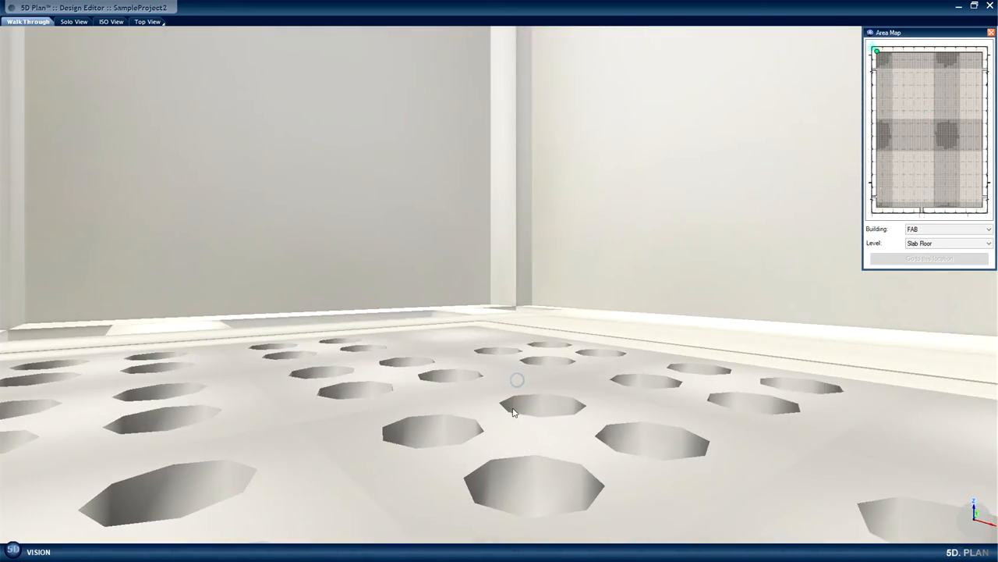
middle_drag(511, 417, 511, 412)
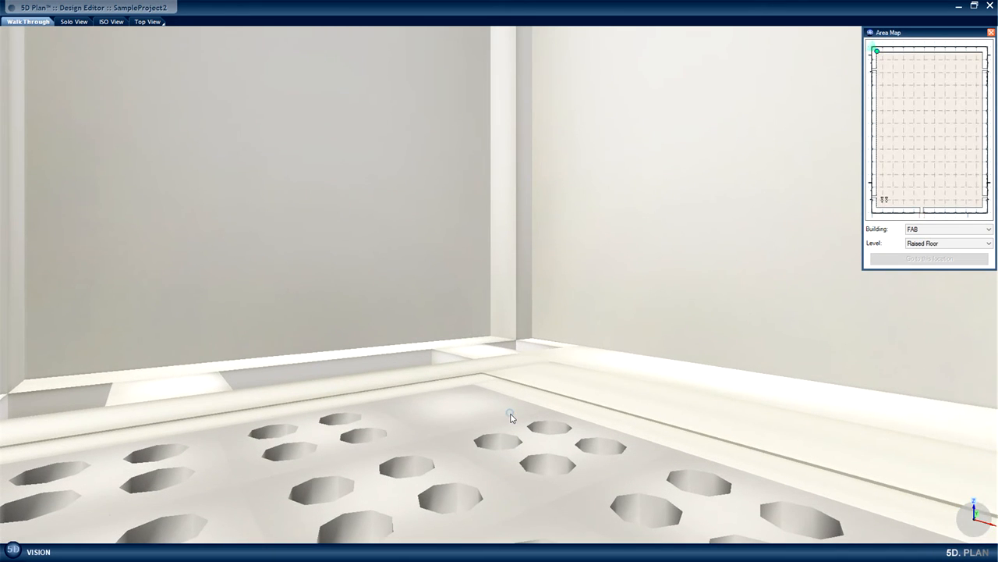
click(457, 410)
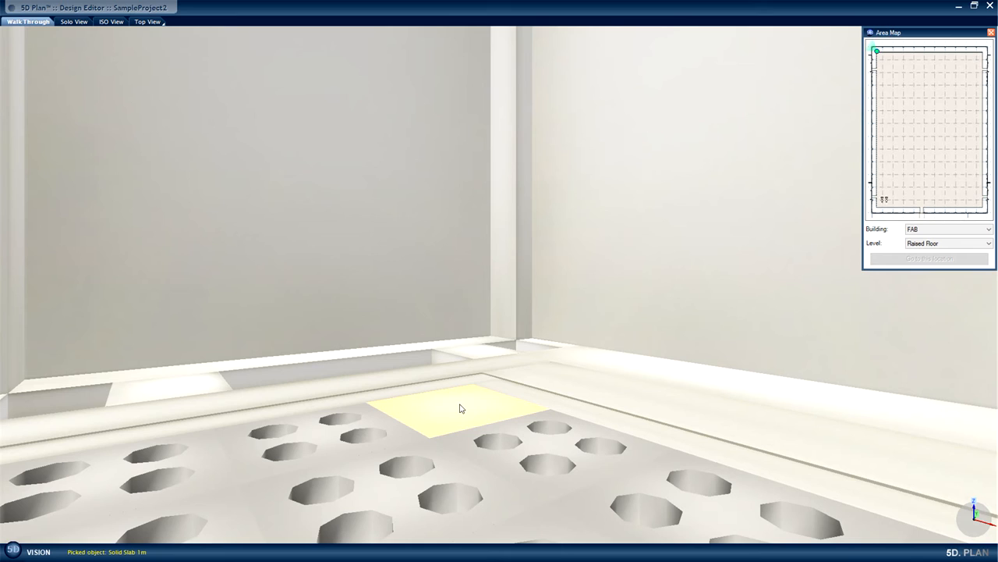
right_click(459, 407)
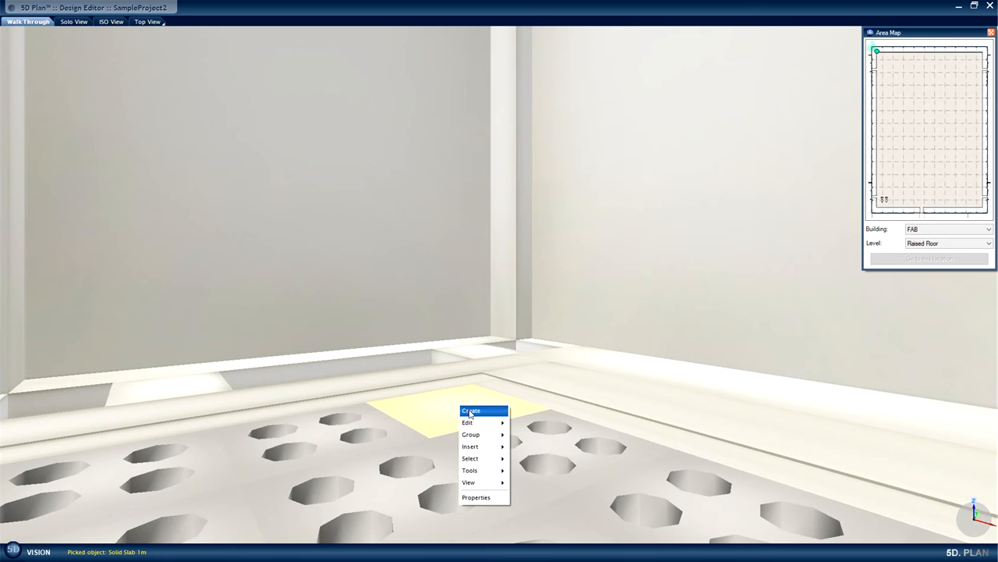
mouse_move(470, 414)
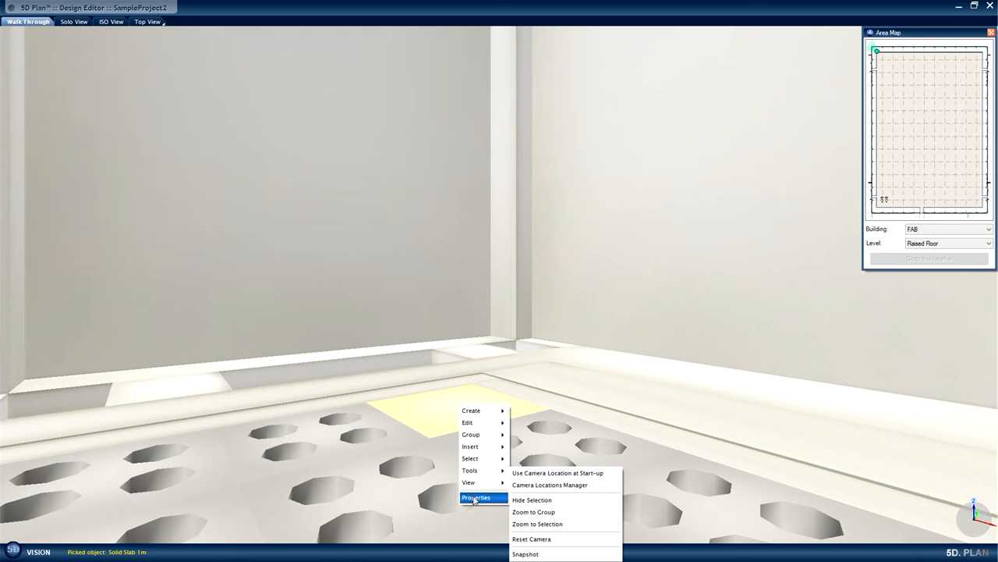
click(532, 538)
Start inserting a library object at the corner slab tile and list the Raised Floor Systems under Cleanroom in Blocks of FAB systems.
right_click(497, 411)
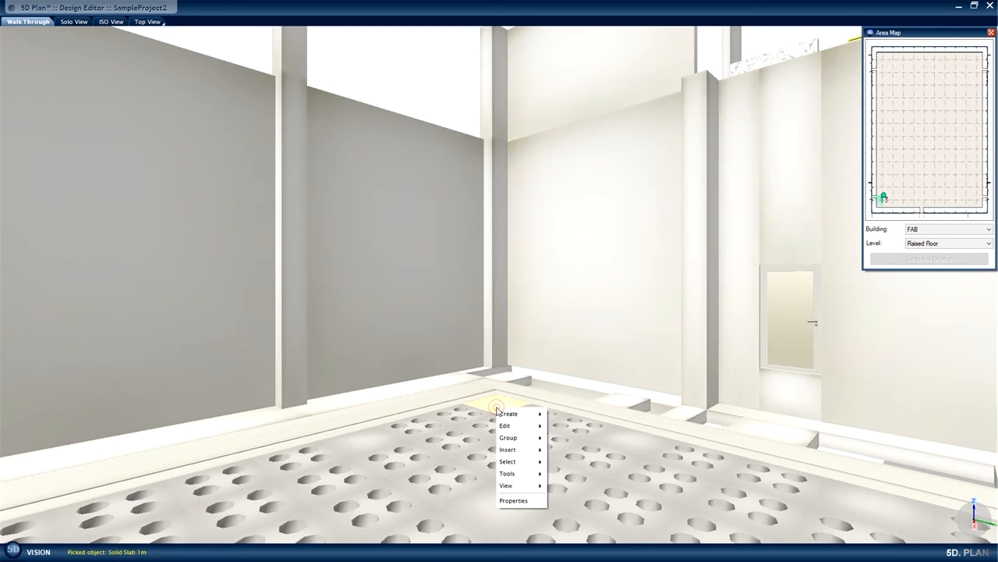
mouse_move(514, 450)
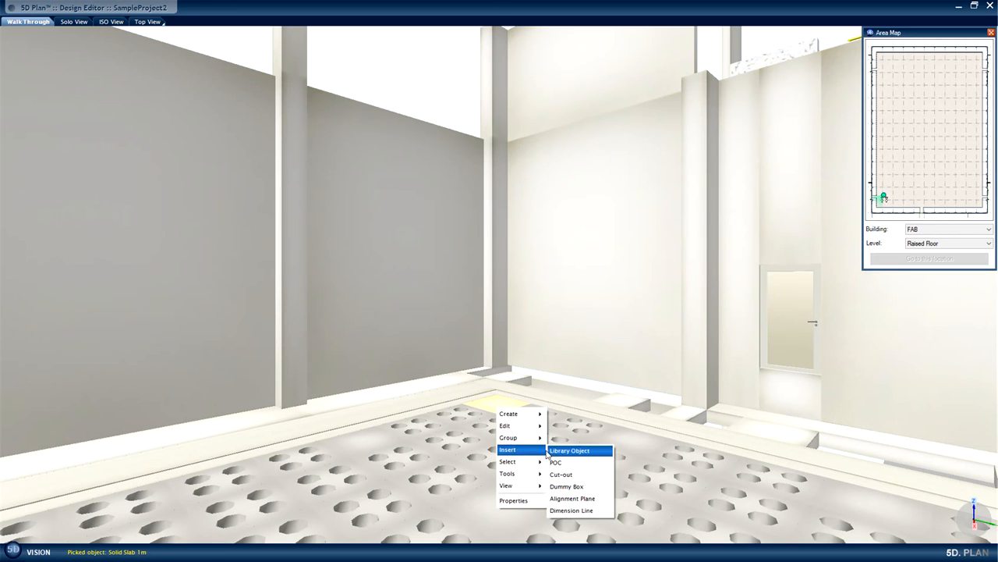
click(572, 454)
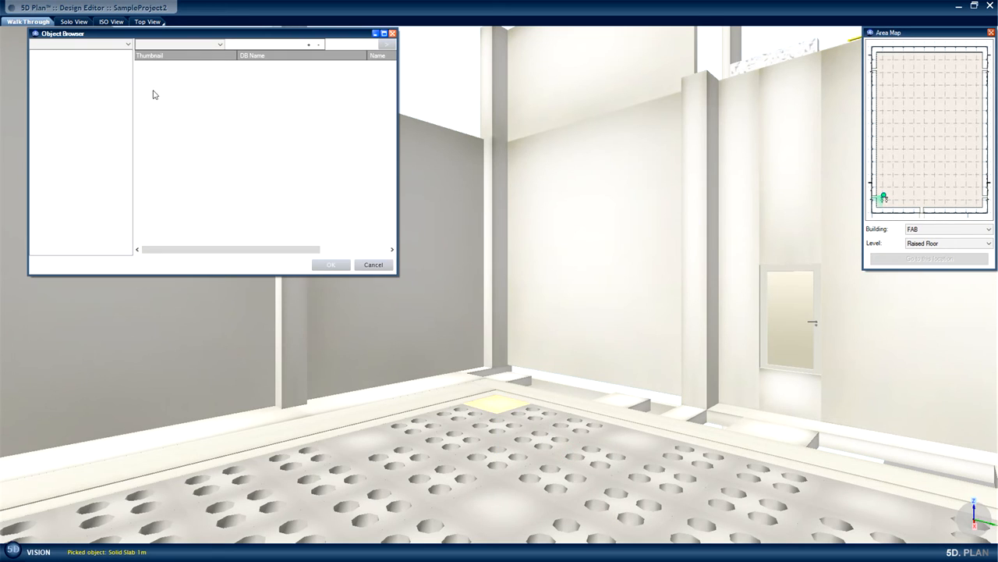
click(128, 45)
click(108, 54)
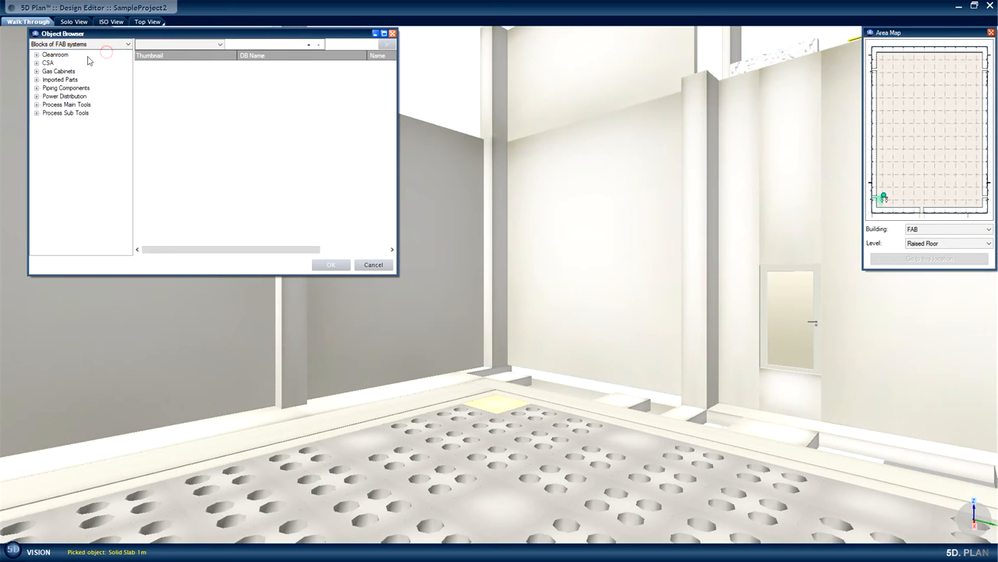
click(36, 54)
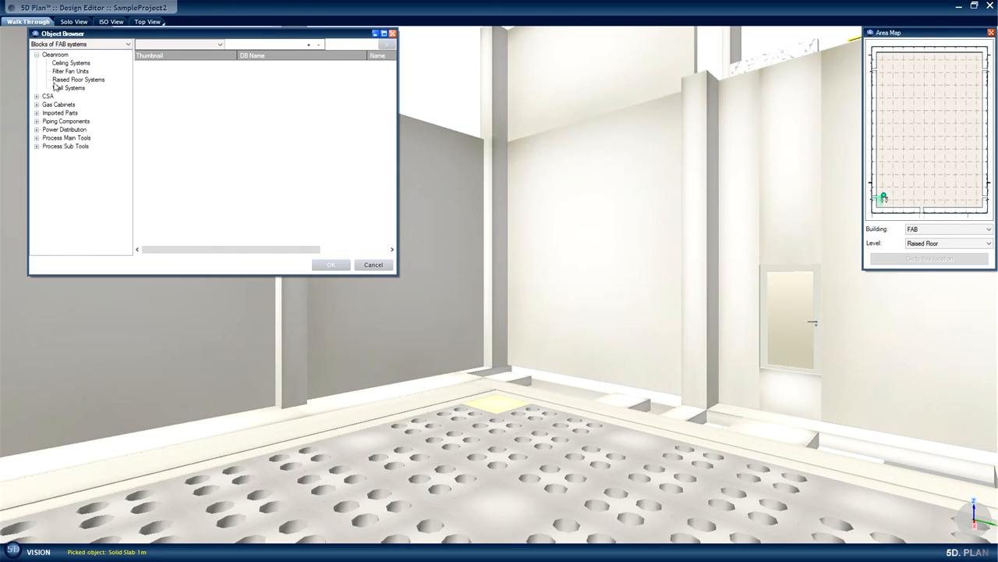
click(62, 80)
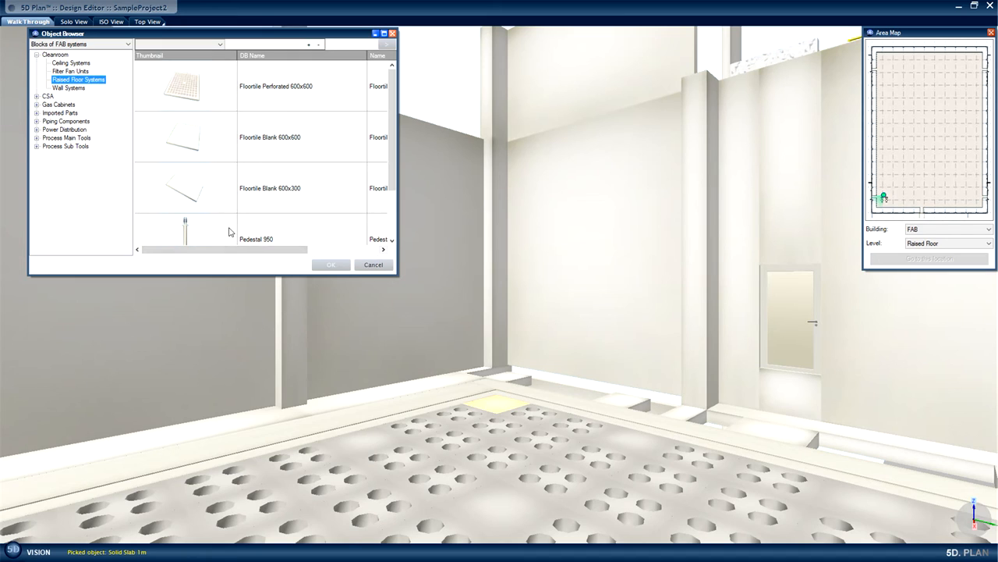
Insert the Pedestal 950 and place it on the solid slab tile in the corner of the floor.
drag(393, 155, 389, 186)
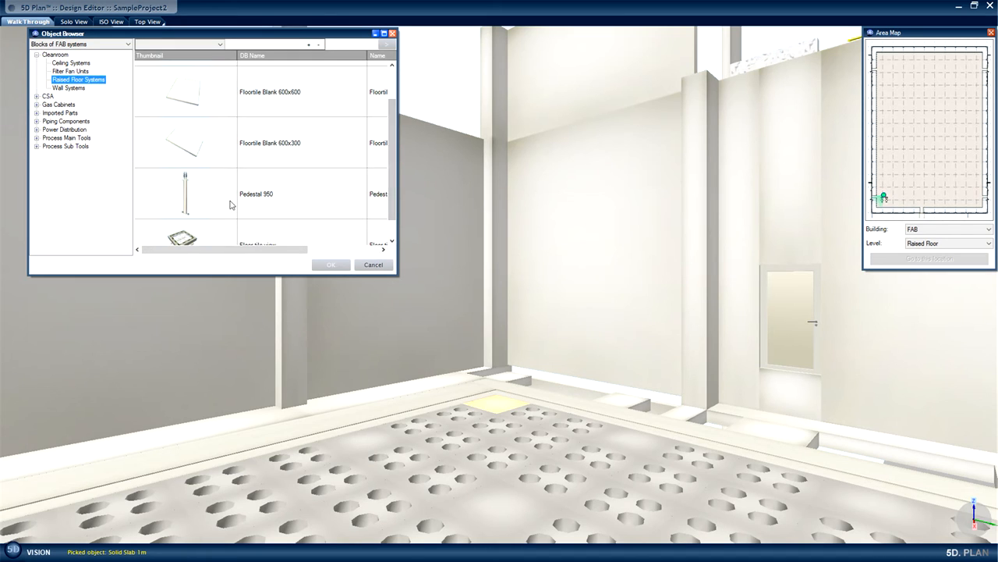
click(197, 192)
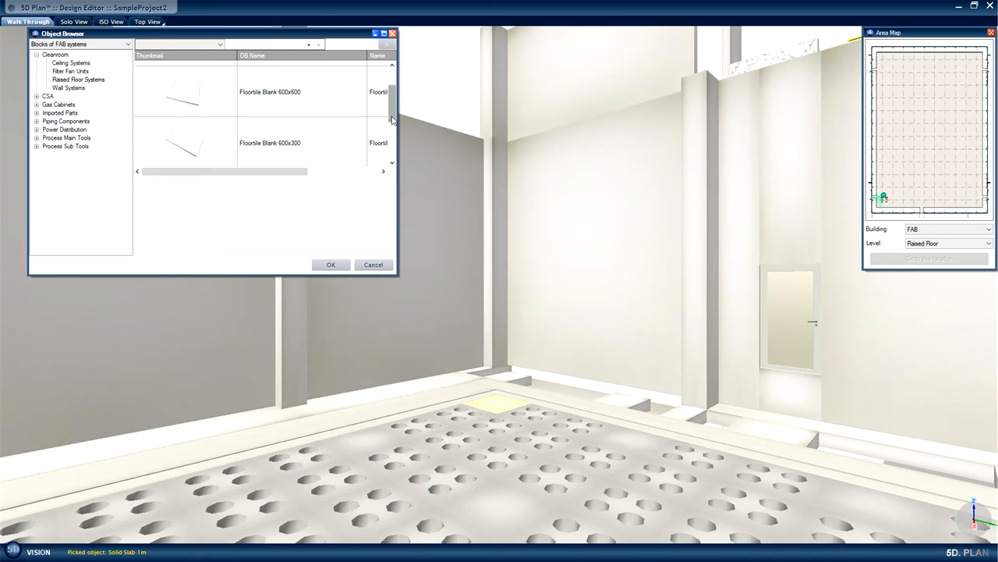
drag(392, 116, 391, 154)
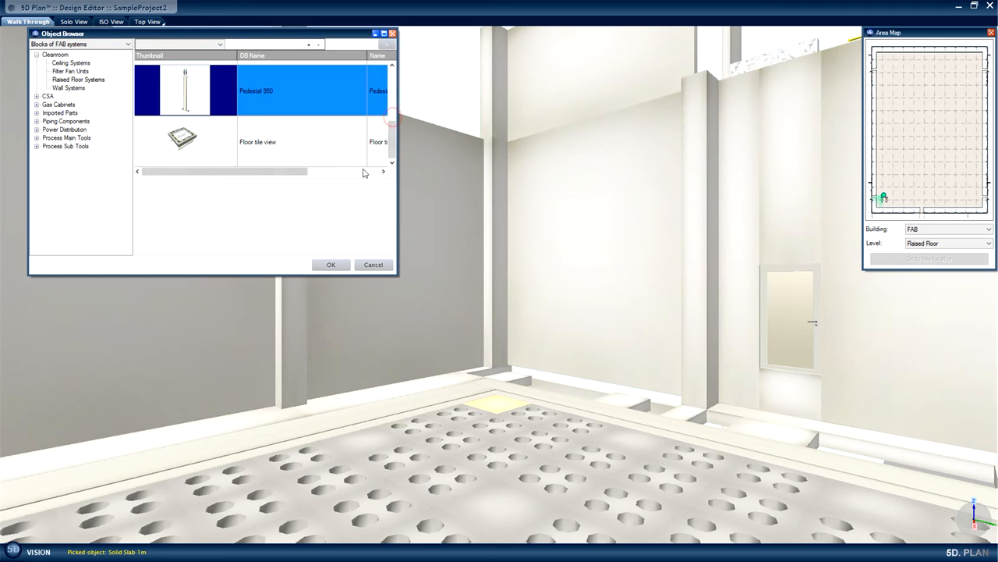
click(333, 265)
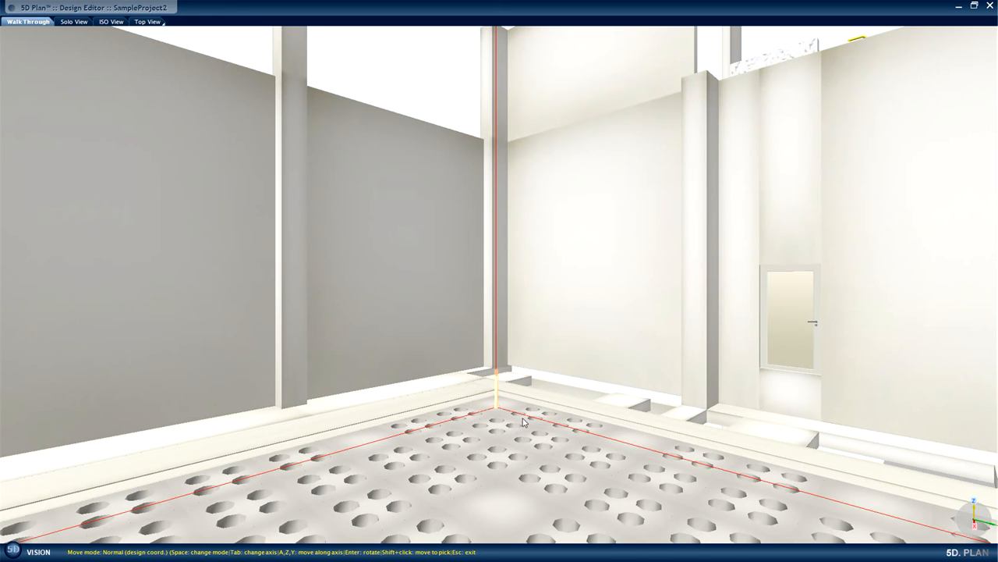
middle_drag(530, 383, 524, 413)
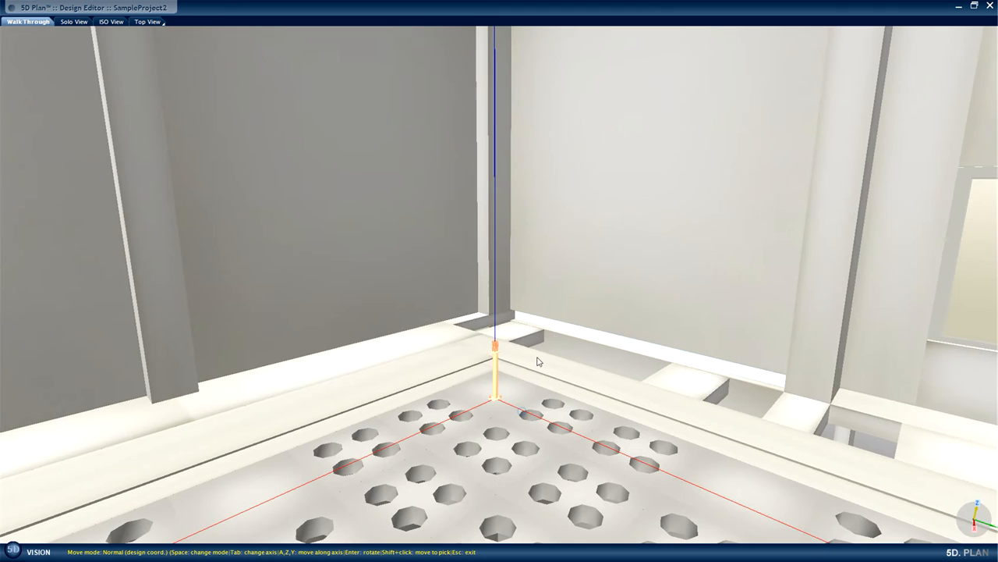
click(496, 374)
Start a relative move of the Pedestal 950 with the corner Solid Slab 1m as Reference Object B.
right_click(496, 374)
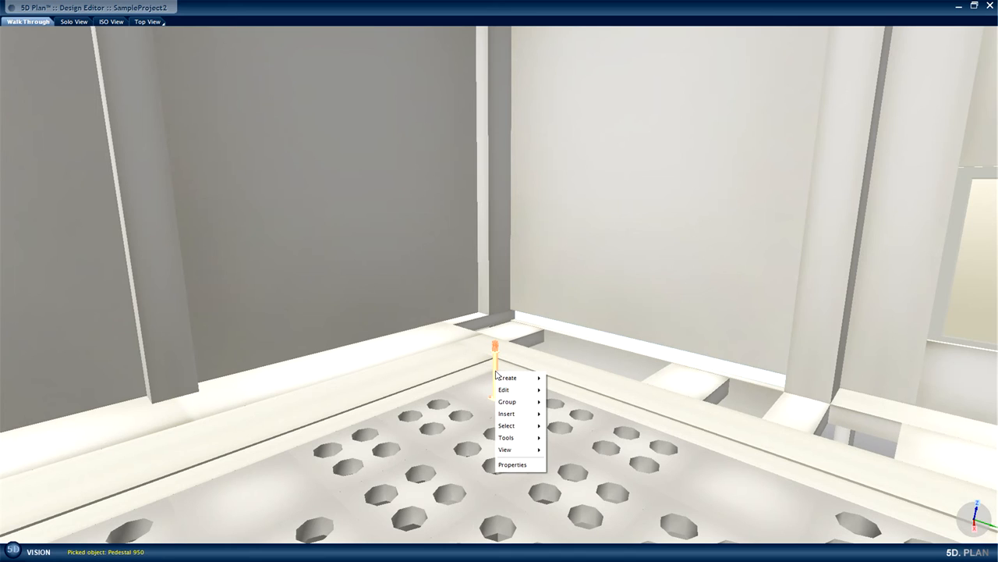
mouse_move(515, 389)
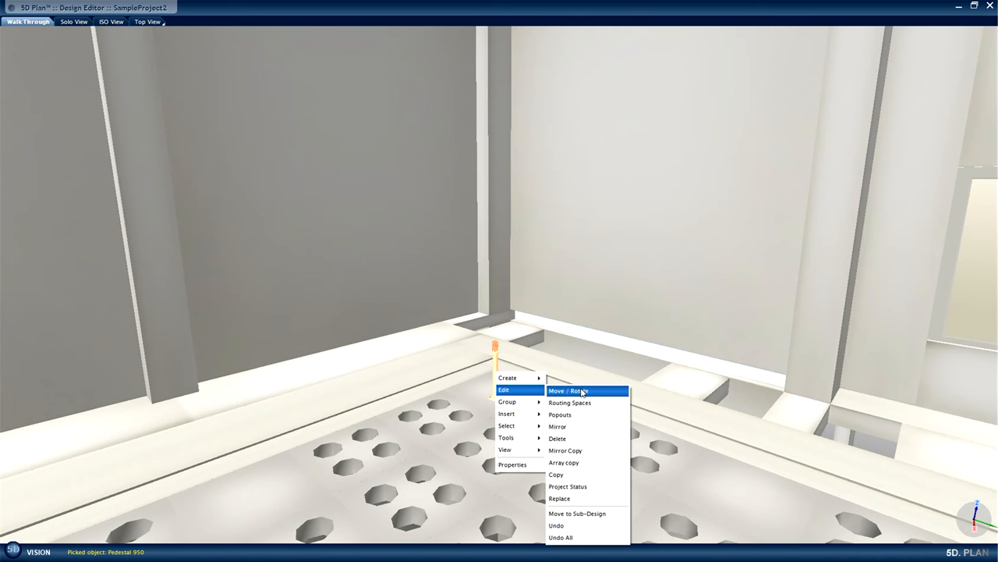
mouse_move(581, 391)
click(657, 428)
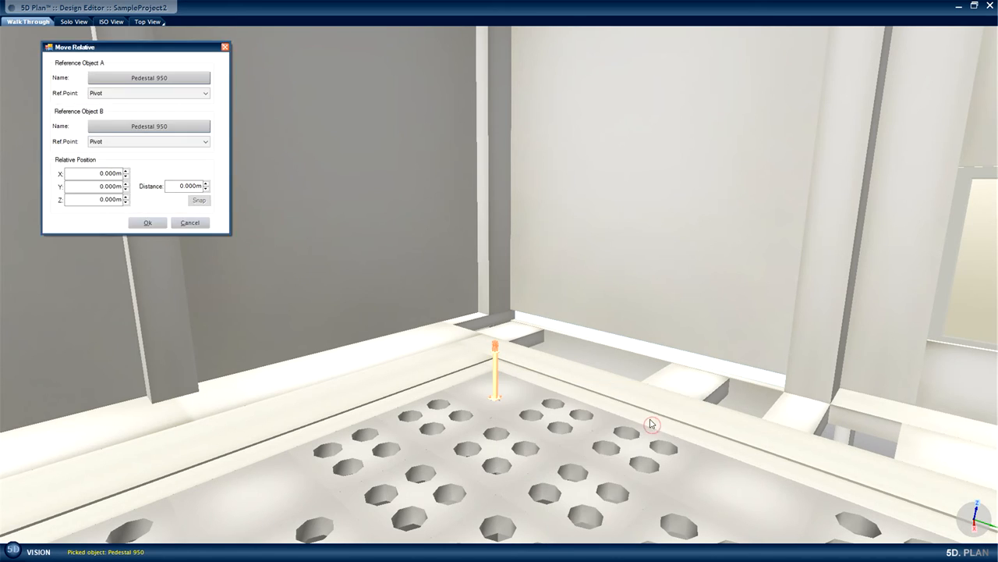
click(155, 129)
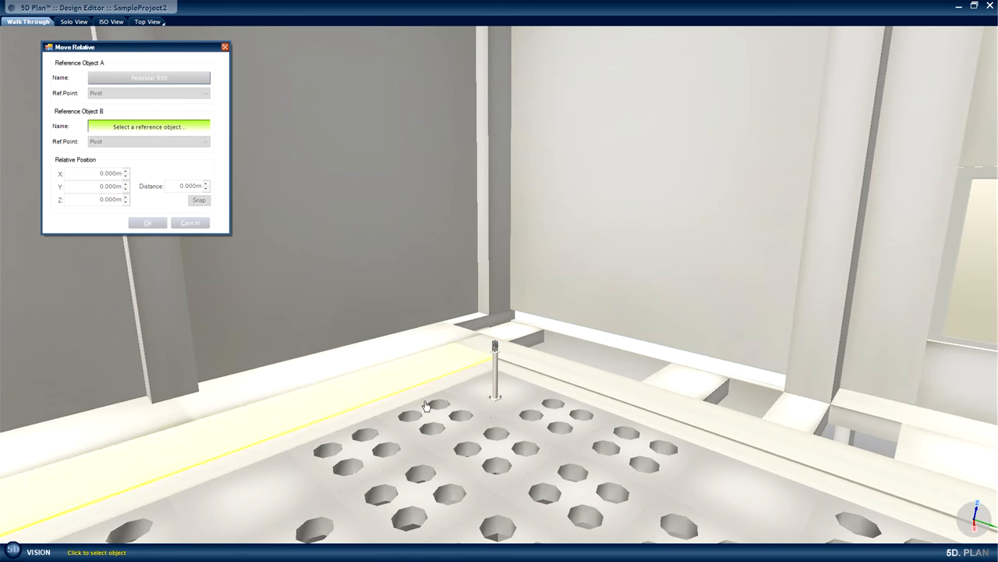
click(516, 397)
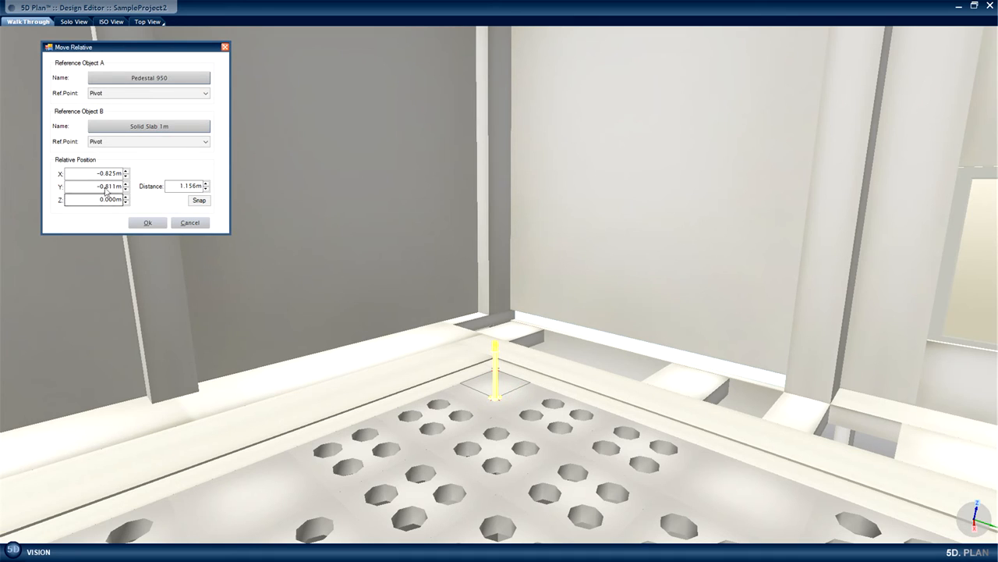
Set the pedestal's relative X and Y positions to 0 and apply the move.
drag(122, 173, 100, 173)
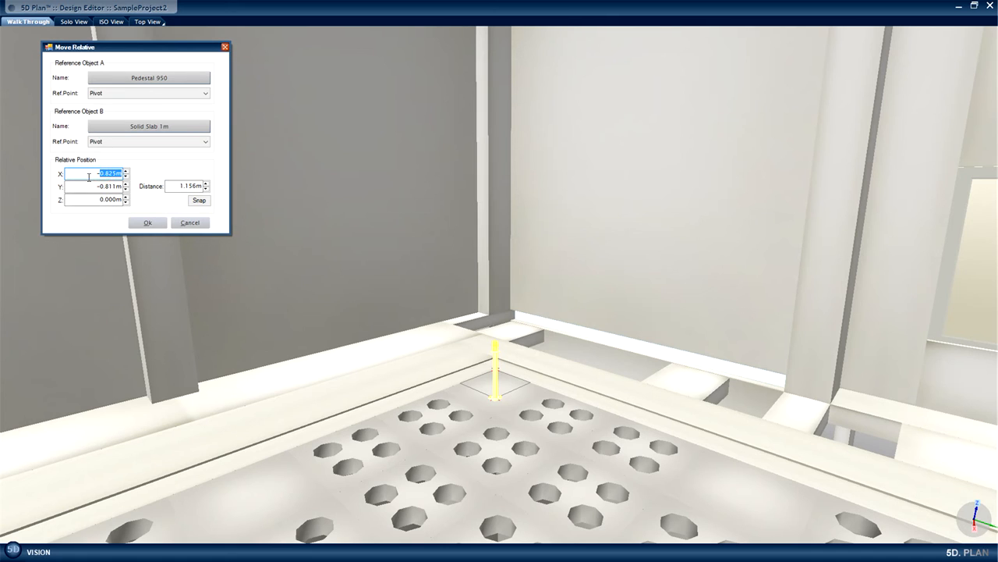
text(0)
double_click(106, 187)
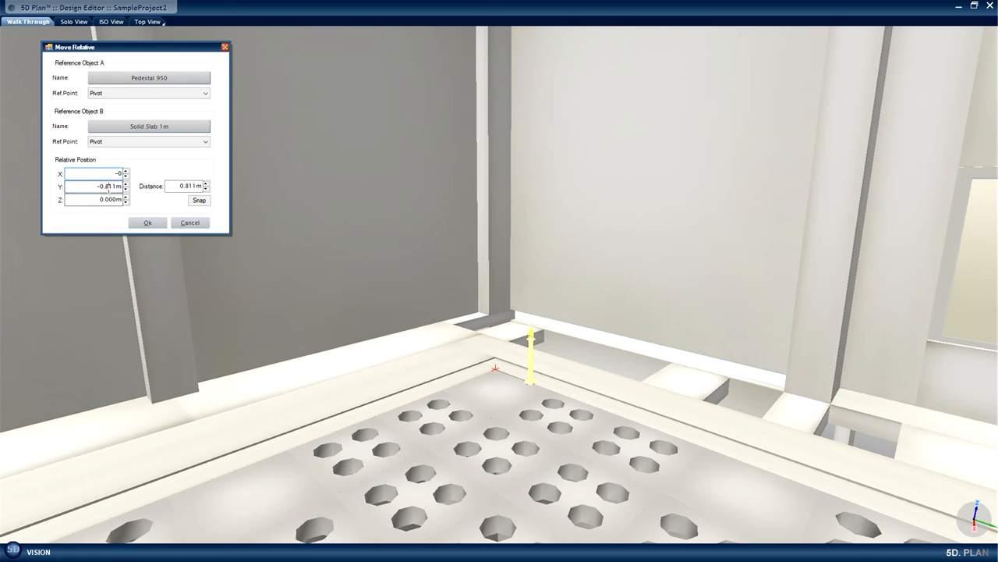
text(0)
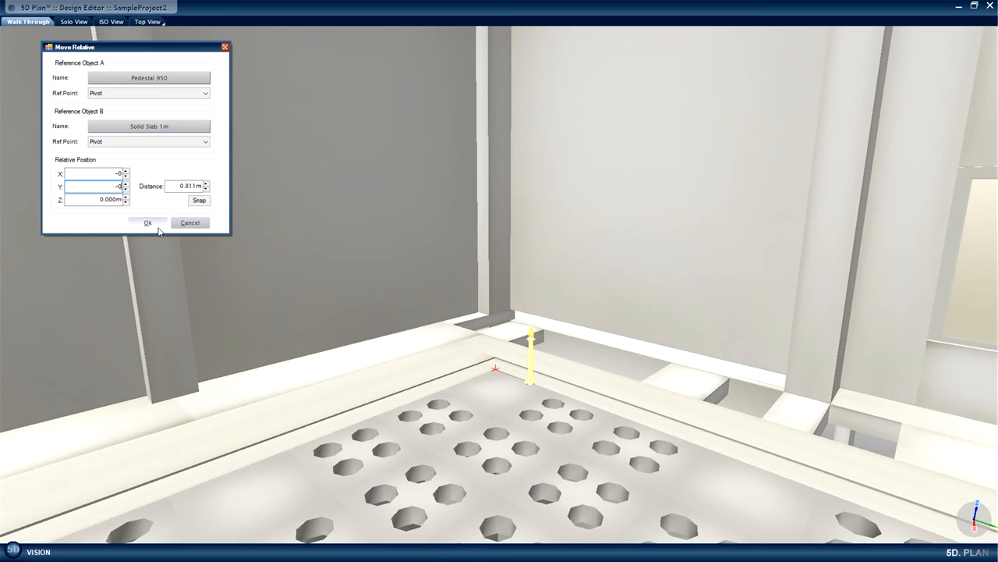
click(148, 223)
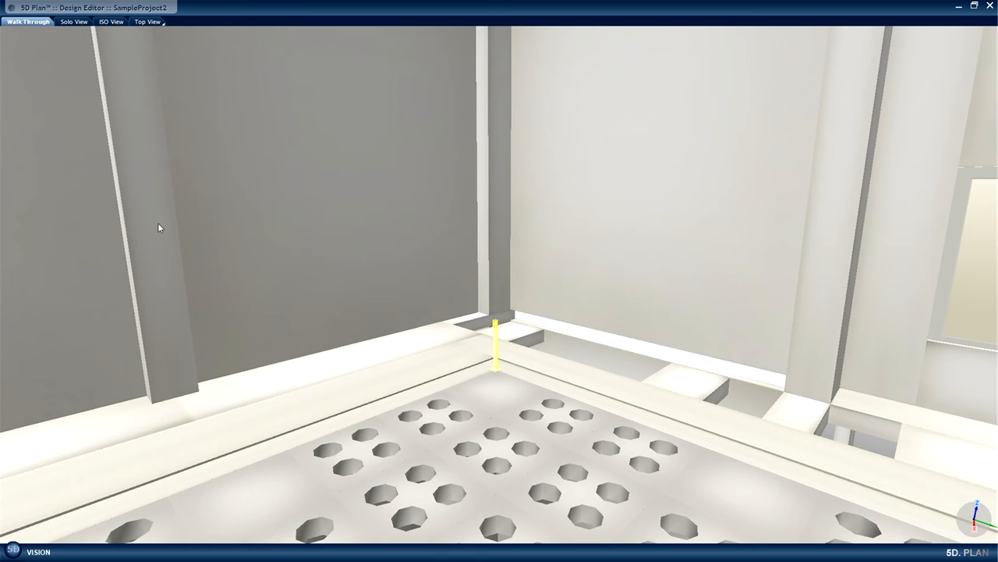
Measure the distance from the Pedestal 950 to the wall part at the far end of the floor in the Y direction.
right_click(497, 348)
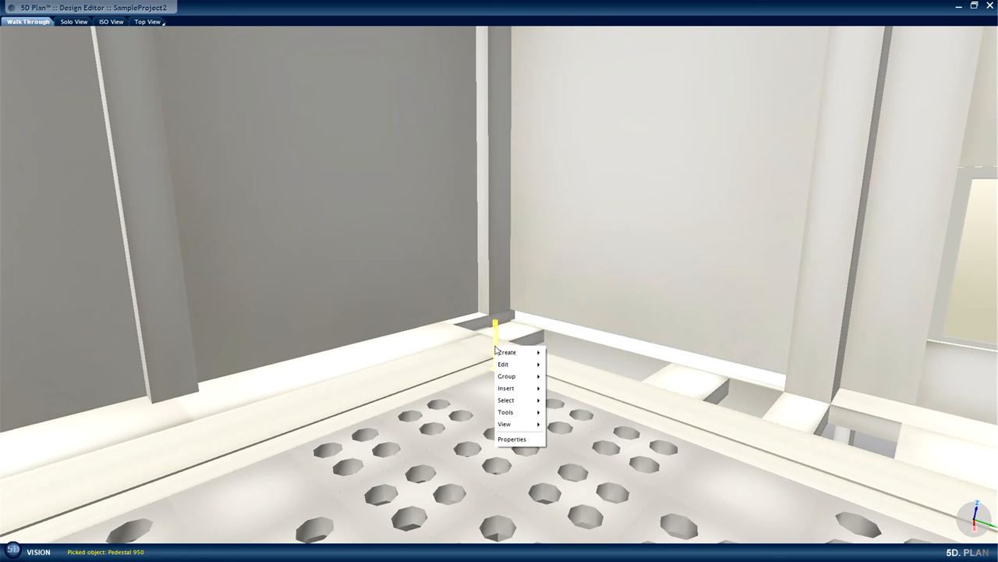
mouse_move(520, 415)
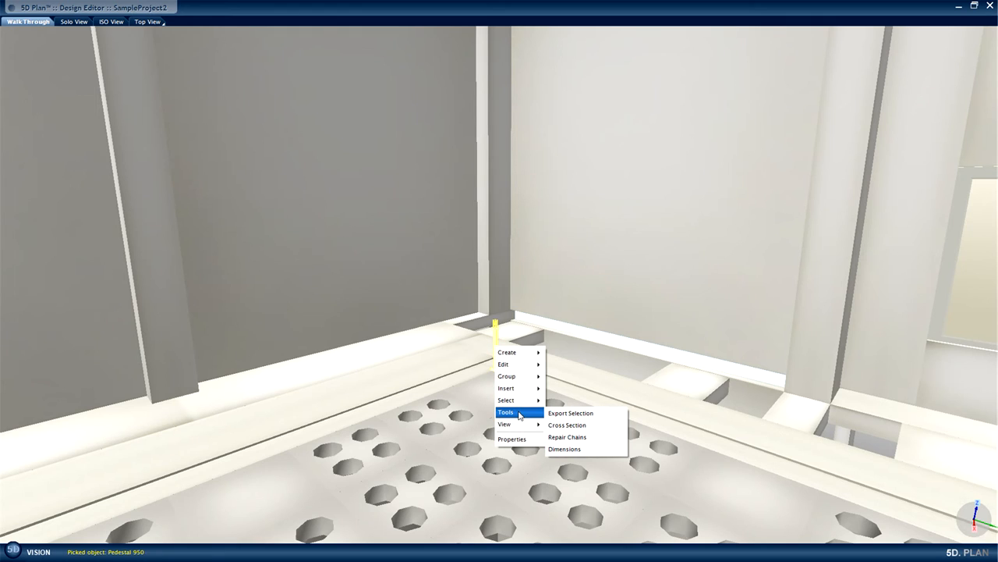
click(561, 447)
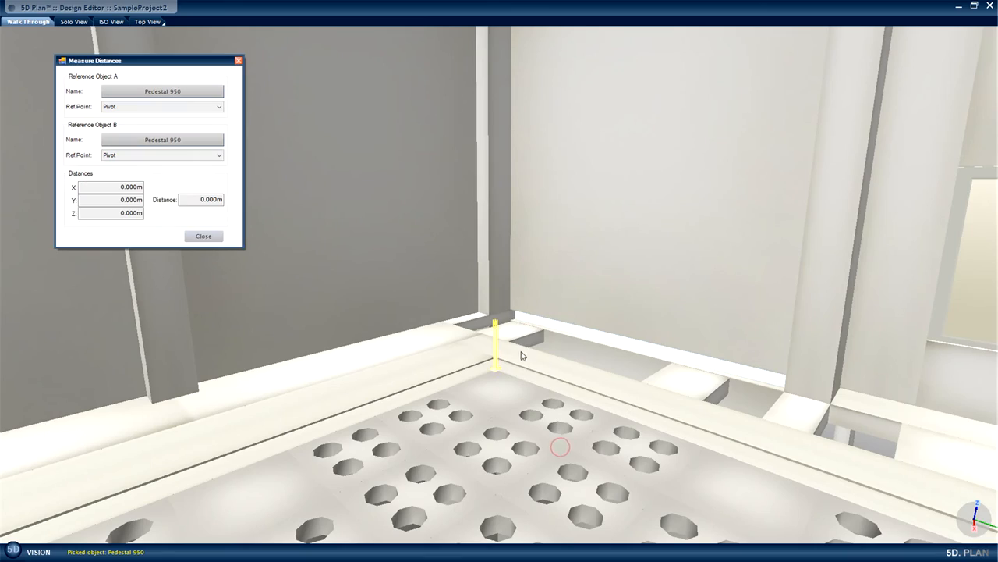
drag(459, 354, 633, 366)
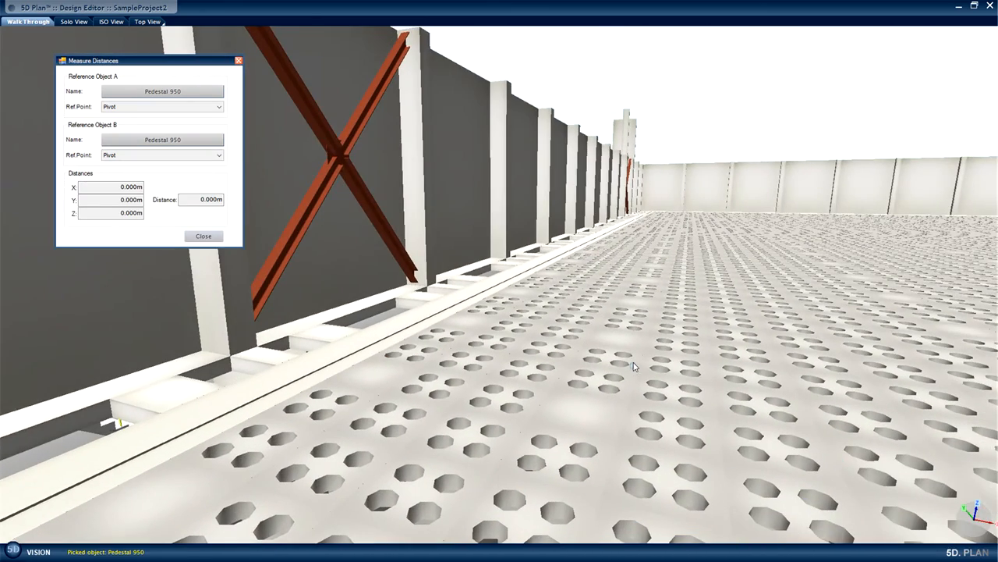
click(190, 140)
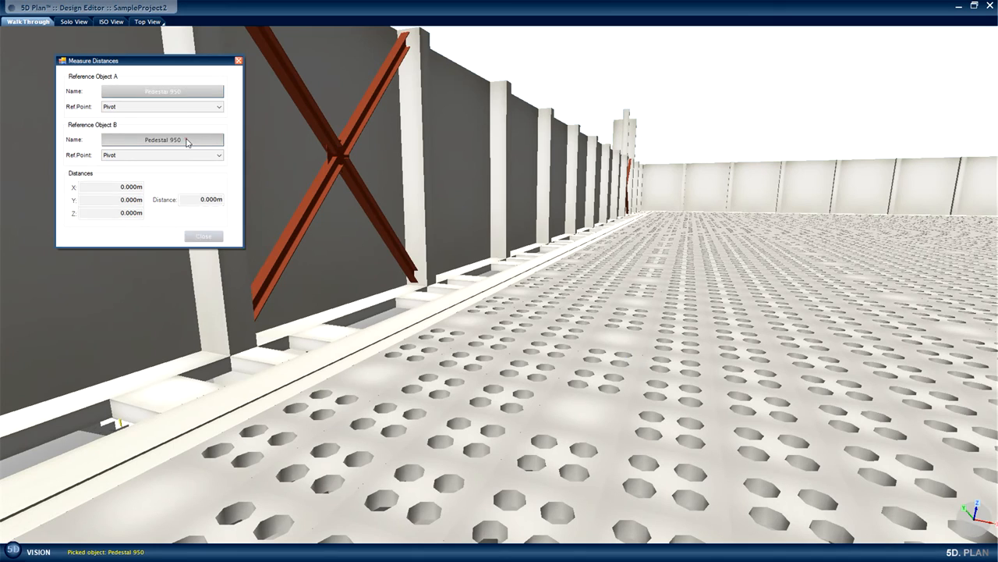
click(661, 205)
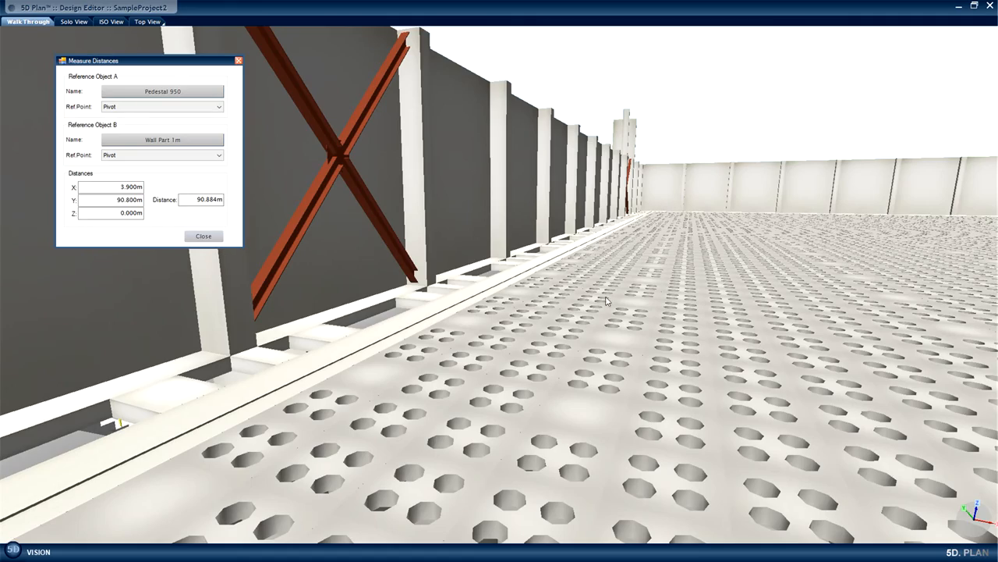
Measure the distance from the Pedestal 950 to the wall part on the far side in the X direction.
mouse_move(603, 300)
middle_down()
mouse_move(746, 302)
mouse_move(680, 272)
middle_up()
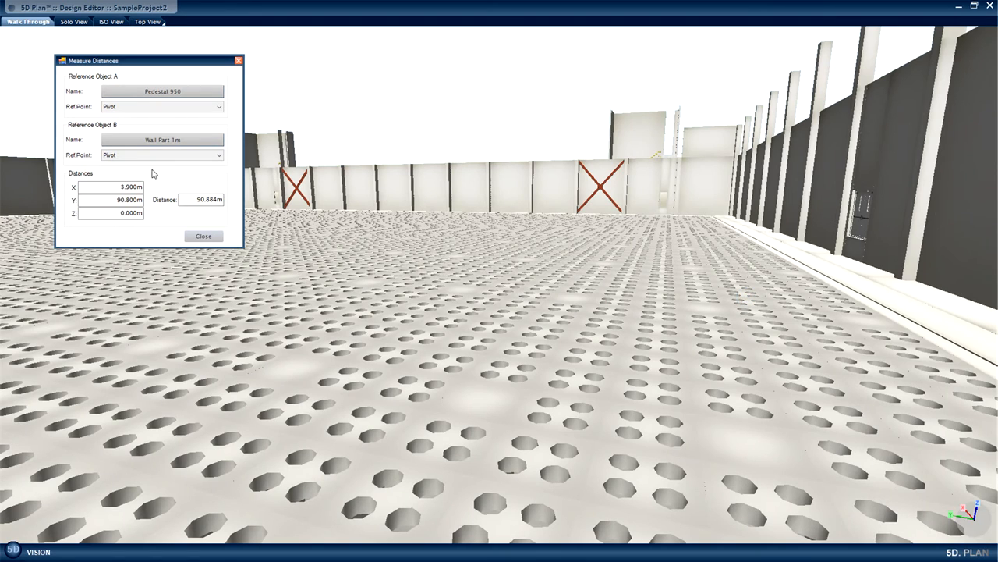
click(167, 140)
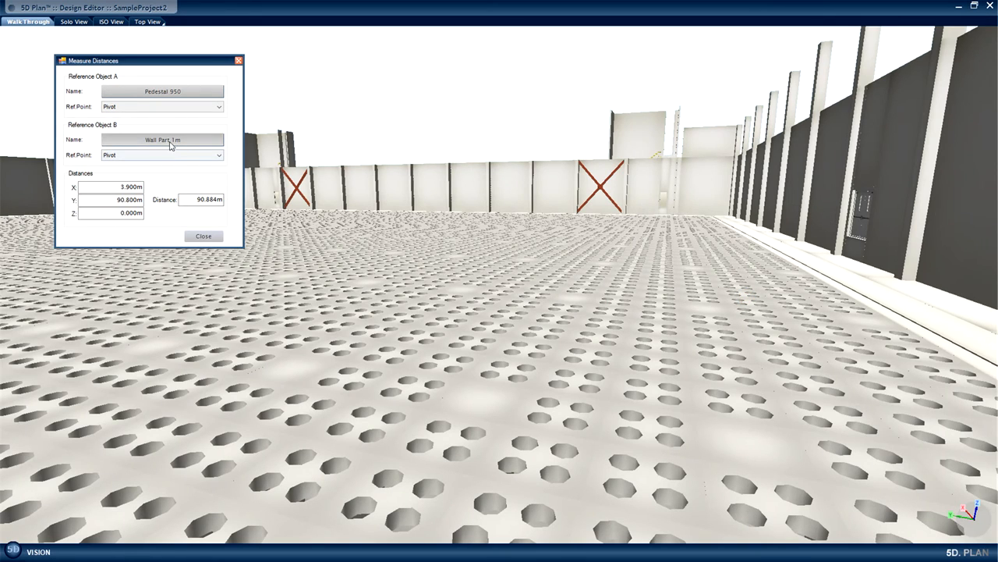
click(709, 206)
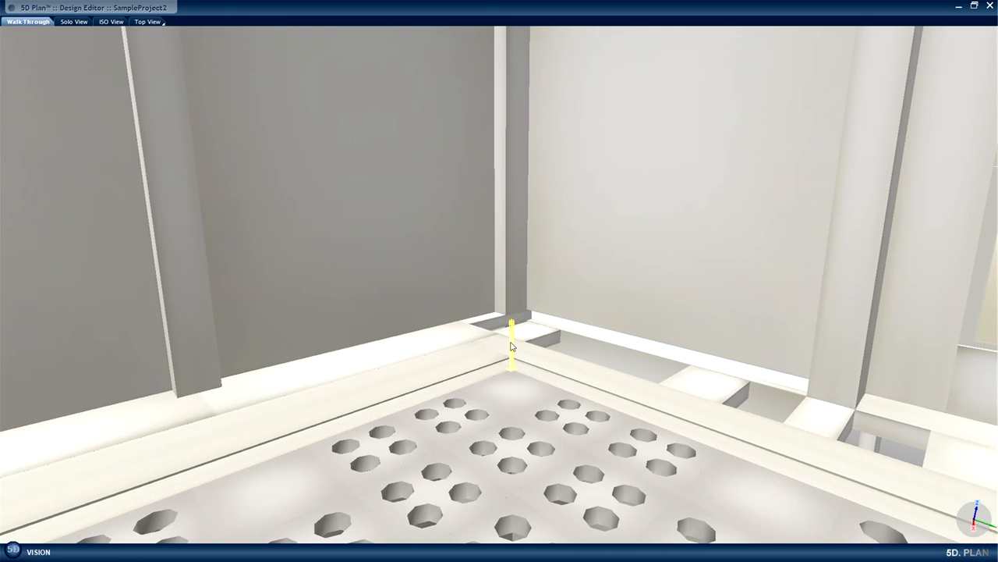
Start an array copy of the corner Pedestal 950 with an X offset of 0.6 m and 125 objects along X.
right_click(512, 344)
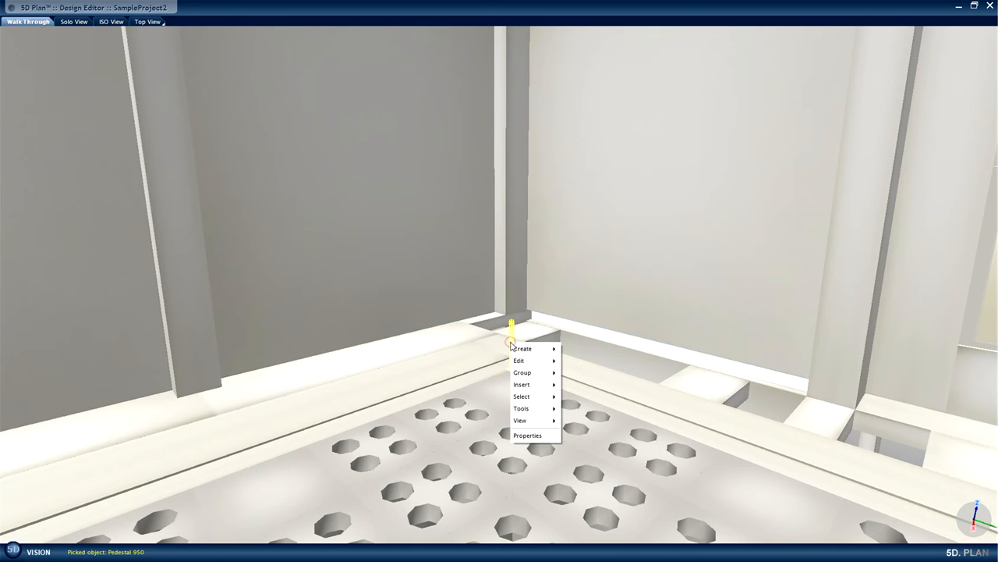
mouse_move(538, 361)
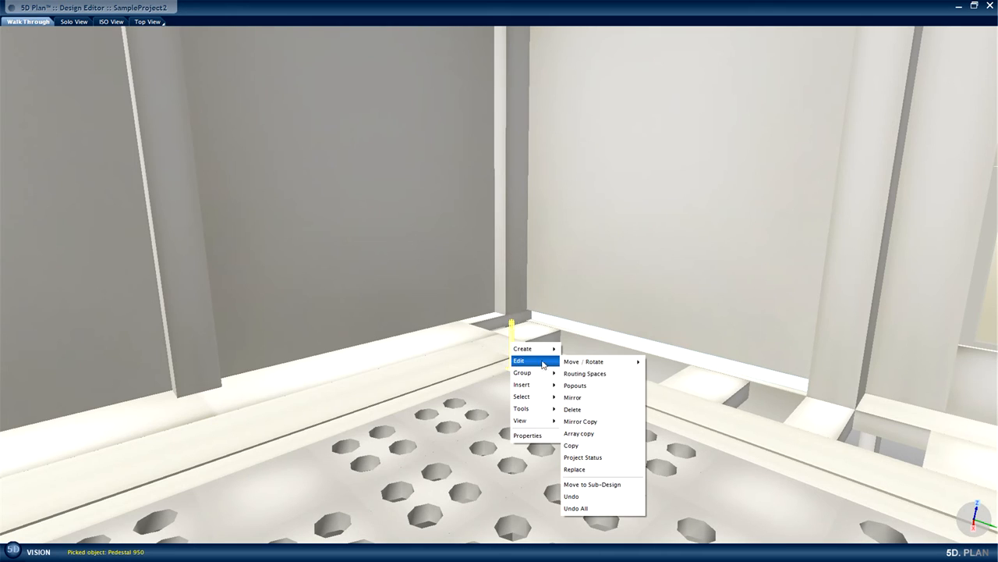
click(601, 434)
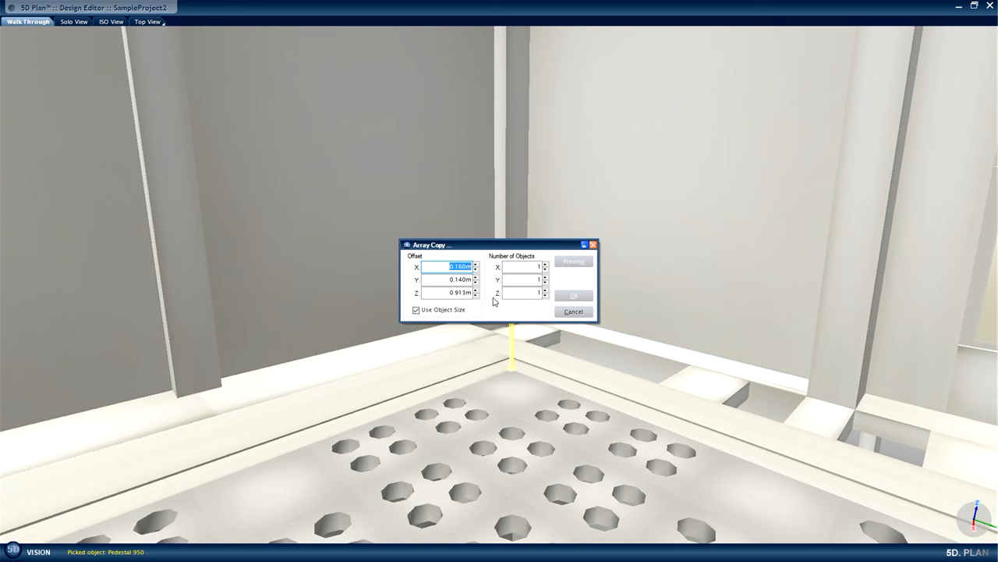
text(0.6)
double_click(536, 266)
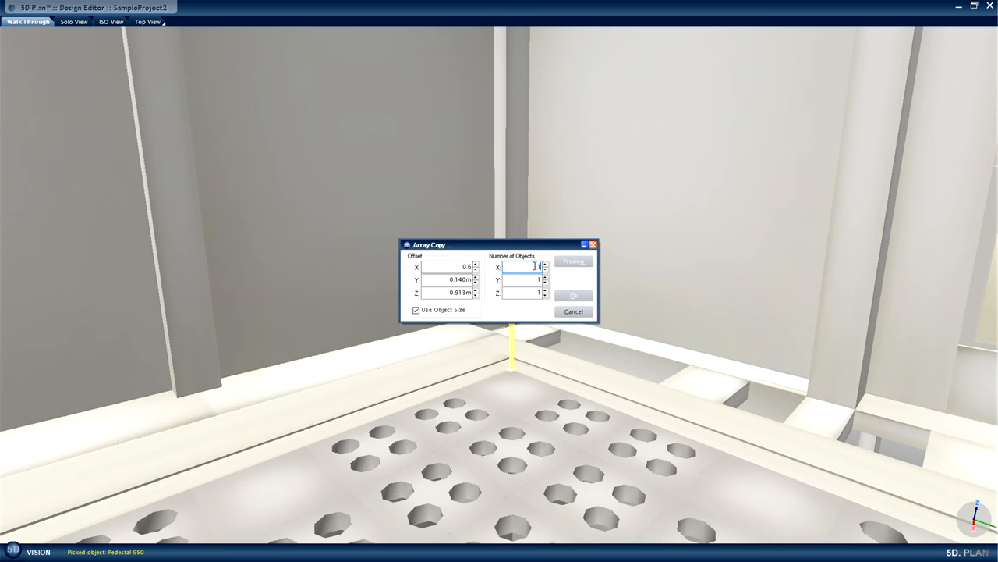
text(5)
Set the array copy's Y offset to 0.6 m and the number of objects along Y to 150.
click(448, 280)
double_click(456, 280)
text(0)
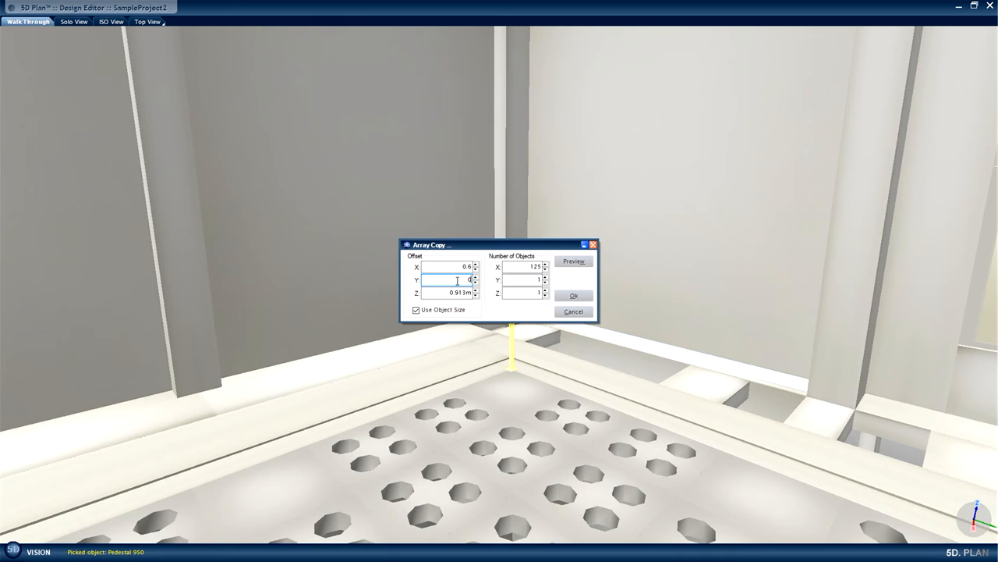
text(.6)
double_click(538, 279)
key(BackSpace)
text(150)
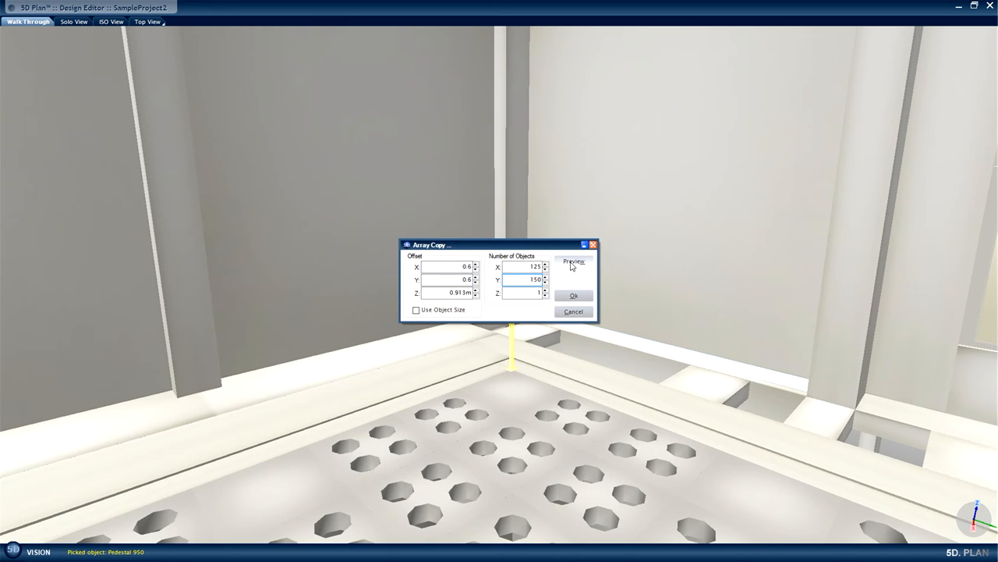
Preview the pedestal array, reduce it to 123 objects along X and 147 along Y to fit the floor, and create the copies.
click(573, 262)
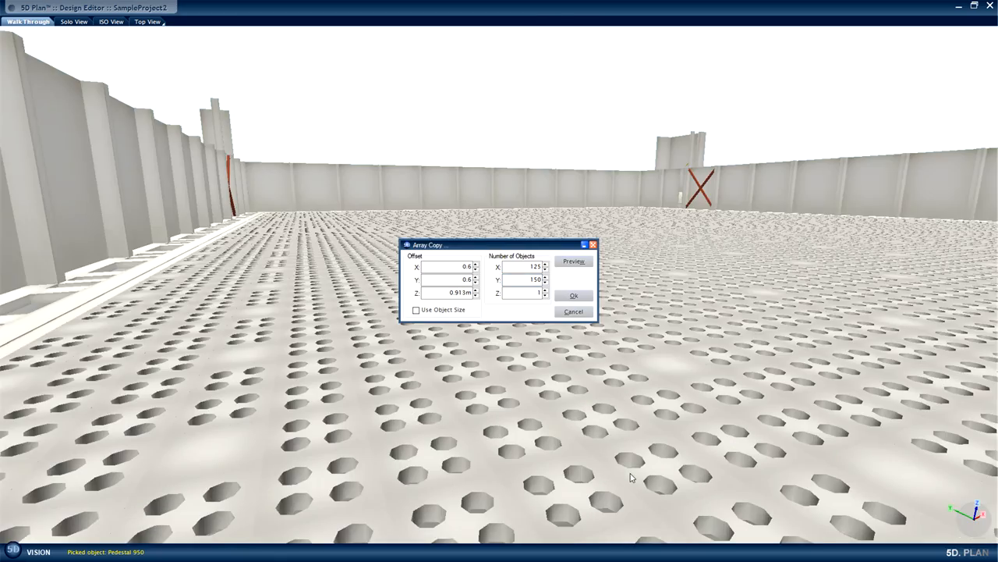
mouse_move(630, 471)
mouse_down()
mouse_move(634, 378)
mouse_move(647, 362)
mouse_move(633, 341)
mouse_move(660, 372)
mouse_up()
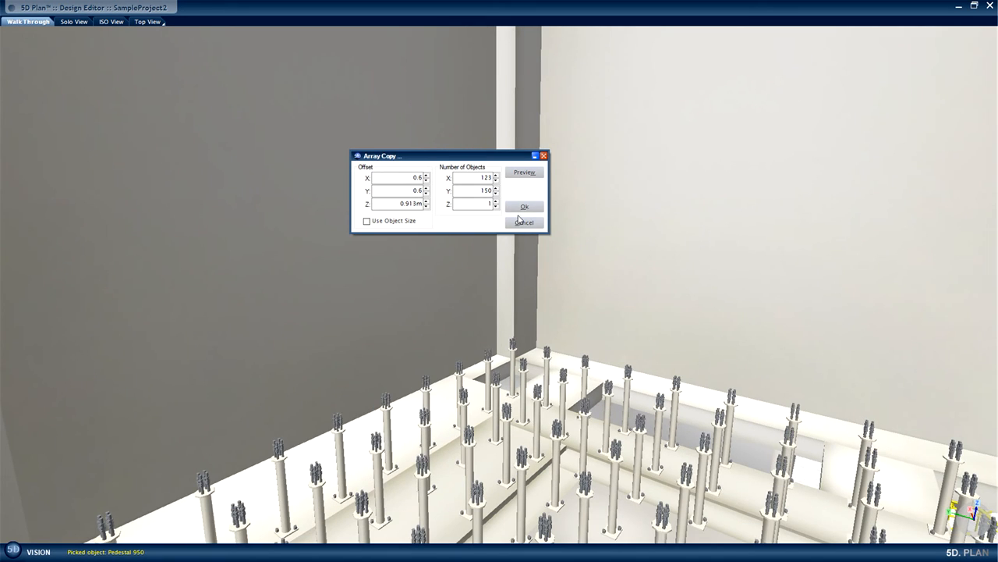
click(496, 193)
click(495, 194)
click(496, 193)
click(525, 174)
drag(623, 183, 628, 316)
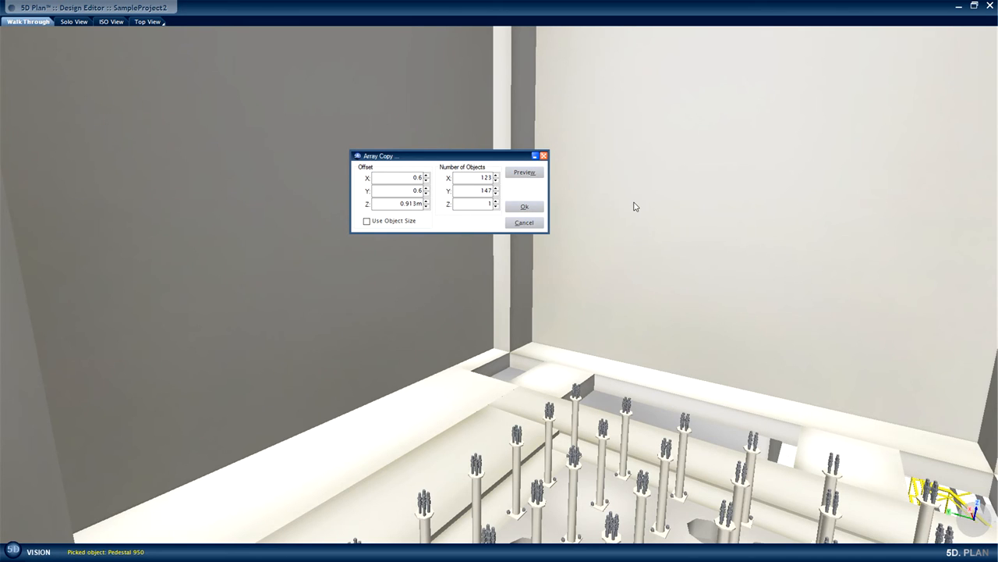
drag(632, 203, 640, 234)
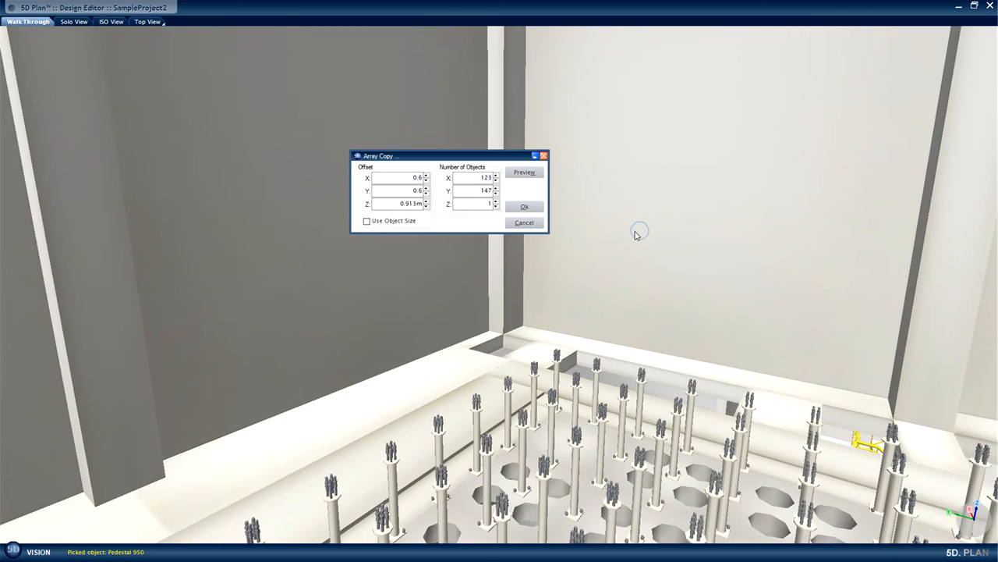
click(525, 208)
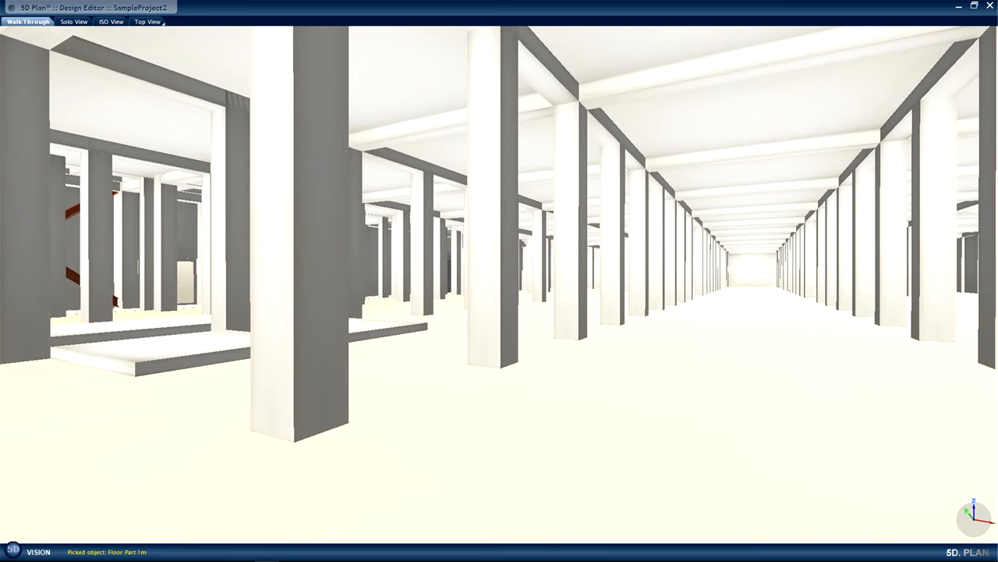
Insert the KSB Etanorm pump from the Systems of FAB library, under Process Cooling Water, Pumps, KSB, onto the floor beside the column.
right_click(486, 437)
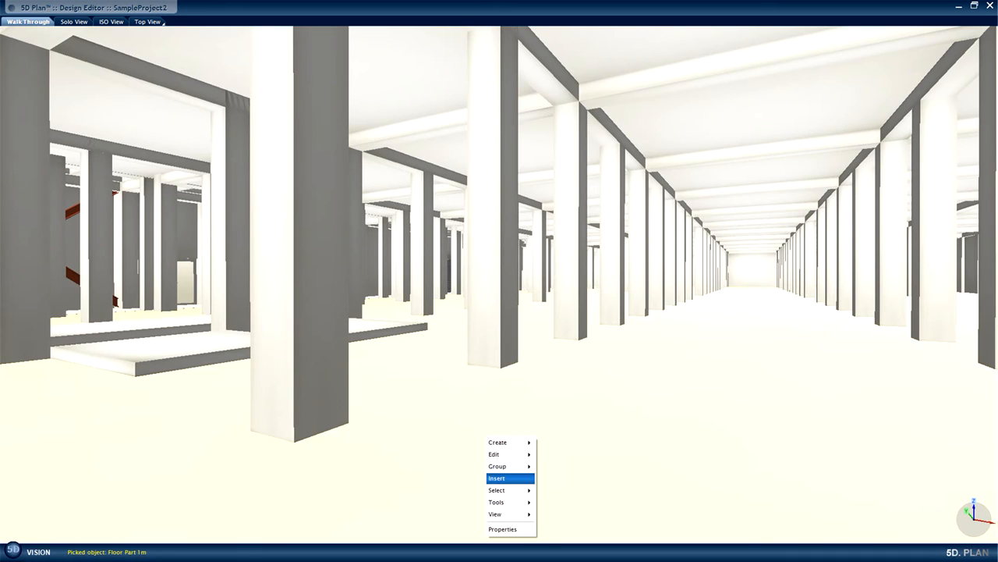
mouse_move(499, 478)
click(559, 479)
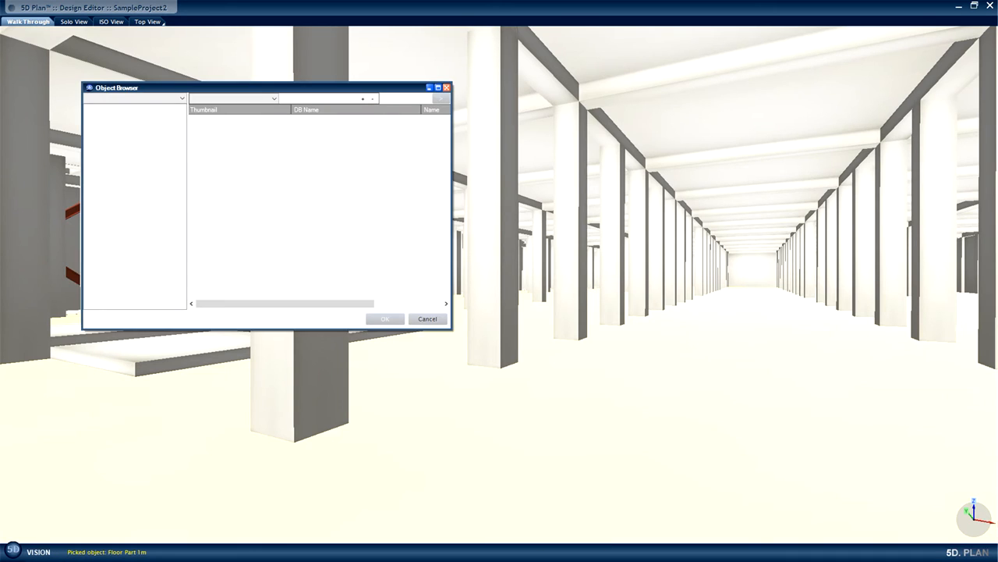
click(181, 98)
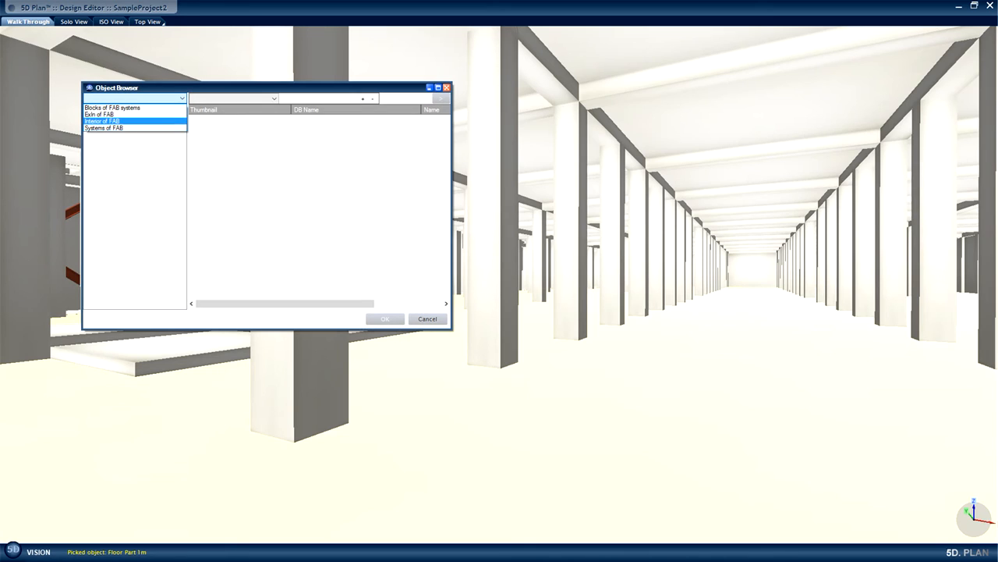
click(103, 127)
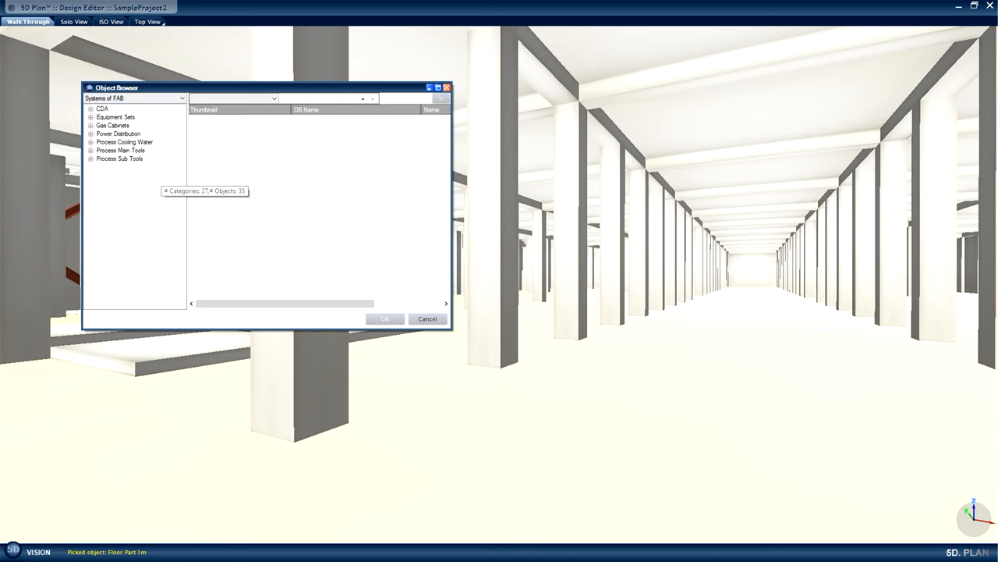
click(90, 142)
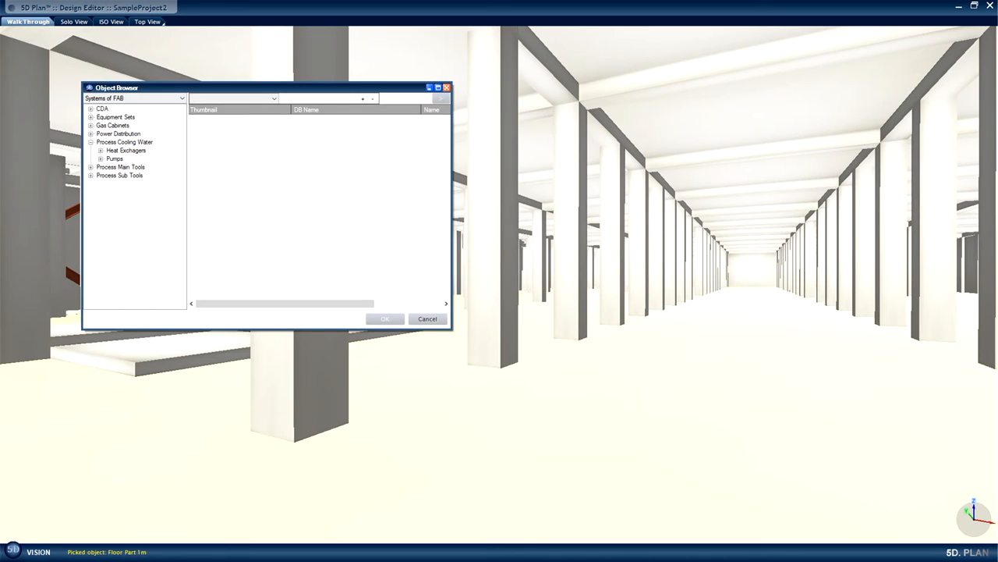
click(100, 159)
click(121, 167)
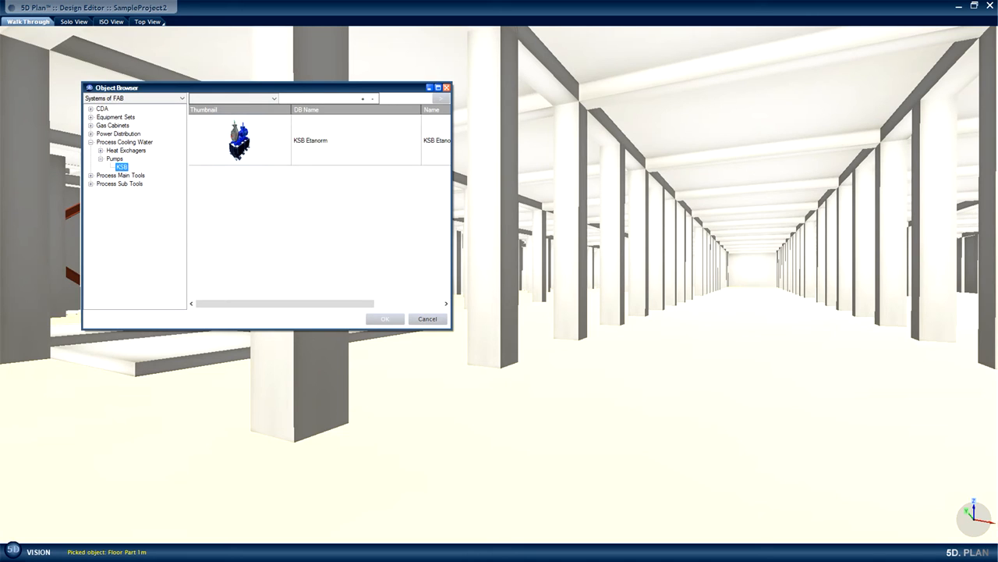
click(311, 140)
click(385, 319)
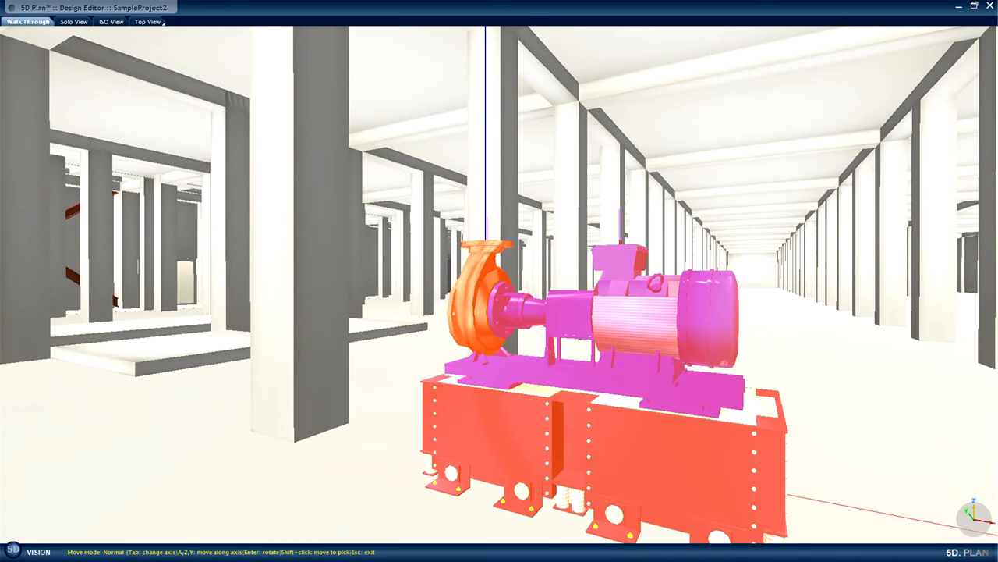
Rotate the inserted pump half a turn and move it in the positive X direction, clear of the column.
key(Return)
key(Return)
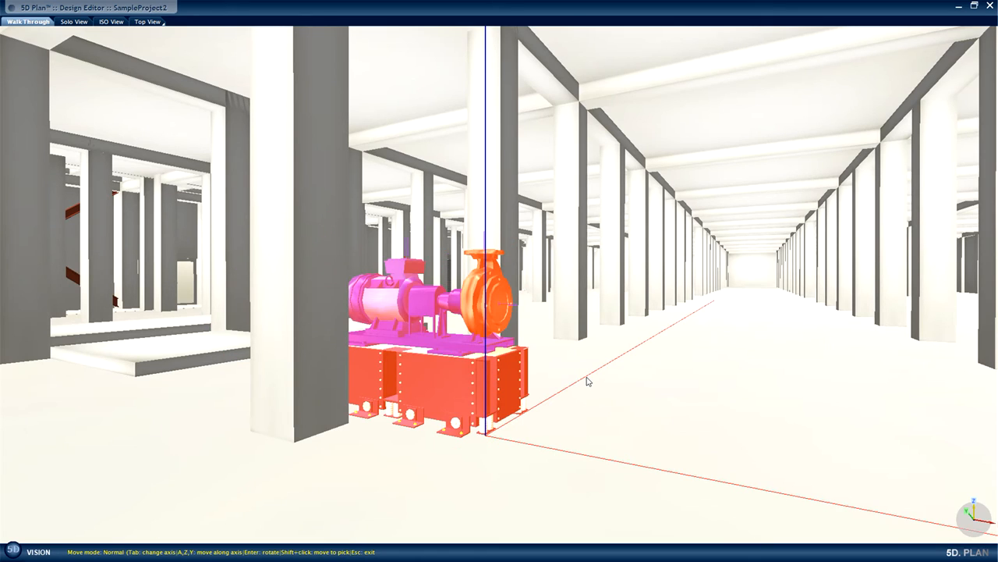
key(Tab)
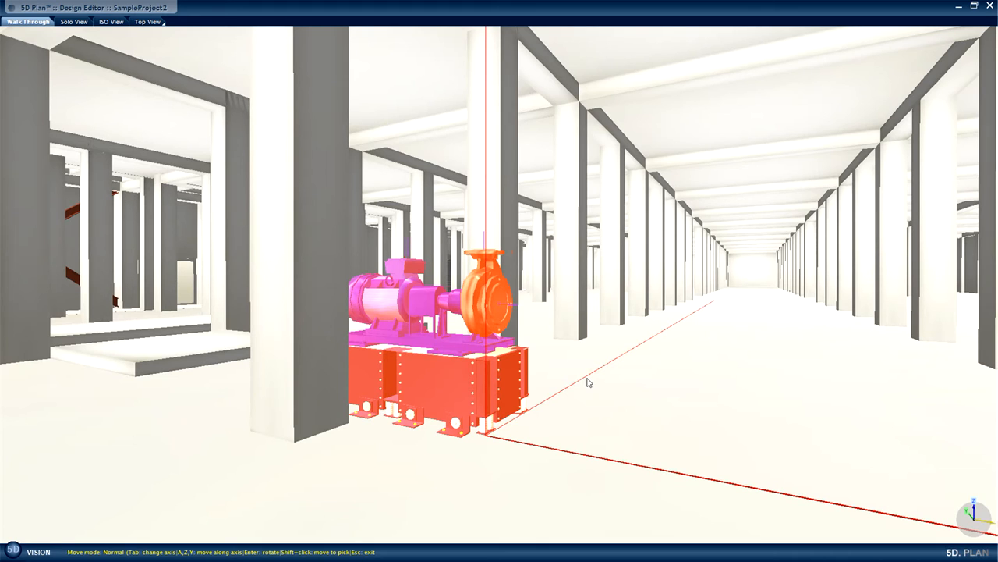
key(a)
key(a)
key(a)
key(a)
key(a)
key(a)
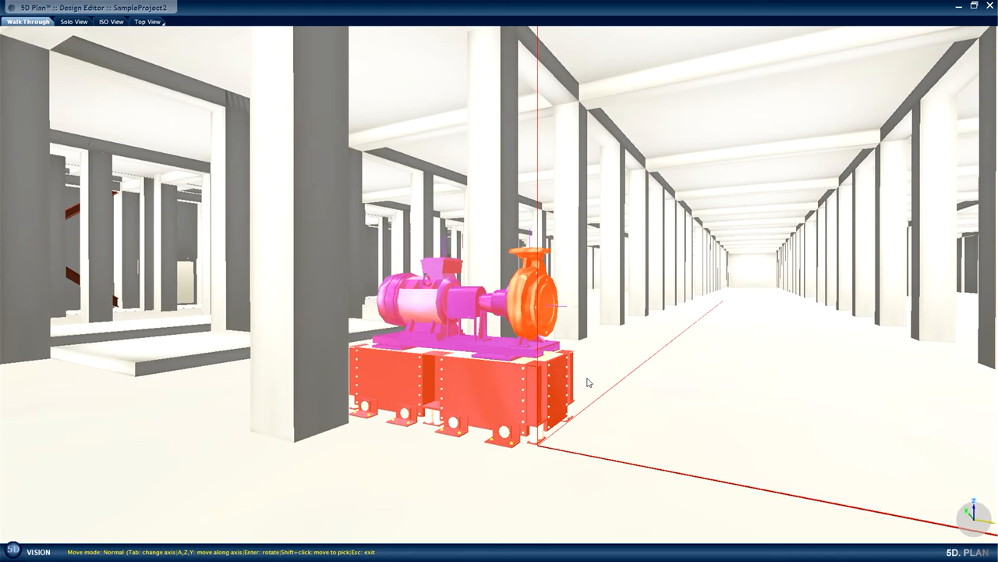
key(a)
key(a)
key(a)
key(a)
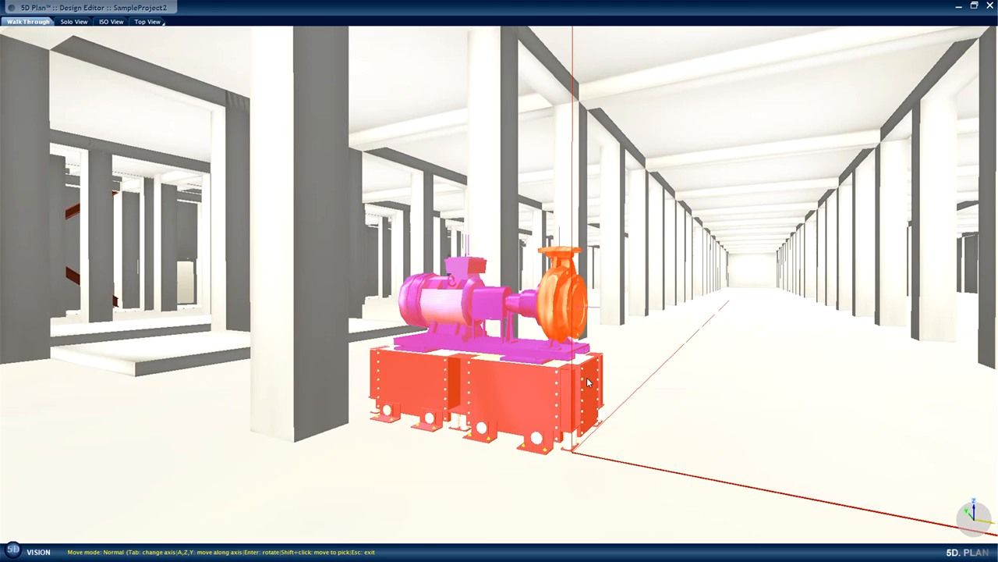
Shift the pump slightly in the negative Y direction and fix its placement.
key(Tab)
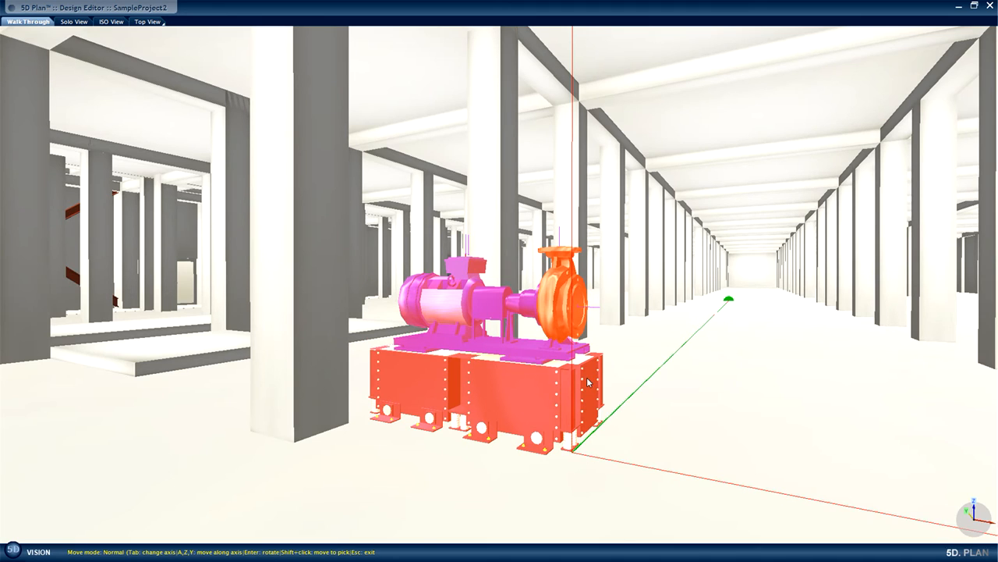
key(z)
key(z)
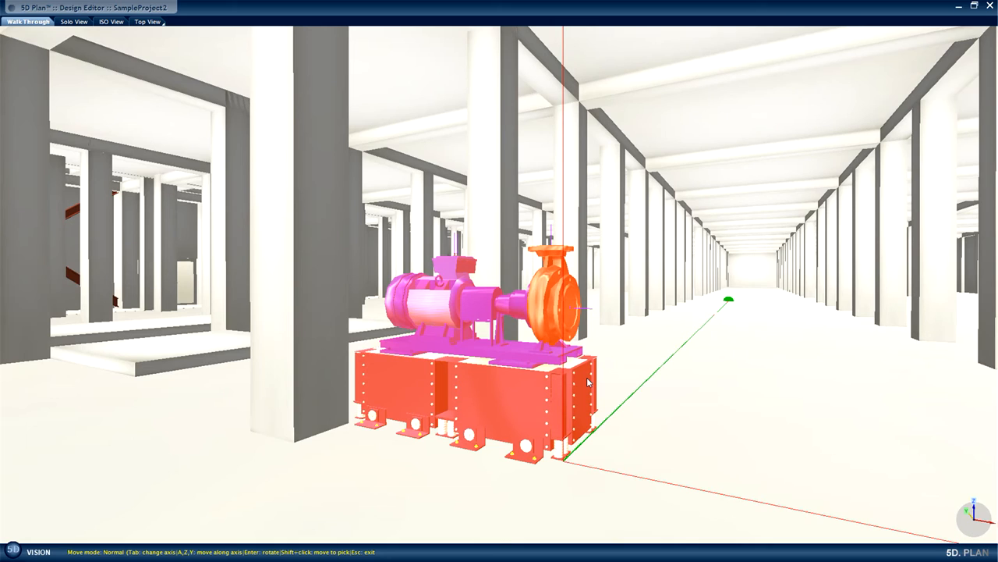
click(588, 381)
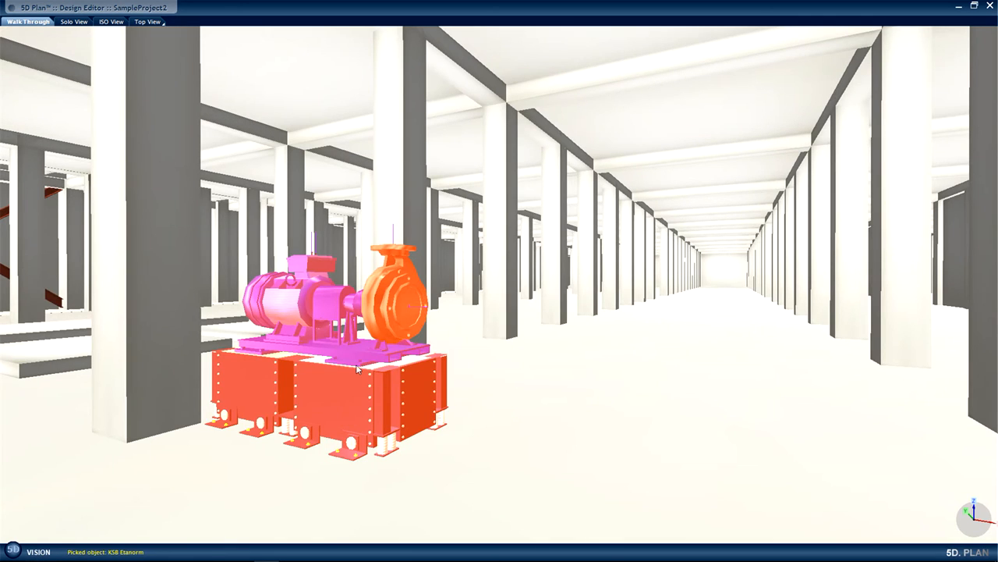
Array copy the KSB Etanorm pump with a Y offset of 1.8 m and 4 objects along Y, previewing before creating the copies.
right_click(345, 360)
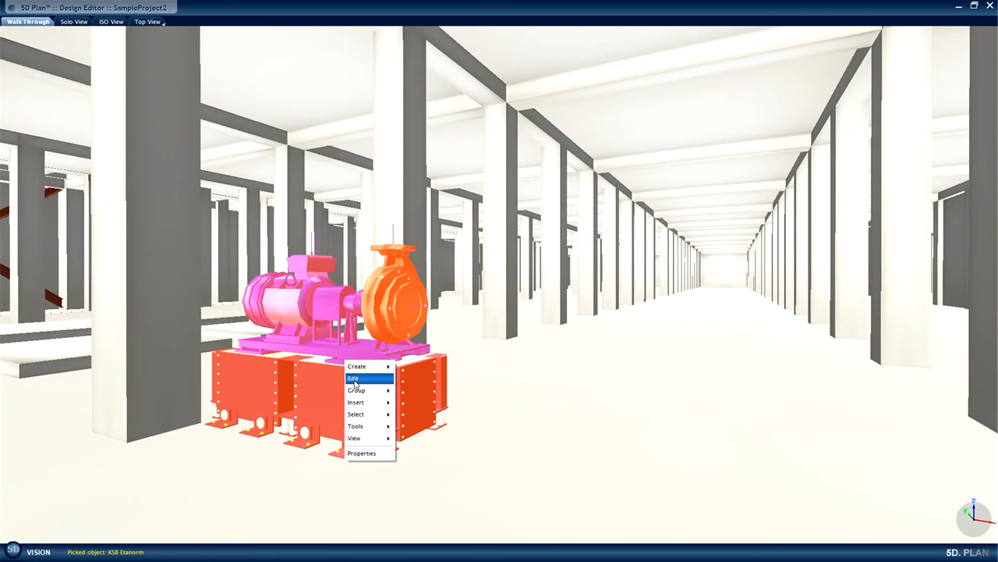
mouse_move(355, 382)
click(433, 411)
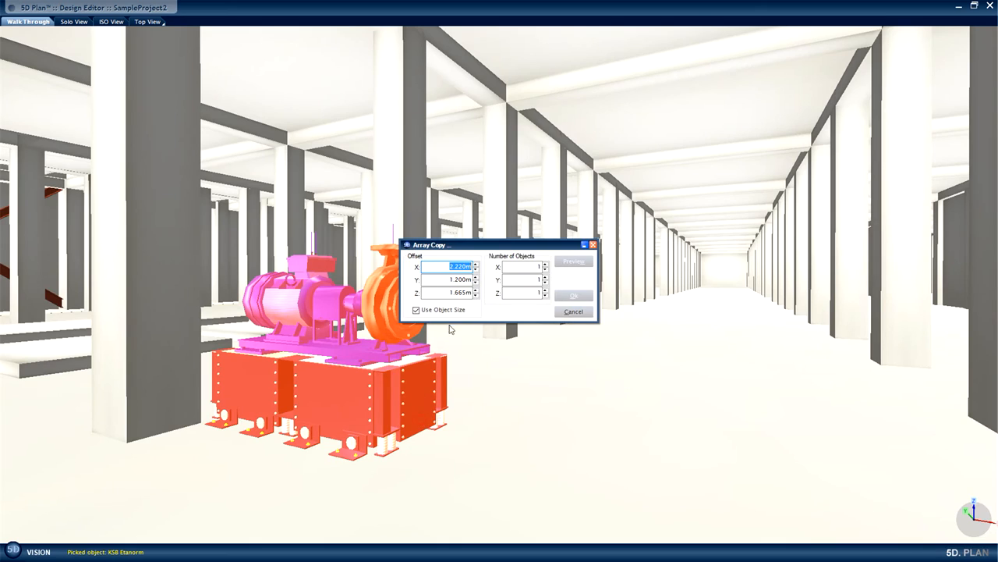
click(461, 279)
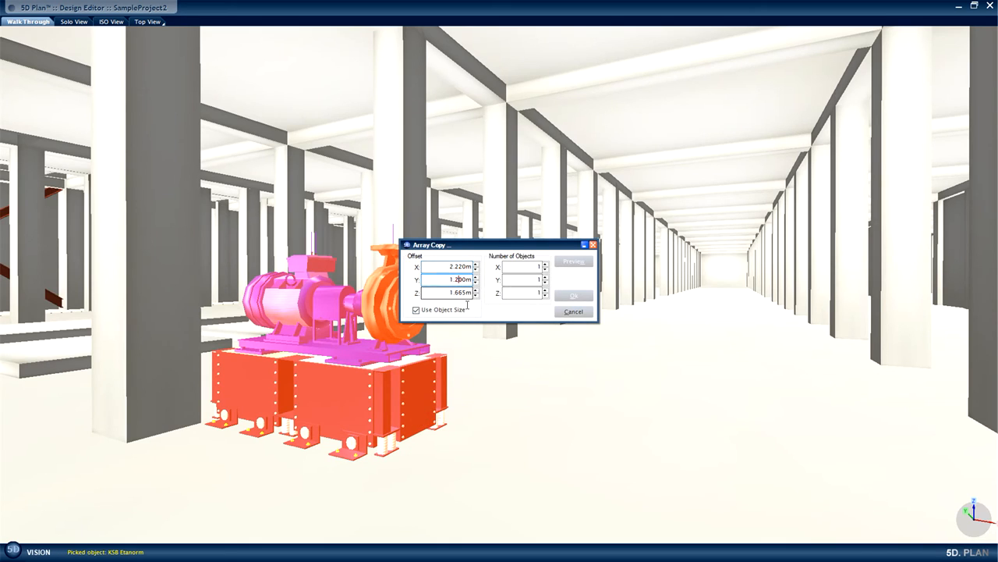
key(BackSpace)
text(8)
click(545, 277)
click(546, 277)
click(546, 277)
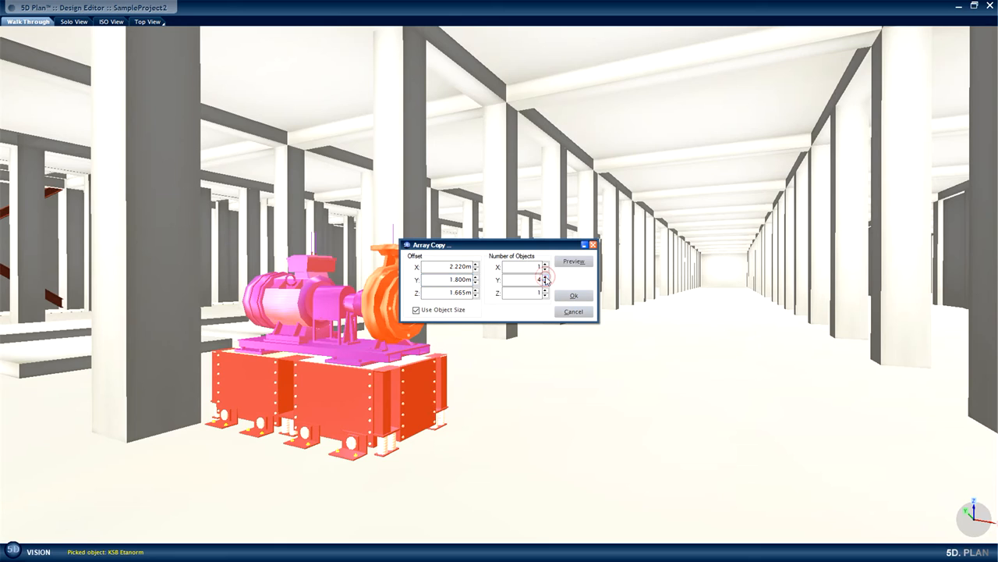
click(576, 263)
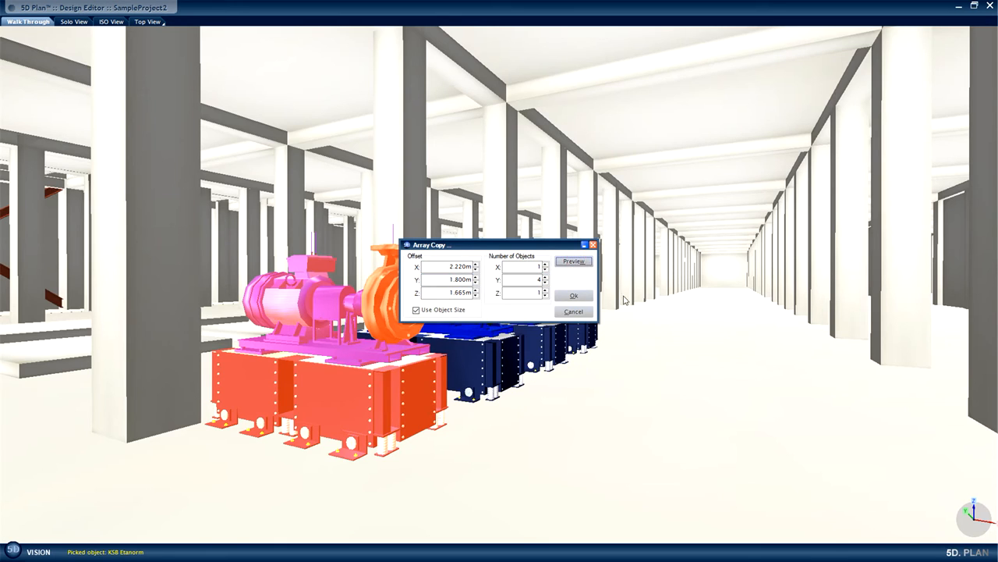
drag(539, 243, 765, 223)
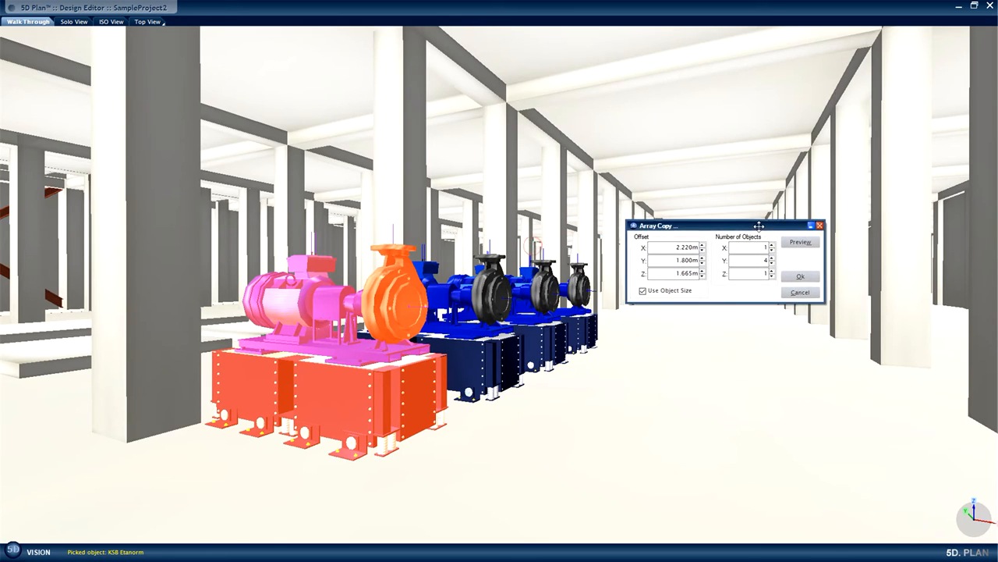
click(801, 279)
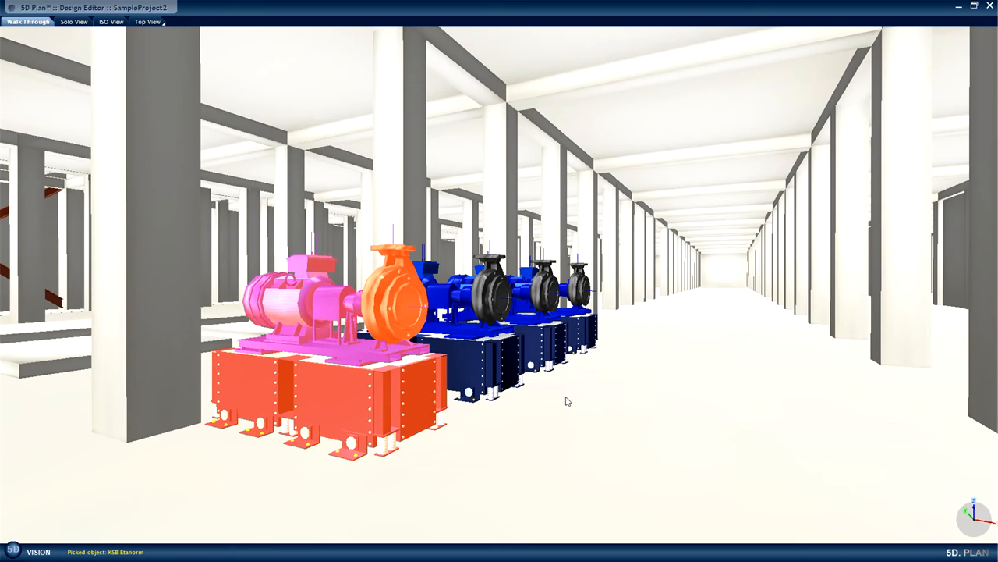
Create a connection from the nearest pump's 200 mm supply joint point and extend the pipe vertically upward.
drag(566, 402, 384, 400)
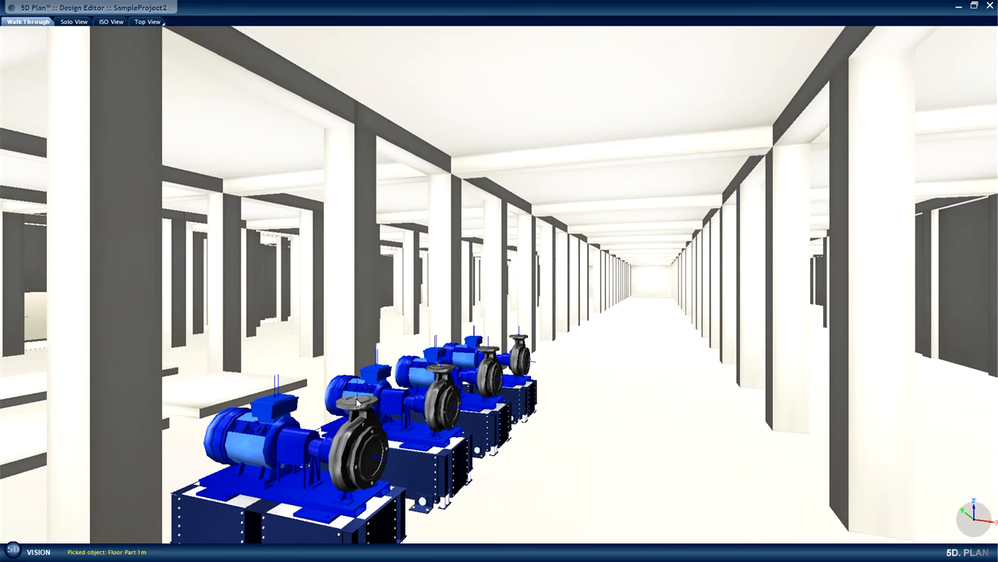
right_click(357, 402)
mouse_move(376, 408)
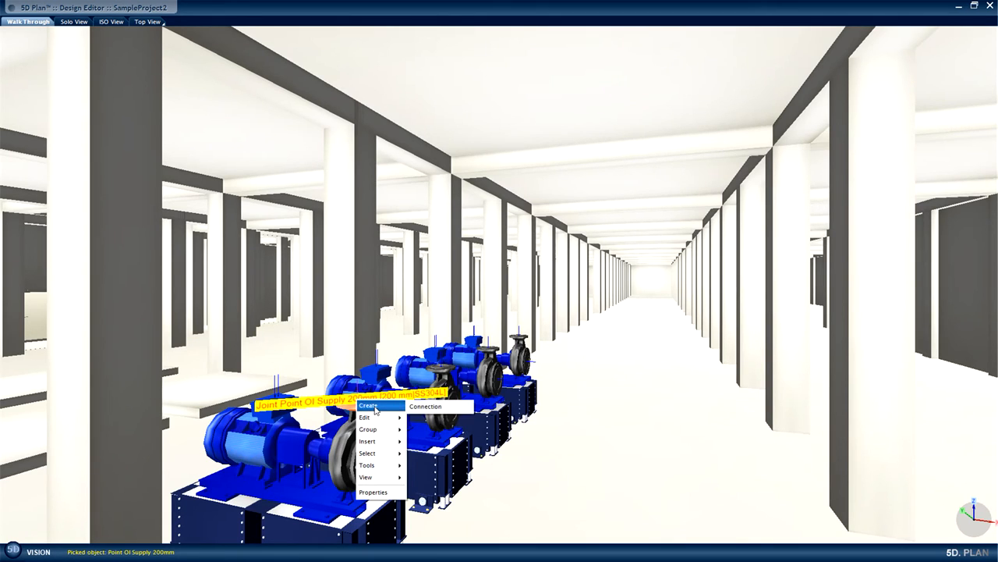
click(426, 407)
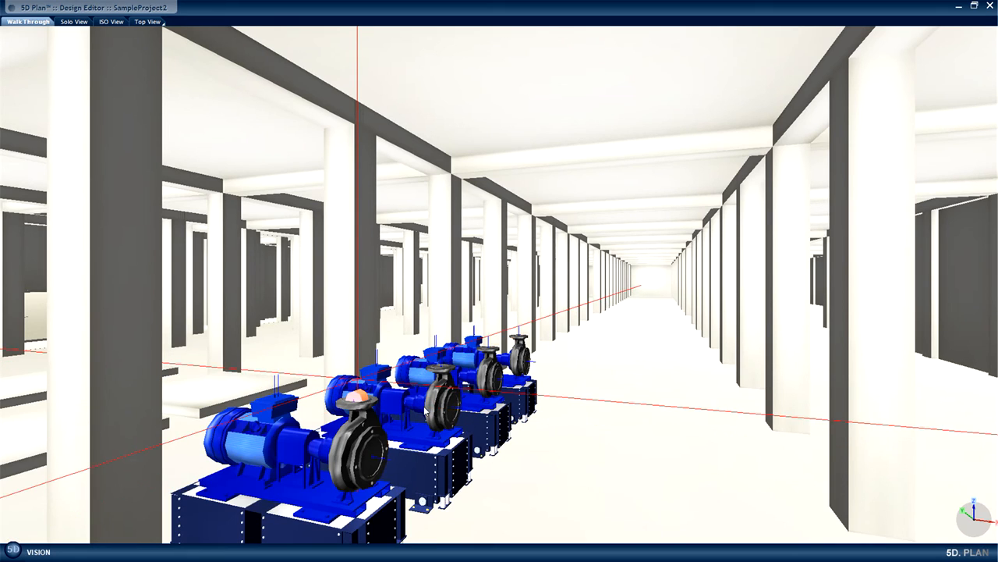
key(Up)
key(Up)
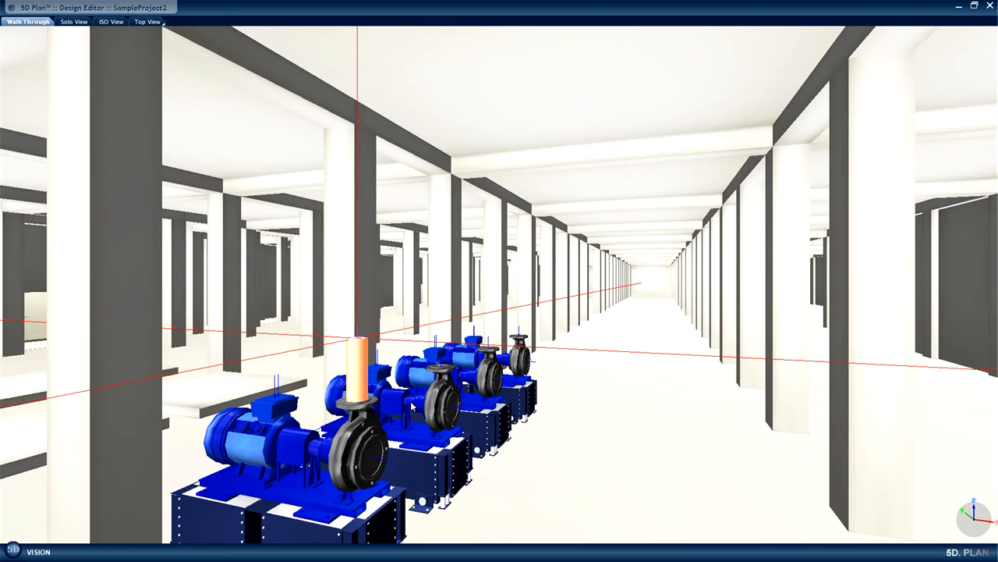
Insert the ERV SS304L R200x175 expansion joint from Piping Components at the top of the pump's supply pipe and continue the pipe.
key(Insert)
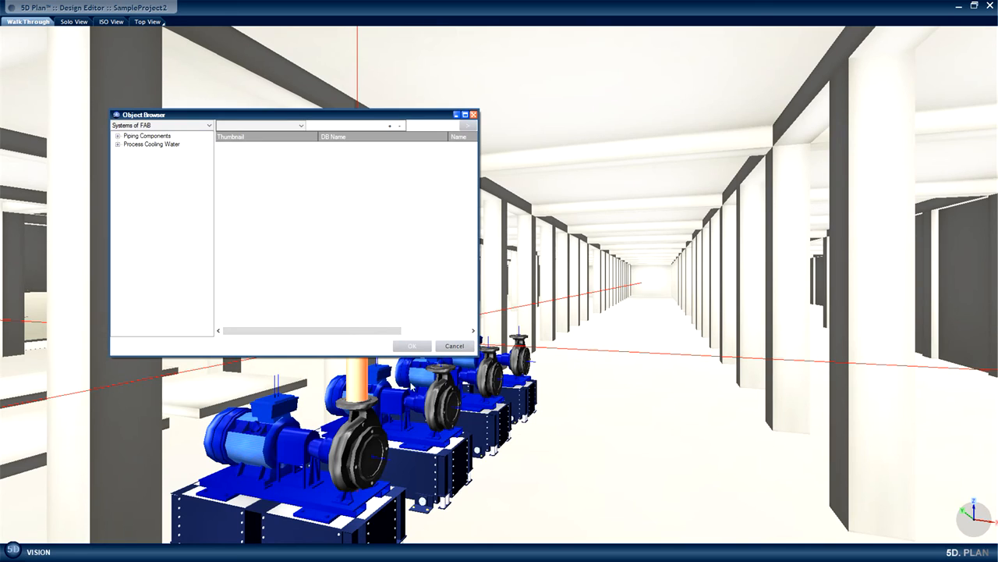
click(117, 137)
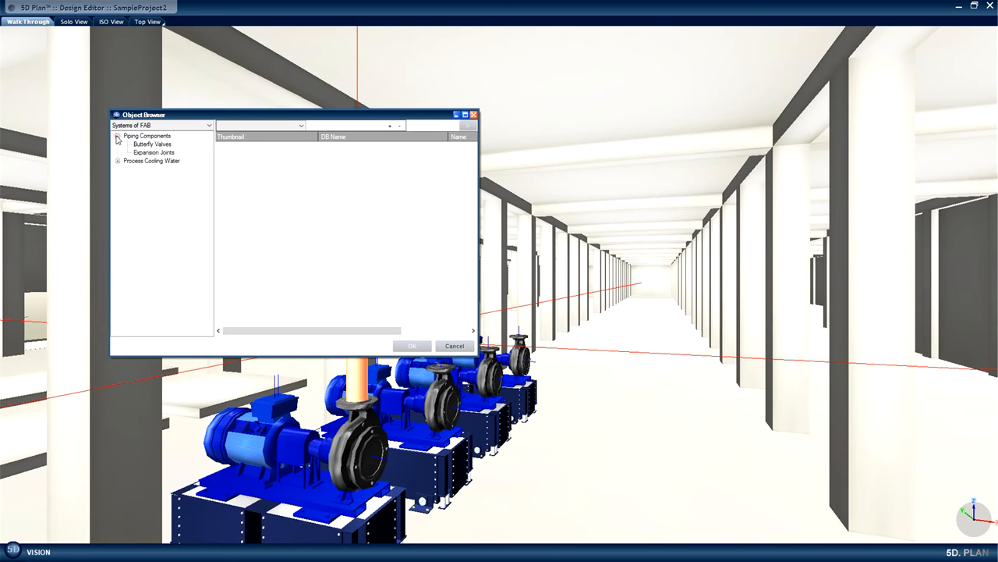
click(156, 153)
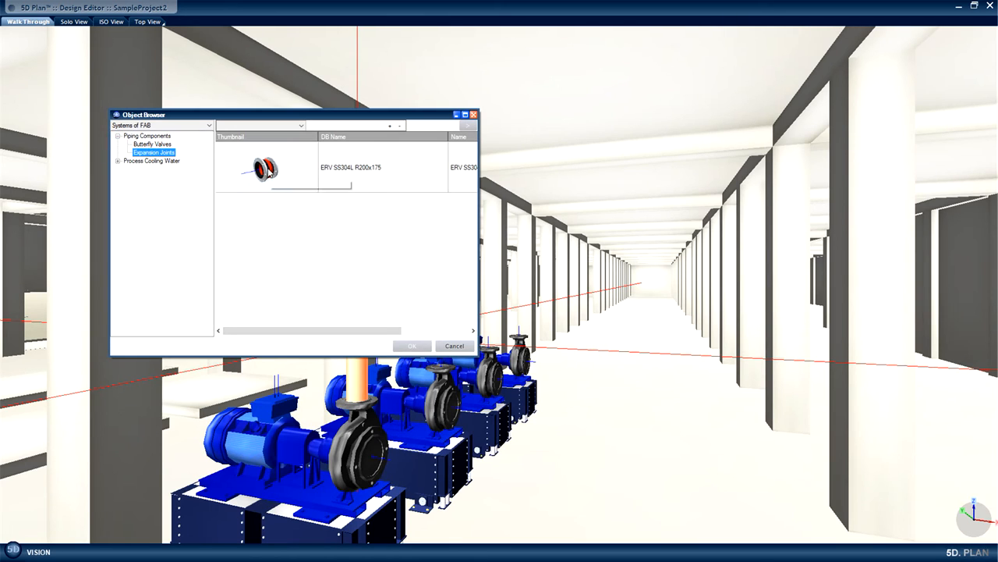
click(269, 172)
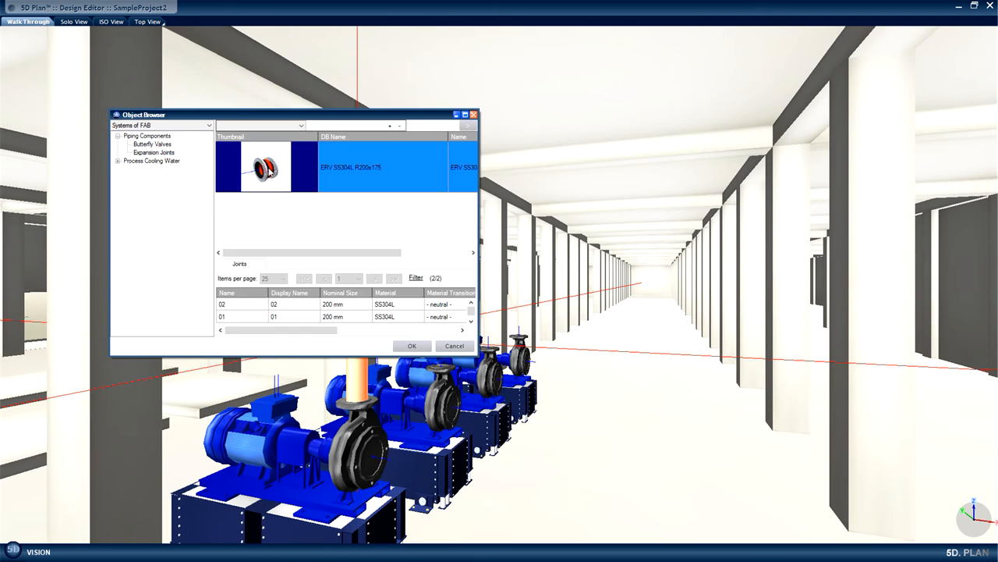
click(411, 348)
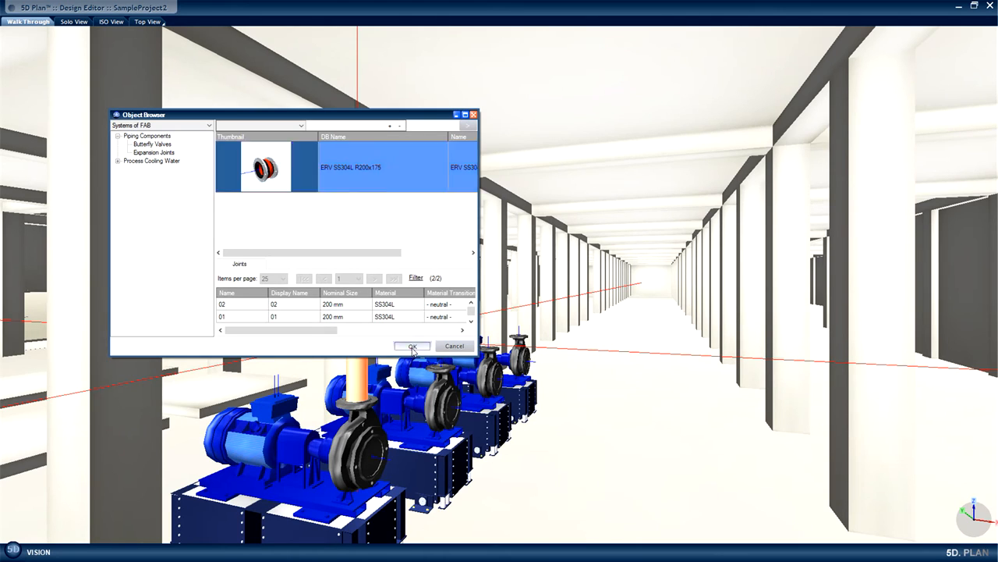
key(p)
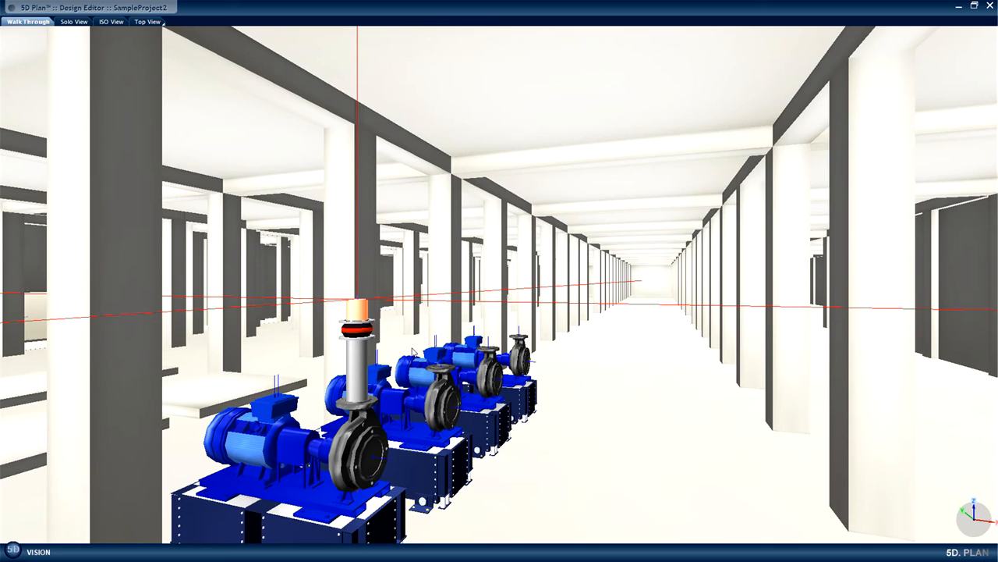
Extend the pipe above the expansion joint and insert the Butterfly Valve Wafer SS304L DN200 from Piping Components on its end.
key(Up)
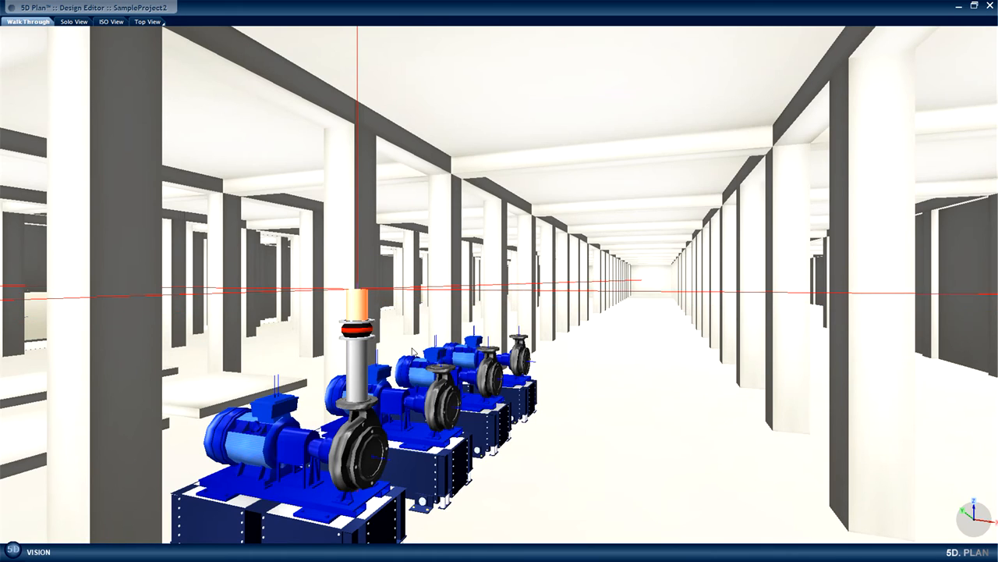
key(o)
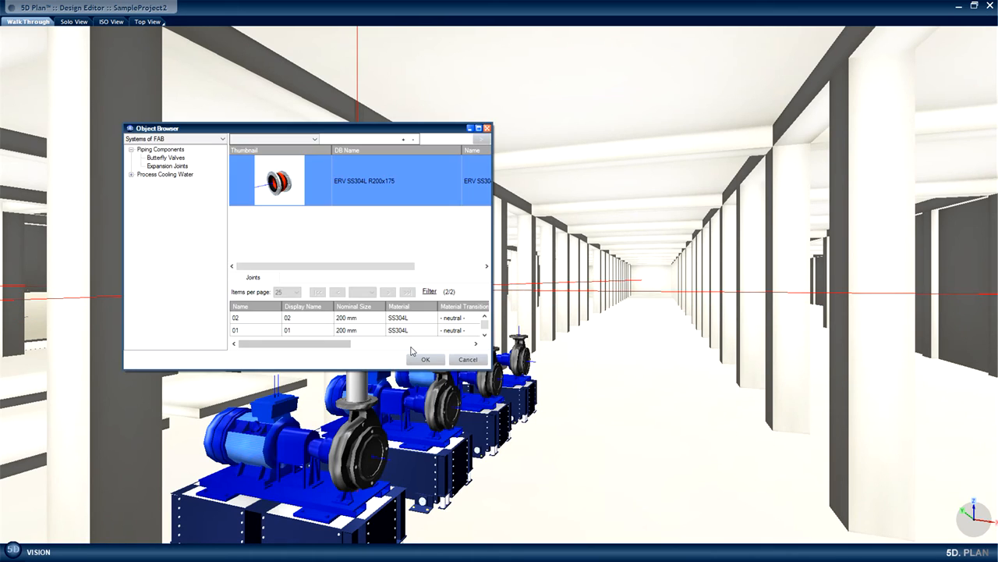
click(167, 158)
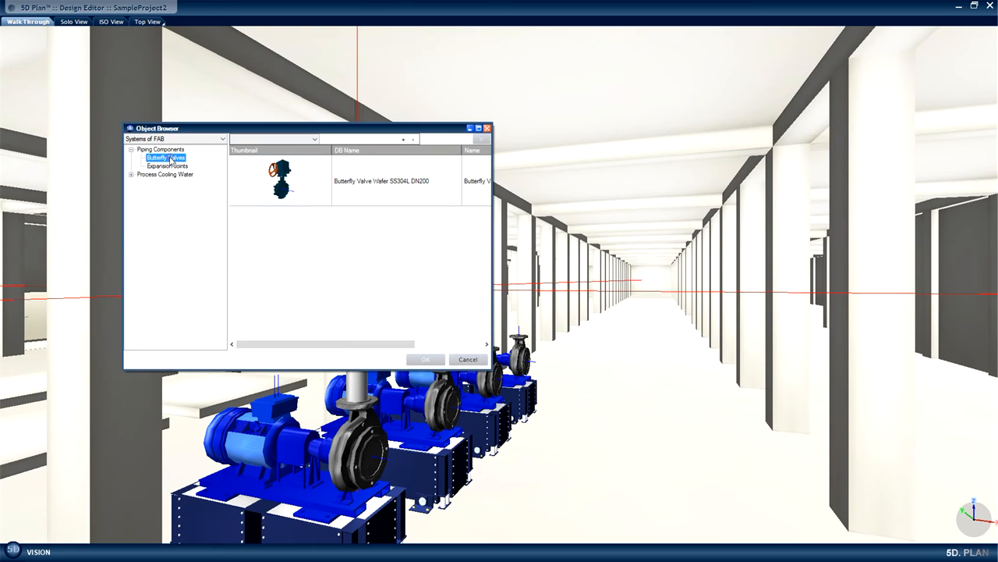
click(281, 187)
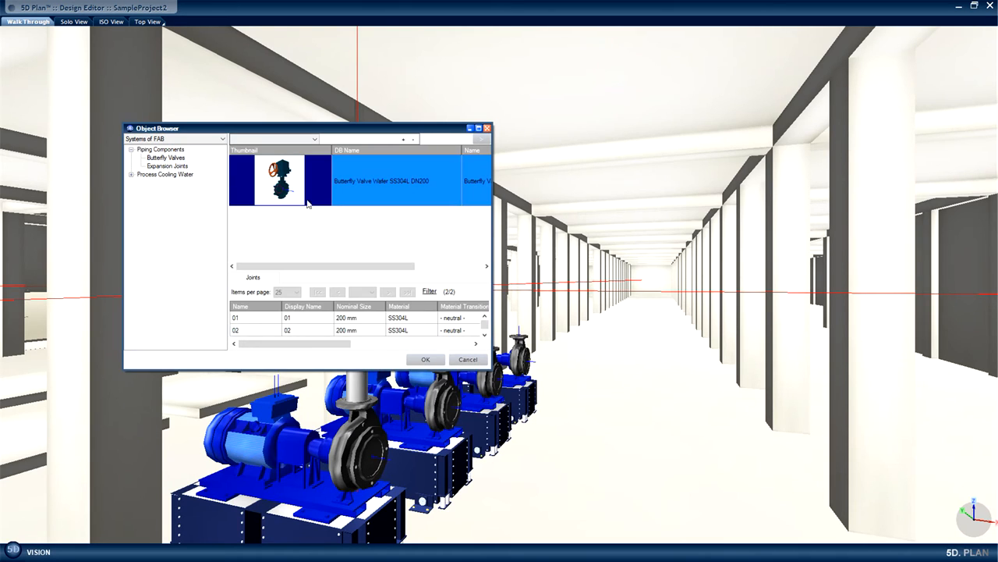
click(425, 358)
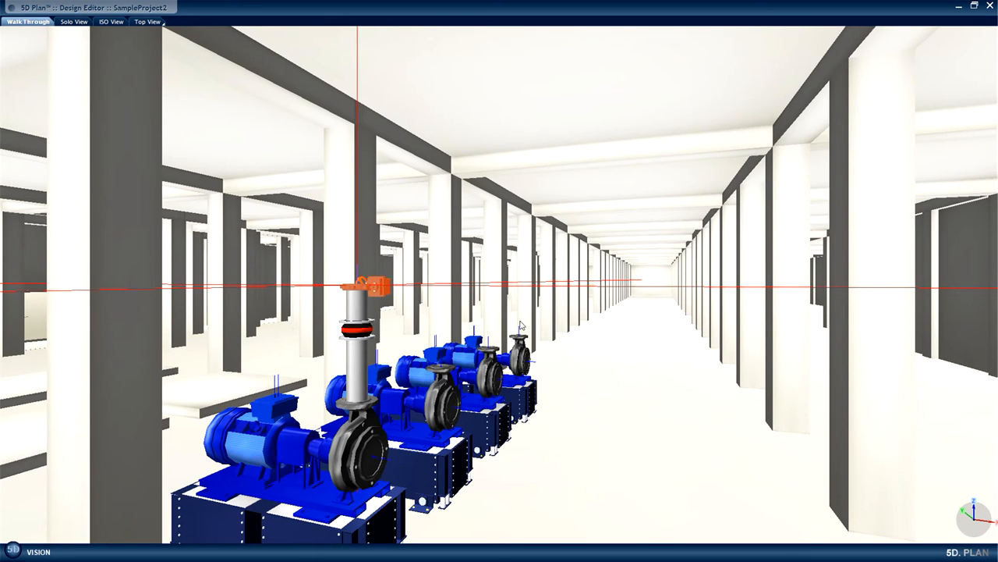
Rotate the butterfly valve so its actuator faces the opposite side of the pipe, and continue the pipe upward from it.
middle_drag(529, 460, 531, 449)
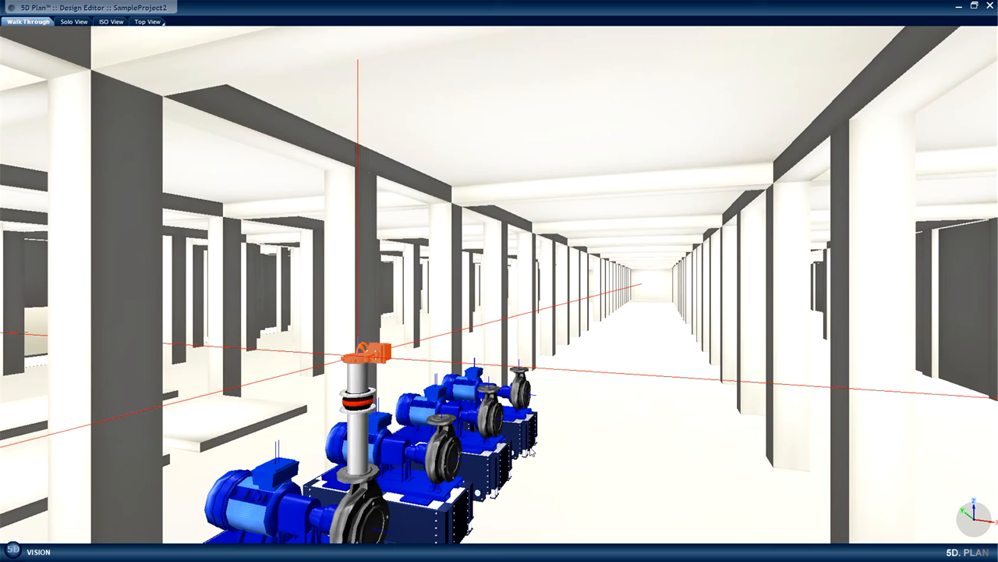
key(space)
key(space)
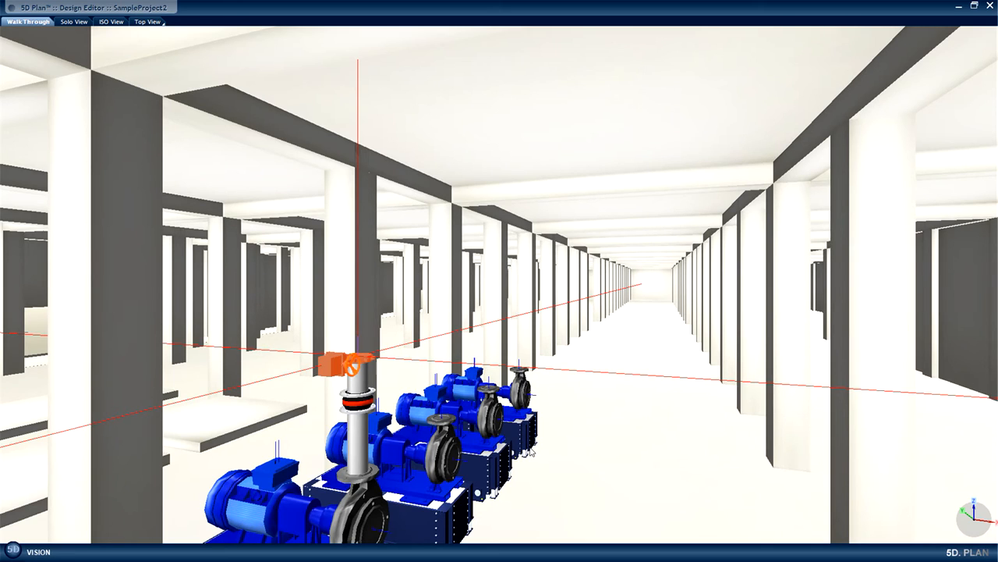
drag(532, 451, 524, 34)
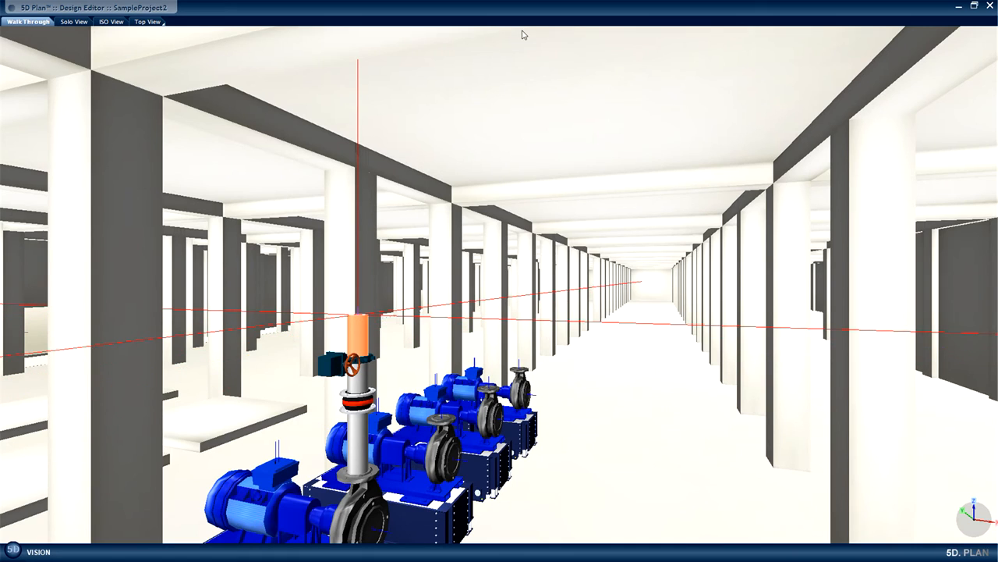
Add a round 200 mm to 250 mm reducer above the valve and extend the 250 mm pipe vertically toward the ceiling.
key(r)
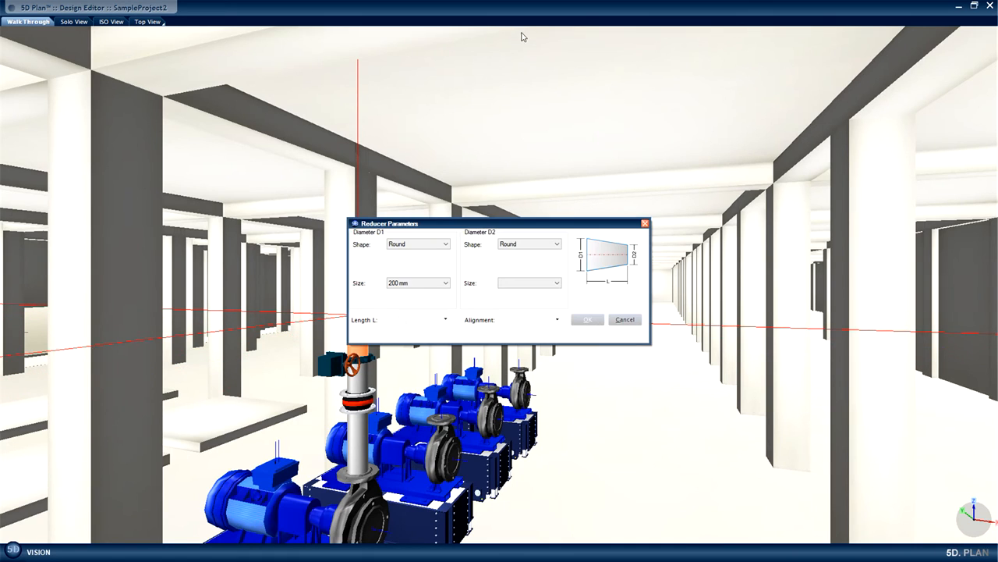
click(557, 282)
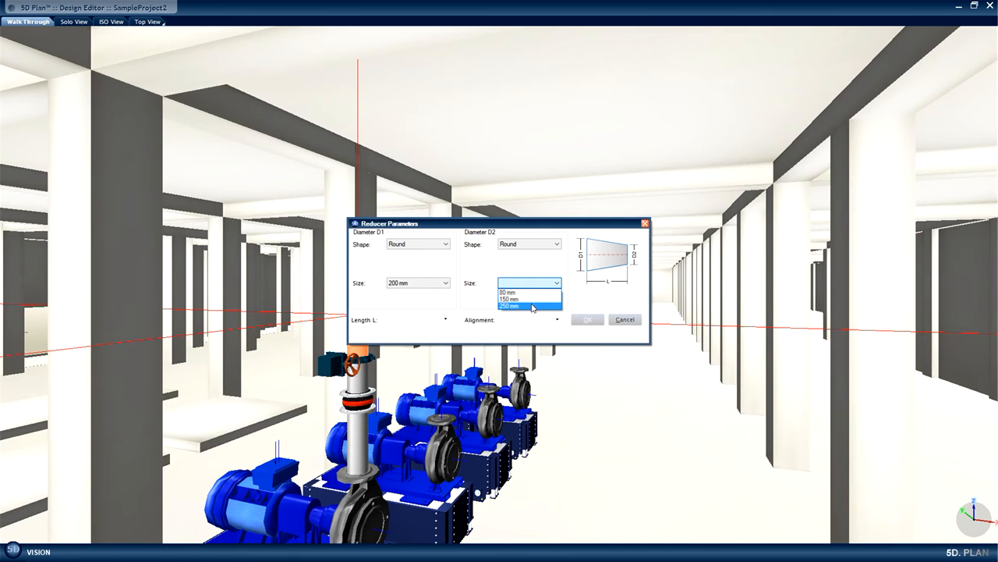
click(533, 306)
click(587, 320)
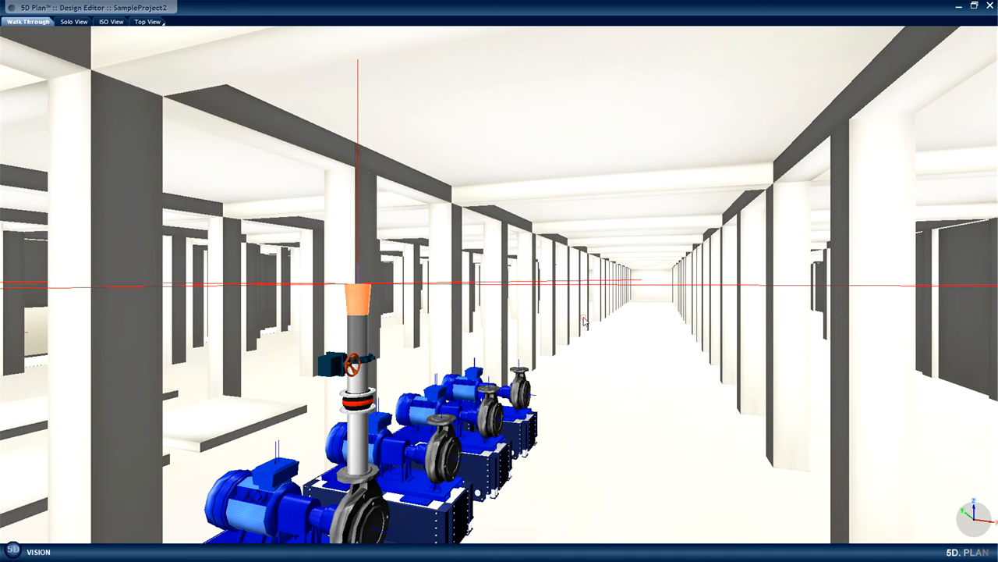
scroll(549, 300, up, 8)
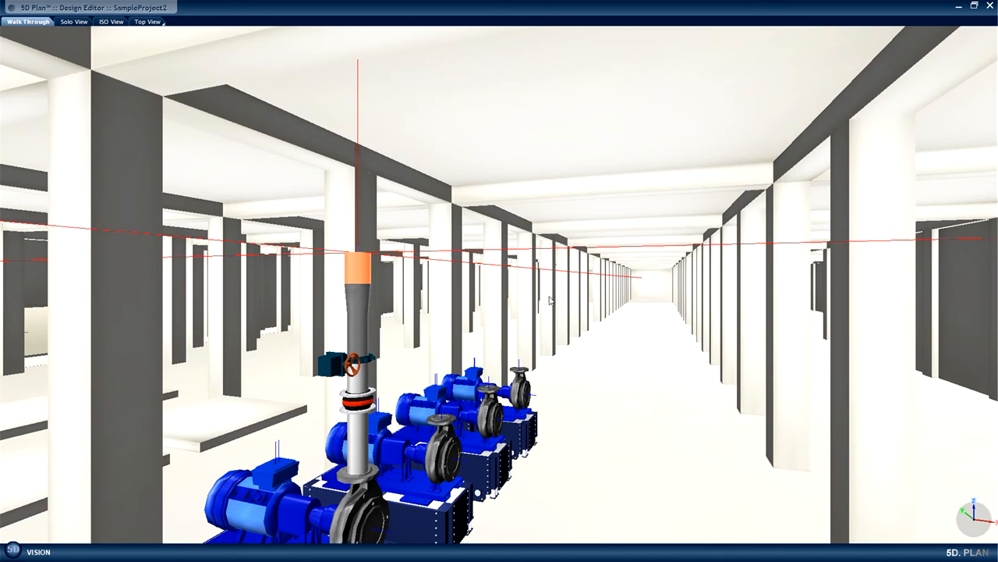
scroll(549, 301, up, 3)
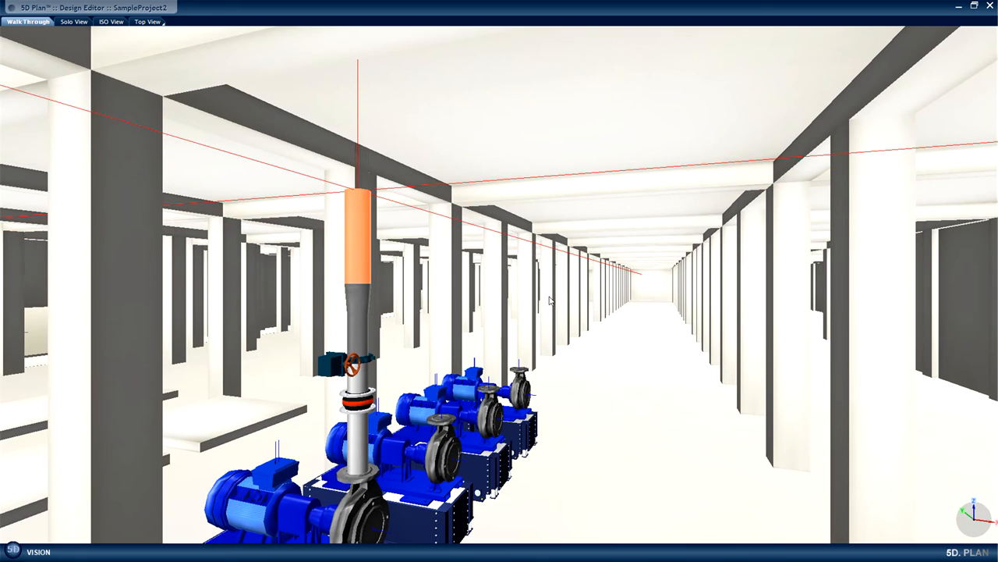
scroll(549, 301, up, 2)
Add a 90° tee with a 300 mm run and 250 mm branch on top of the riser, connected by its branch.
key(t)
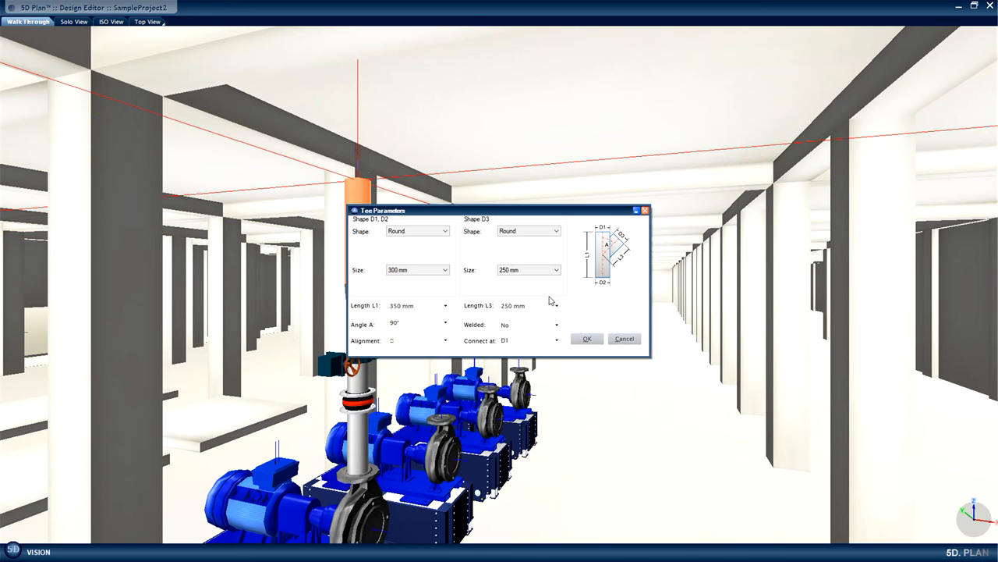
click(443, 270)
click(585, 340)
click(351, 167)
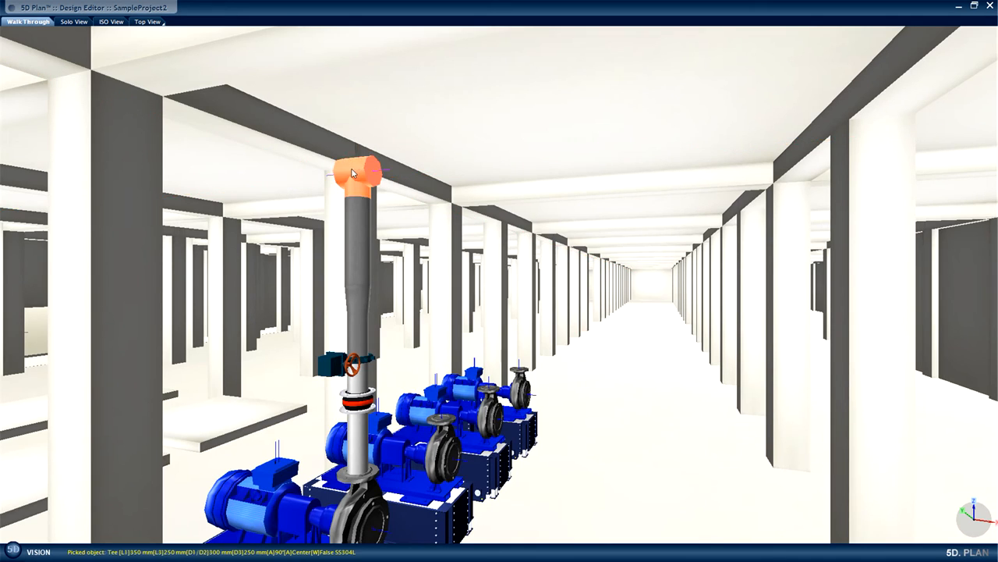
Manually rotate the tee on top of the riser so its 300 mm run points along the row of pumps.
right_click(352, 172)
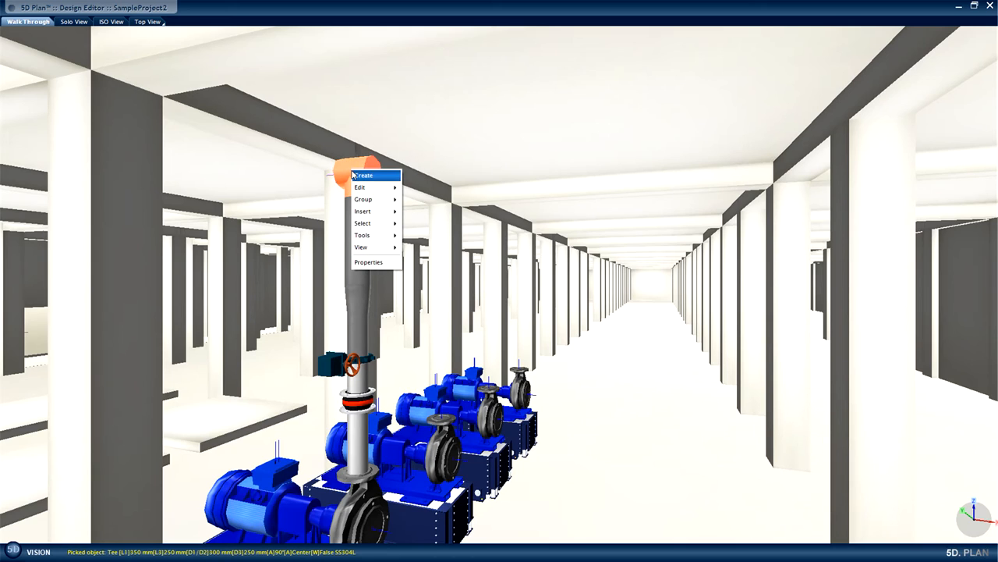
mouse_move(353, 175)
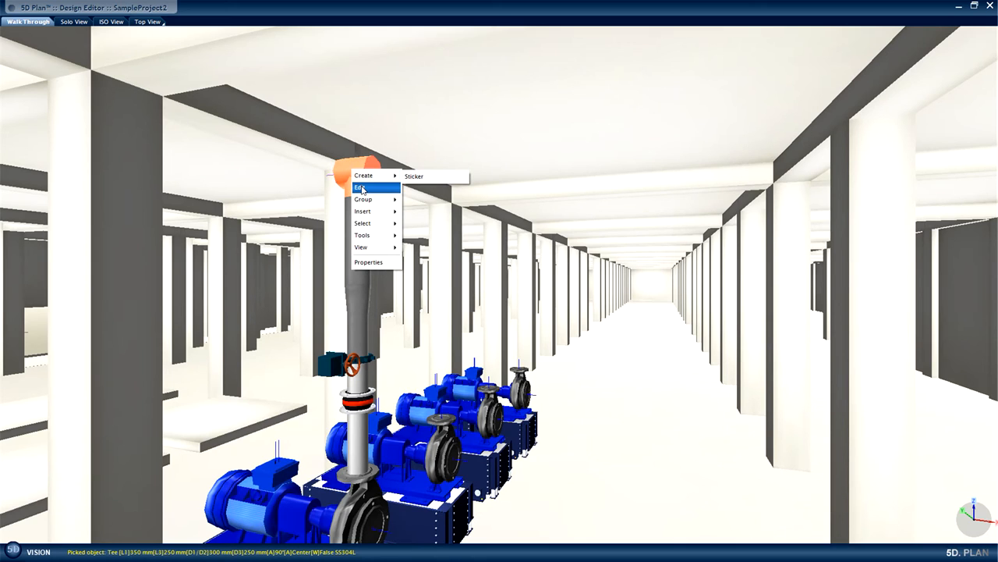
mouse_move(446, 191)
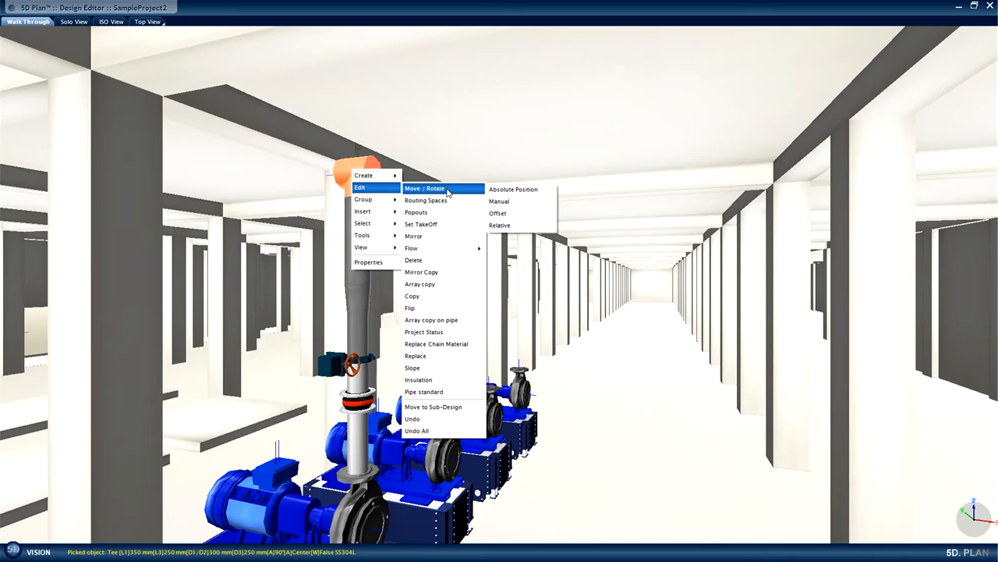
click(517, 202)
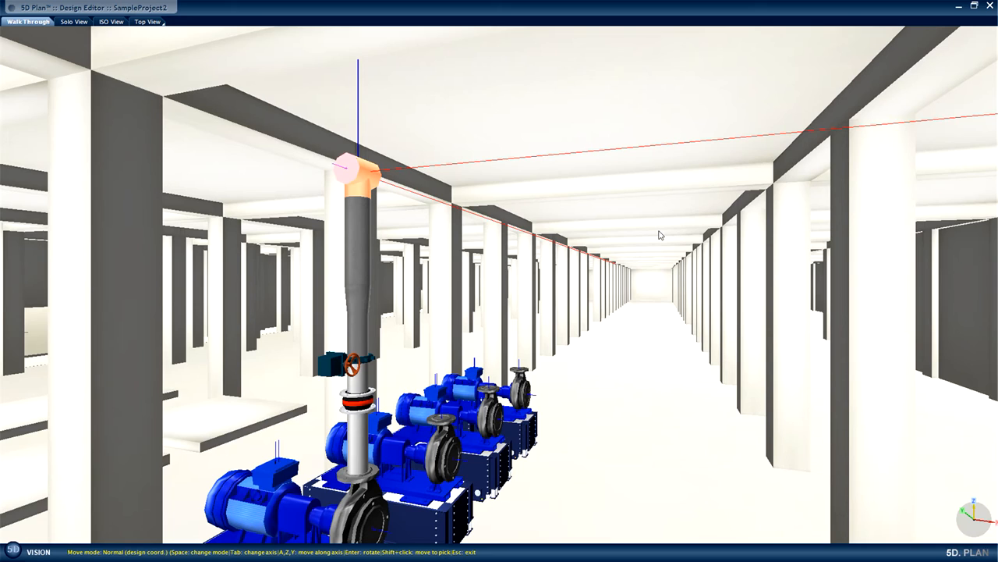
key(Escape)
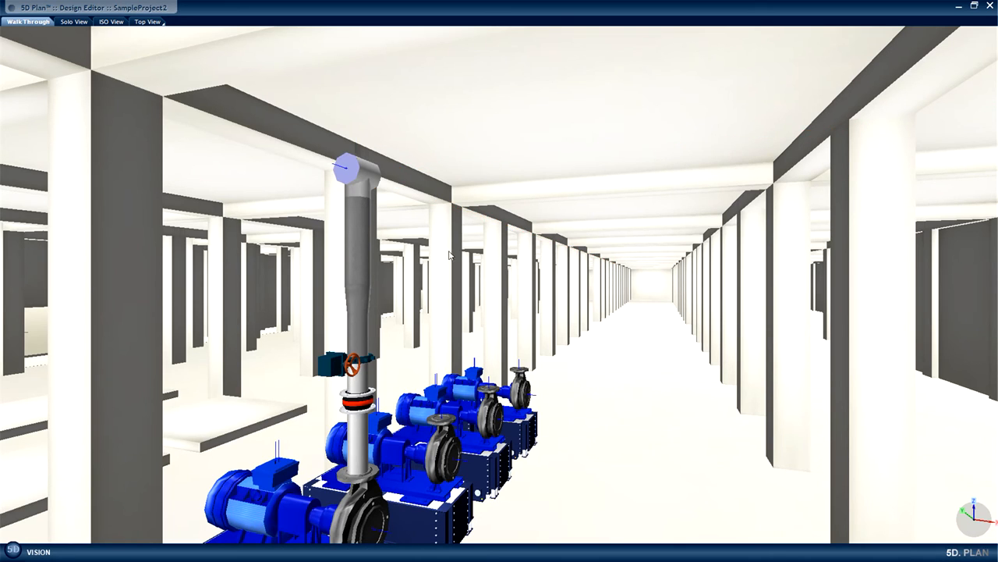
Array copy the riser parts from the tee down to the expansion joint with a Y offset of 1.8 m and 4 objects along Y, using the preview.
click(365, 182)
click(358, 178)
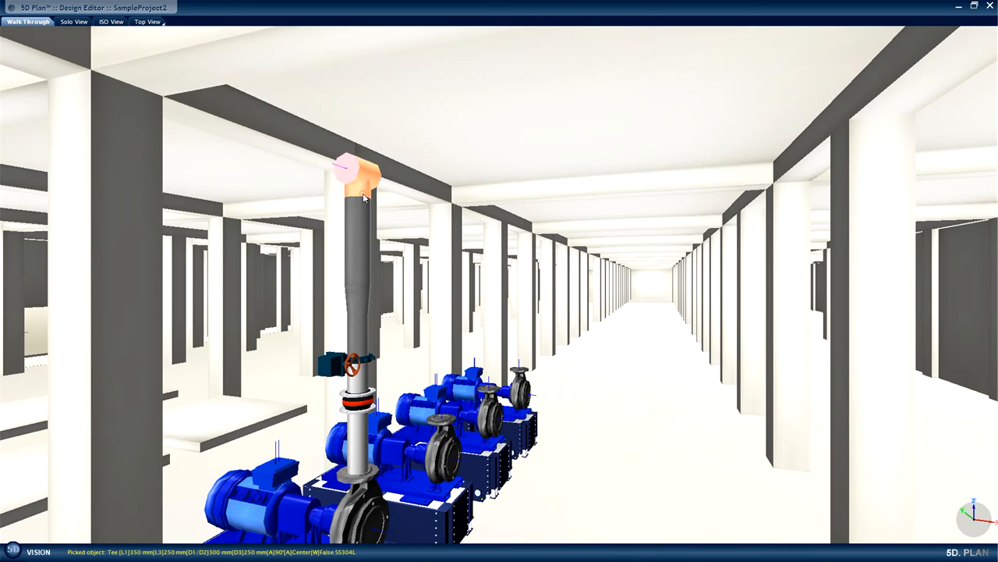
click(360, 240)
click(363, 299)
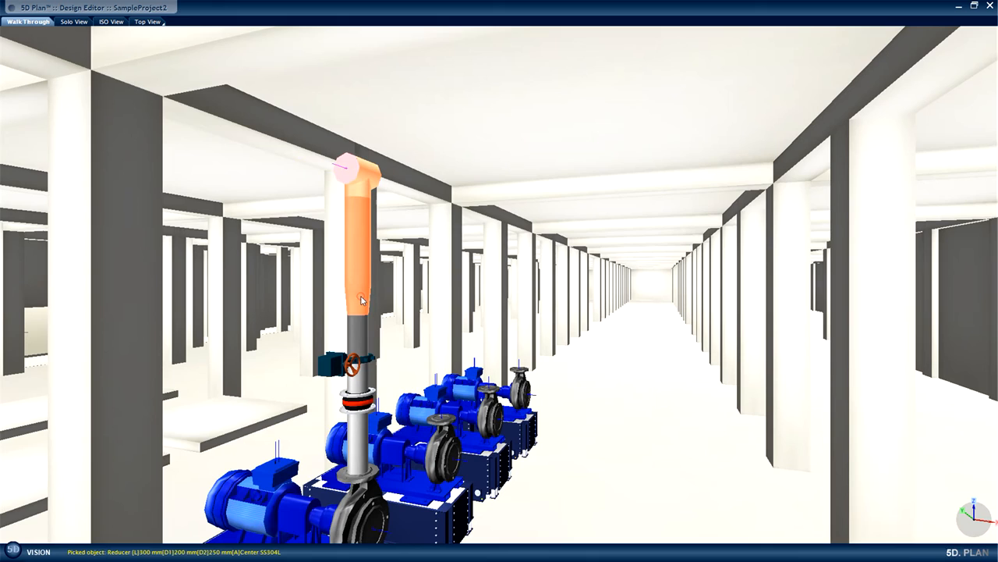
click(361, 337)
click(352, 364)
click(359, 382)
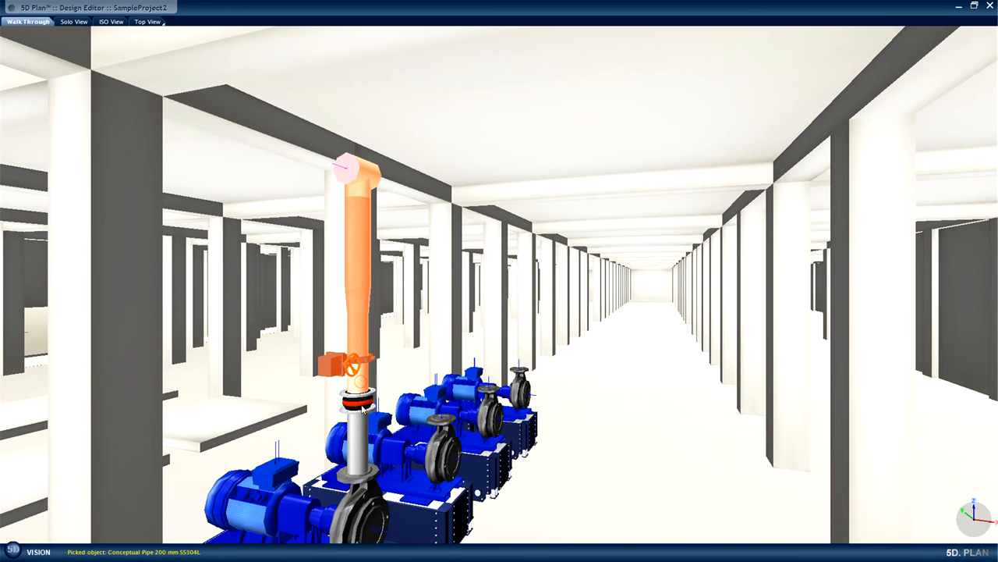
click(362, 404)
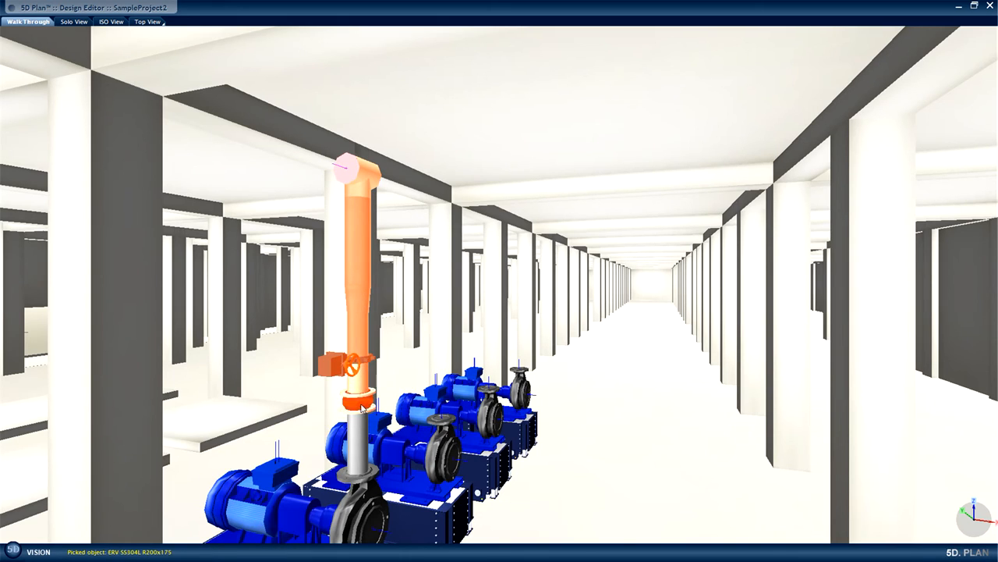
right_click(356, 263)
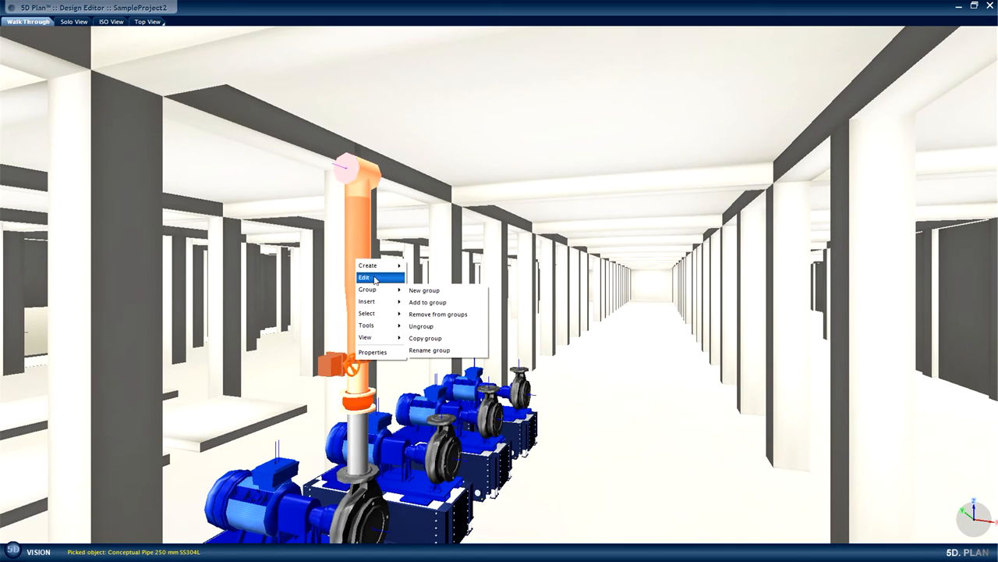
mouse_move(380, 279)
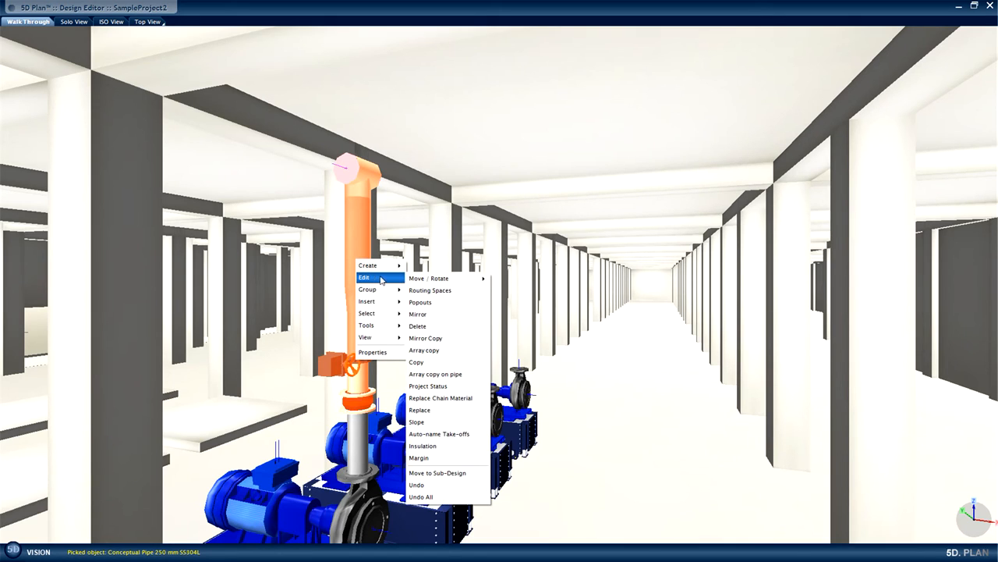
click(442, 349)
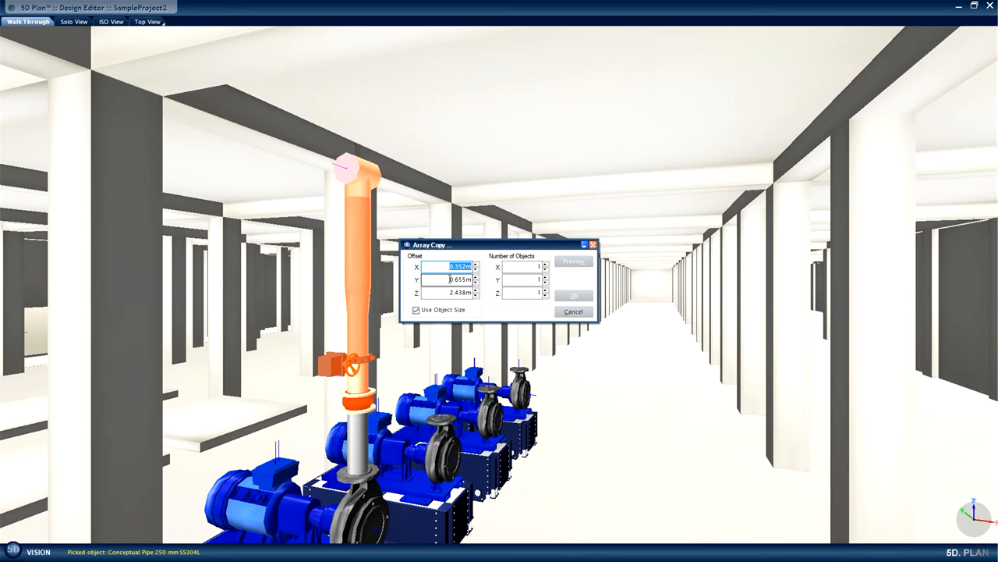
double_click(444, 279)
text(1.8)
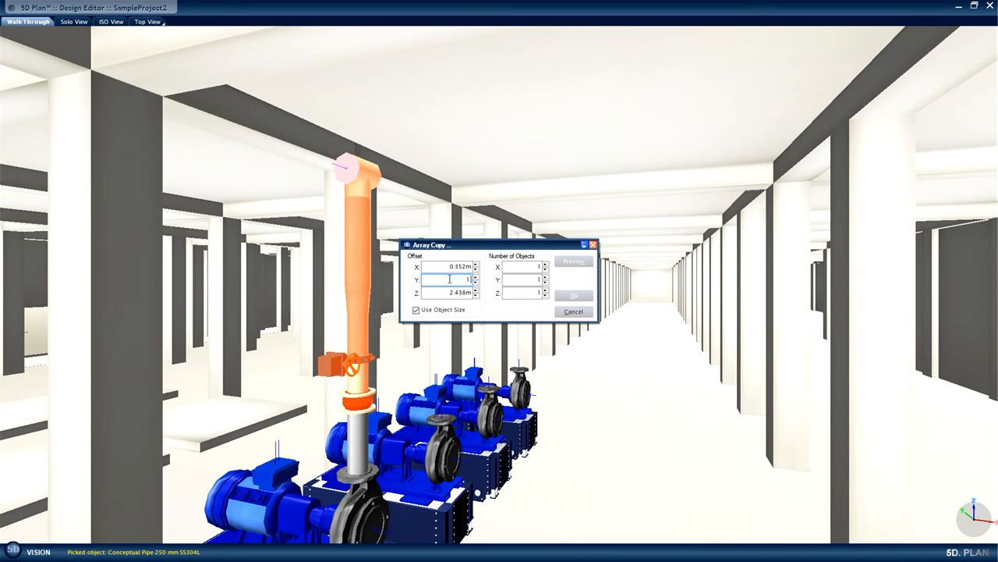
click(544, 277)
click(544, 277)
click(544, 277)
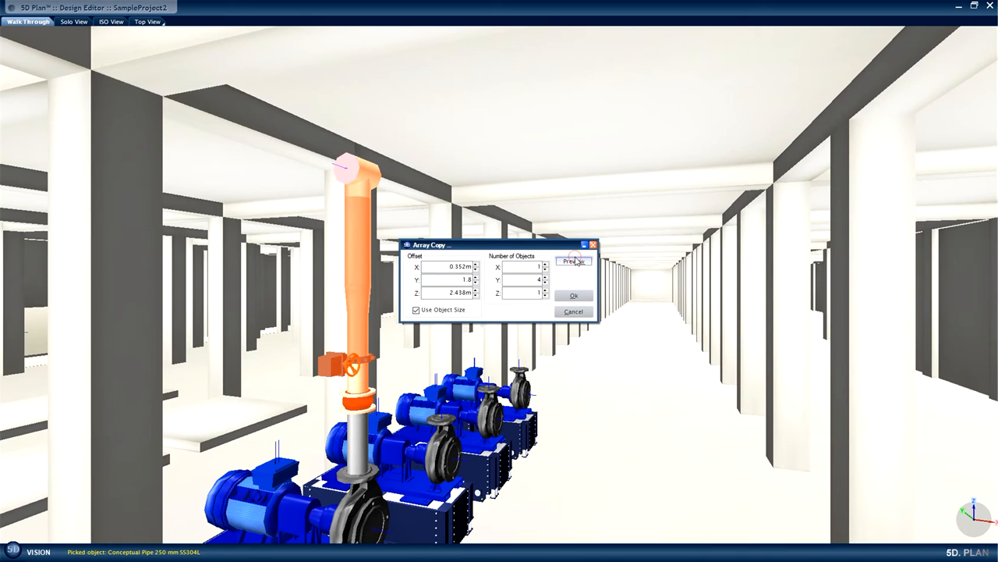
click(574, 262)
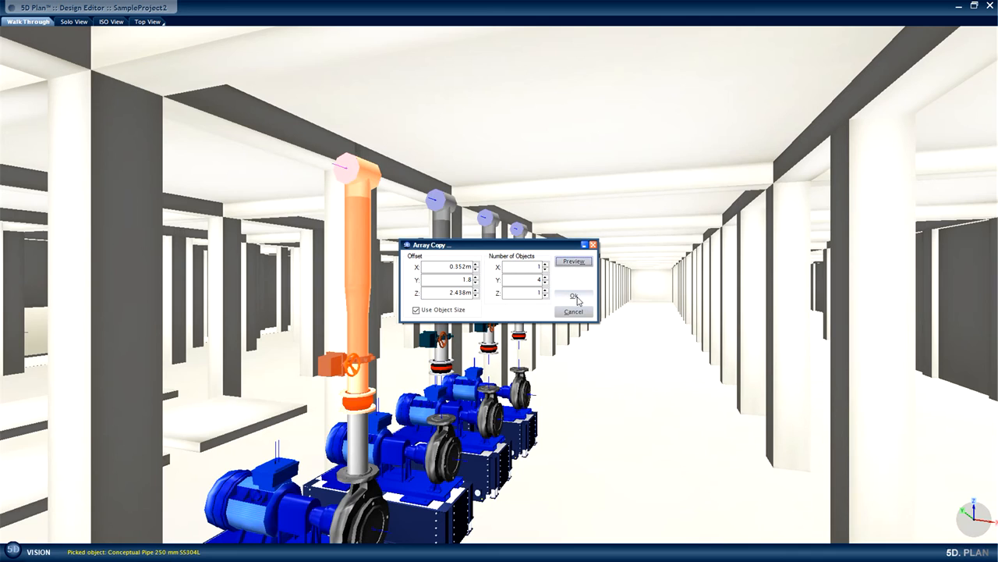
click(574, 296)
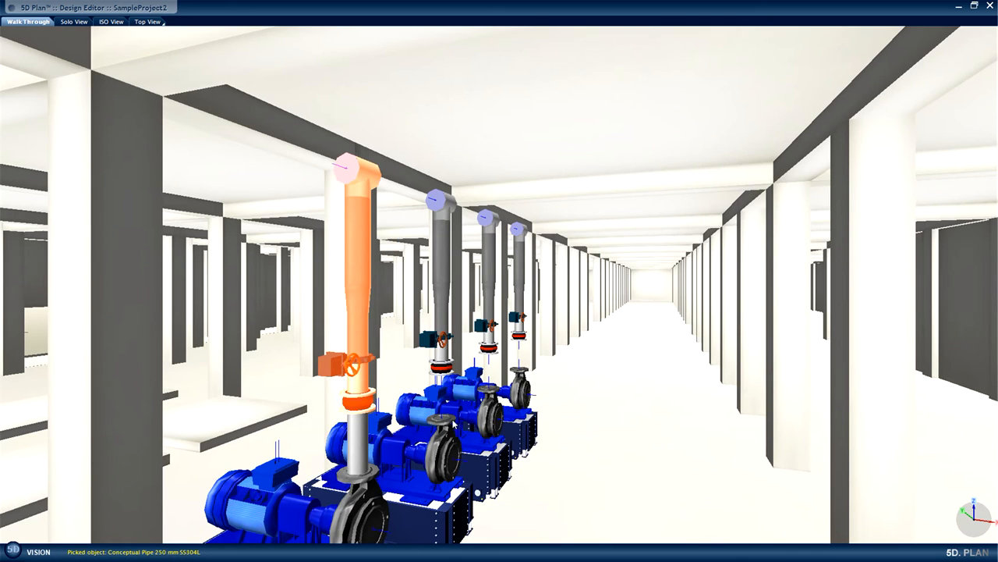
Connect the second pump's 200 mm supply outlet to the expansion joint above it with a vertical pipe and finalize the connection.
click(446, 420)
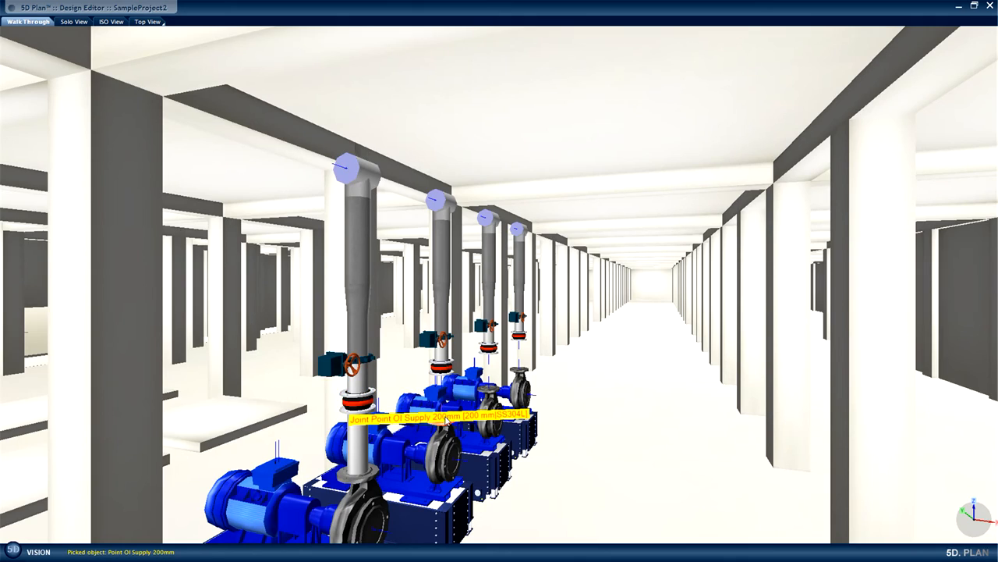
drag(575, 329, 575, 405)
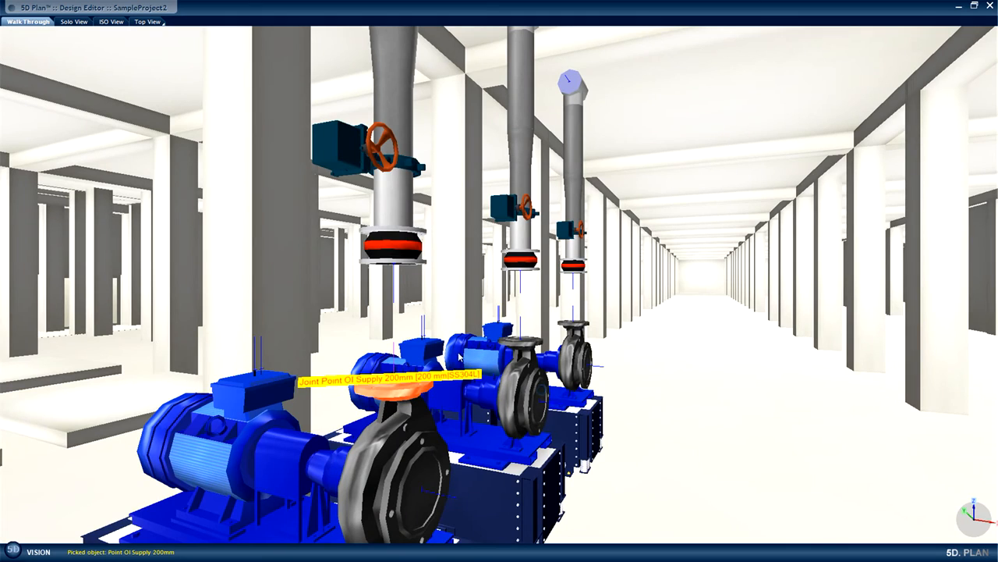
right_click(393, 386)
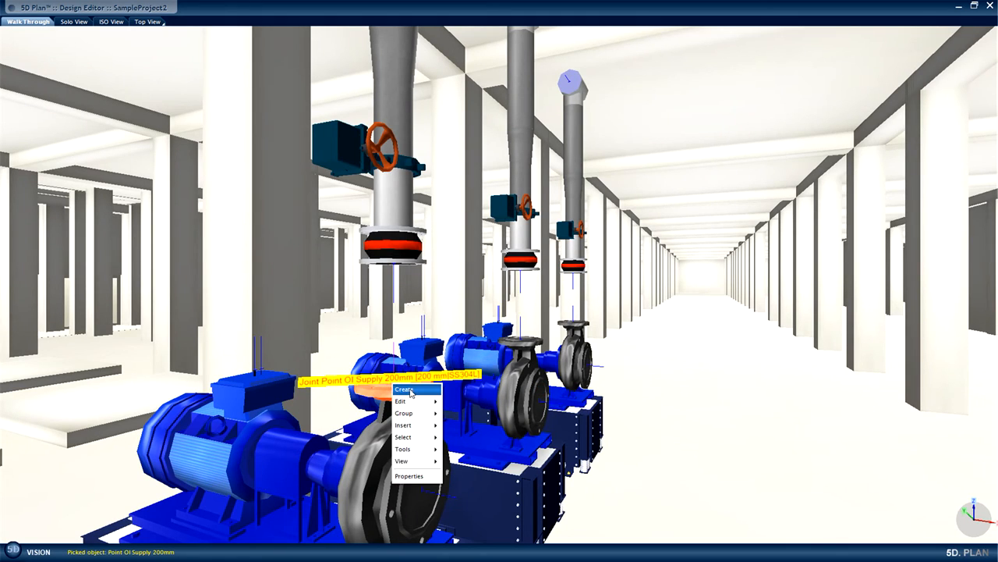
mouse_move(411, 390)
click(460, 391)
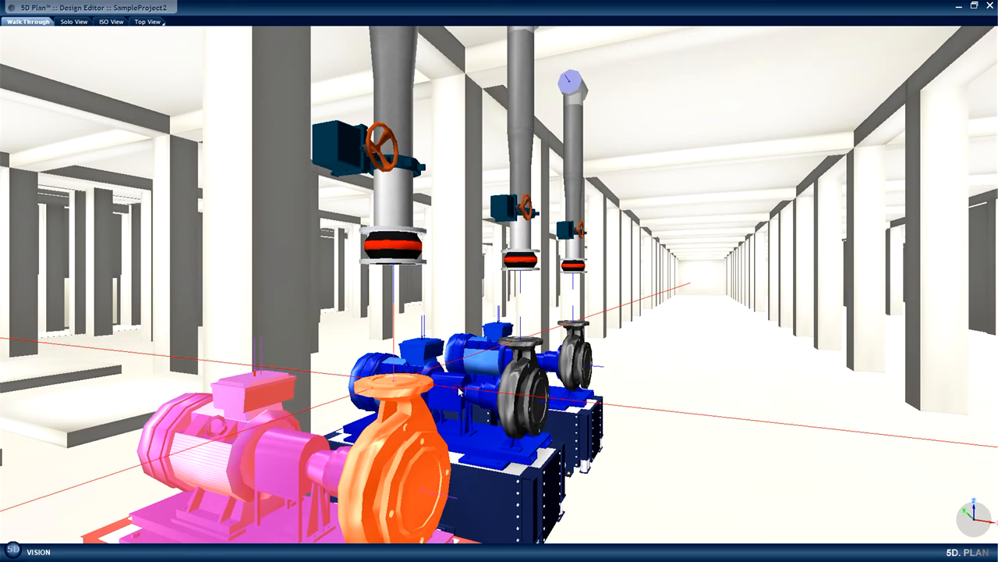
click(393, 266)
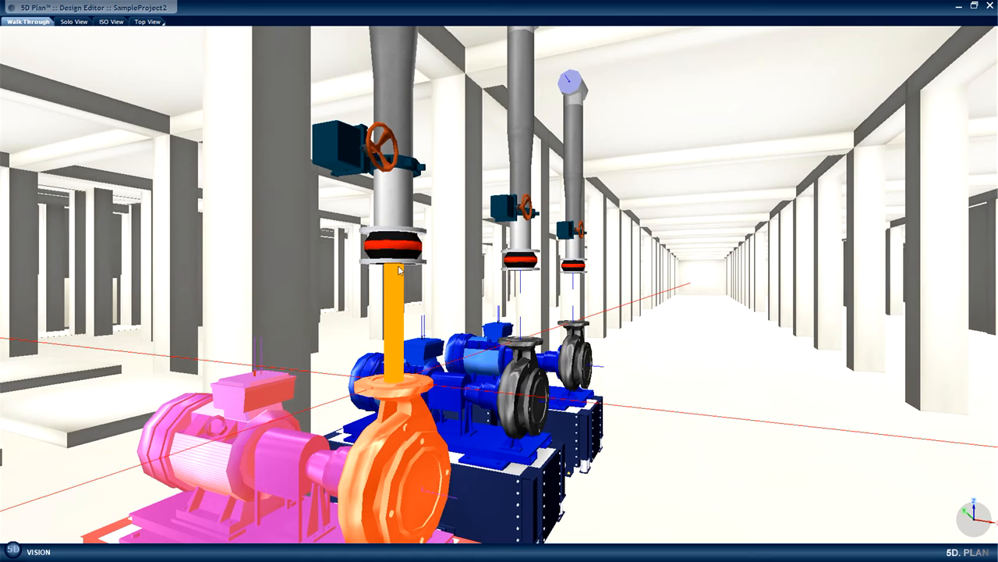
click(399, 268)
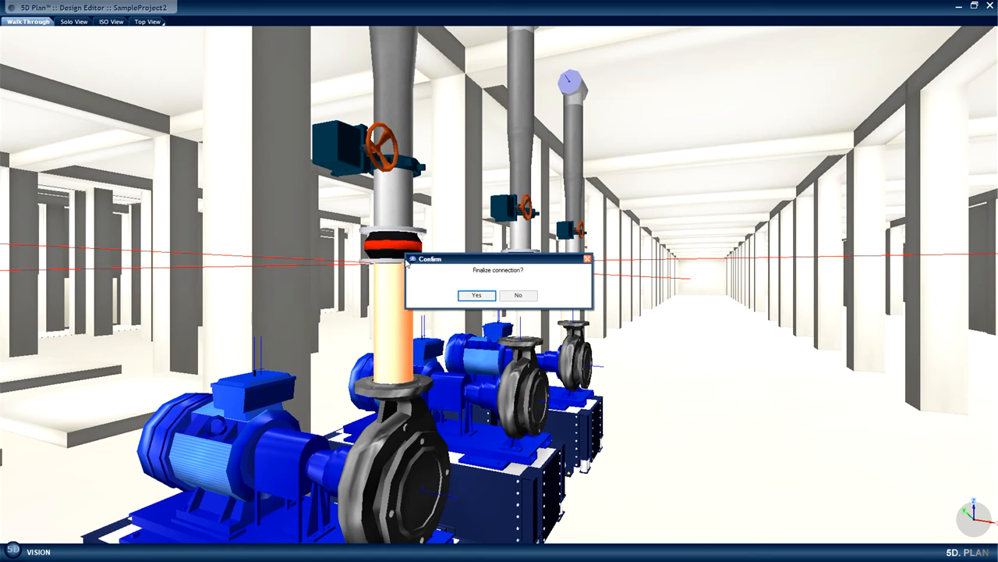
click(476, 295)
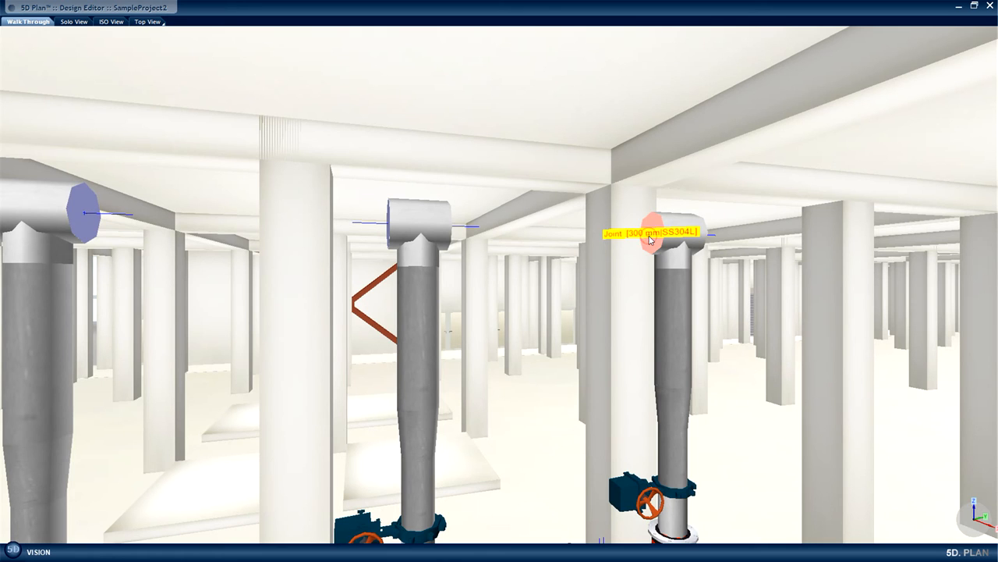
Connect the 300 mm joint of the end riser's tee to the neighbouring riser's tee and finalize the connection.
right_click(650, 240)
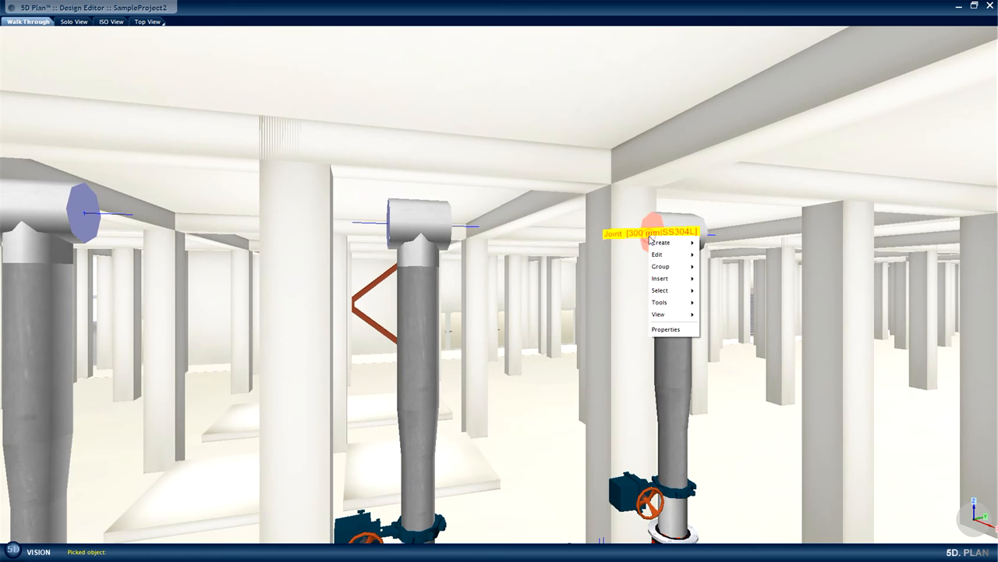
mouse_move(664, 246)
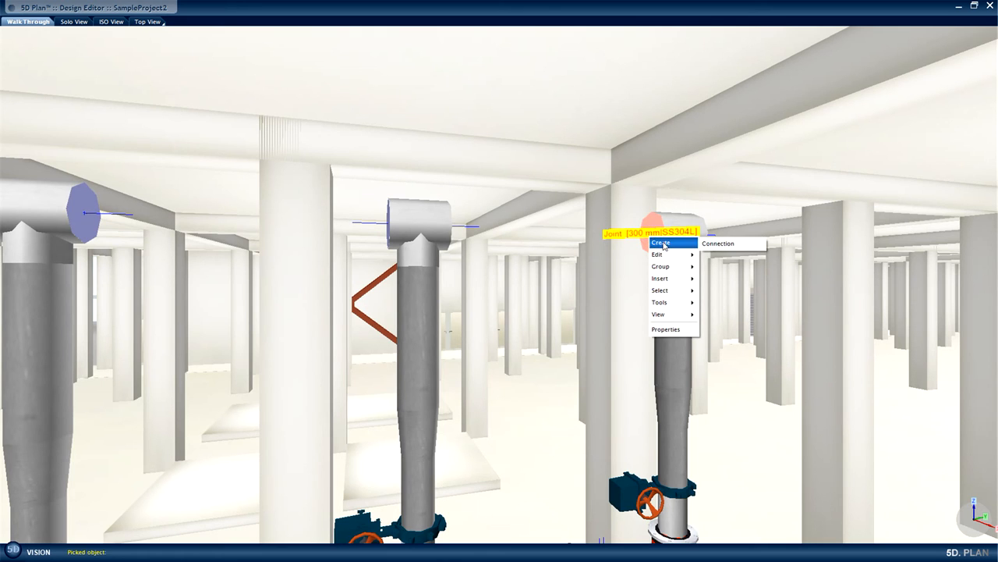
click(718, 244)
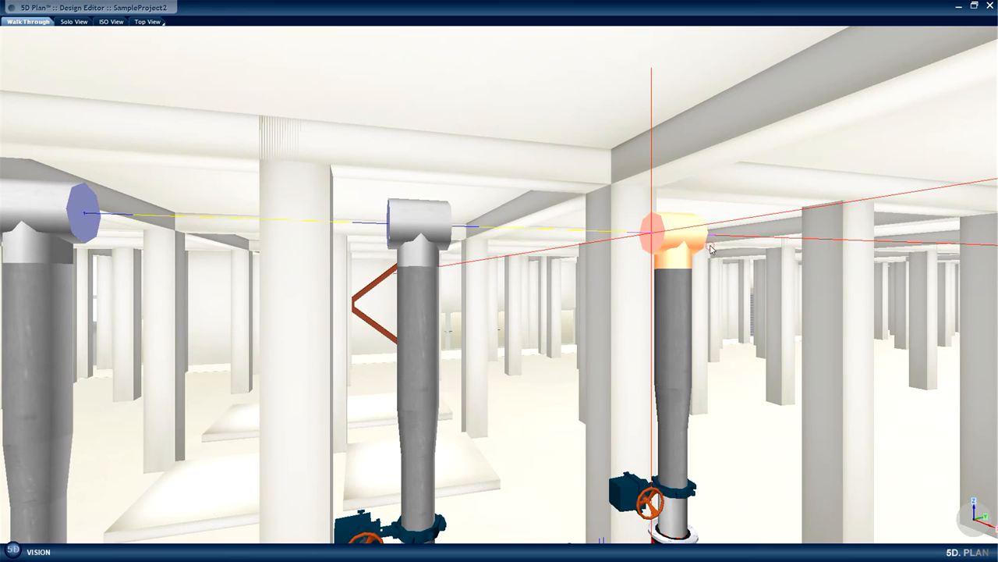
click(453, 226)
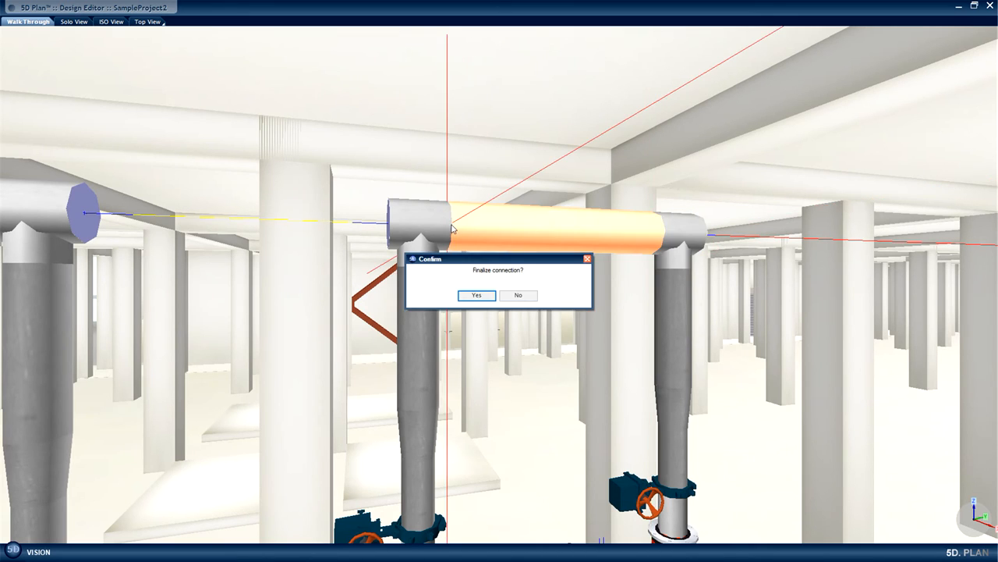
click(474, 294)
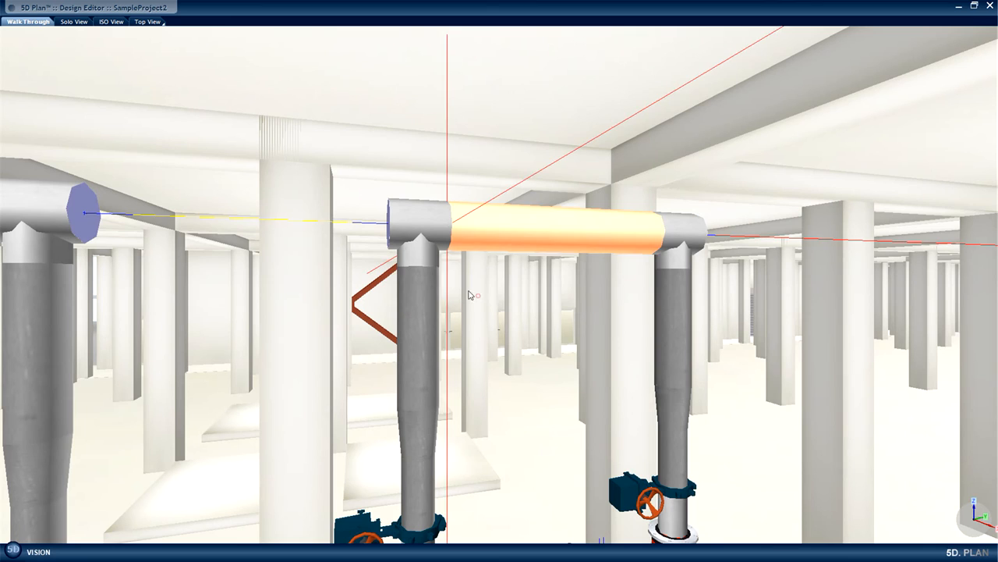
Continue the 300 mm header from the second tee to the third riser's tee and finalize the connection.
right_click(389, 227)
mouse_move(404, 236)
click(457, 234)
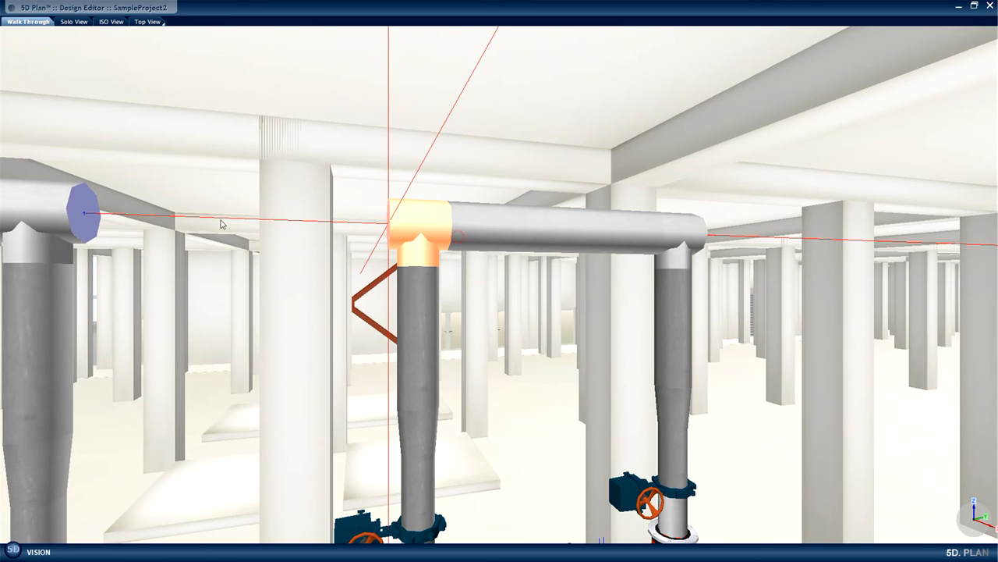
click(80, 221)
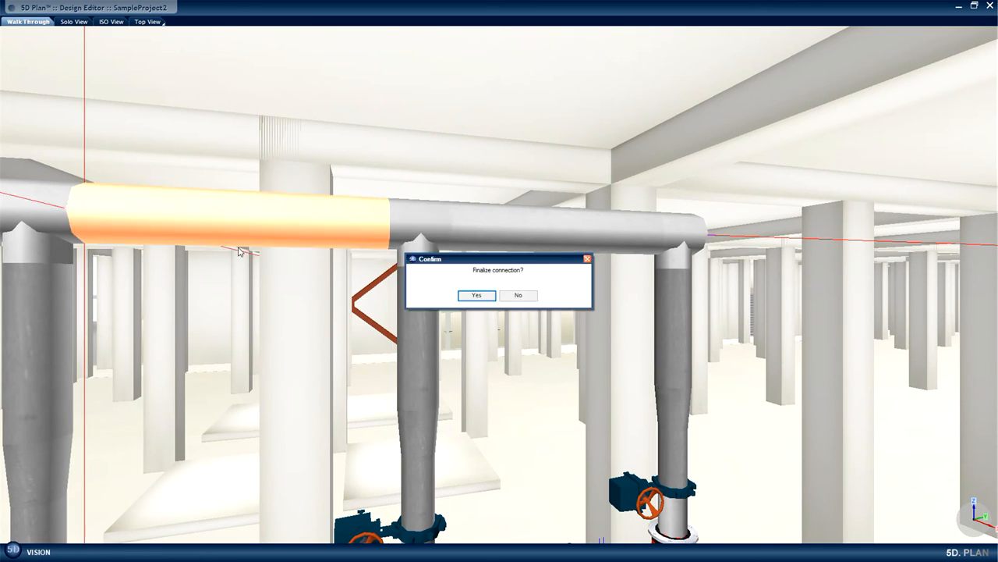
click(469, 297)
Join the third riser's tee to the last unconnected tee with a 300 mm pipe and finalize the connection.
drag(477, 326, 324, 326)
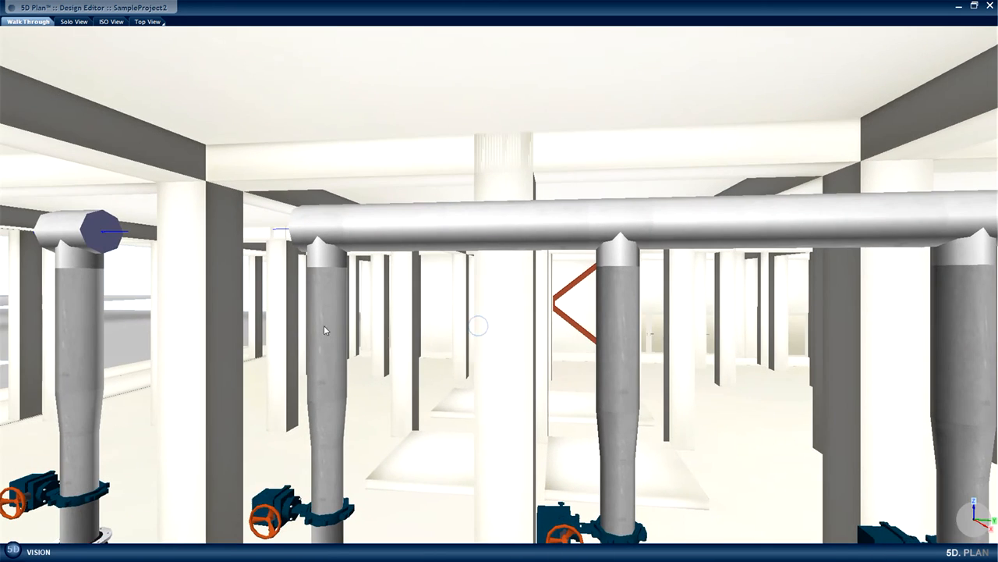
right_click(290, 232)
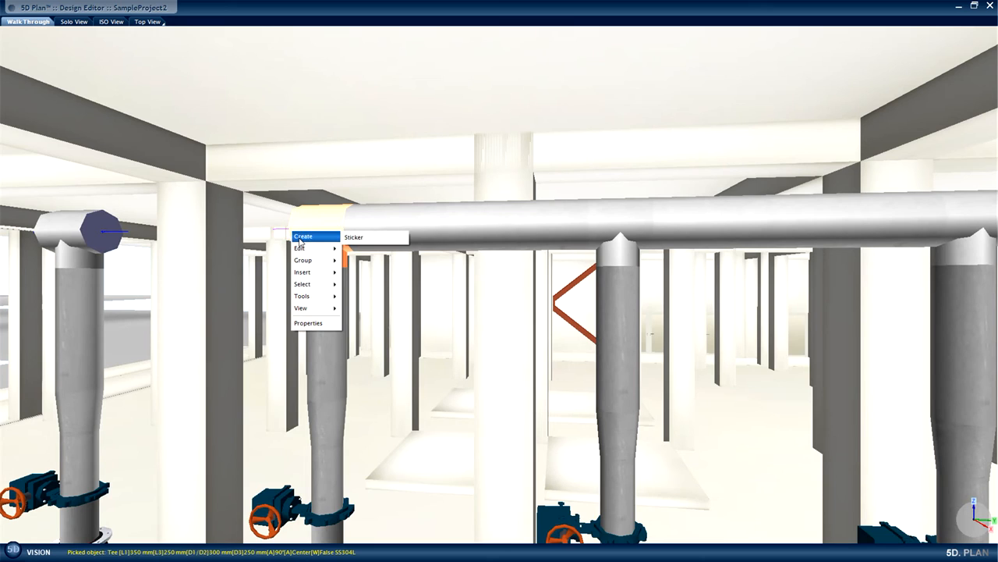
click(289, 224)
right_click(289, 226)
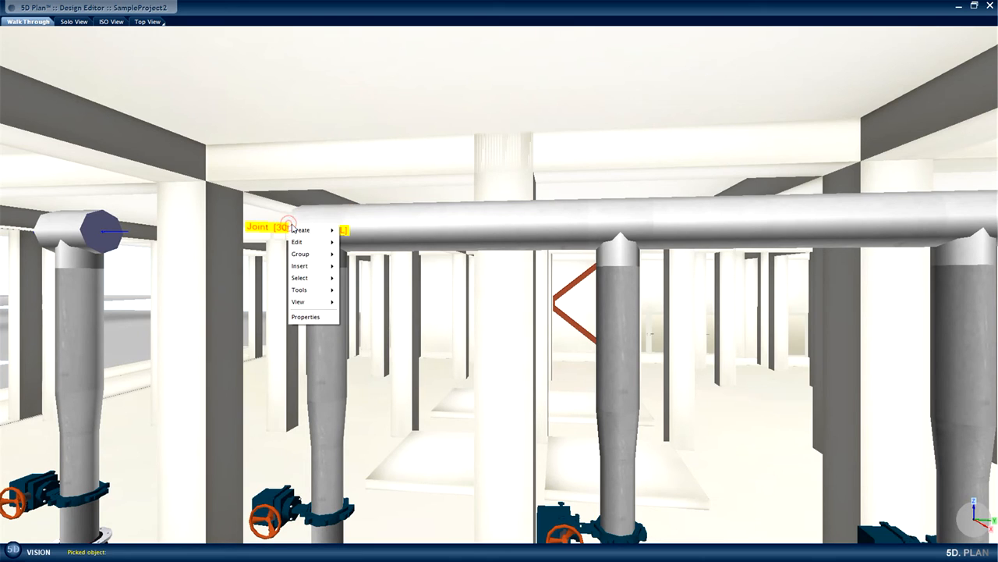
click(358, 231)
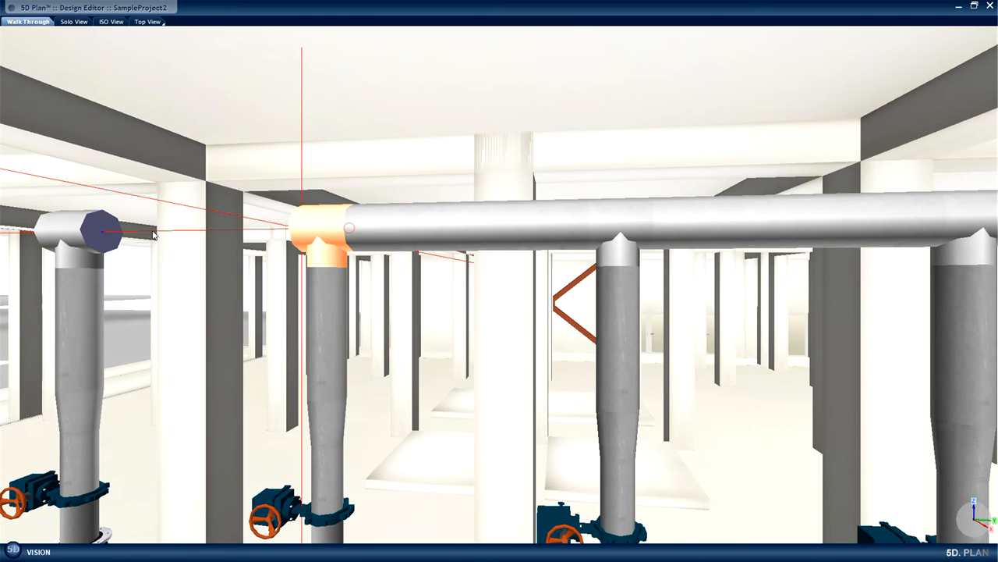
click(99, 234)
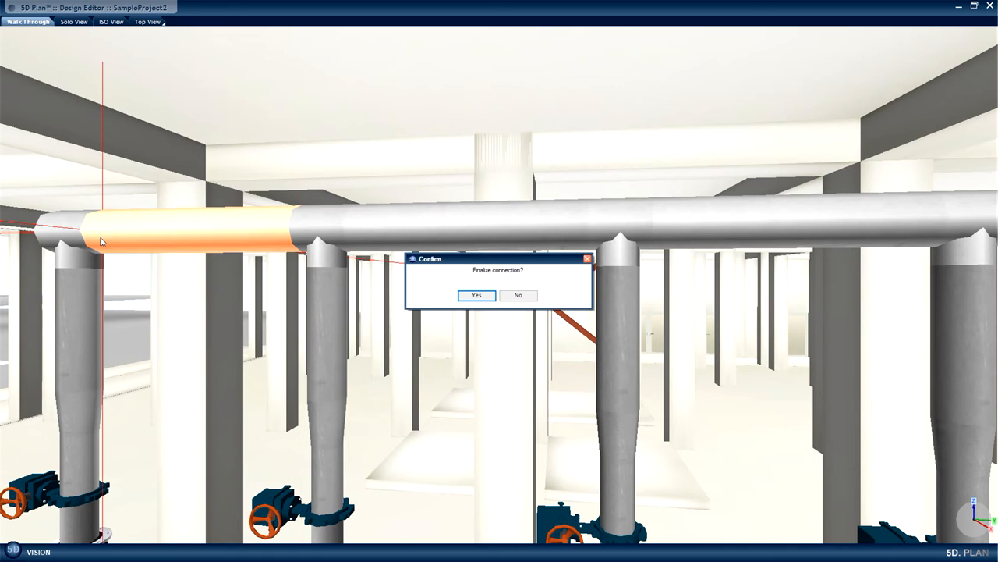
click(473, 295)
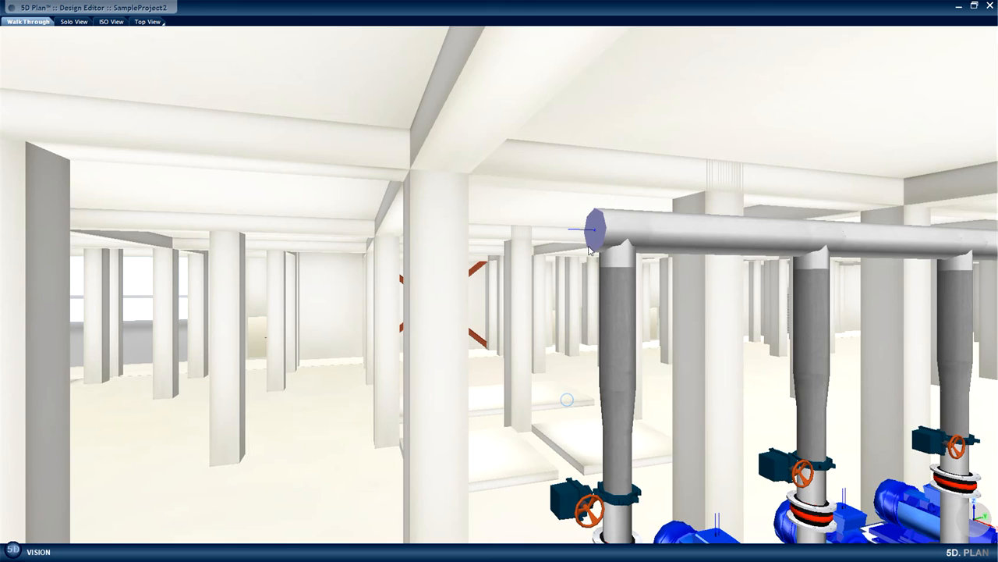
Create a connection from the open 300 mm joint at the header's end and extend the pipe straight outward past the last riser.
right_click(597, 230)
mouse_move(644, 233)
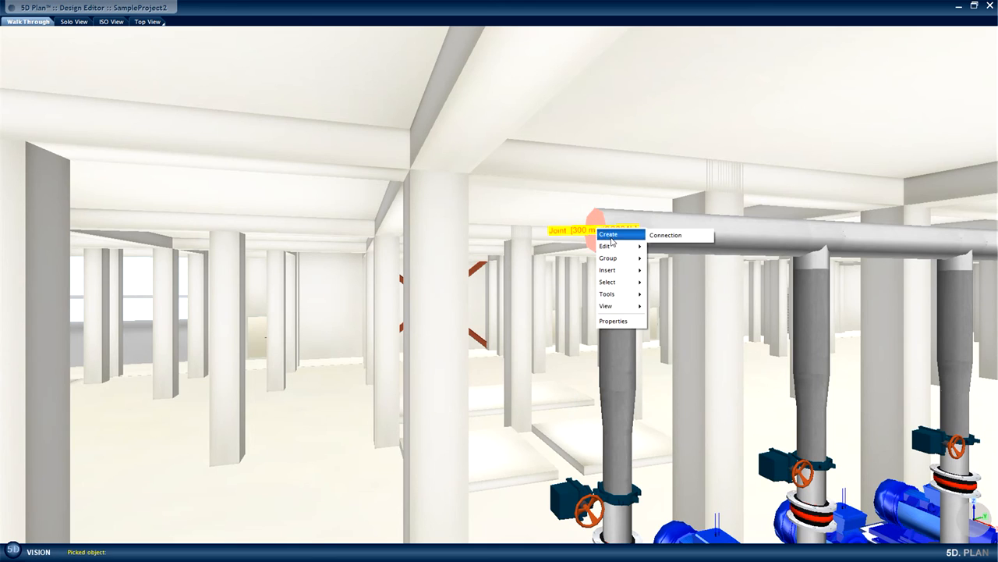
click(678, 233)
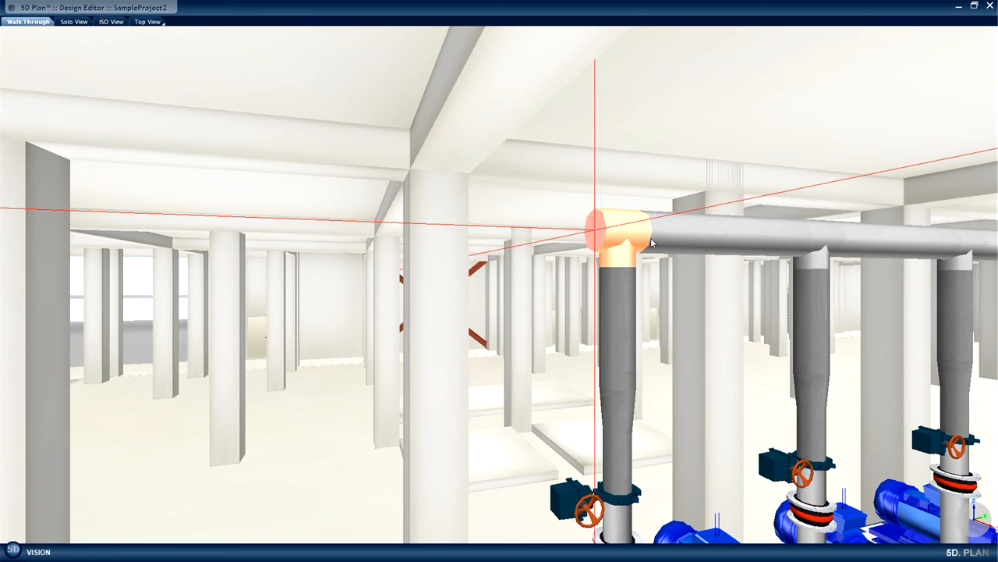
scroll(652, 243, up, 8)
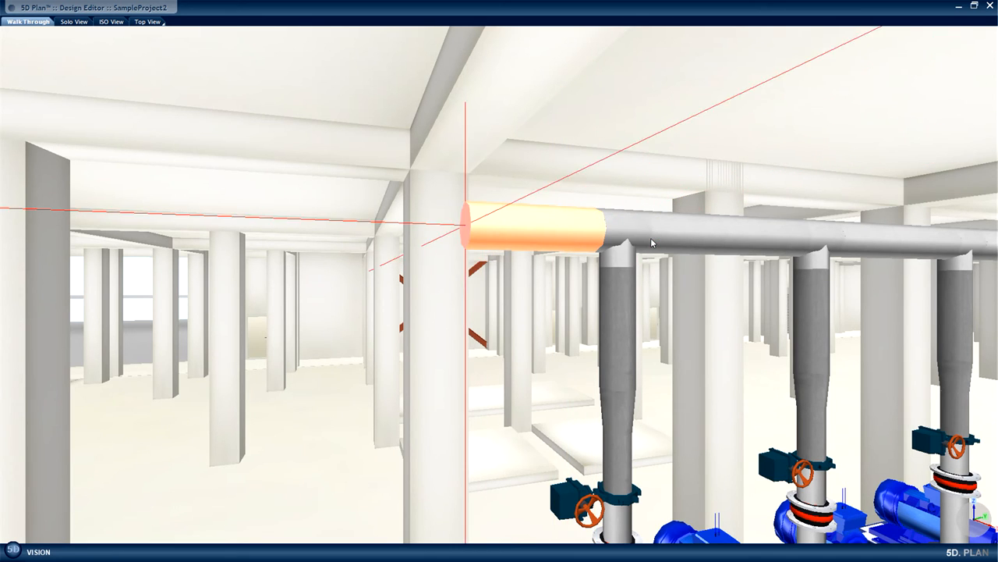
scroll(651, 237, up, 3)
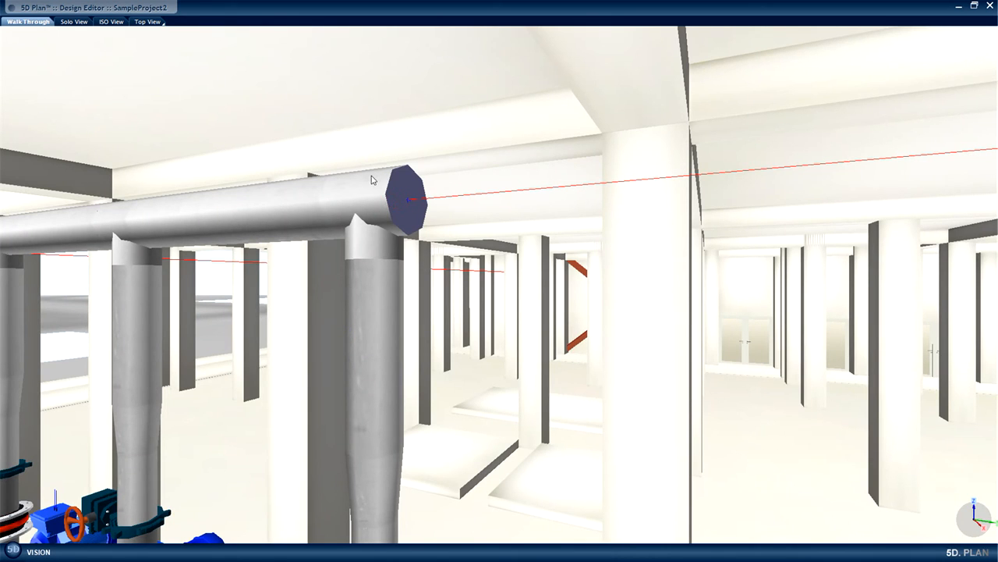
Start a connection from the open 300 mm joint at the header's opposite end.
click(392, 182)
right_click(393, 212)
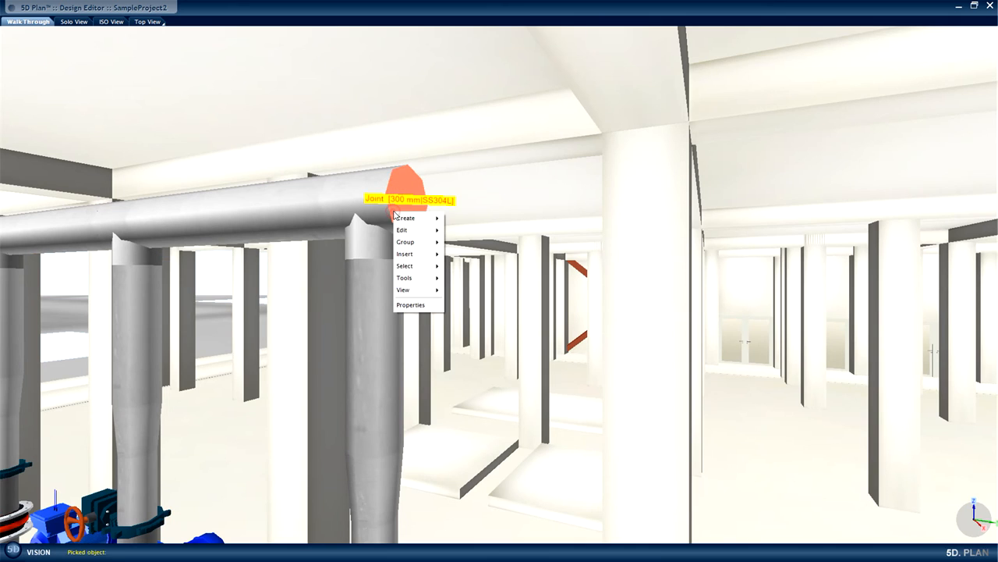
mouse_move(418, 220)
click(460, 220)
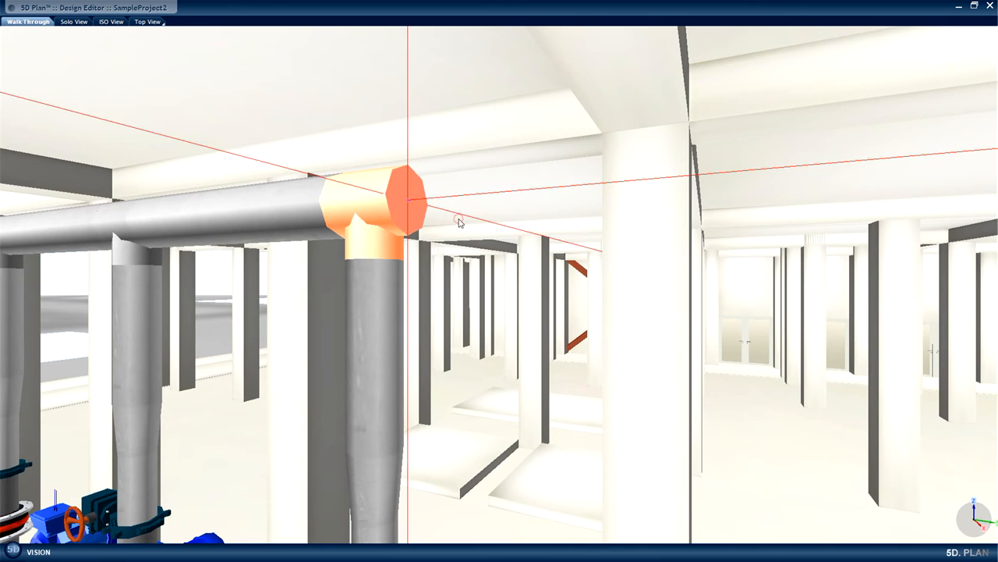
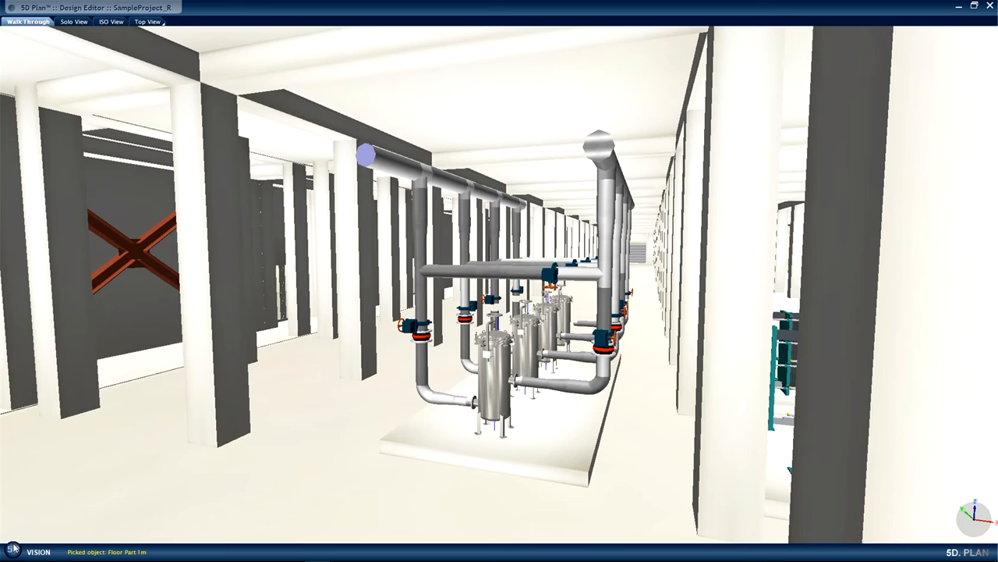
Open the Library Editor and start creating a connector in the Systems of FAB (System library) database.
click(13, 552)
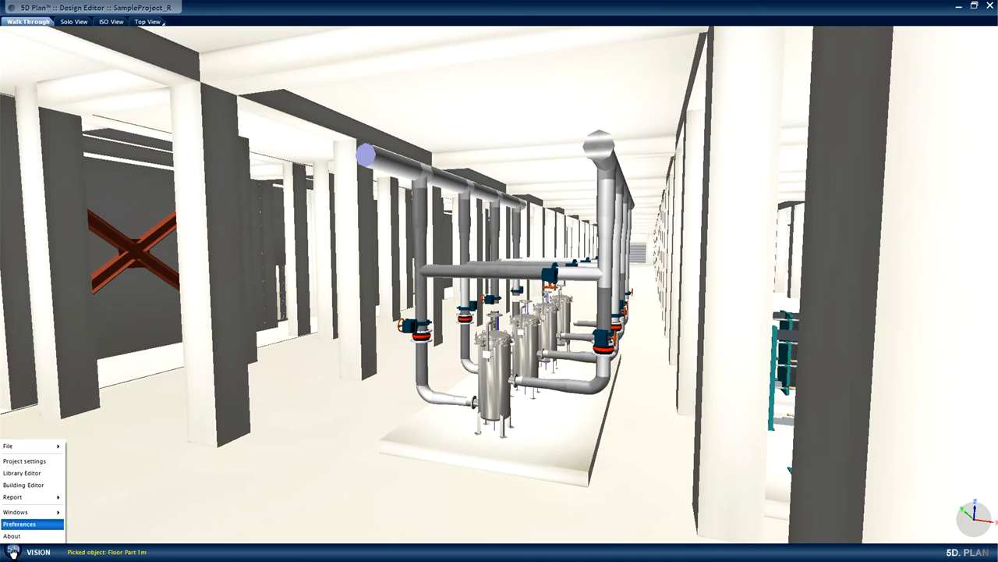
click(22, 473)
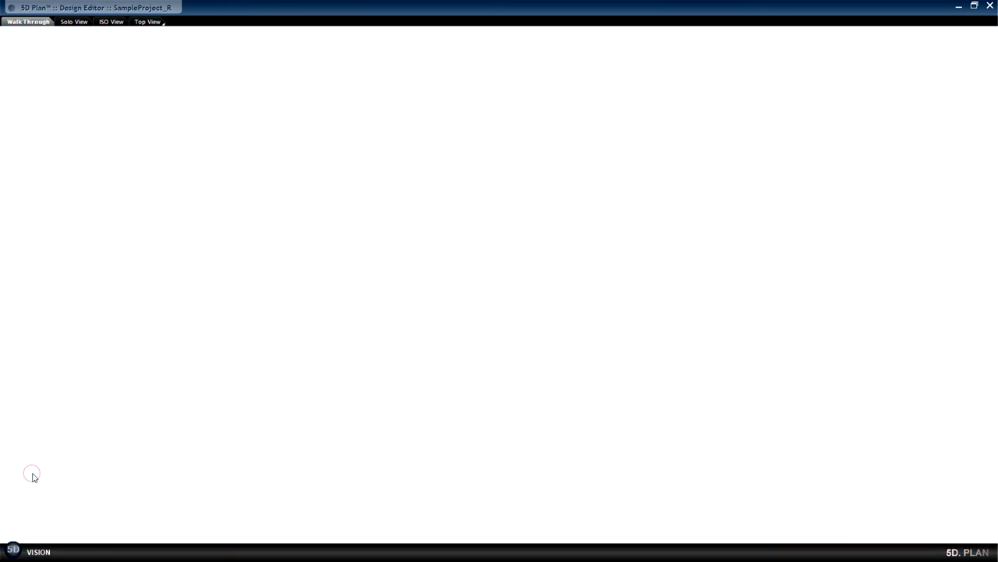
click(12, 551)
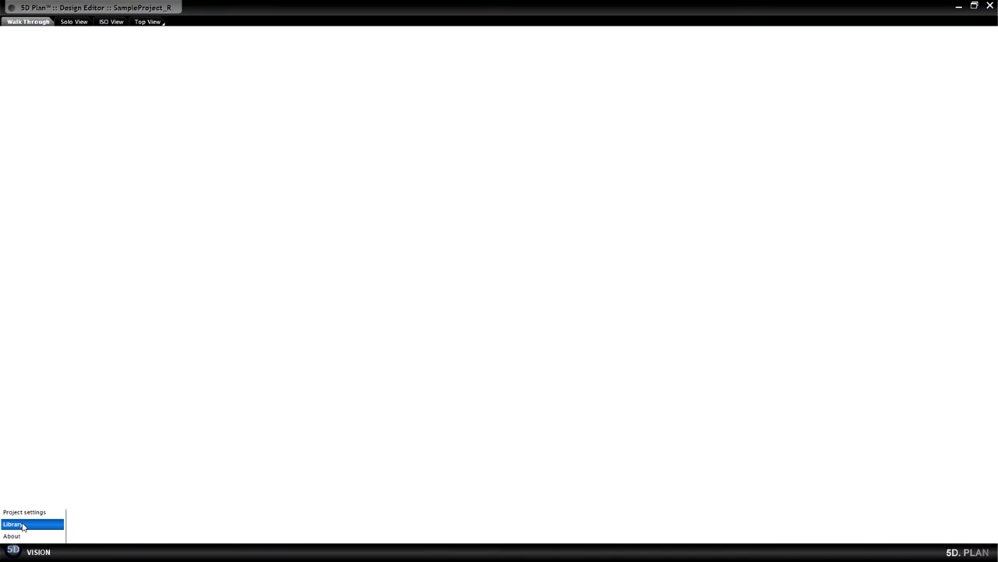
mouse_move(23, 526)
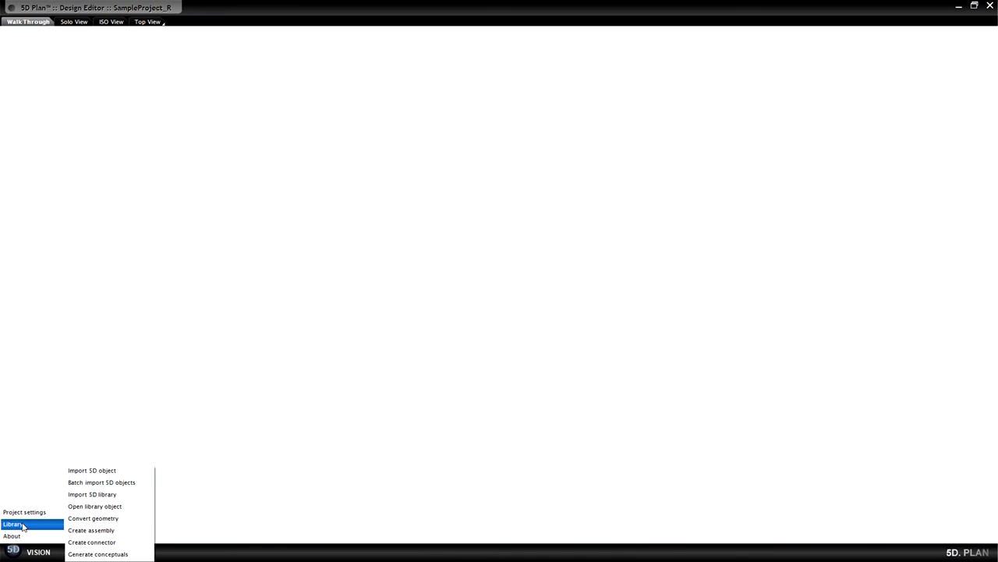
click(89, 542)
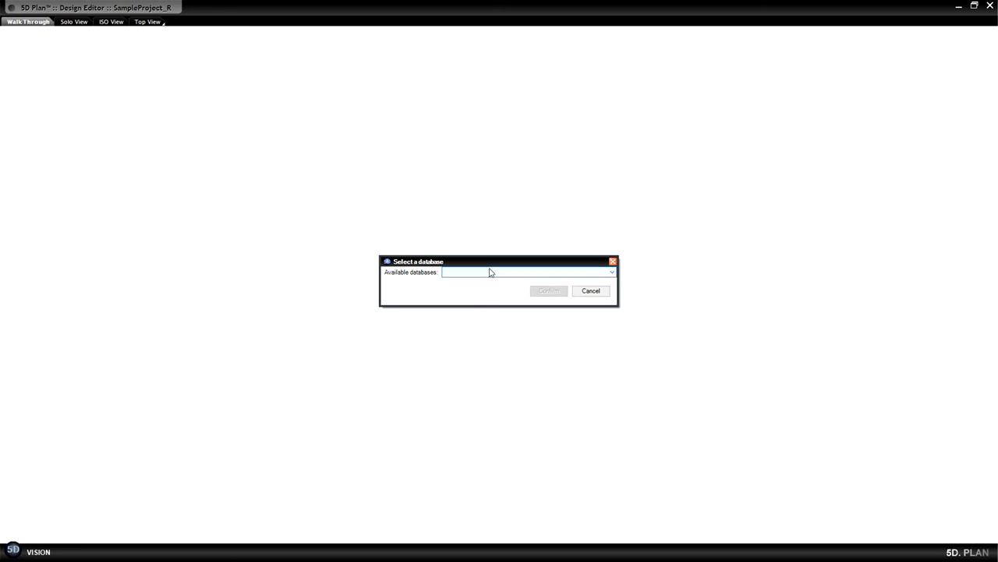
click(490, 271)
click(481, 289)
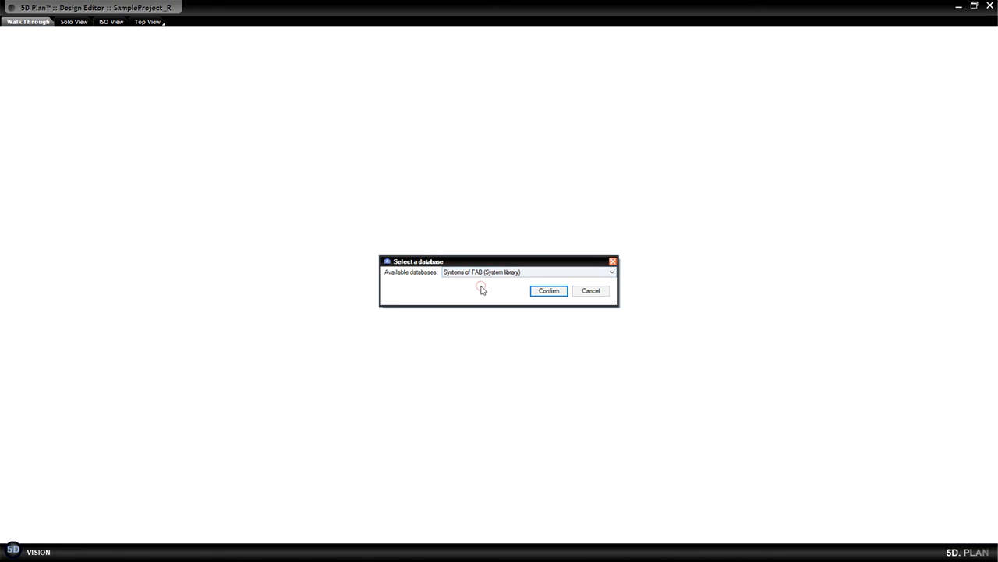
click(541, 291)
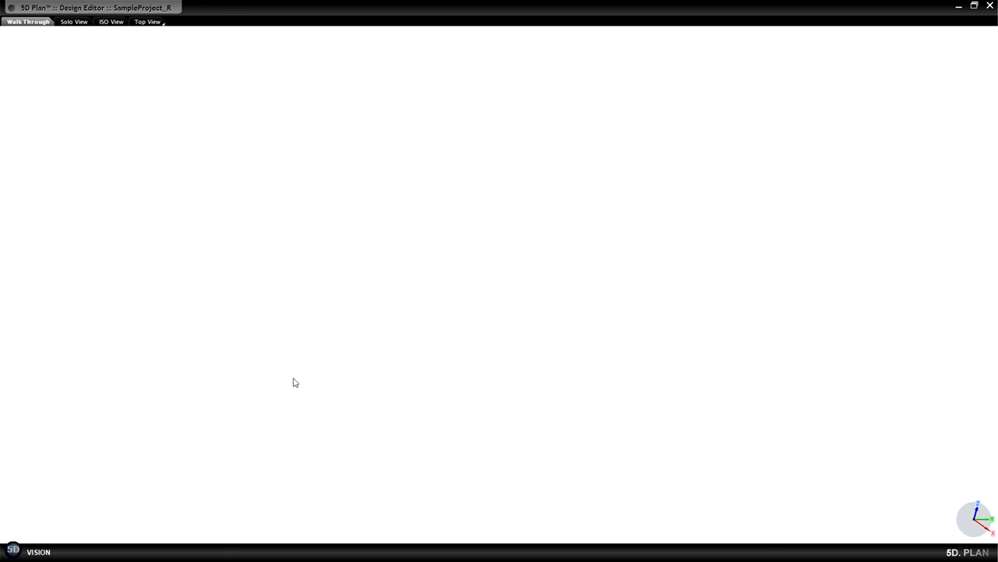
Set the connector's geometry to the 300 mm library geometry, filtering the geometries by 300.
click(11, 551)
mouse_move(29, 528)
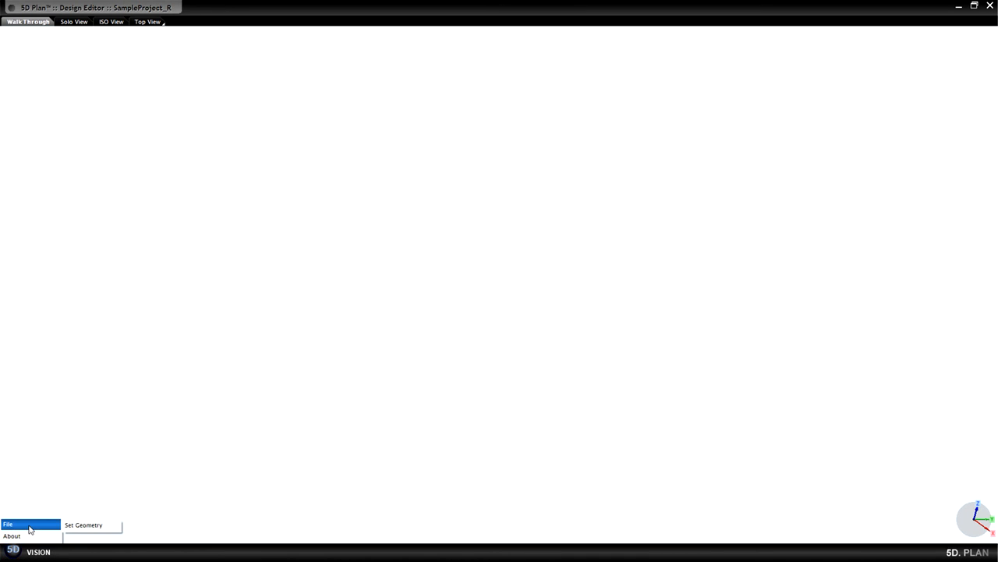
click(85, 526)
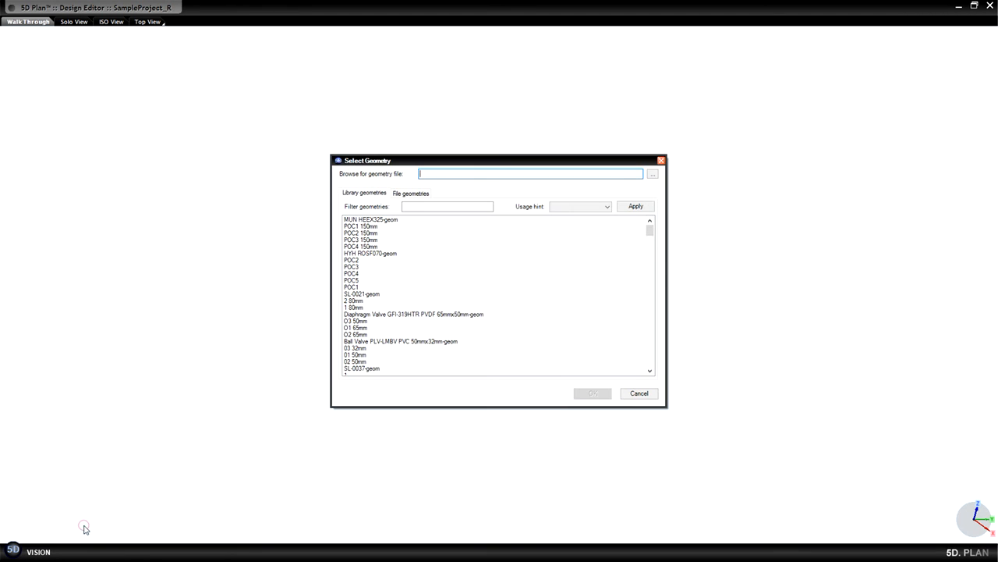
click(441, 207)
click(439, 206)
text(300)
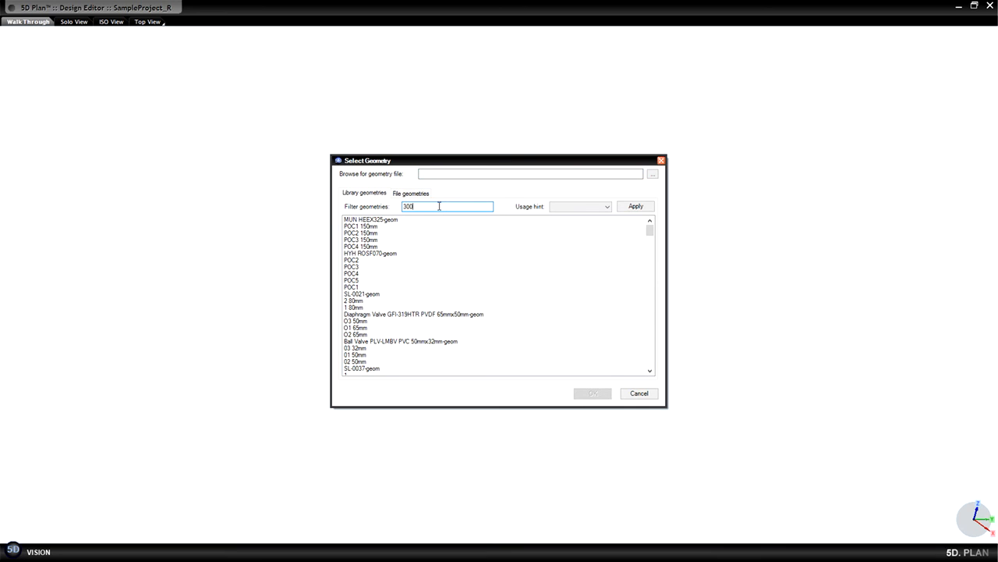
click(636, 207)
click(355, 227)
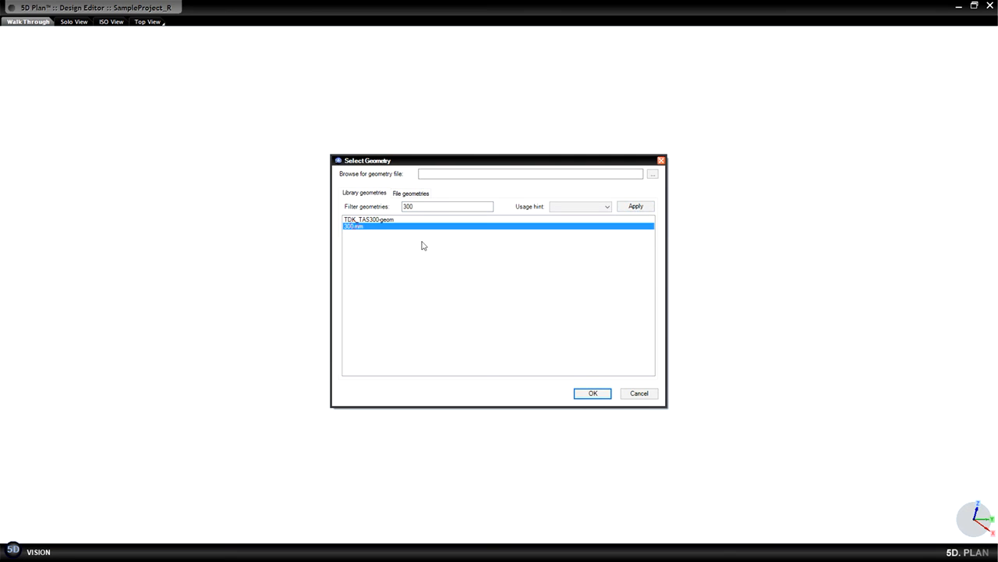
click(592, 395)
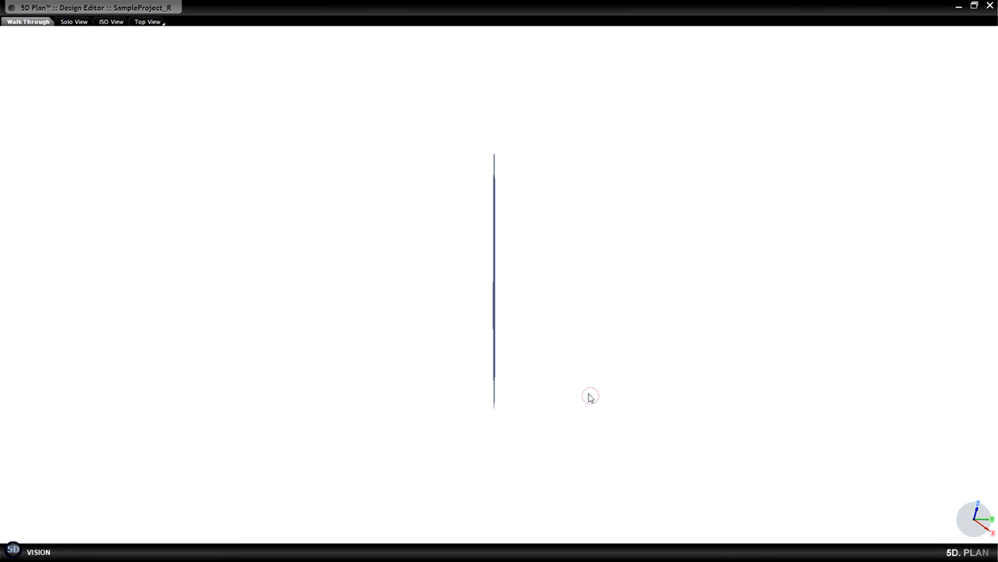
Define the octagonal face as a round POC named POC 300mm SS304L with 300 mm diameter and SS304L material.
middle_drag(453, 377, 476, 375)
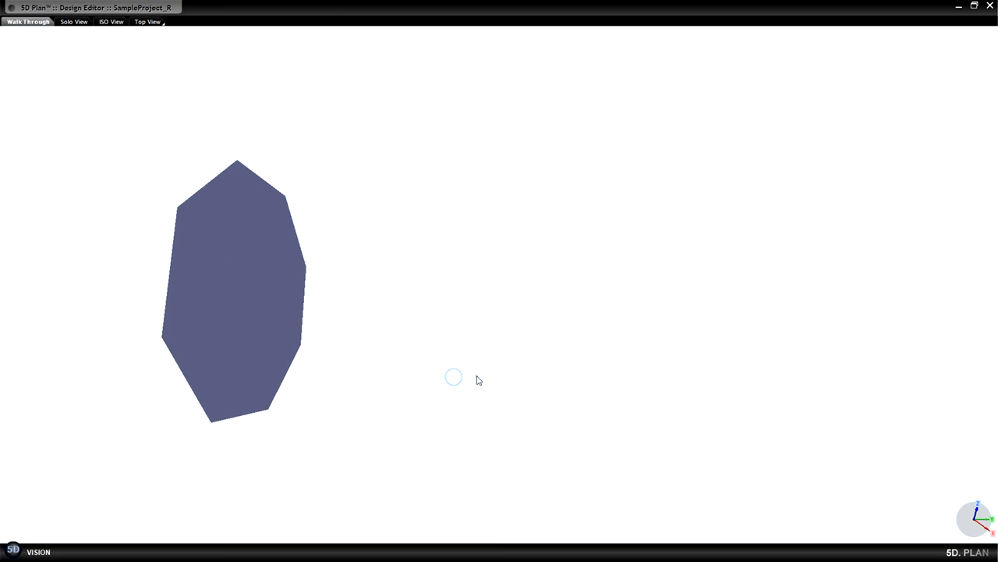
right_click(241, 299)
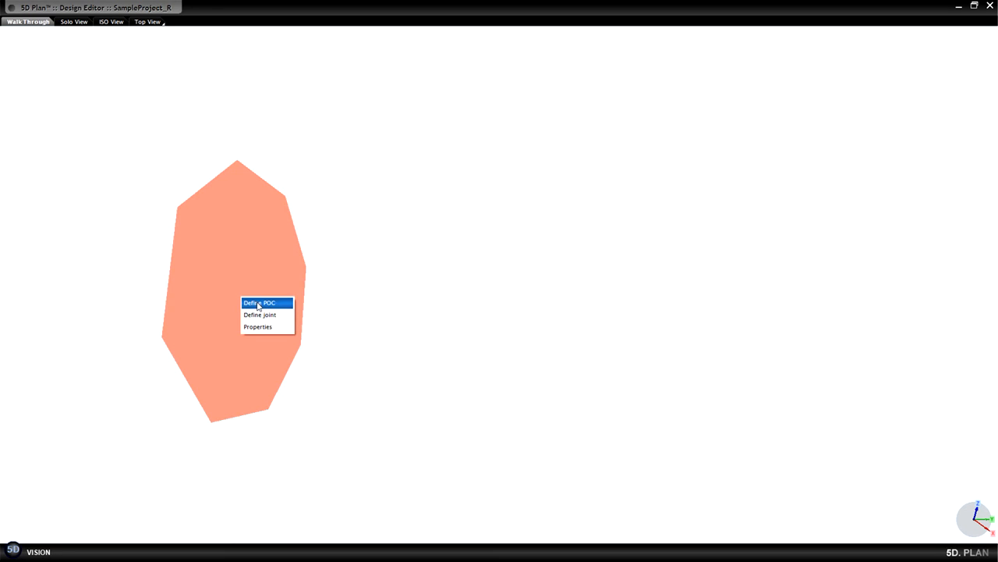
click(259, 303)
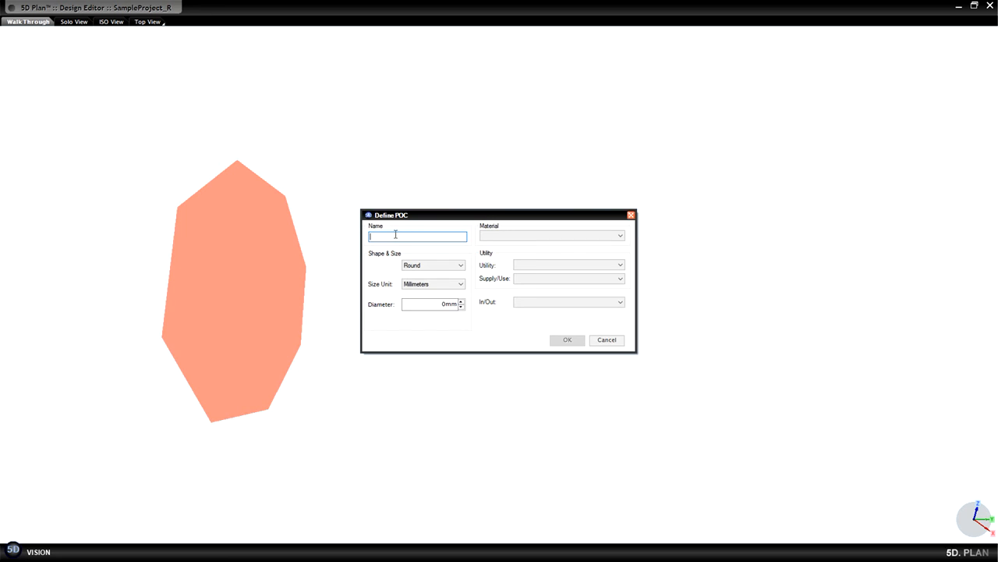
text(POC 300mm SS304L)
click(430, 304)
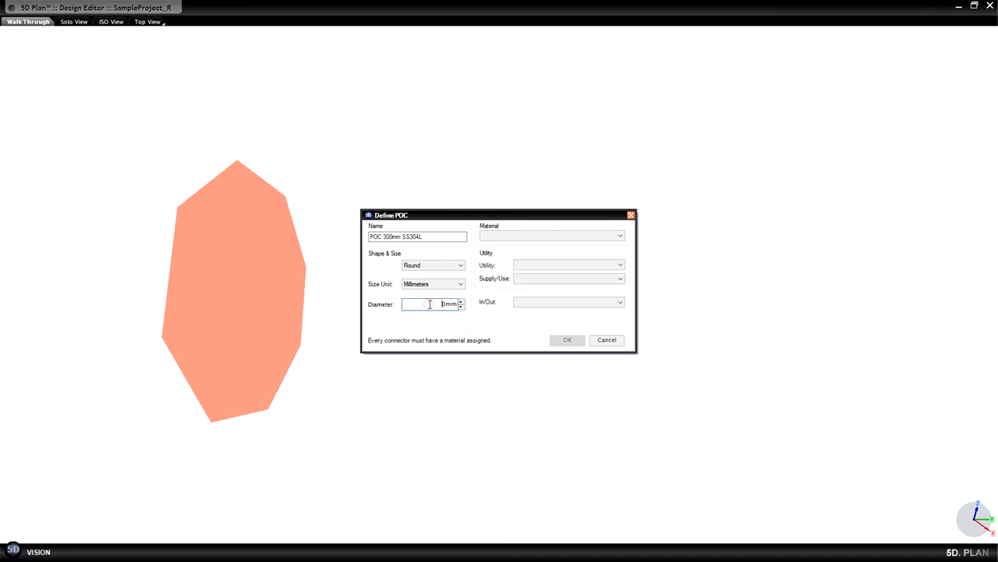
text(300)
click(556, 235)
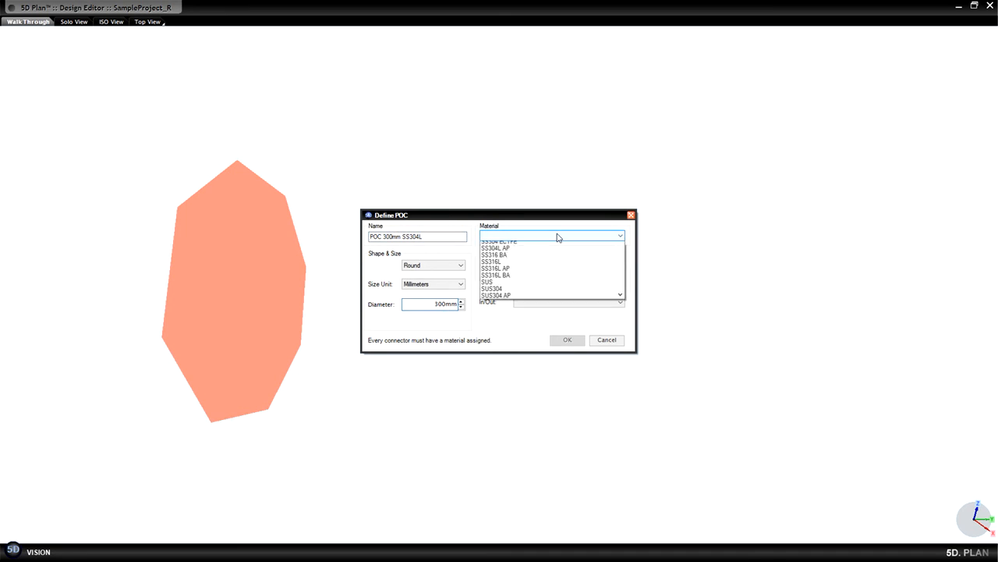
click(533, 252)
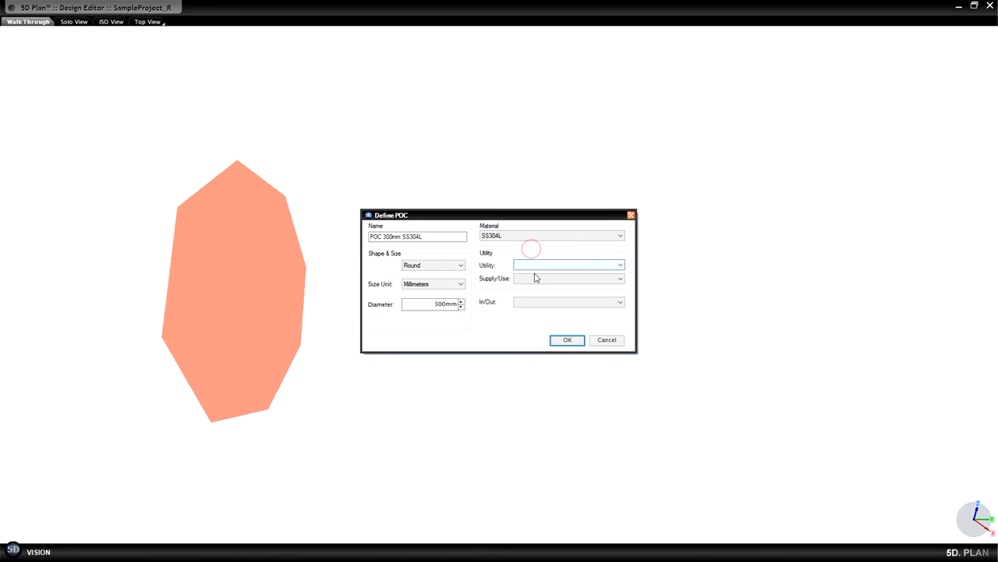
click(567, 340)
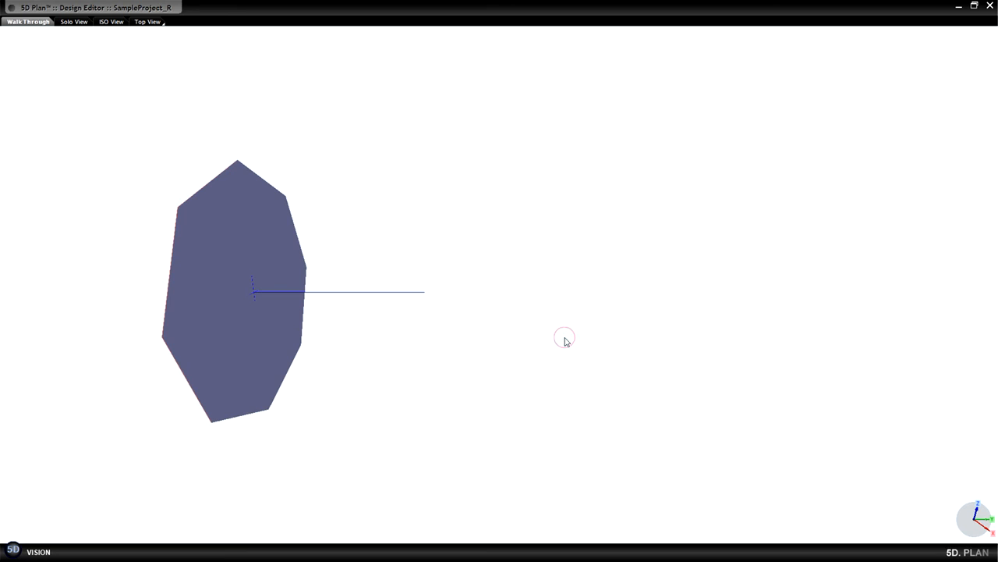
Add the defined POC to the library.
click(13, 551)
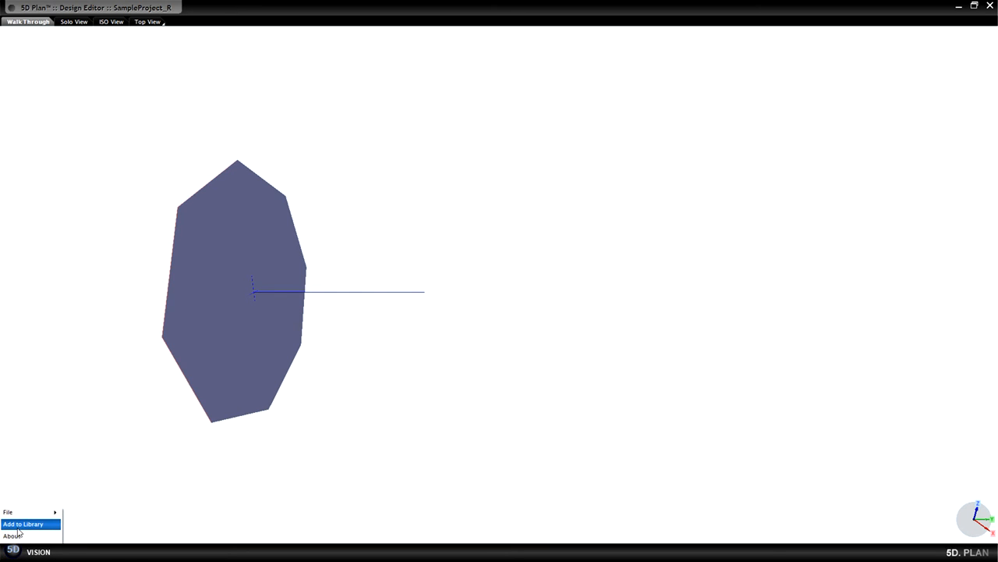
click(18, 524)
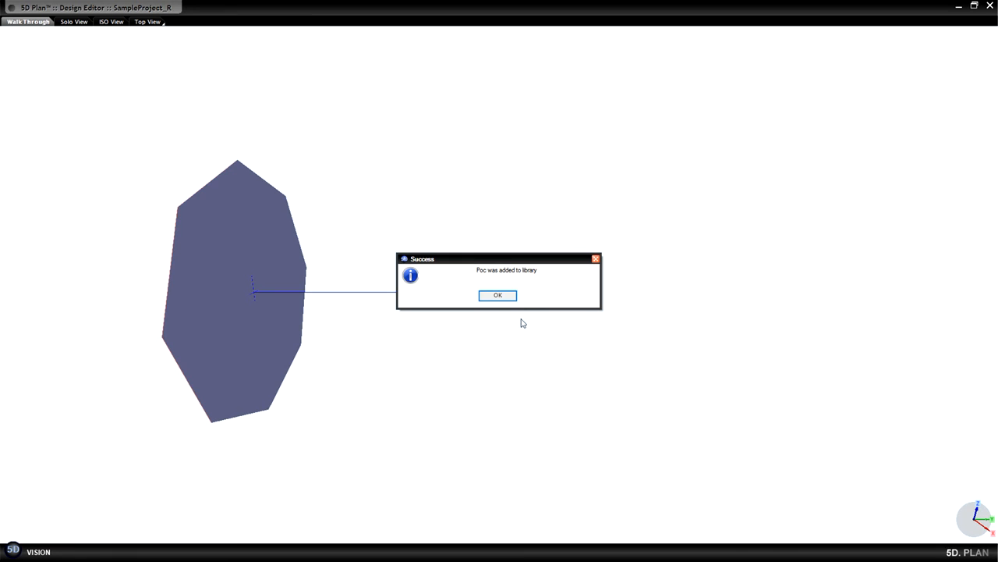
click(498, 296)
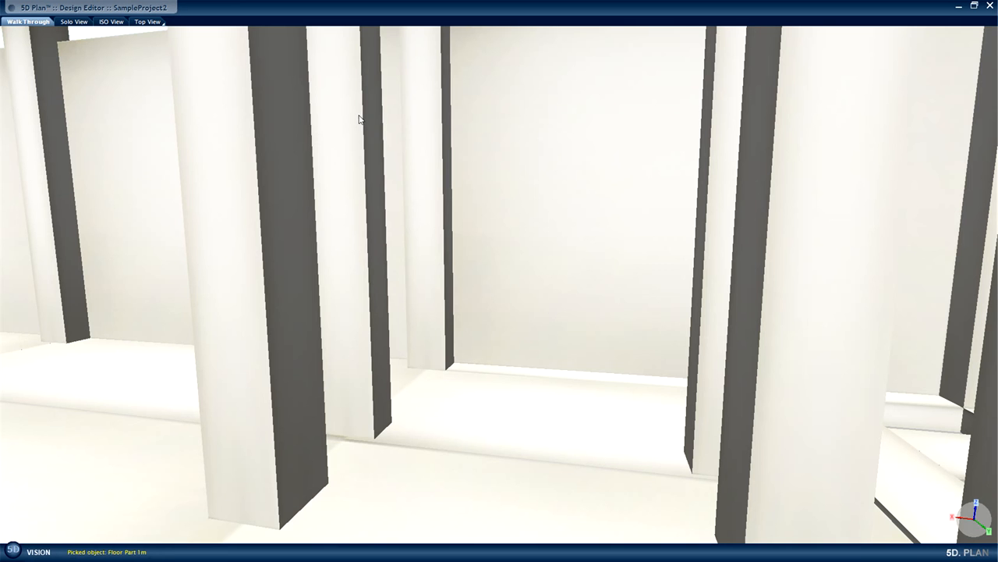
Insert the POC 300 SS304L template from the Systems of FAB library at the upper part of the column.
right_click(349, 114)
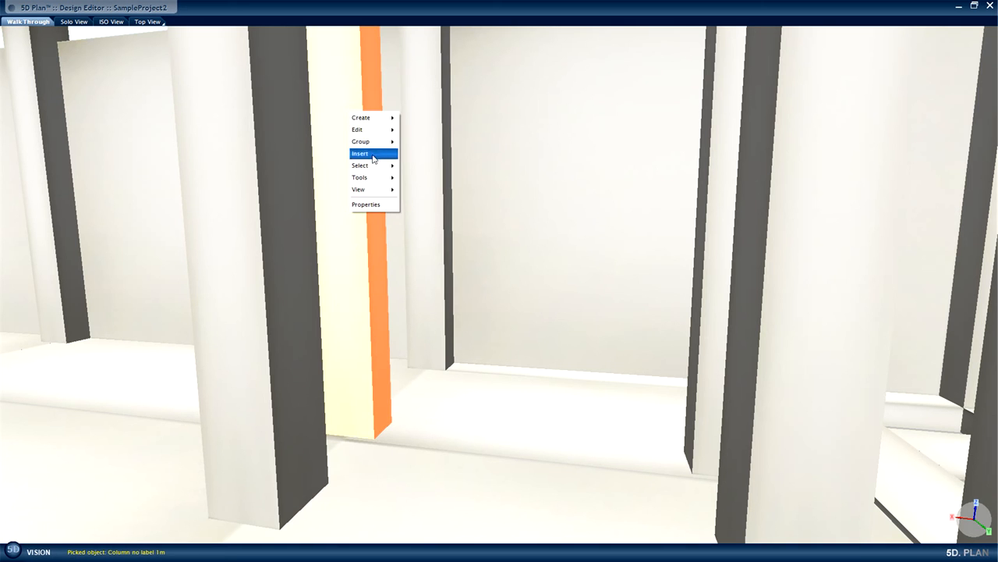
mouse_move(374, 160)
click(409, 166)
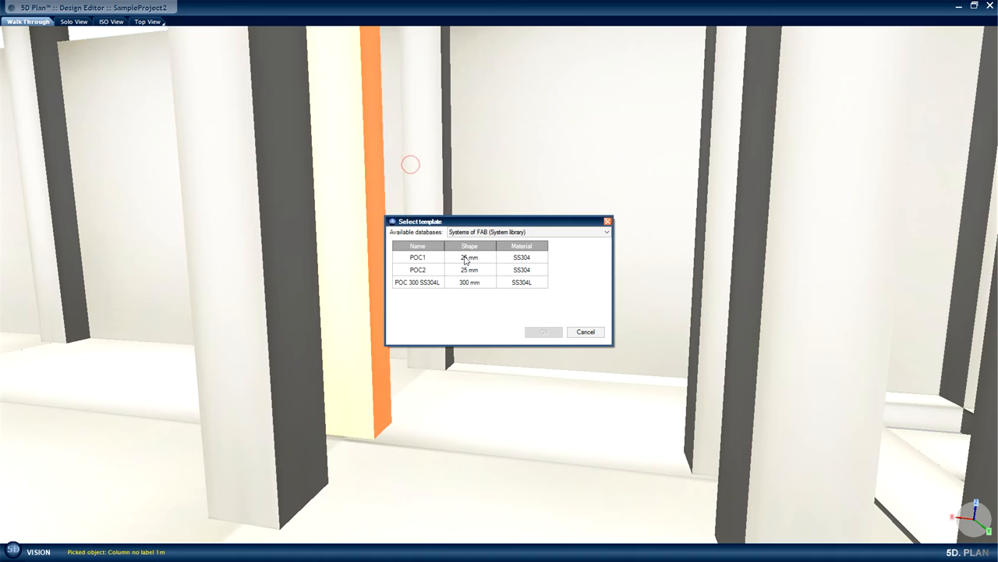
click(427, 282)
click(544, 333)
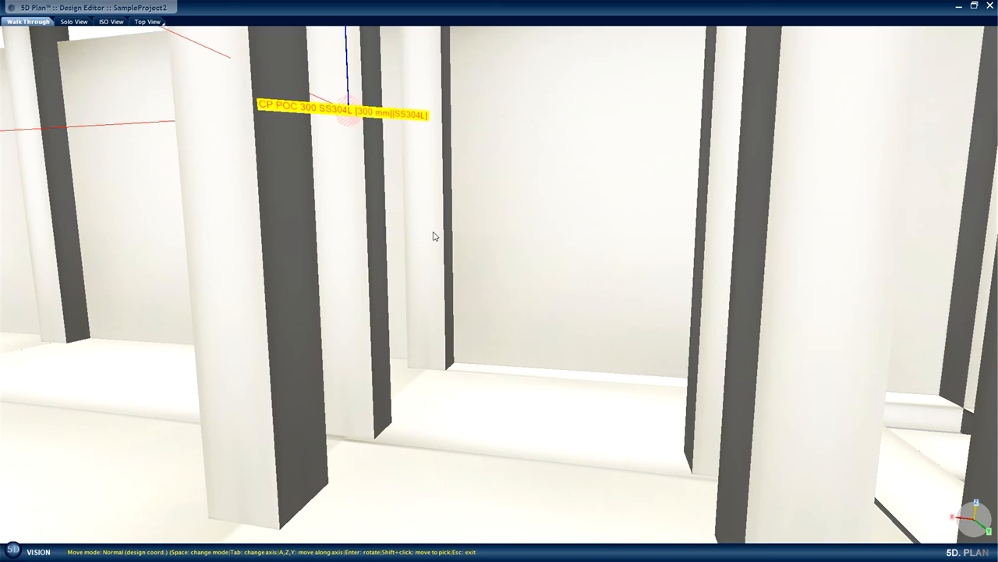
Move the inserted POC horizontally off its column toward the open bay beside it and end the move.
key(Tab)
key(z)
key(z)
key(z)
key(z)
key(z)
key(z)
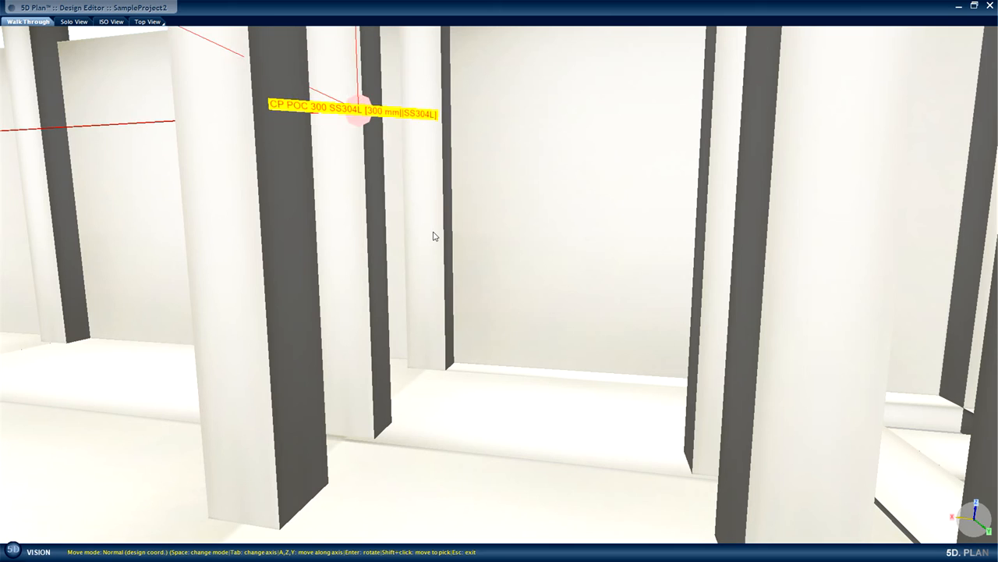
key(z)
key(z)
key(z)
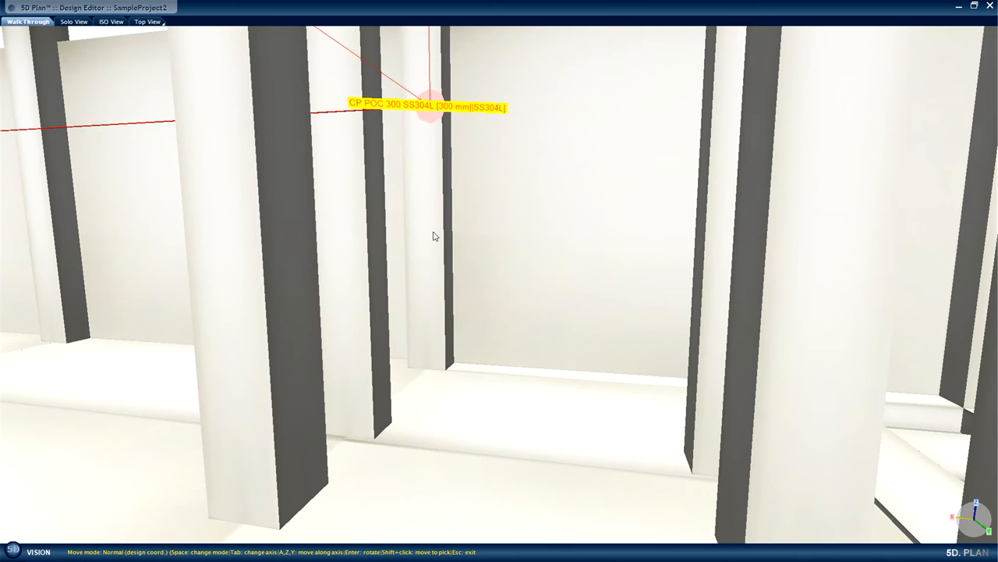
key(z)
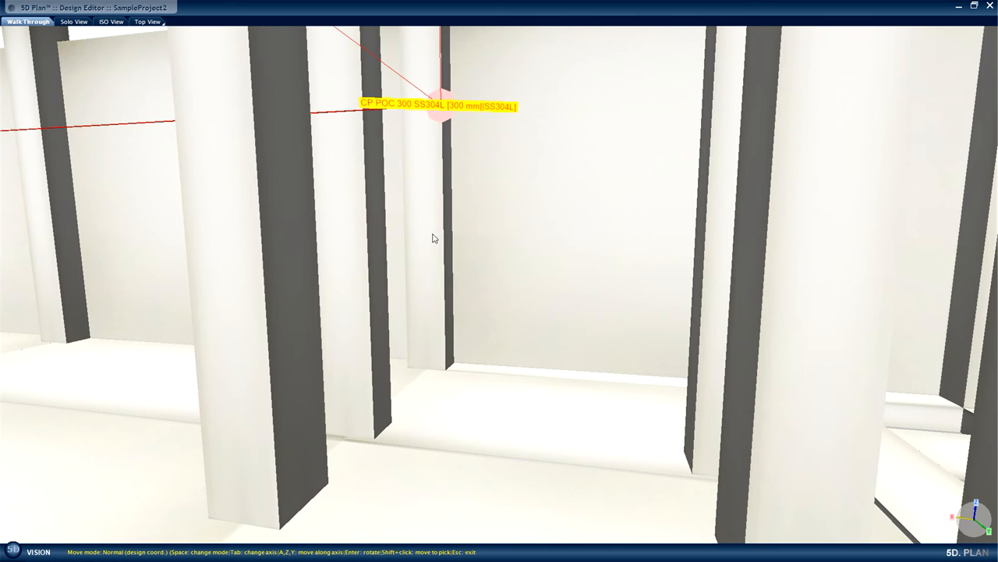
key(Escape)
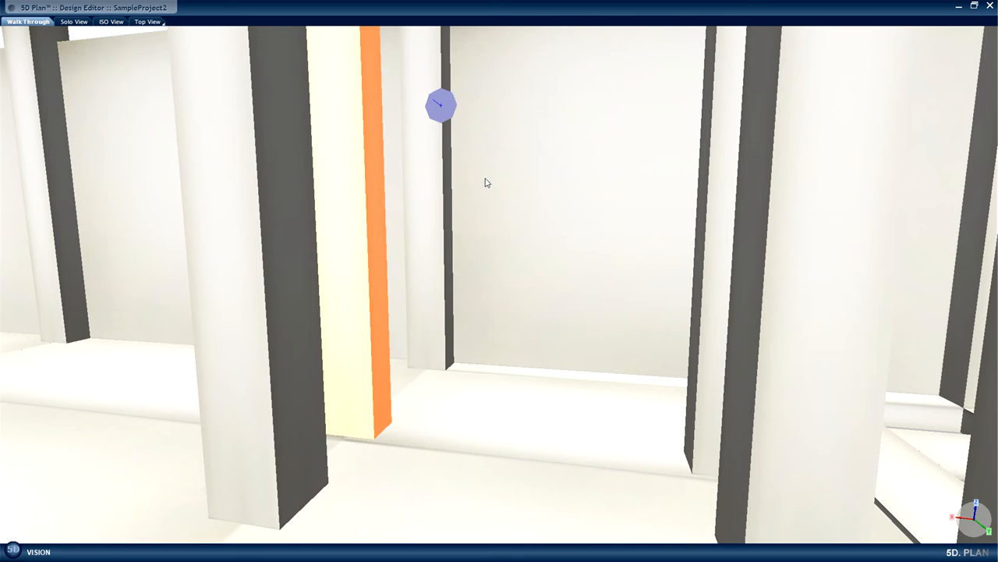
Create a connection from the inserted POC and extend the 300 mm pipe straight out along the column row.
click(443, 109)
right_click(443, 109)
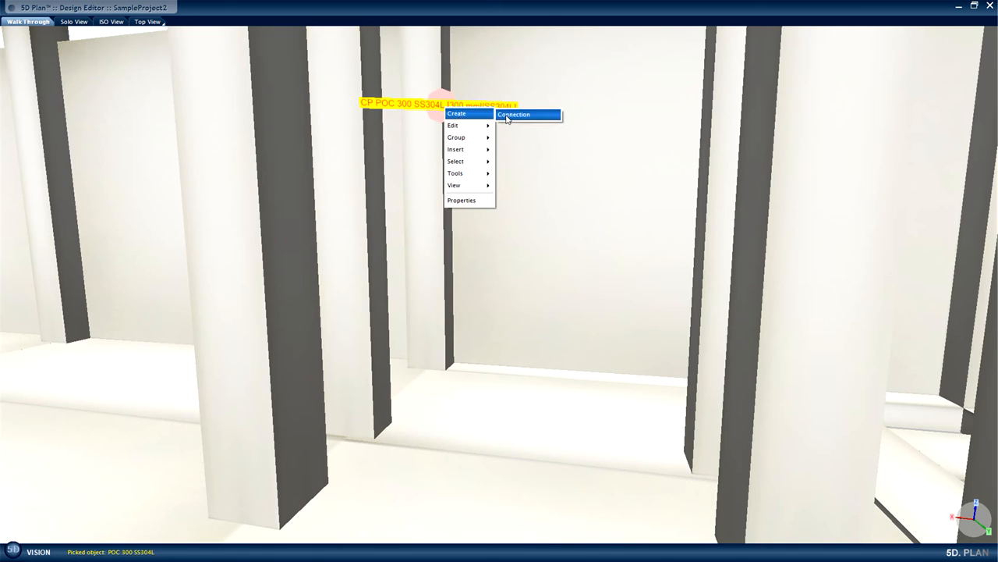
click(511, 114)
scroll(478, 132, up, 2)
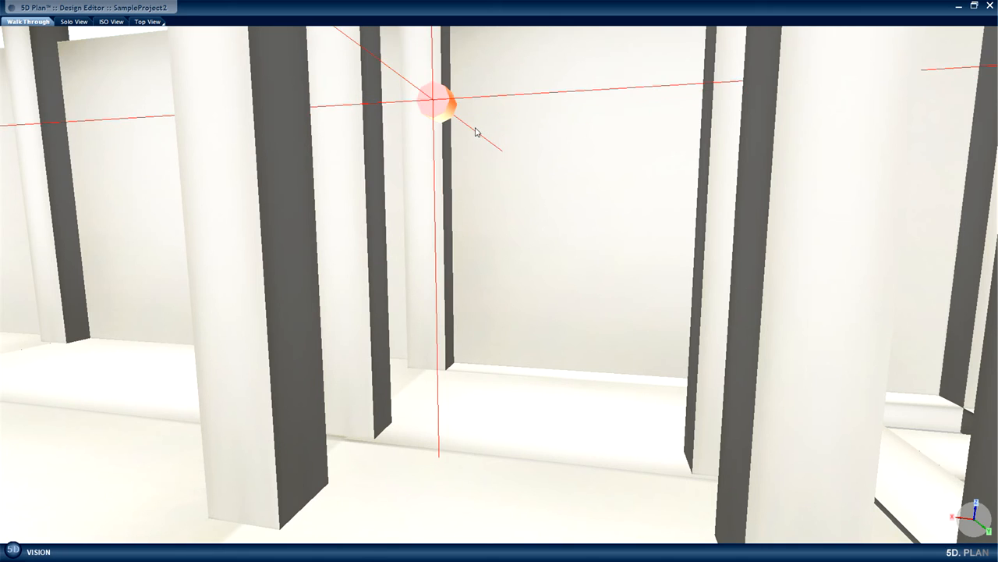
middle_drag(581, 196, 203, 202)
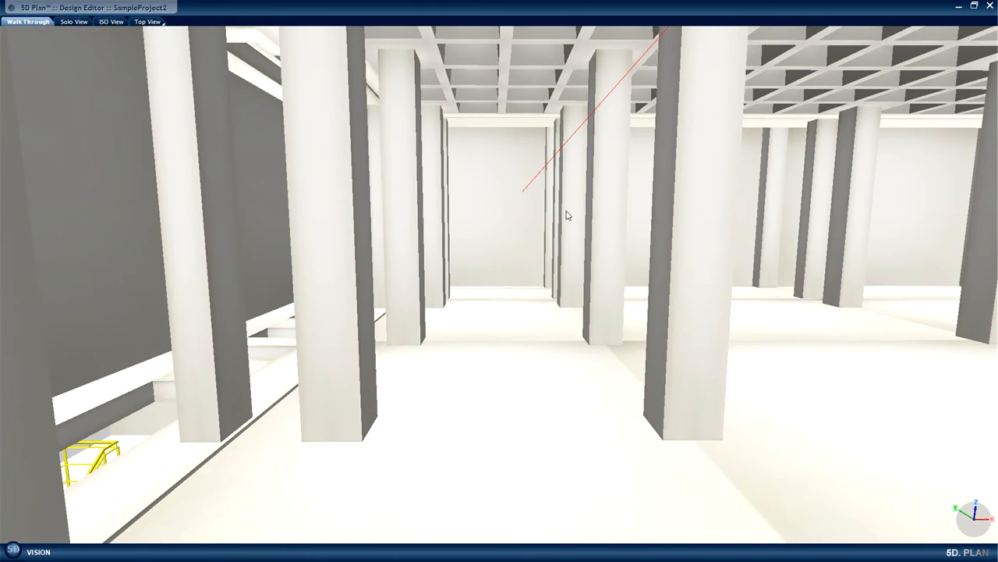
click(566, 210)
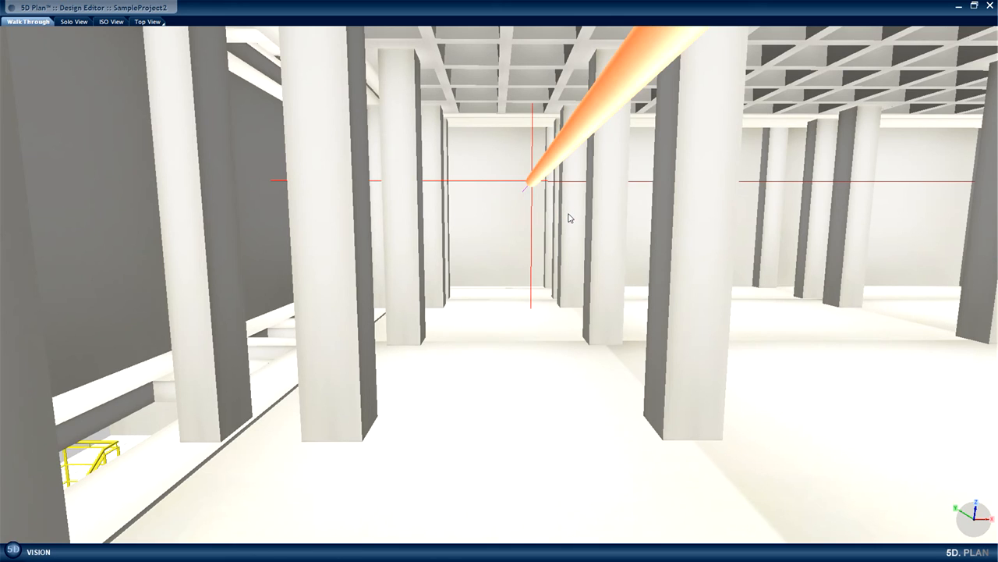
Insert a tee with a 200 mm branch into the 300 mm pipe and rotate the branch diagonally downward toward the open bay.
mouse_move(555, 238)
middle_down()
mouse_move(897, 261)
mouse_move(335, 205)
middle_up()
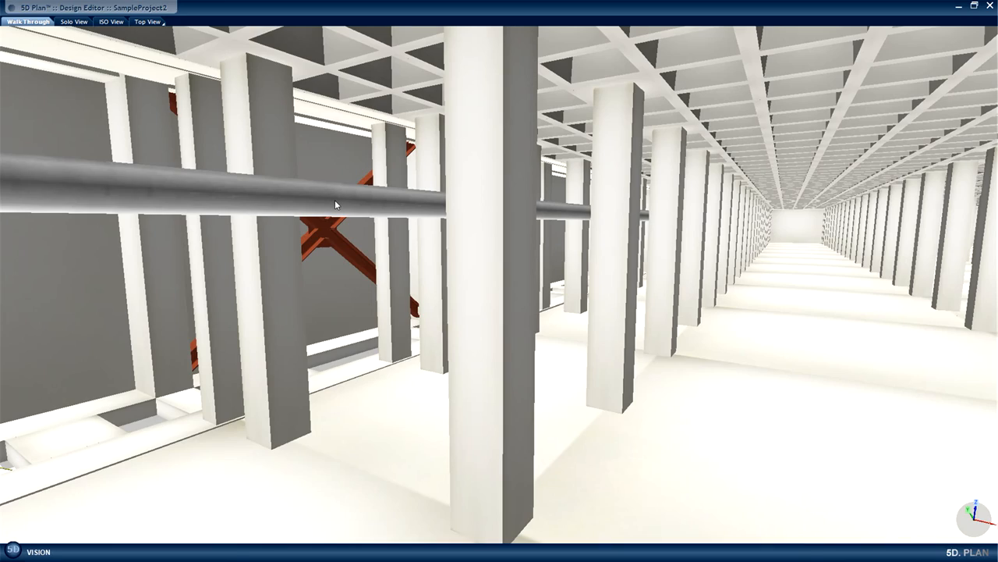
right_click(336, 205)
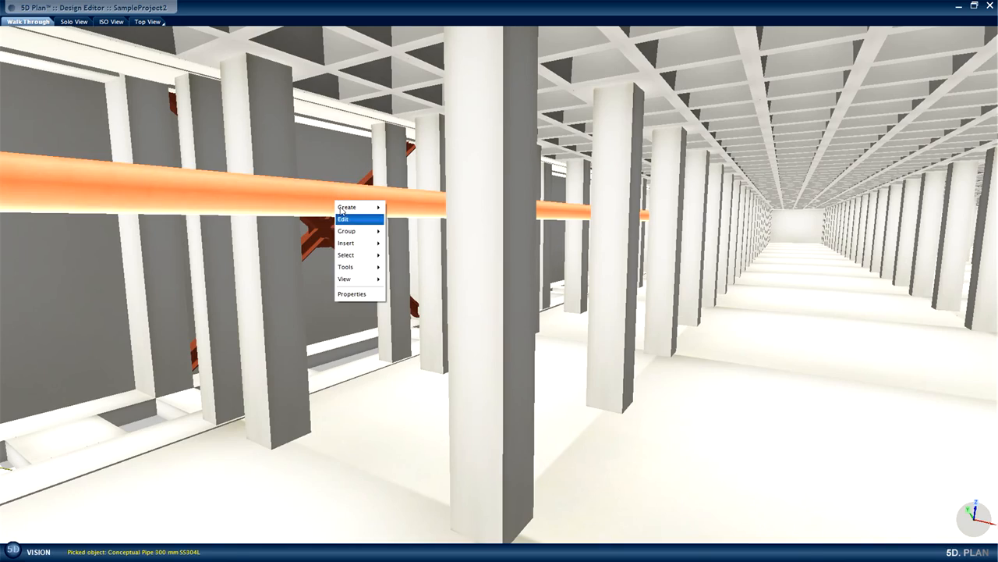
mouse_move(355, 244)
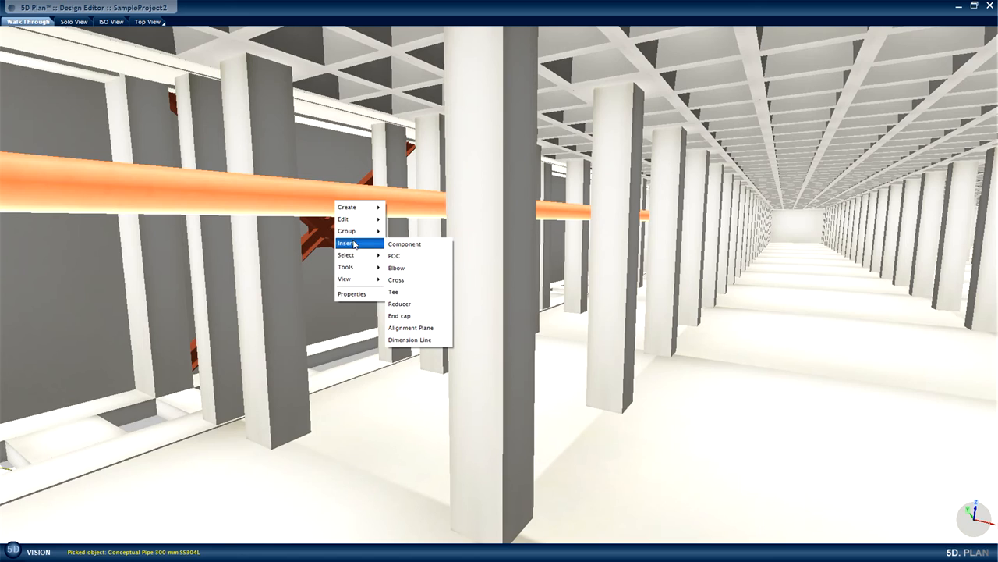
click(405, 294)
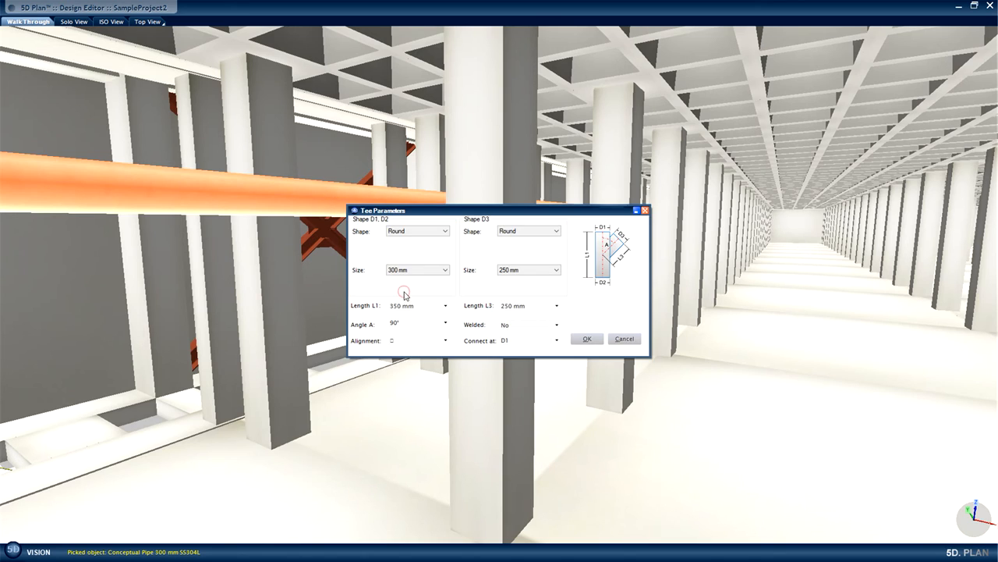
click(557, 270)
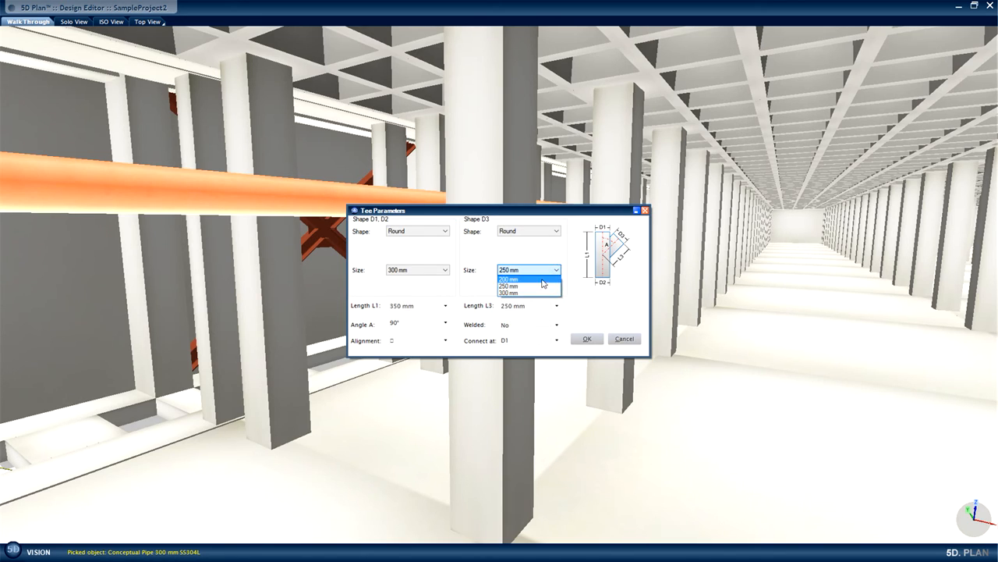
click(543, 282)
click(581, 338)
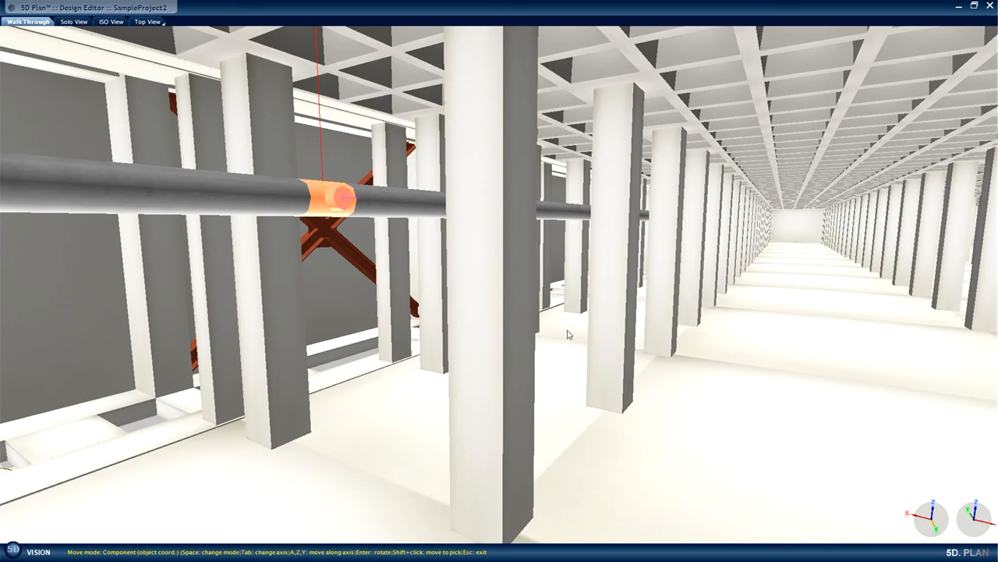
key(Return)
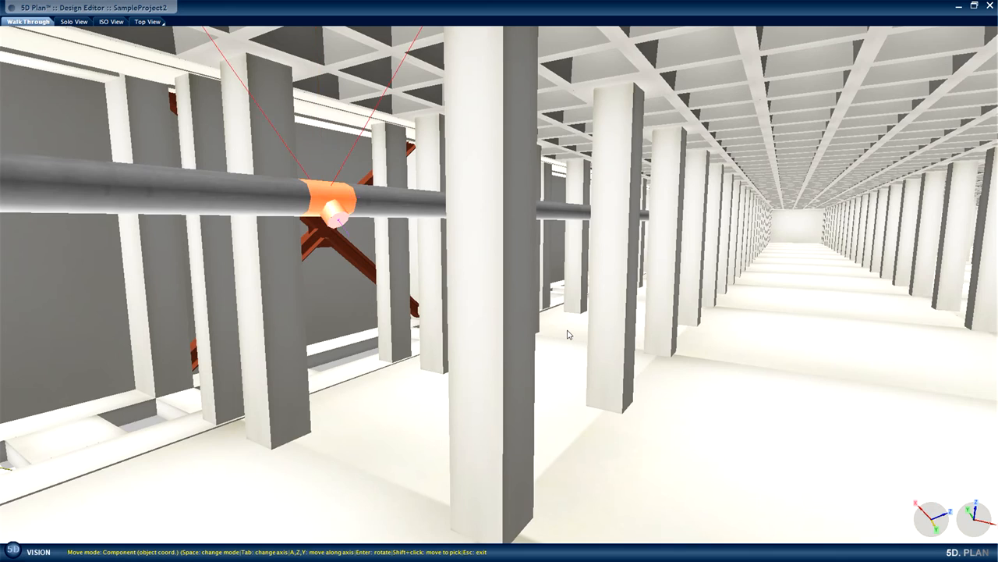
Create a connection from the tee's 200 mm branch joint and extend a short pipe diagonally downward.
click(336, 222)
right_click(337, 222)
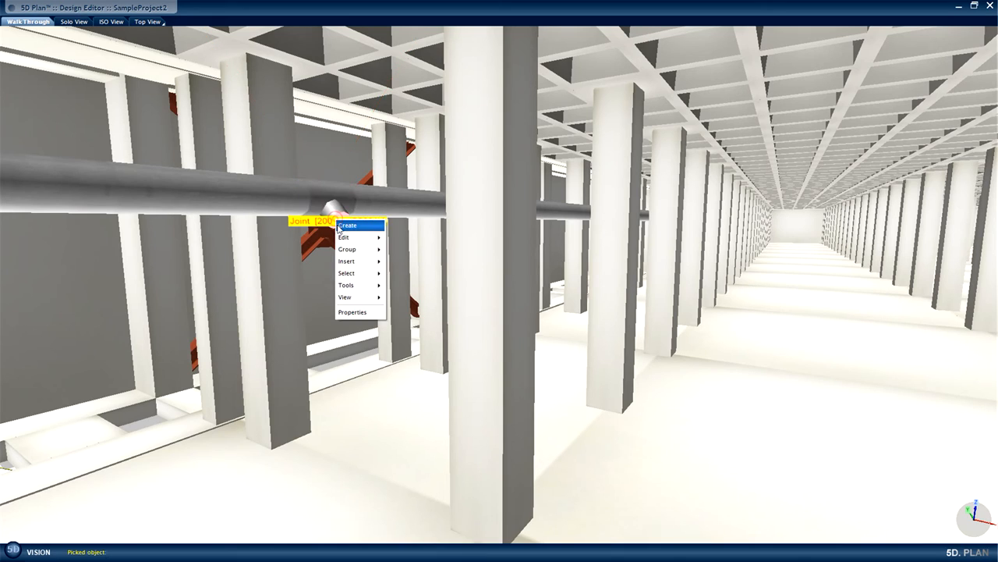
mouse_move(356, 221)
click(421, 226)
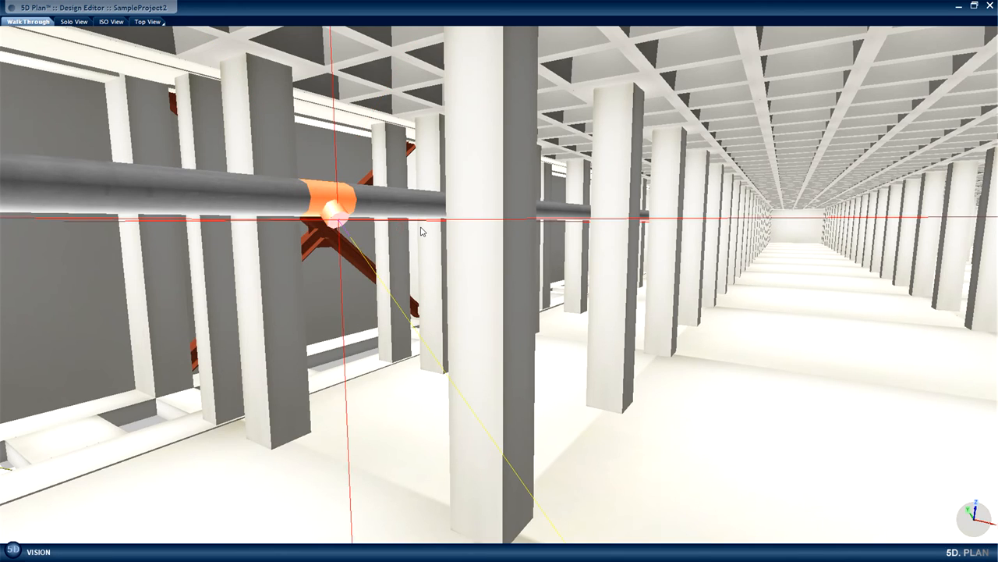
scroll(421, 232, up, 4)
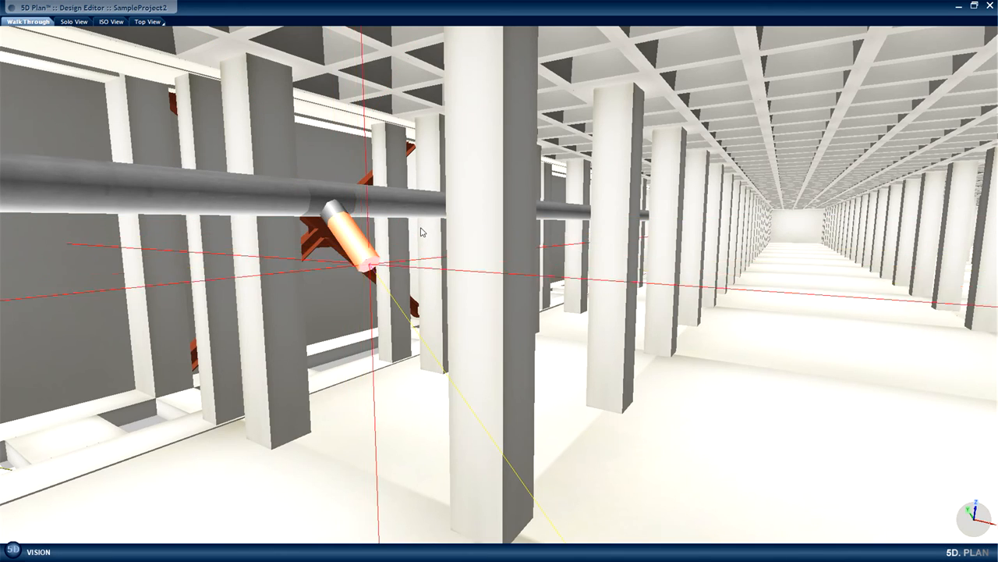
Add a round 200 mm, 45° elbow to the short pipe and turn its outlet horizontally away from the 300 mm header.
click(421, 232)
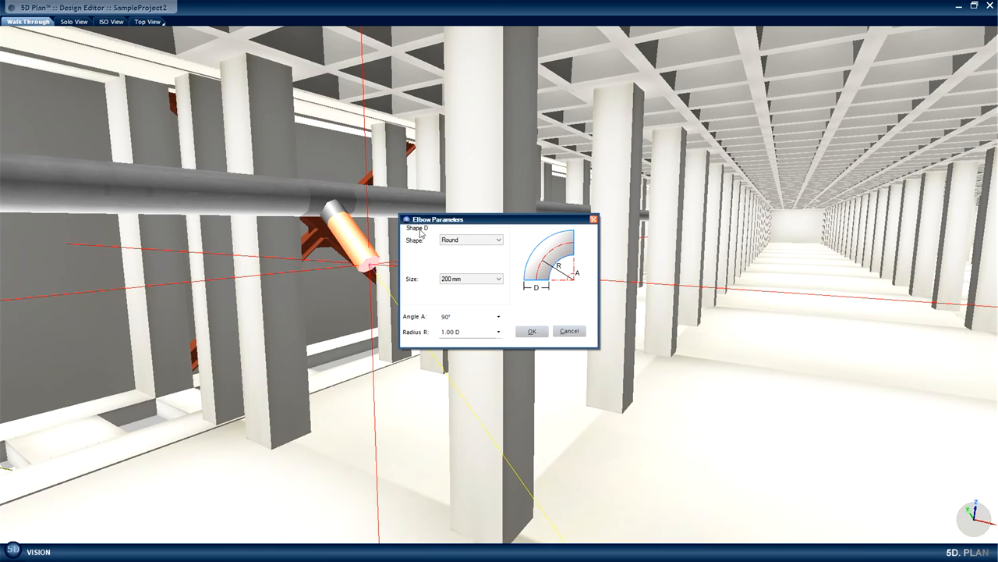
click(499, 318)
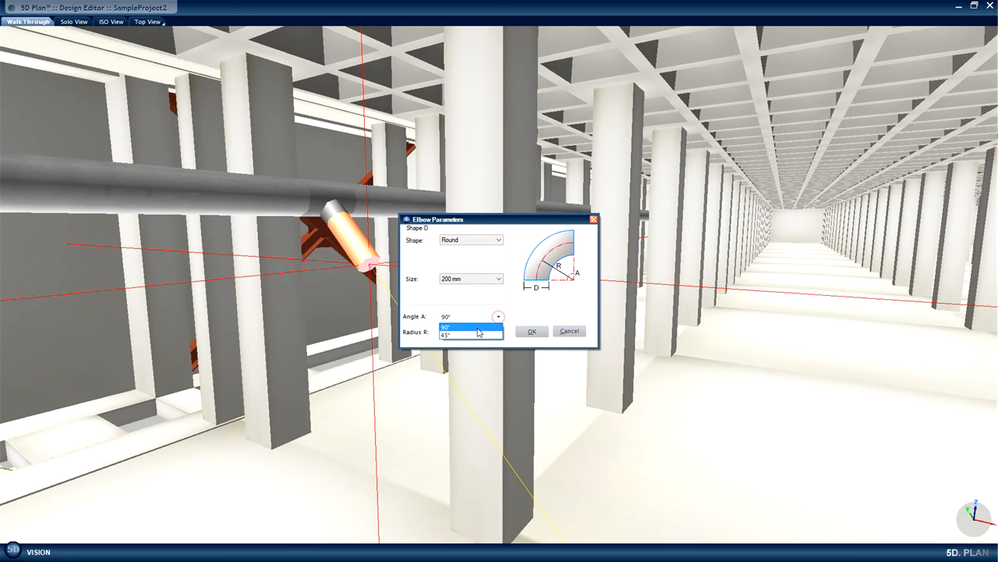
click(468, 325)
click(530, 332)
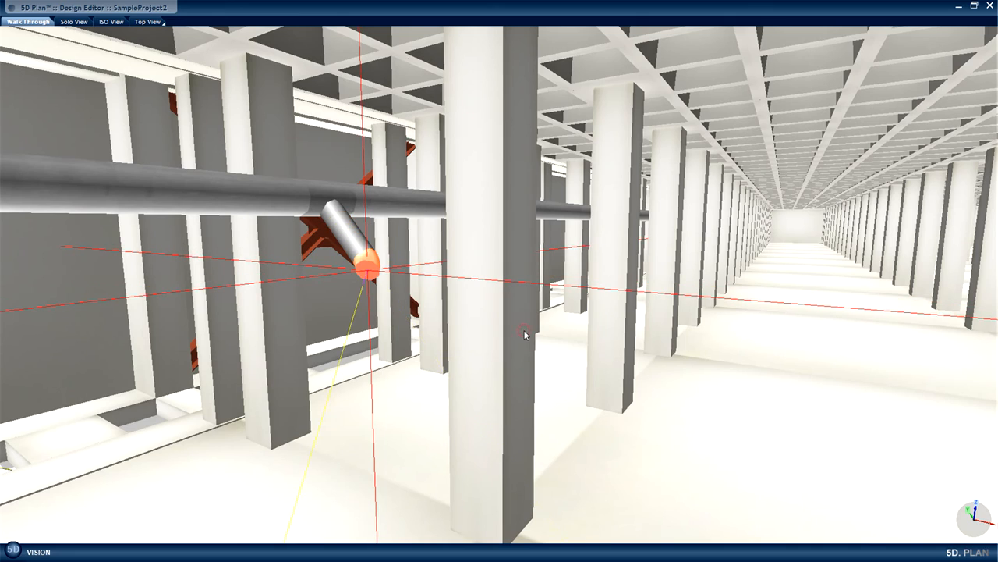
key(Right)
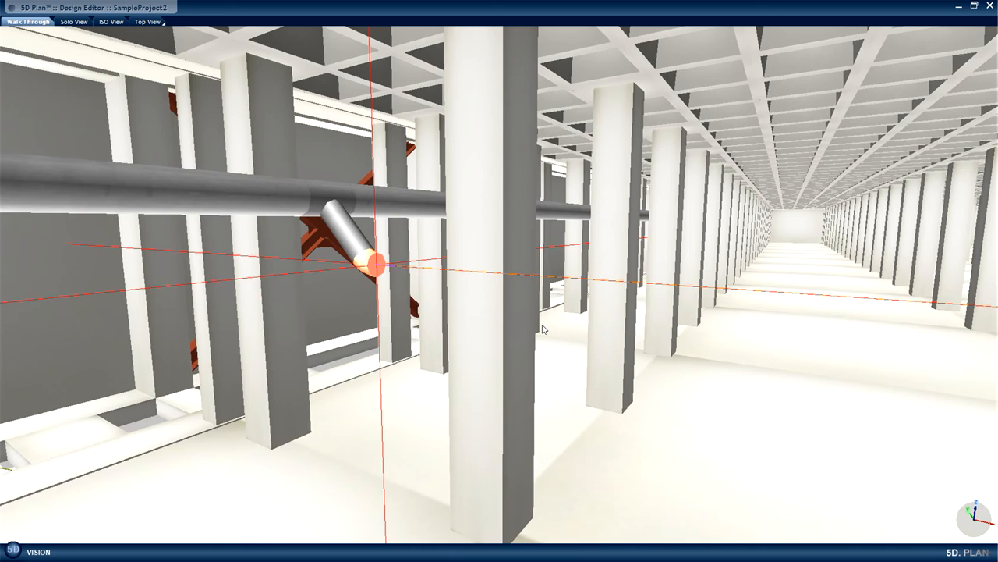
Extend the 200 mm pipe straight out from the elbow across the column bays toward the far wall.
scroll(543, 329, up, 4)
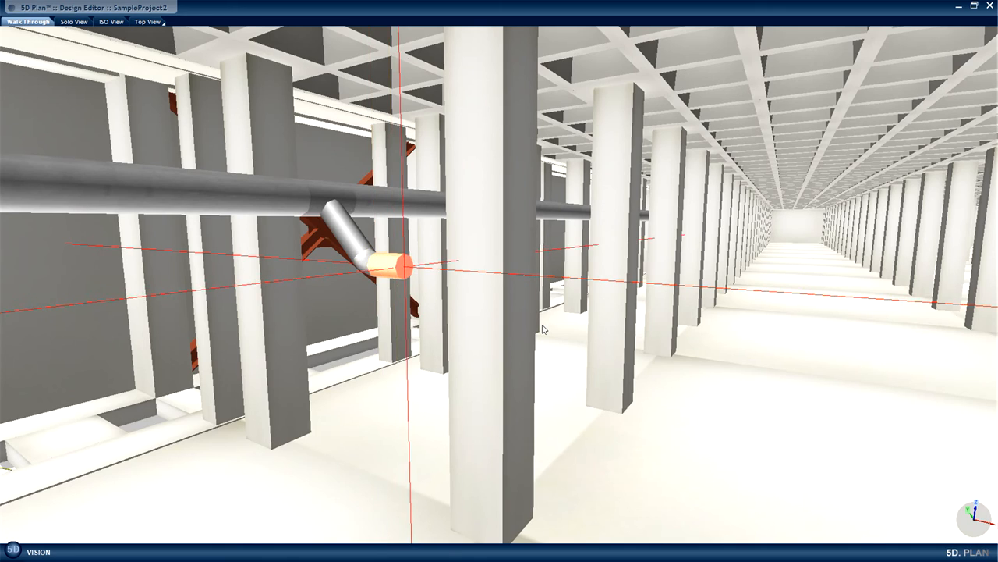
drag(465, 329, 651, 330)
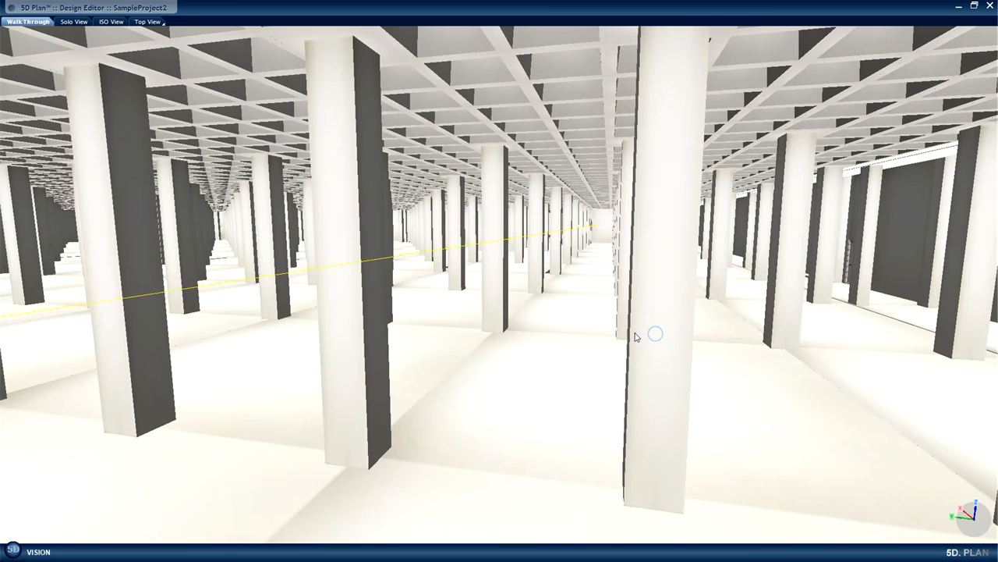
click(604, 234)
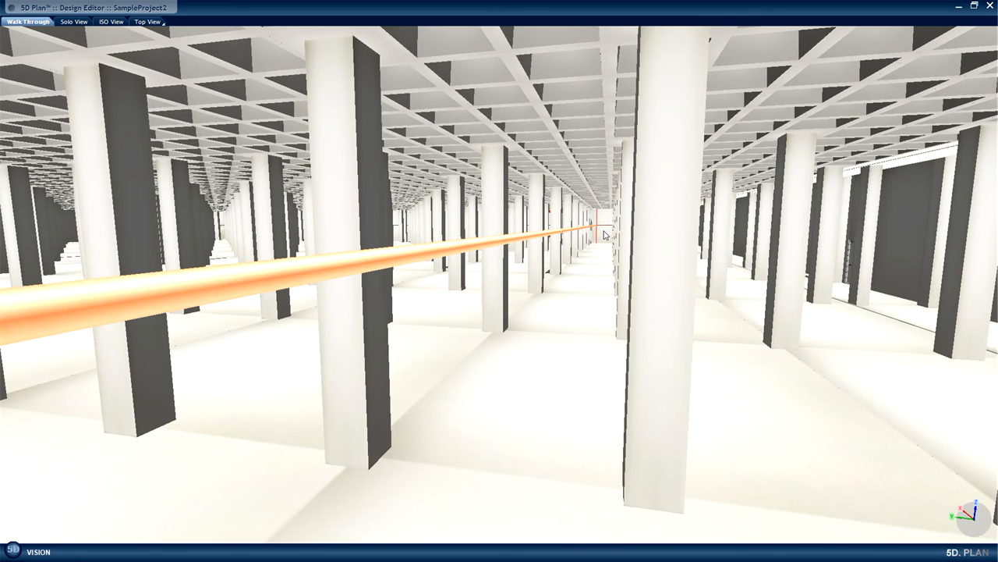
drag(537, 317, 419, 336)
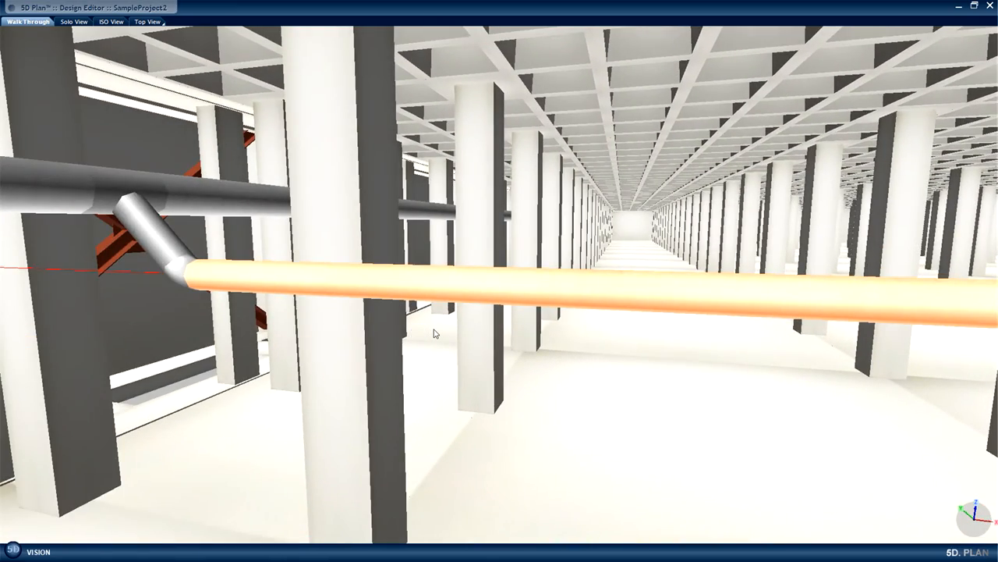
mouse_move(596, 468)
mouse_down()
mouse_move(642, 419)
mouse_move(642, 397)
mouse_move(587, 354)
mouse_move(583, 342)
mouse_move(592, 347)
mouse_move(598, 339)
mouse_up()
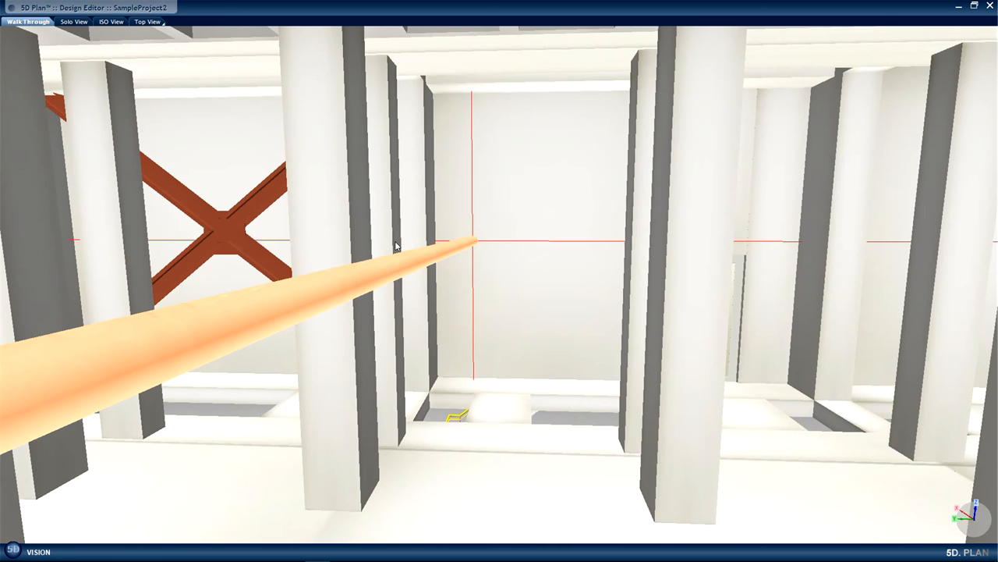
Insert a tee with an 80 mm branch into the 200 mm pipe near the elbow and rotate the branch to horizontal.
drag(395, 244, 397, 246)
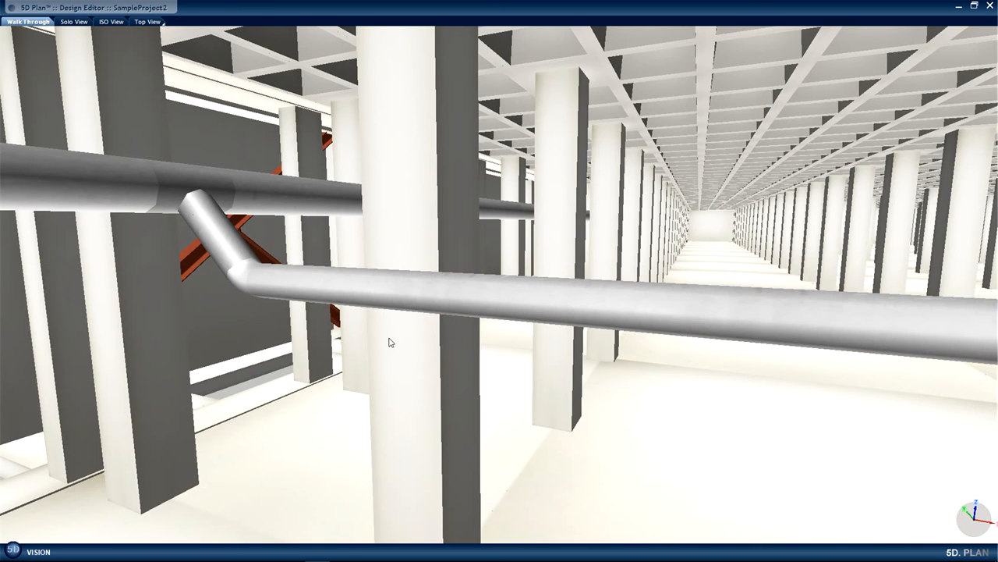
right_click(366, 292)
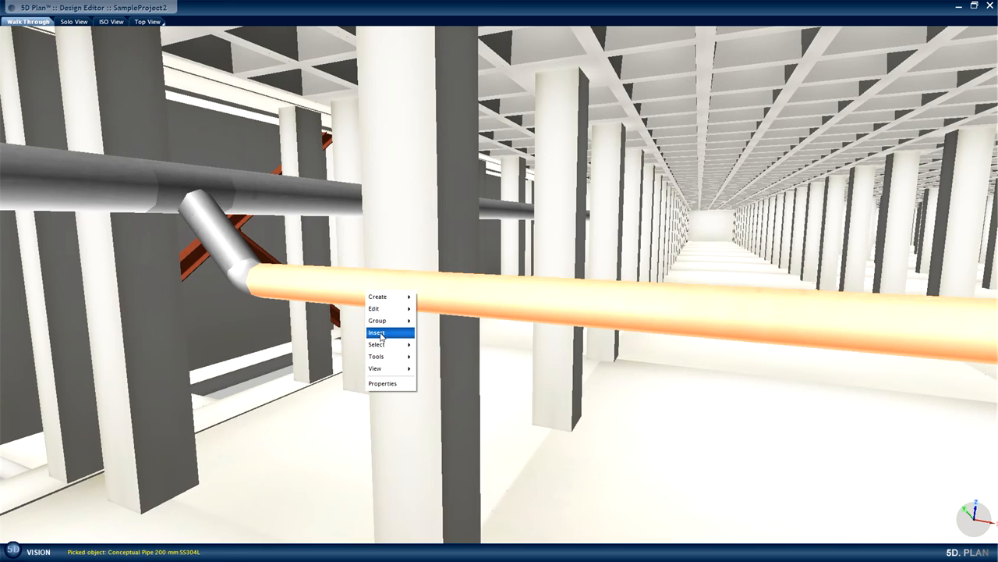
mouse_move(386, 333)
click(425, 382)
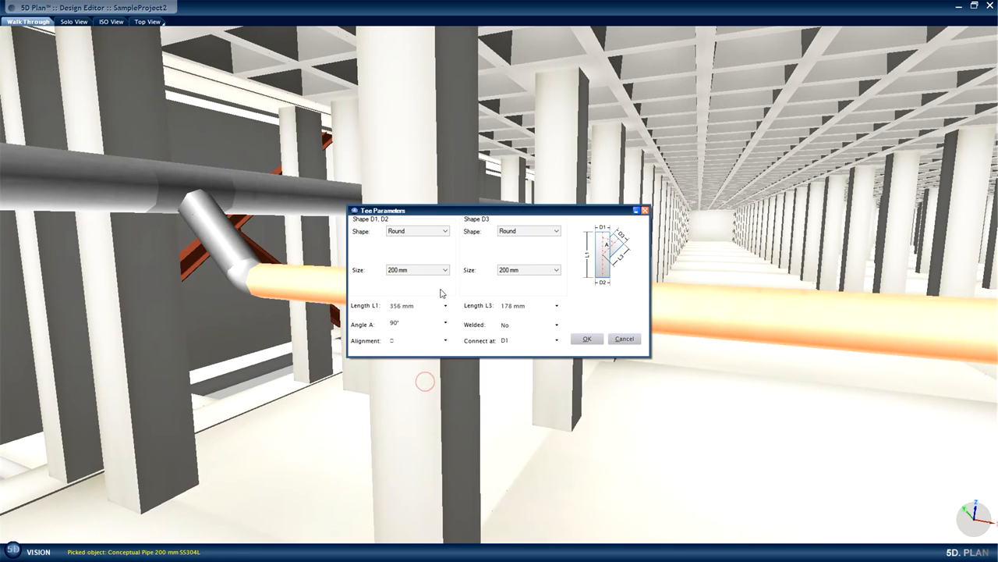
click(557, 272)
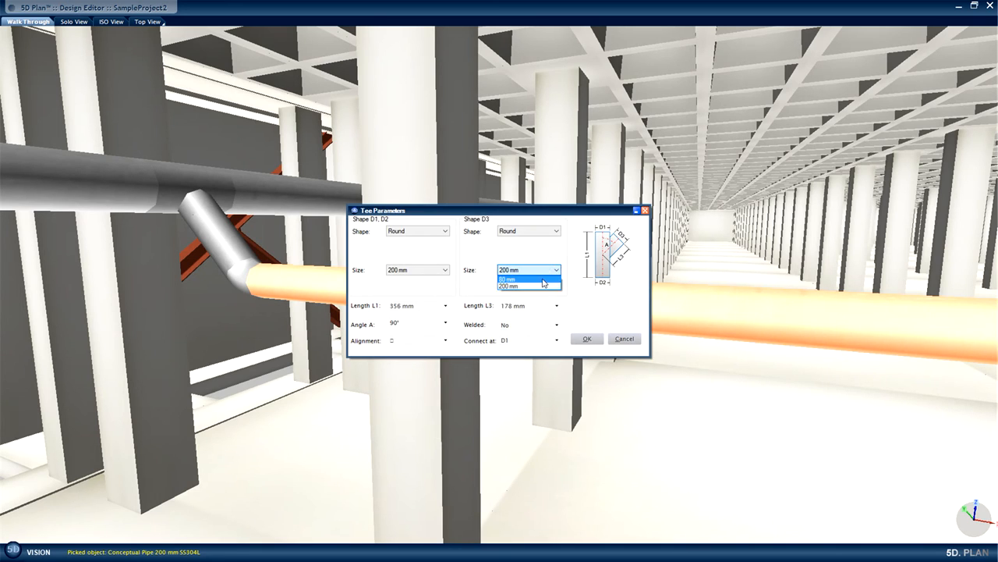
click(541, 278)
click(586, 338)
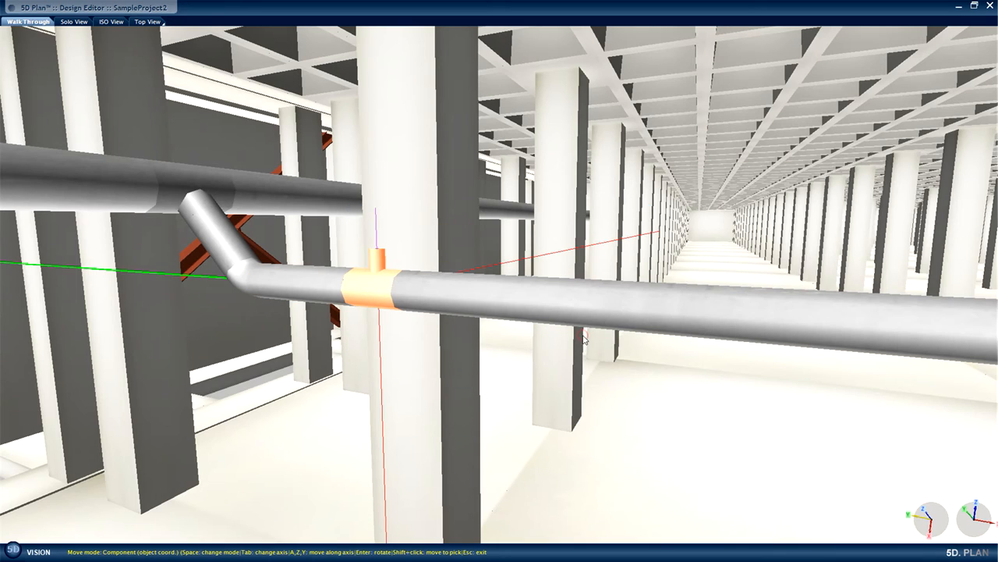
key(Return)
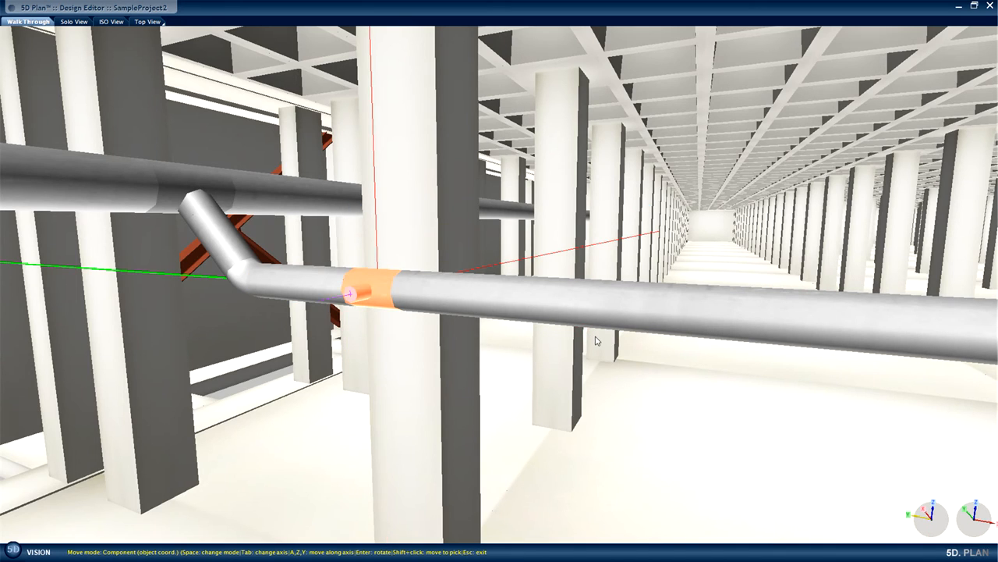
Shift the 80 mm branch tee slightly along the 200 mm pipe away from the elbow and end the move.
key(a)
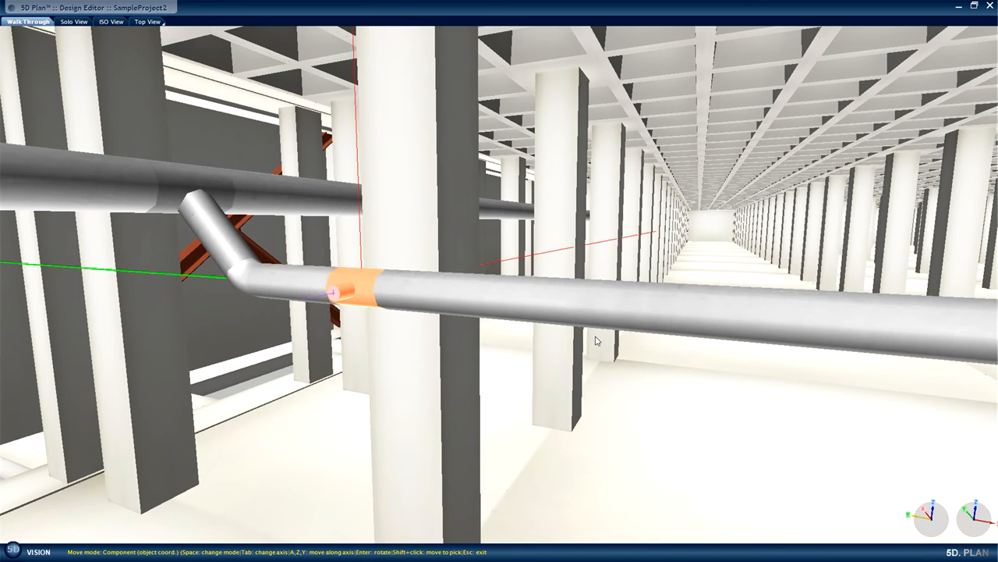
key(z)
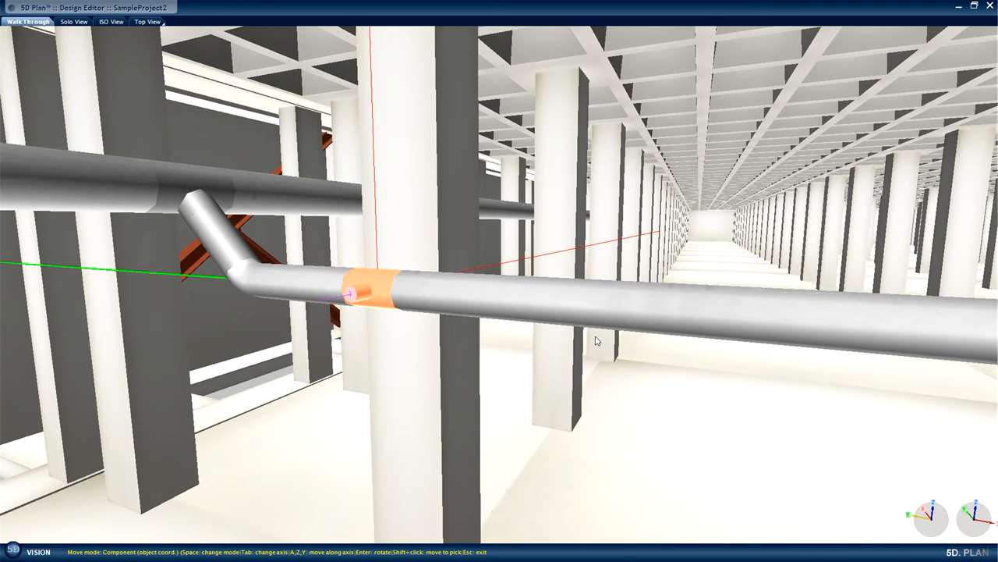
key(z)
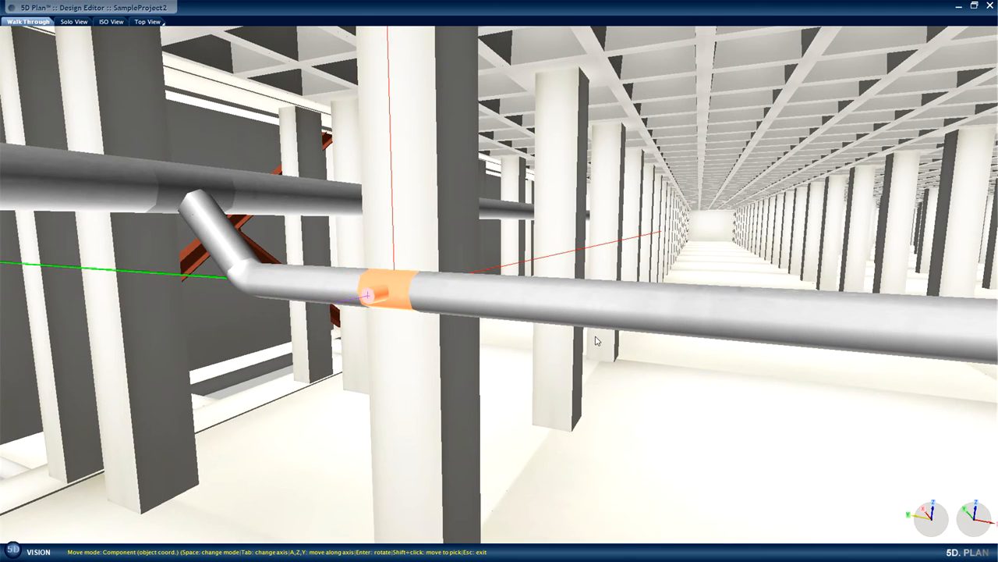
key(Escape)
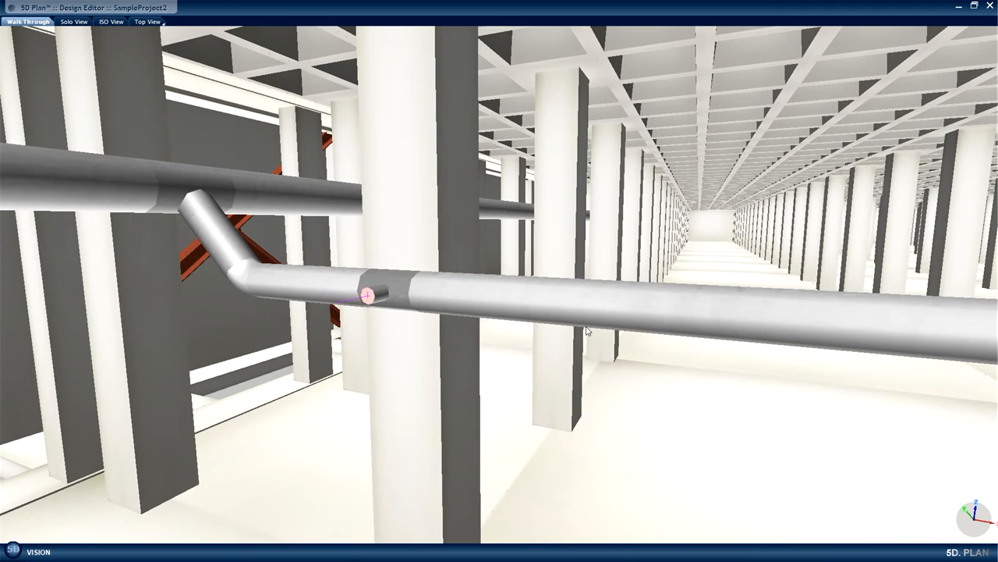
Connect the SL-0021_SS304L 80A ball valve from the Systems of FAB library to the tee's 80 mm branch joint.
right_click(368, 299)
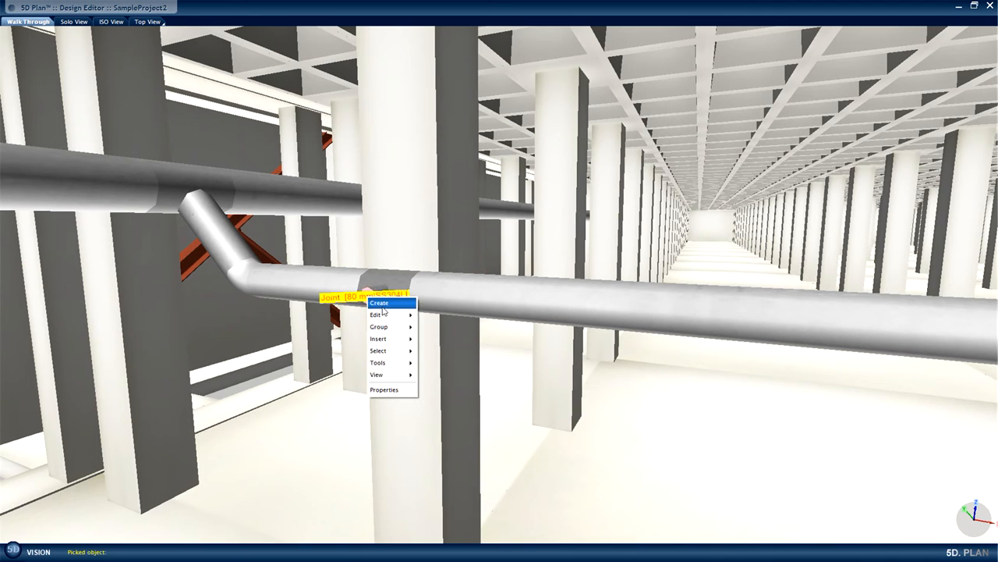
mouse_move(383, 307)
click(426, 309)
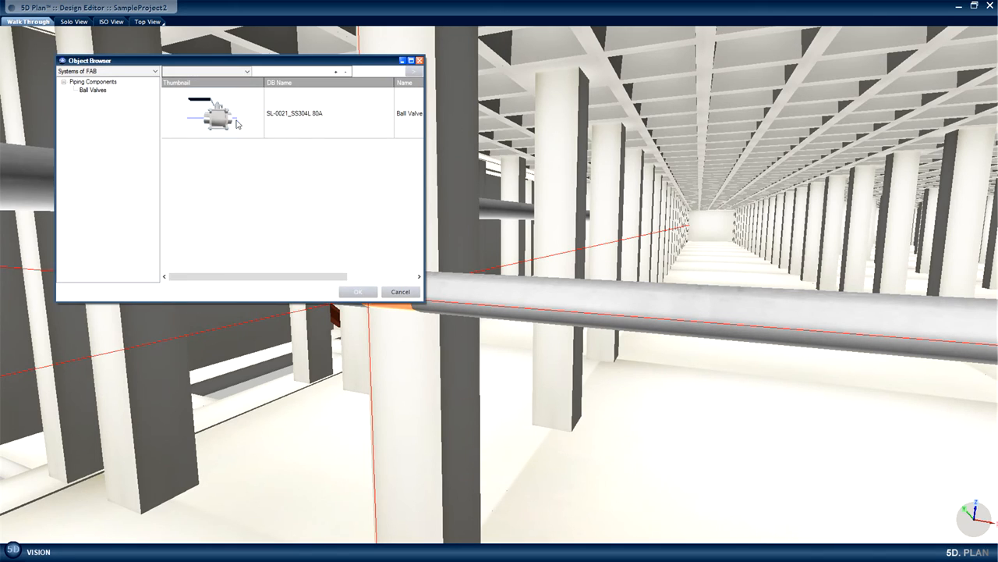
click(238, 123)
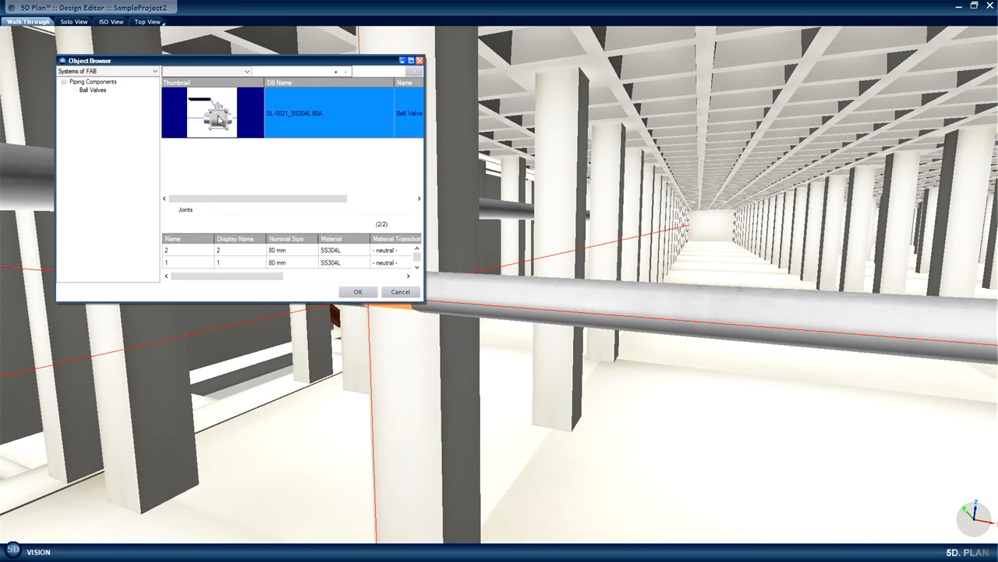
click(357, 292)
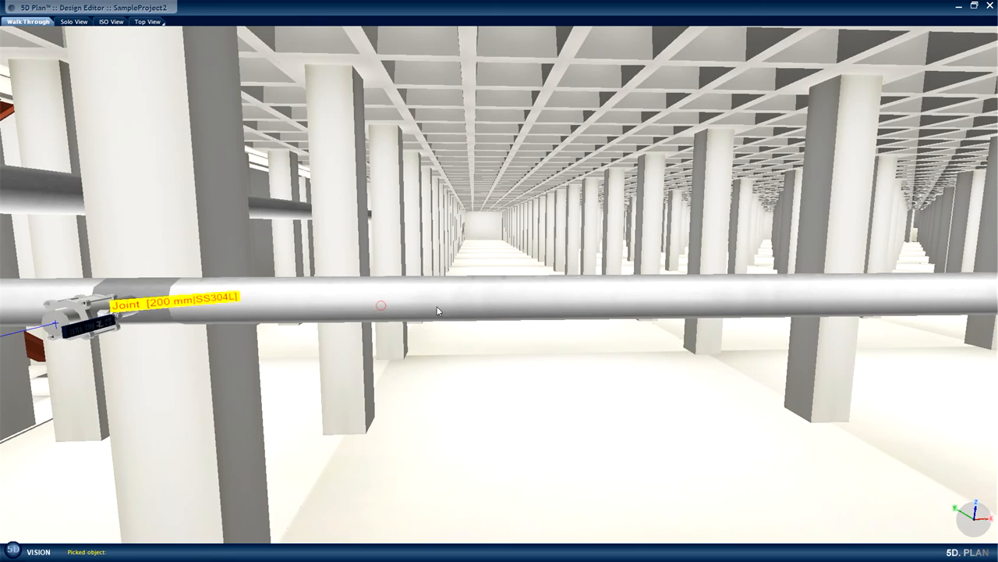
Open the properties of the 200 mm pipe beside the valve tee.
right_click(493, 307)
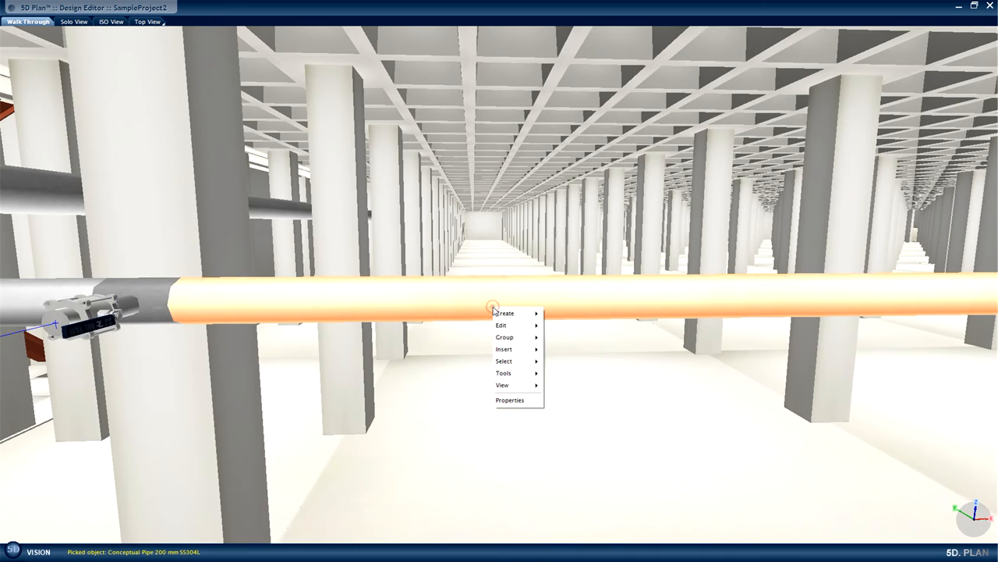
click(507, 400)
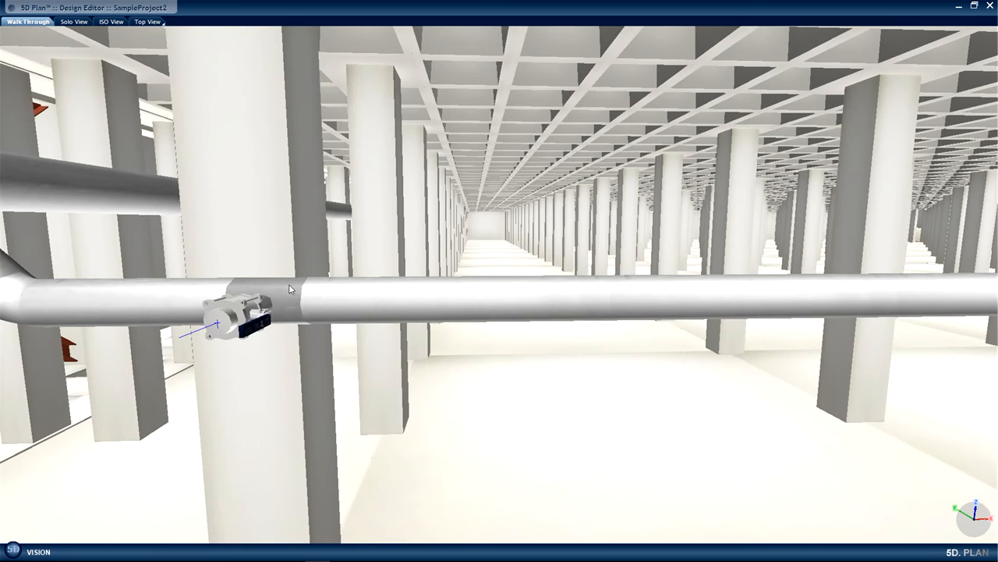
Set up an array copy on pipe for the tee and its 80A ball valve, with the tee as component and the 200 mm pipe as target.
click(252, 308)
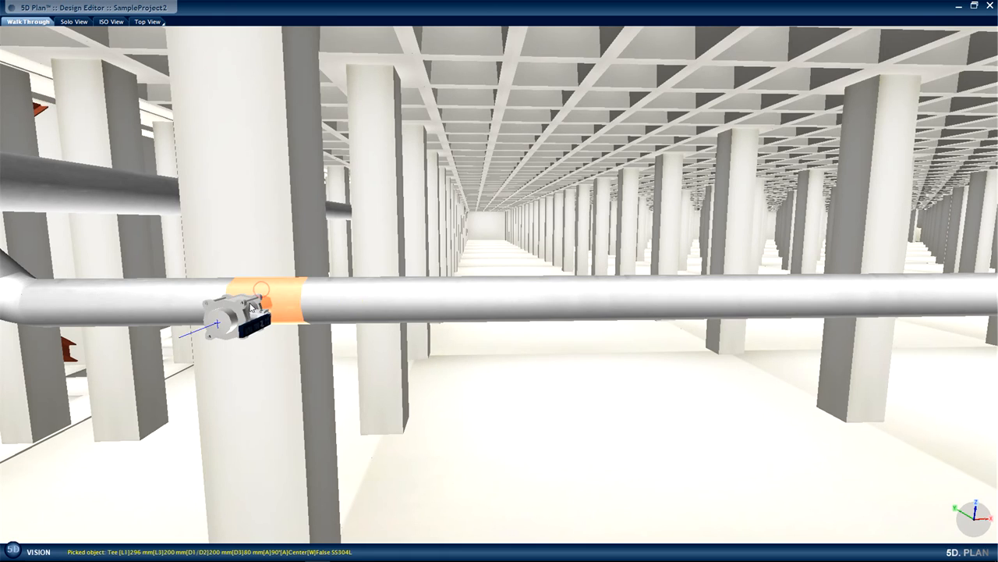
click(243, 310)
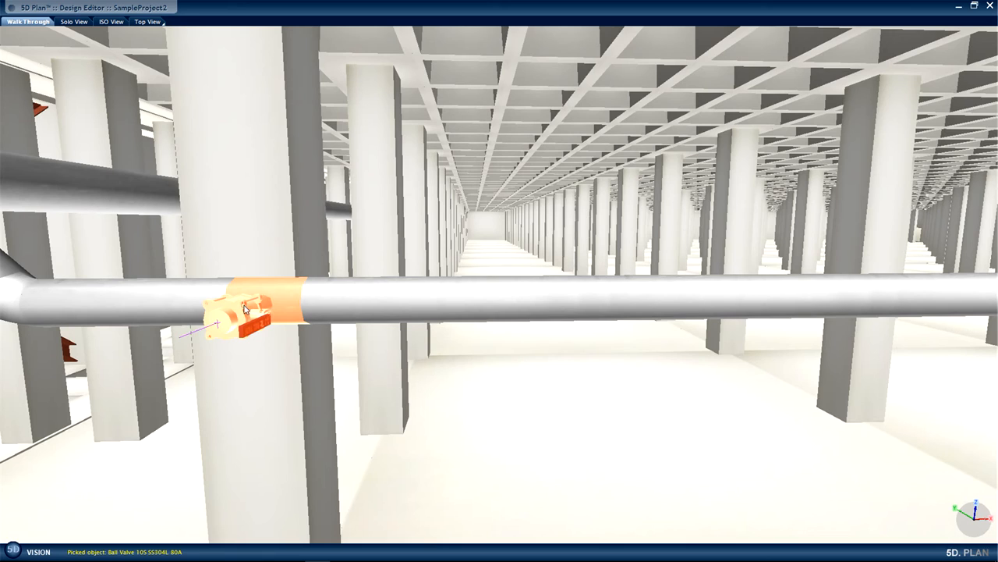
right_click(245, 310)
mouse_move(261, 344)
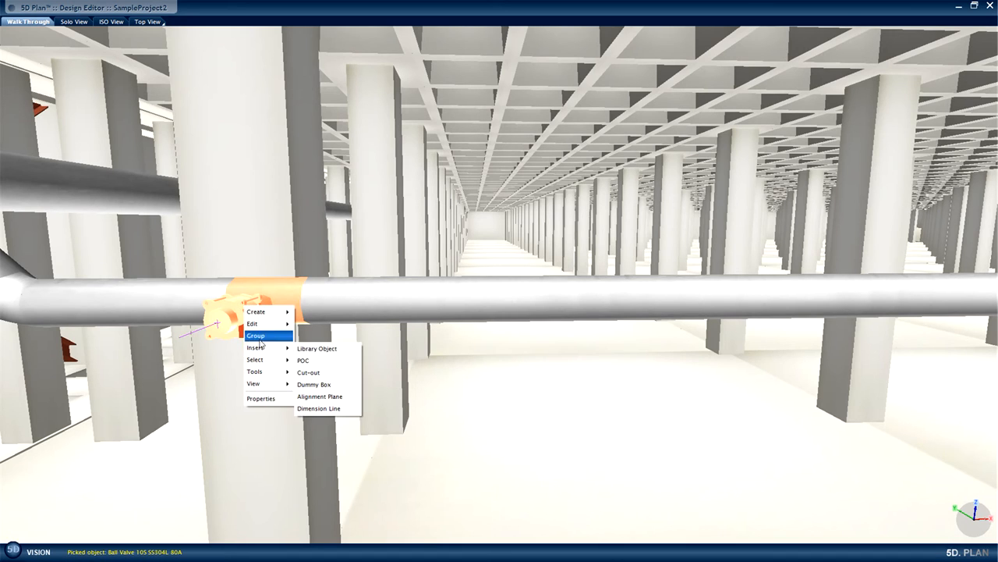
mouse_move(265, 324)
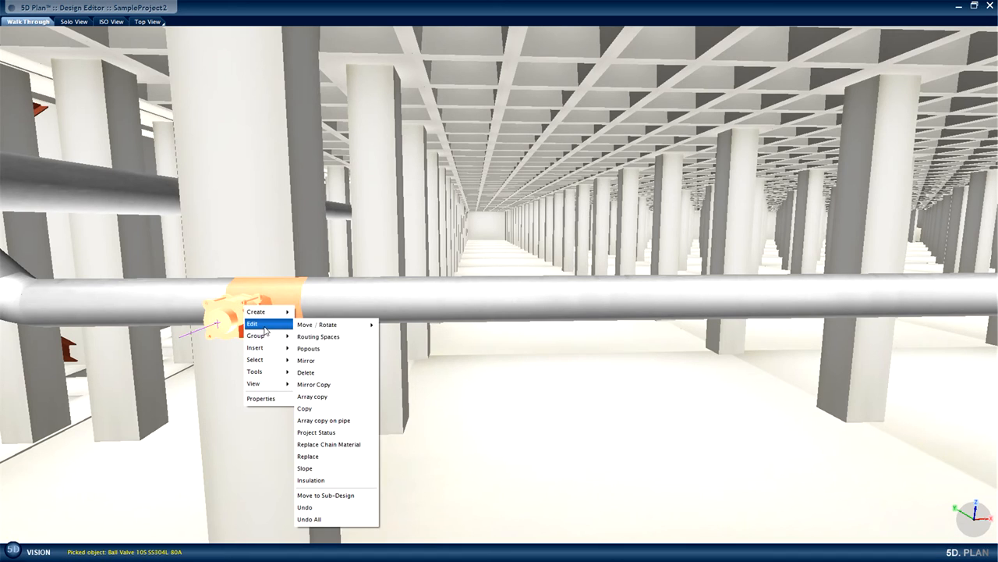
click(329, 421)
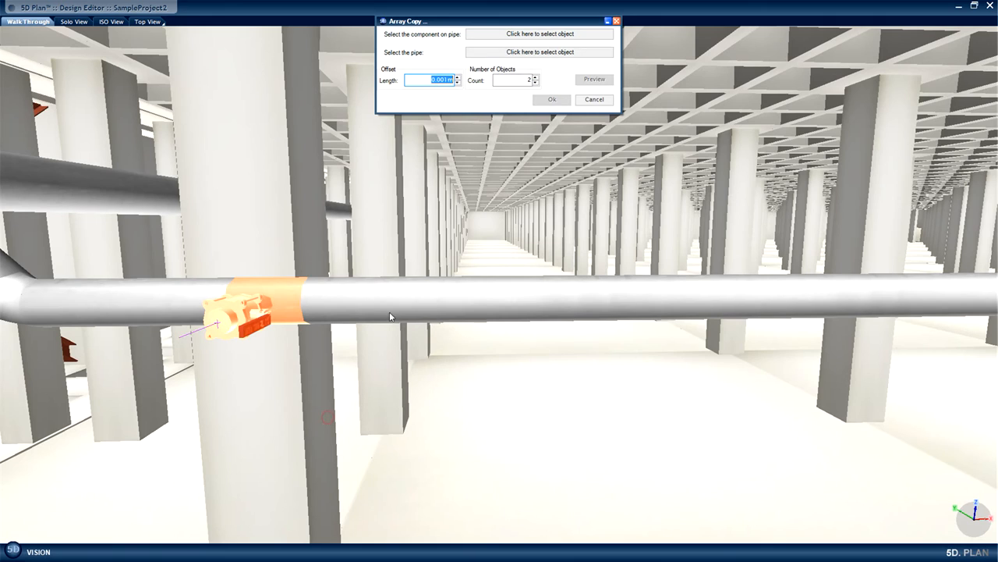
click(538, 35)
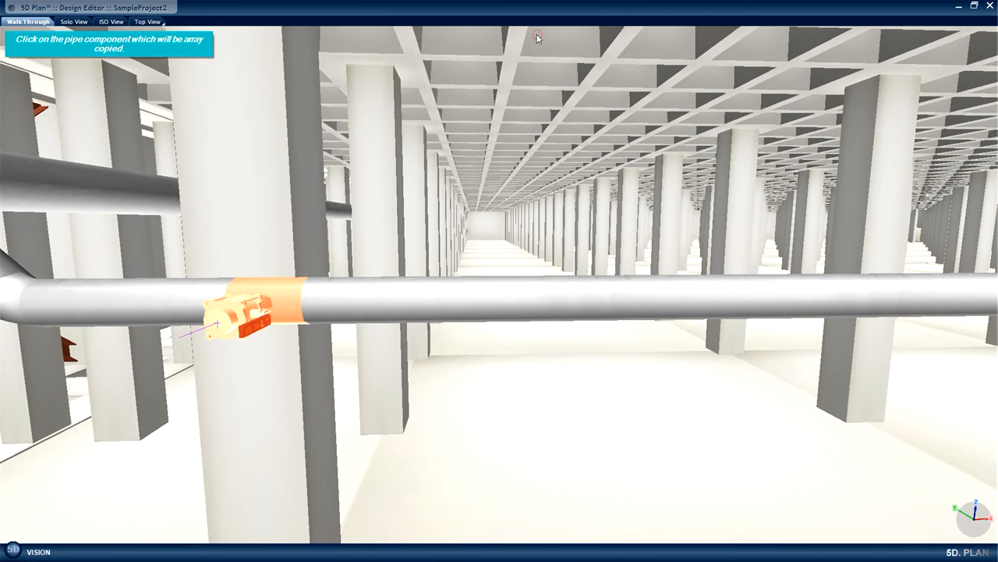
click(284, 306)
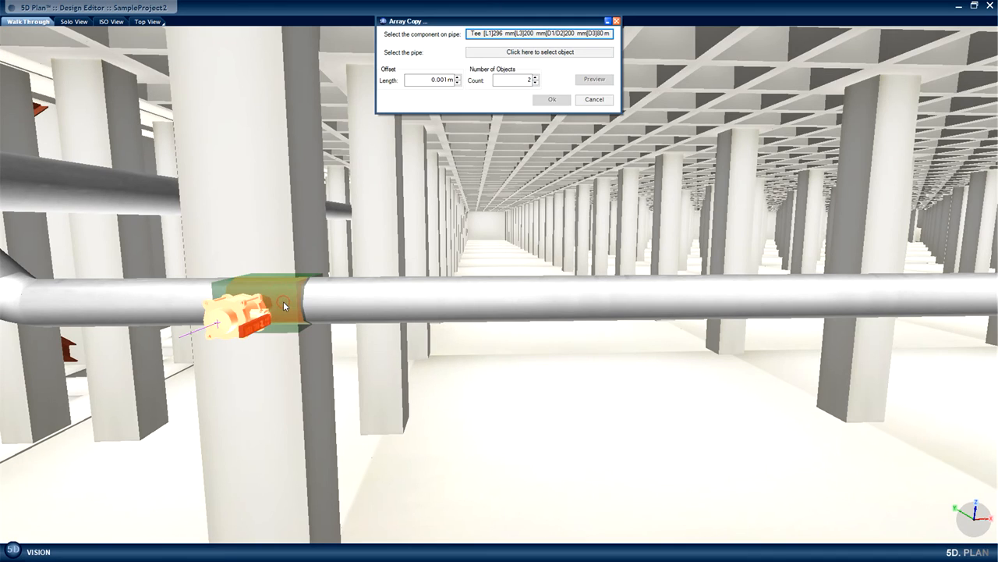
click(549, 55)
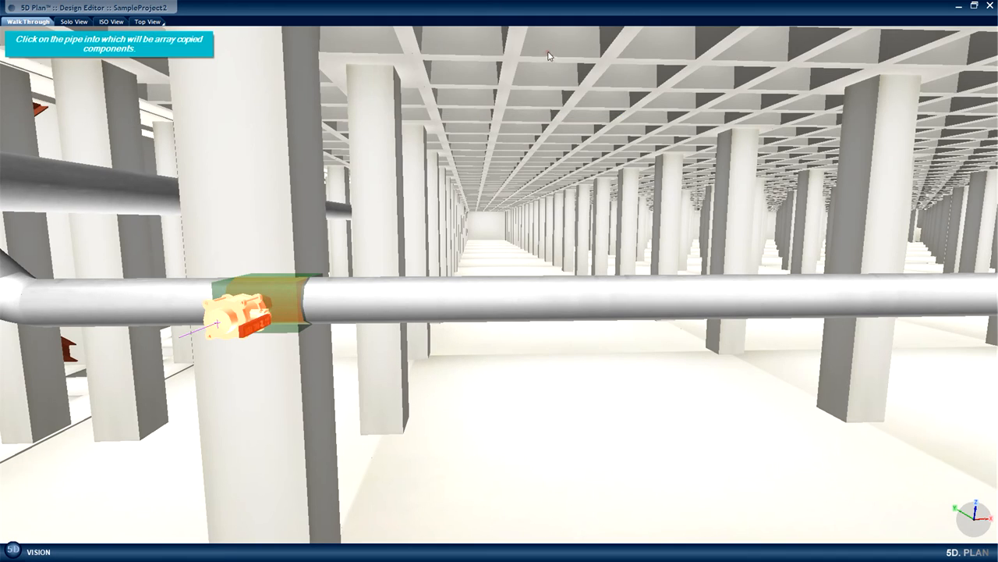
click(581, 302)
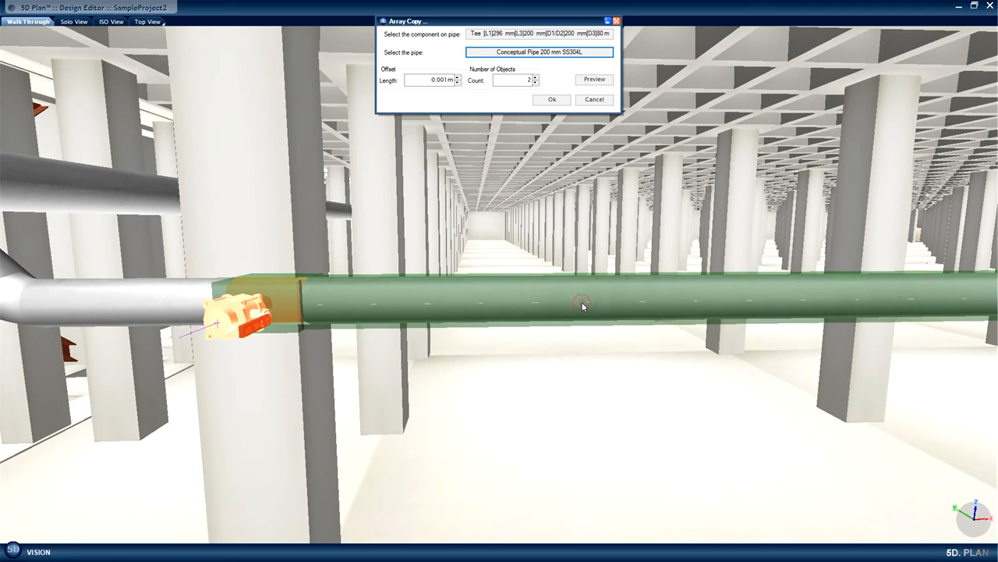
Set the array's offset length to 1.2 m and the object count to 55, and preview the valve take-offs.
double_click(440, 81)
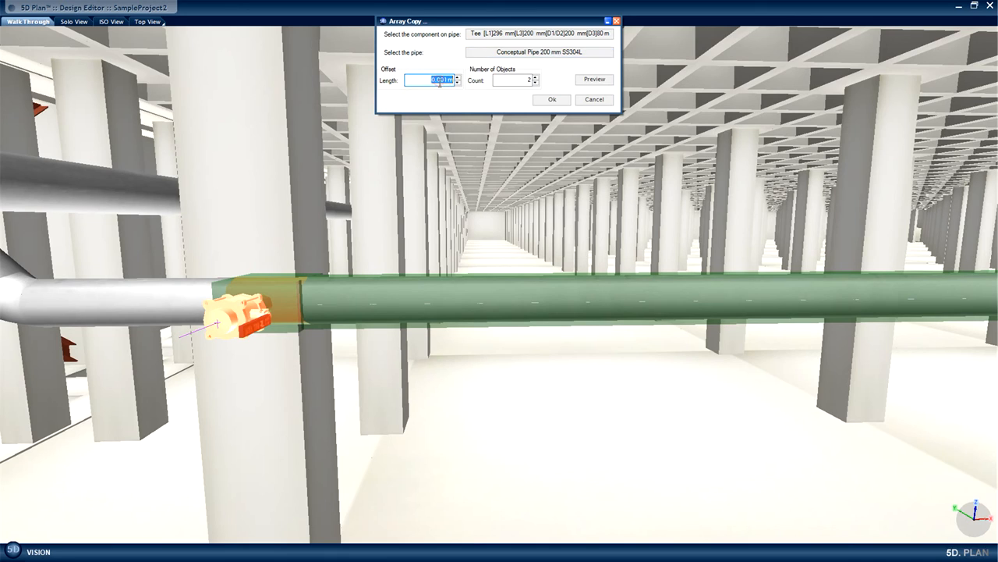
text(1.2)
double_click(529, 80)
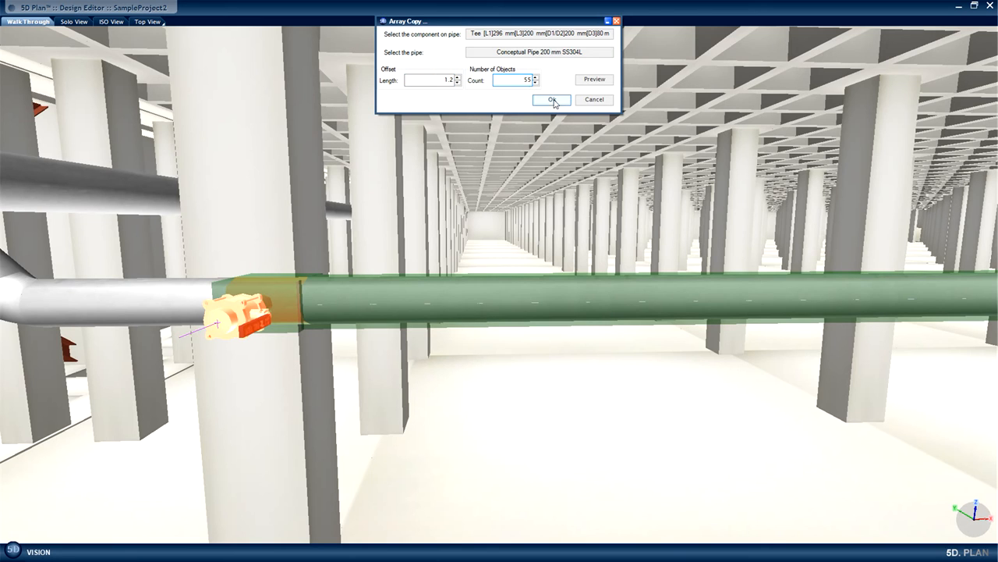
click(599, 81)
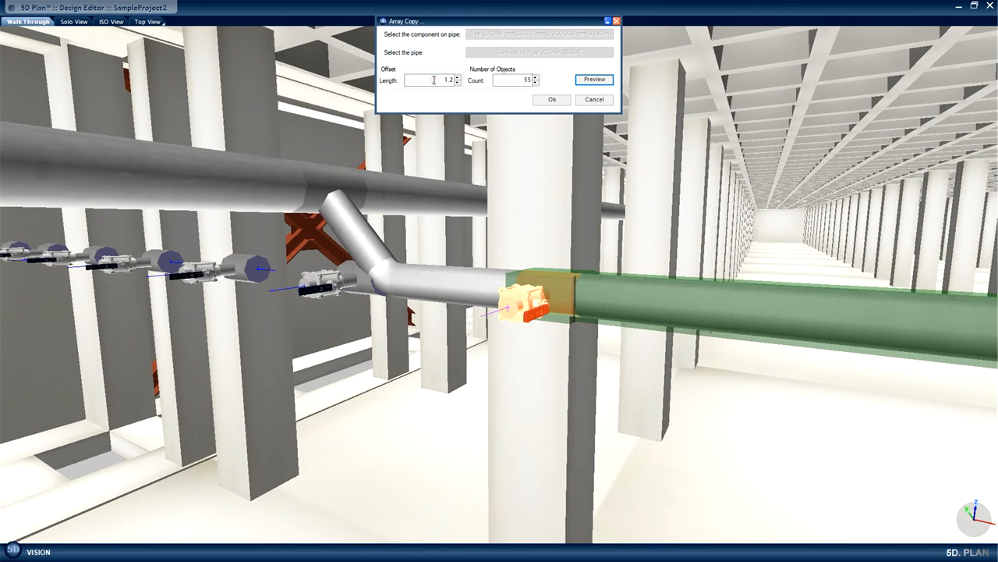
Reverse the array's offset to -1.2 m, preview it, inspect the take-offs at the pipe's far end, and apply the copy.
click(432, 79)
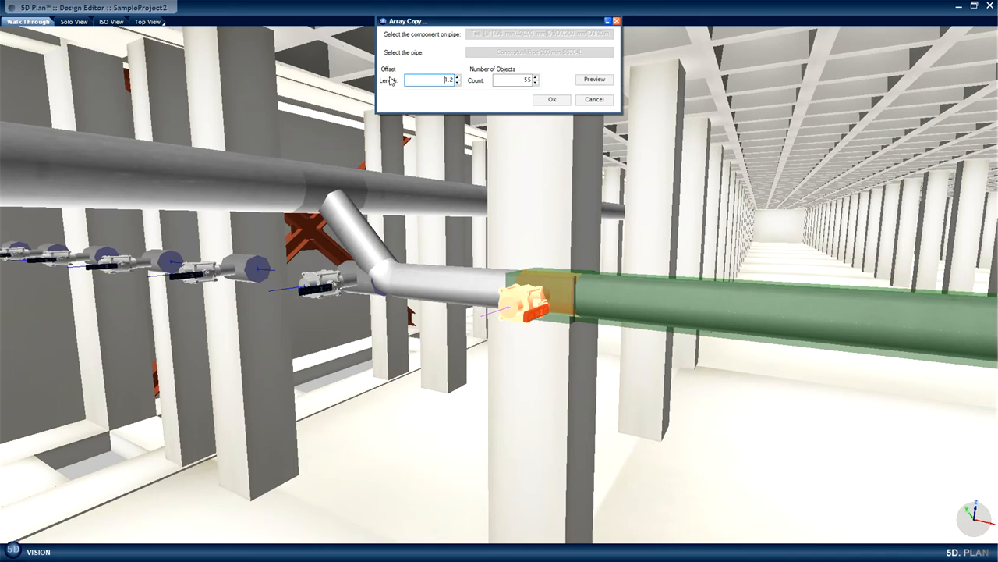
click(594, 79)
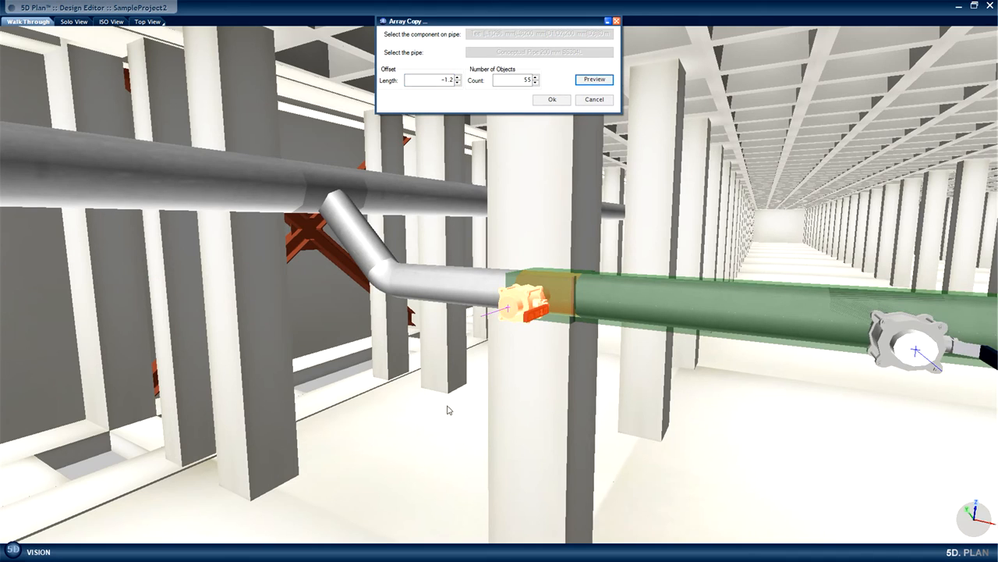
drag(447, 405, 590, 406)
mouse_move(556, 445)
mouse_down()
mouse_move(595, 377)
mouse_move(573, 282)
mouse_move(557, 276)
mouse_move(549, 287)
mouse_up()
drag(544, 328, 534, 306)
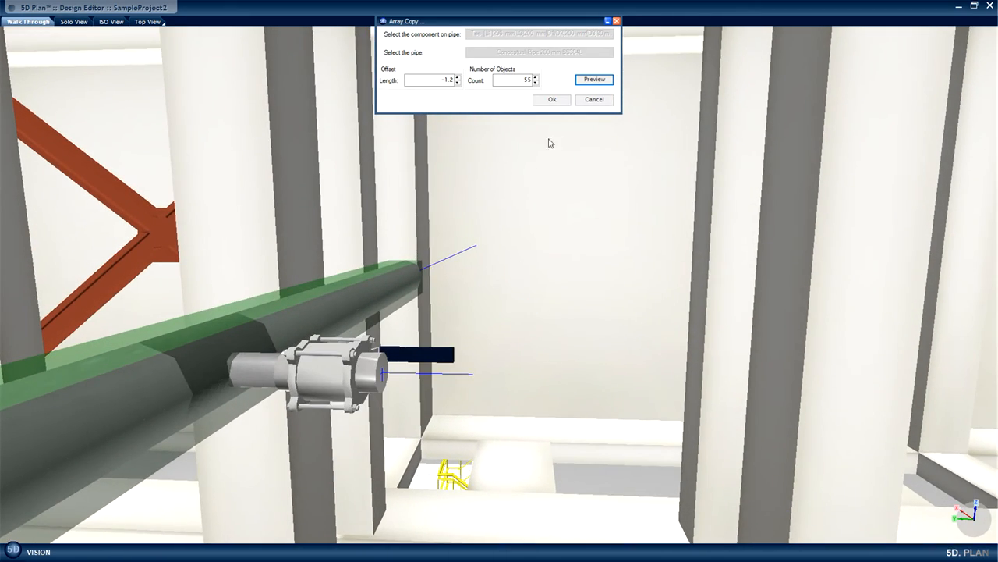
click(553, 99)
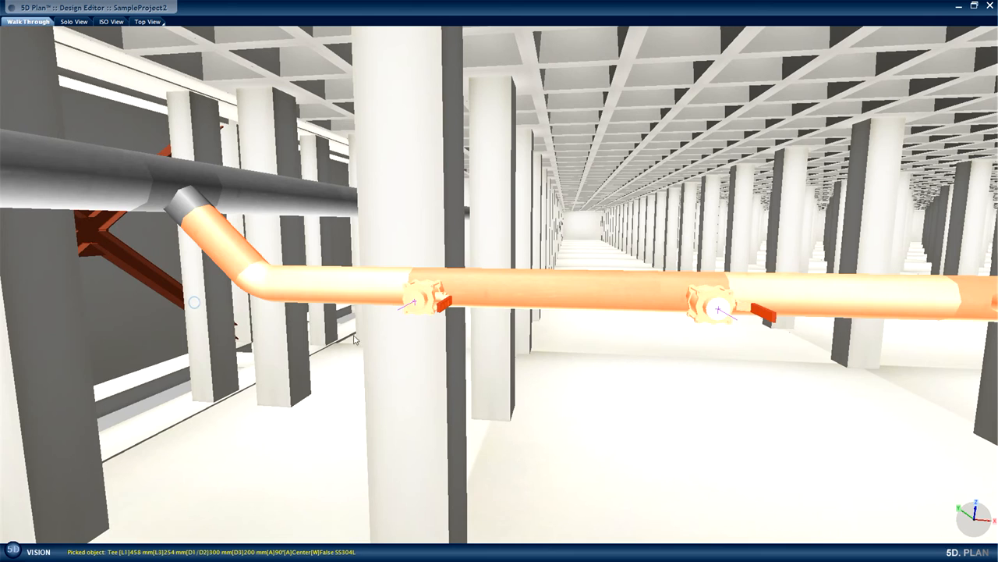
Group the 200 mm branch chain with its valved take-offs, leaving out the header tee, under the name PCW Branch 01.
drag(356, 340, 598, 330)
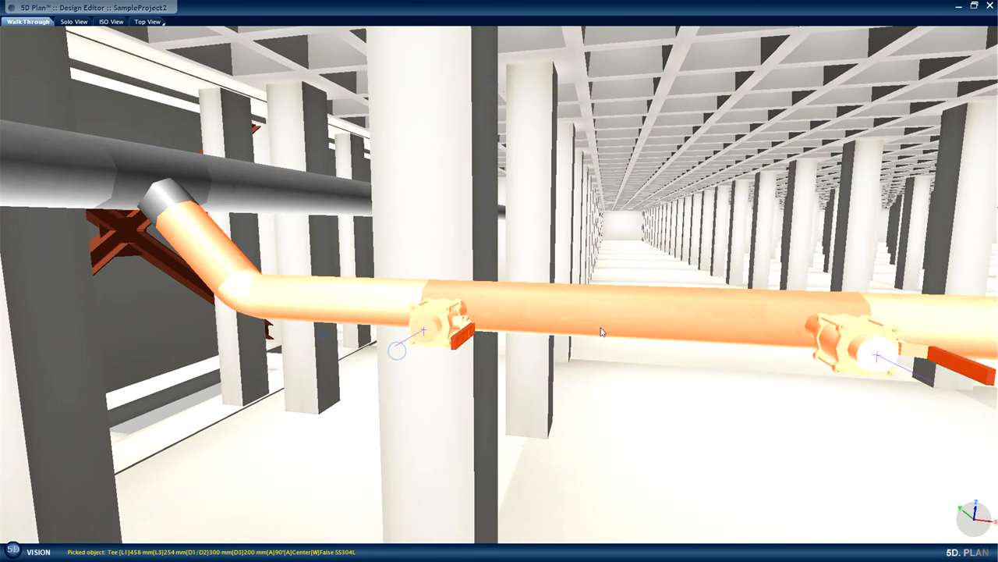
right_click(587, 314)
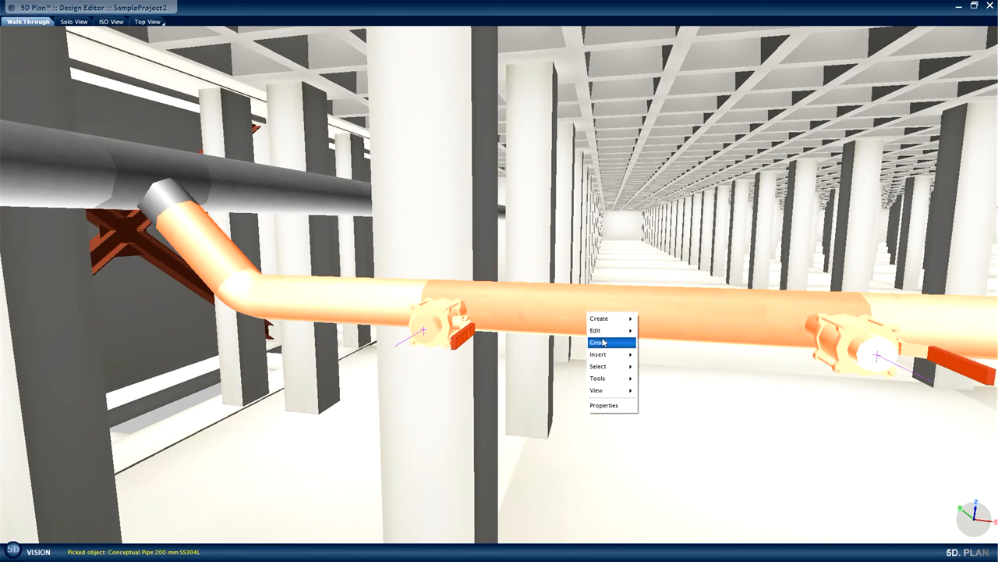
mouse_move(603, 344)
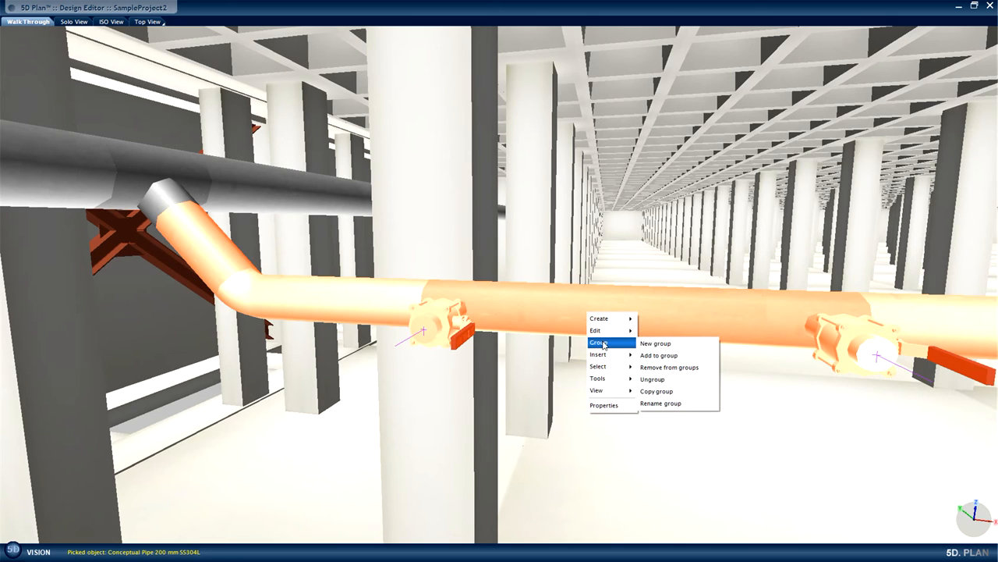
click(655, 344)
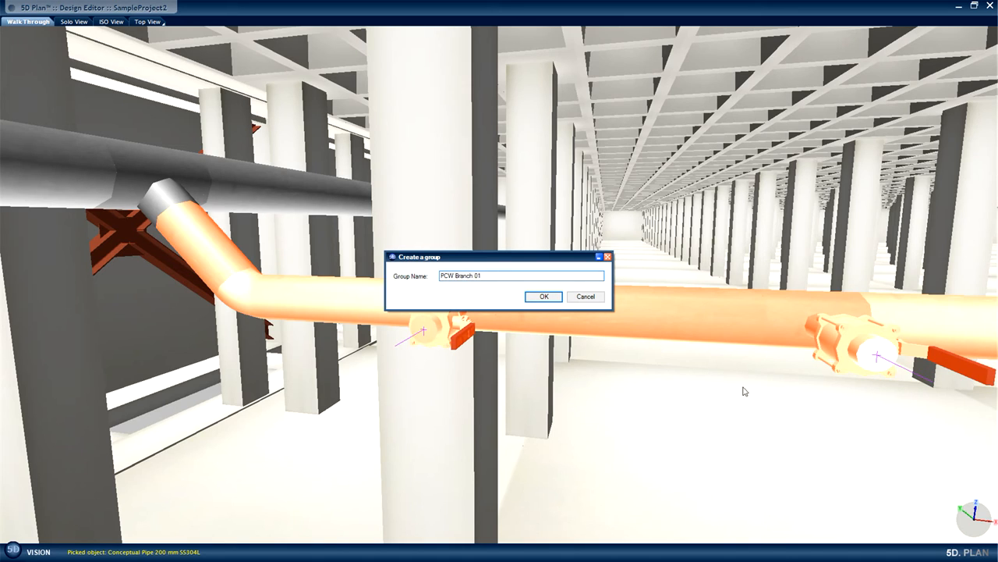
click(544, 297)
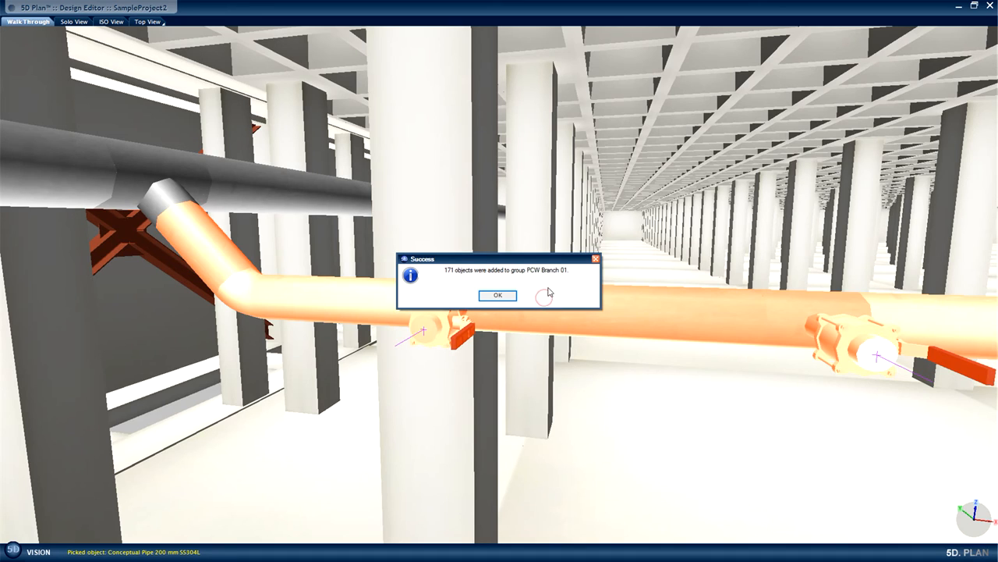
click(498, 295)
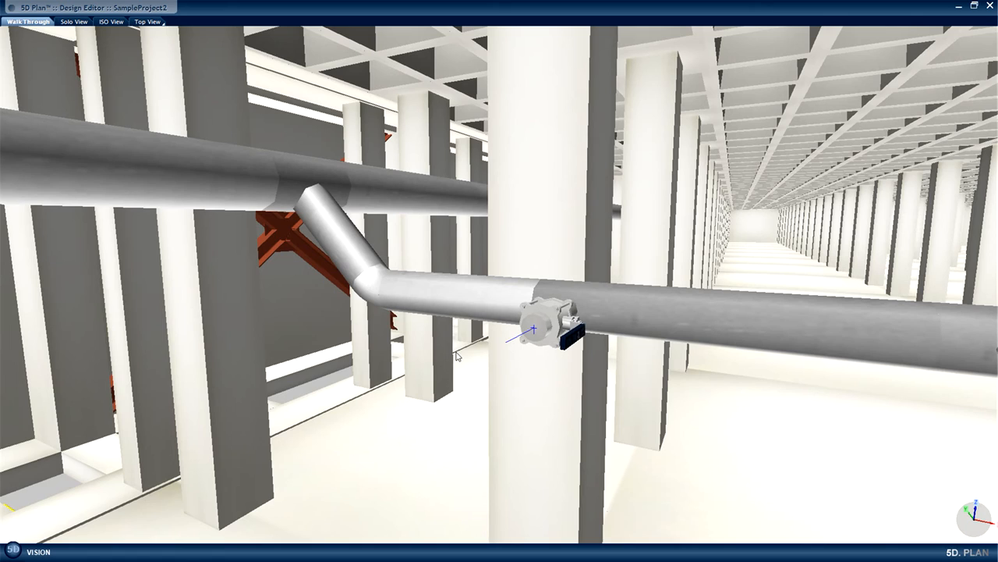
Select the whole branch group through its 200 mm pipe and add the header's 300 mm tee to the selection.
click(443, 294)
right_click(437, 295)
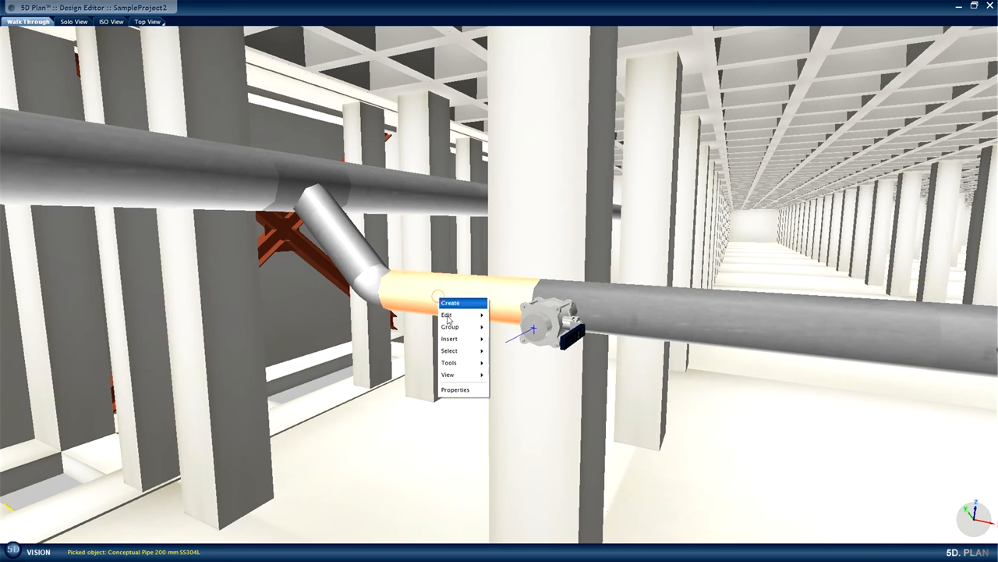
mouse_move(460, 350)
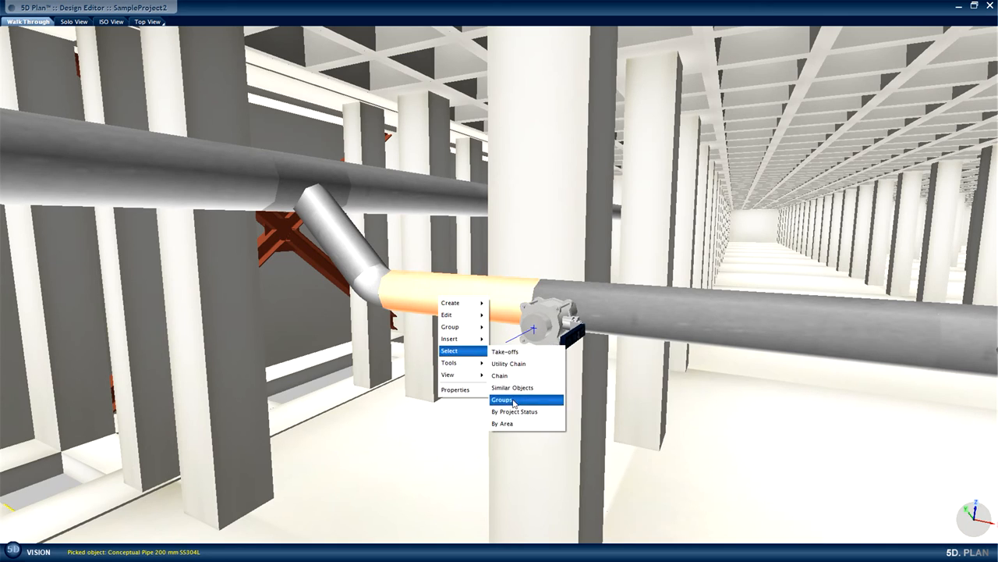
click(513, 399)
click(192, 283)
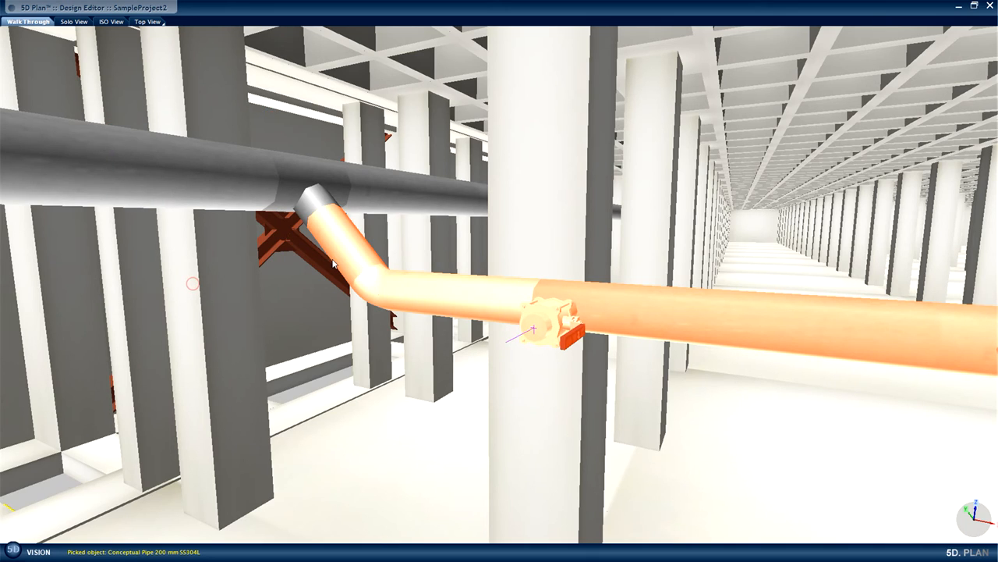
click(305, 167)
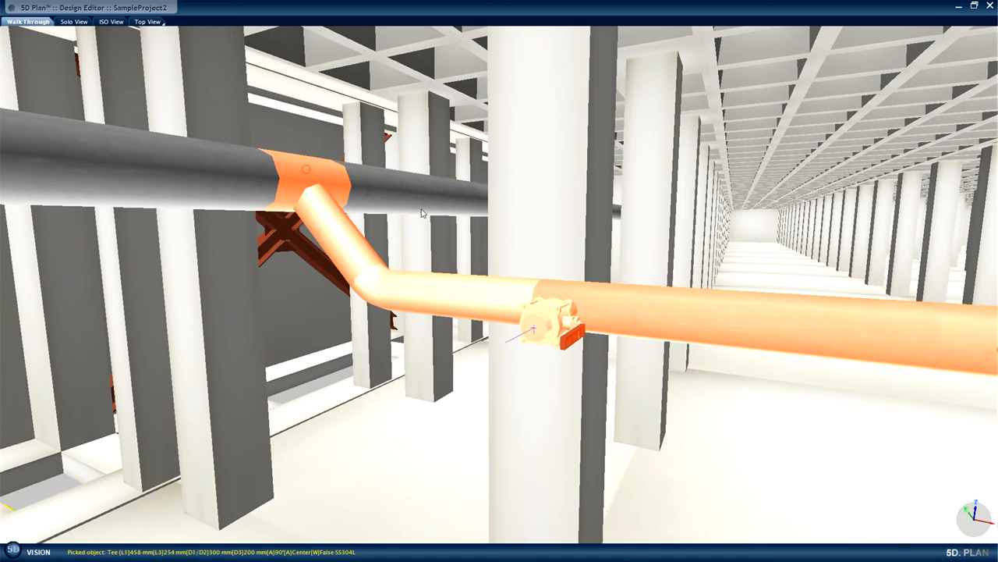
Set up an array copy on pipe for the selected branch with offset 7.2 m, the header tee as component and the 300 mm header as target.
right_click(557, 310)
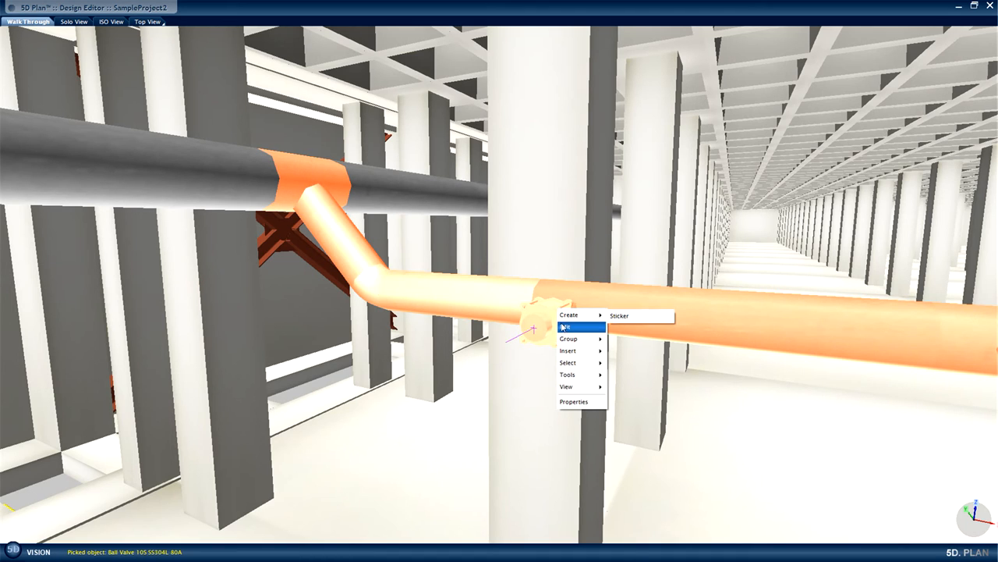
mouse_move(565, 328)
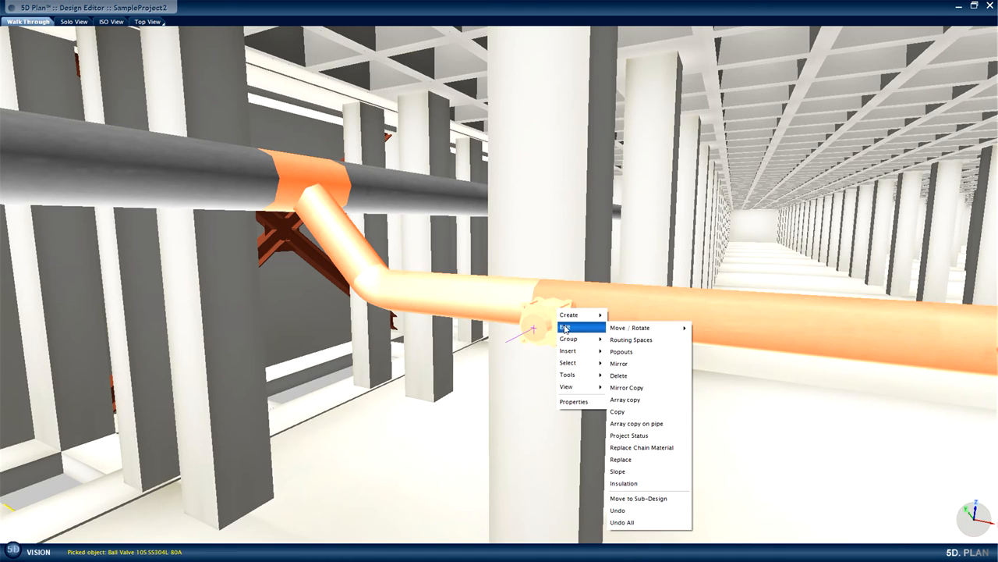
click(644, 423)
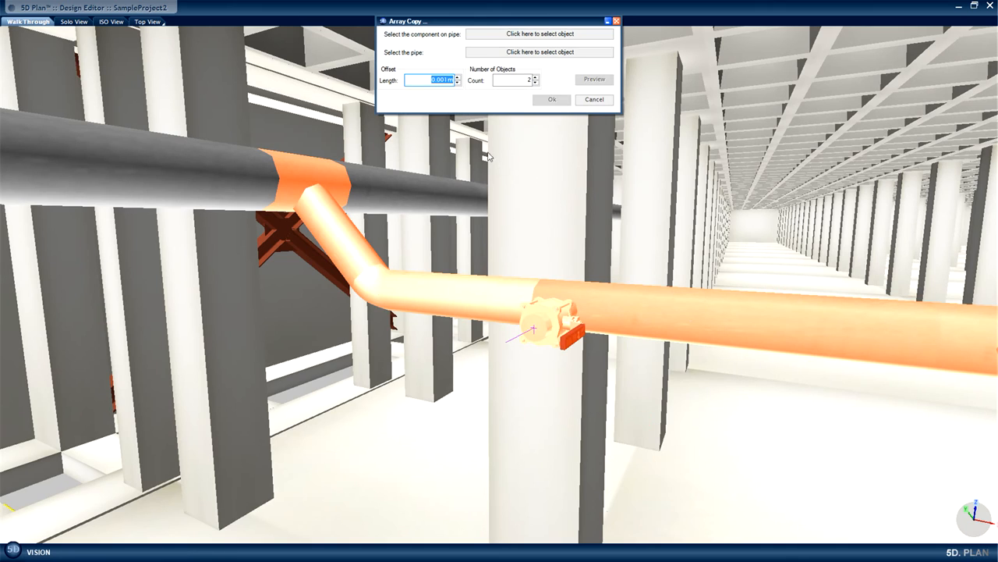
text(7.2)
click(517, 36)
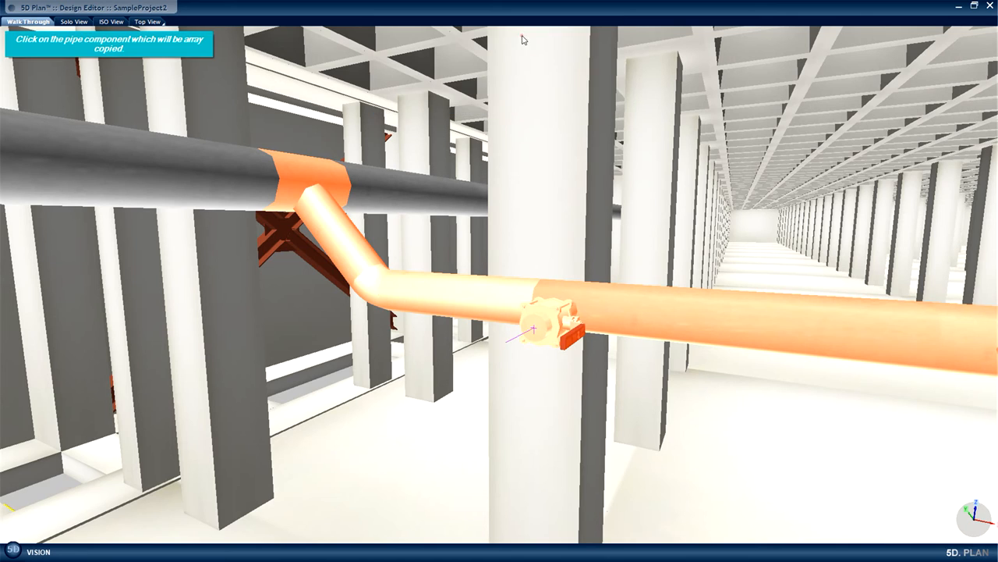
click(304, 181)
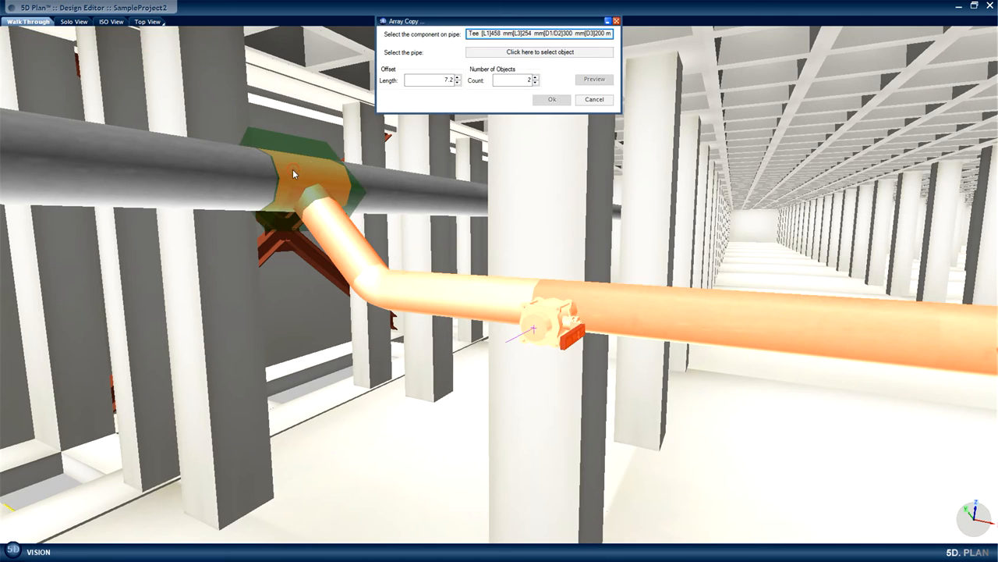
click(539, 51)
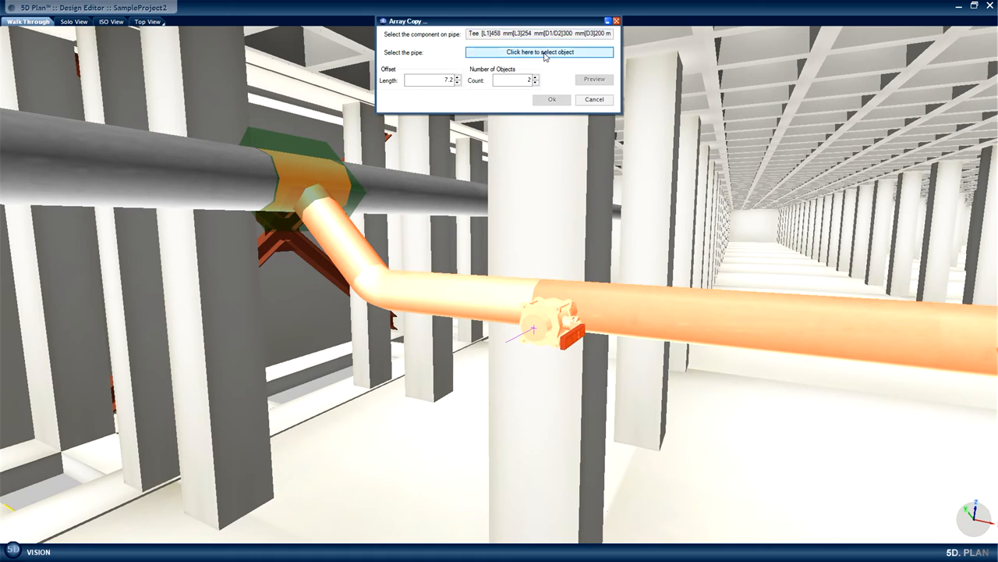
click(445, 195)
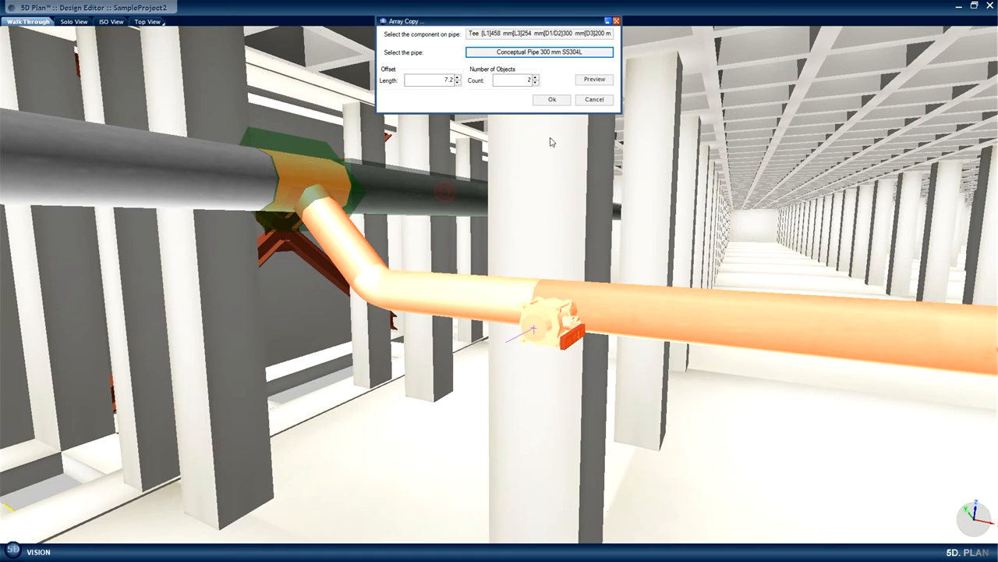
Set the branch array to 10 objects at an offset of -7.2 m, preview it, and apply the copy.
double_click(529, 79)
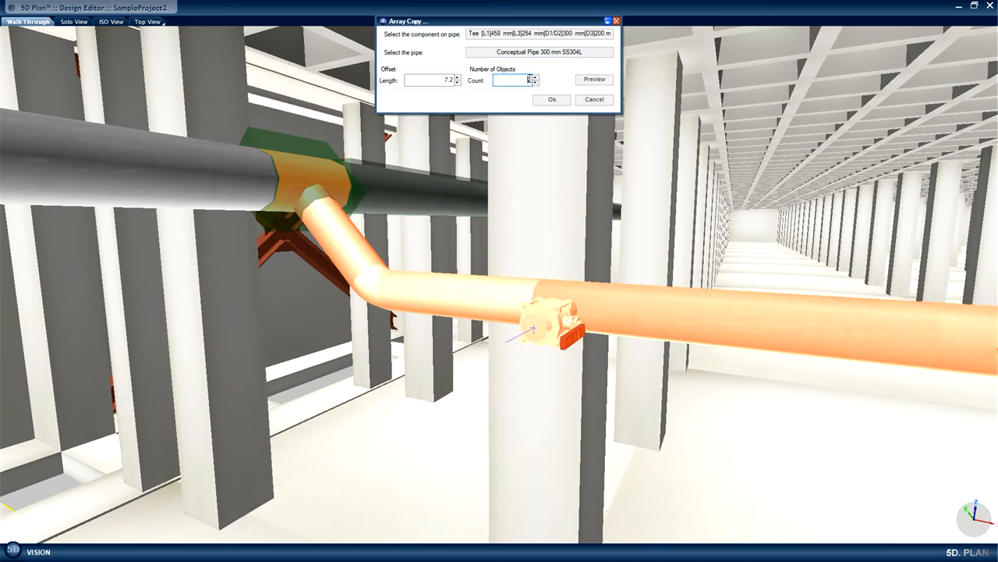
text(1)
click(594, 80)
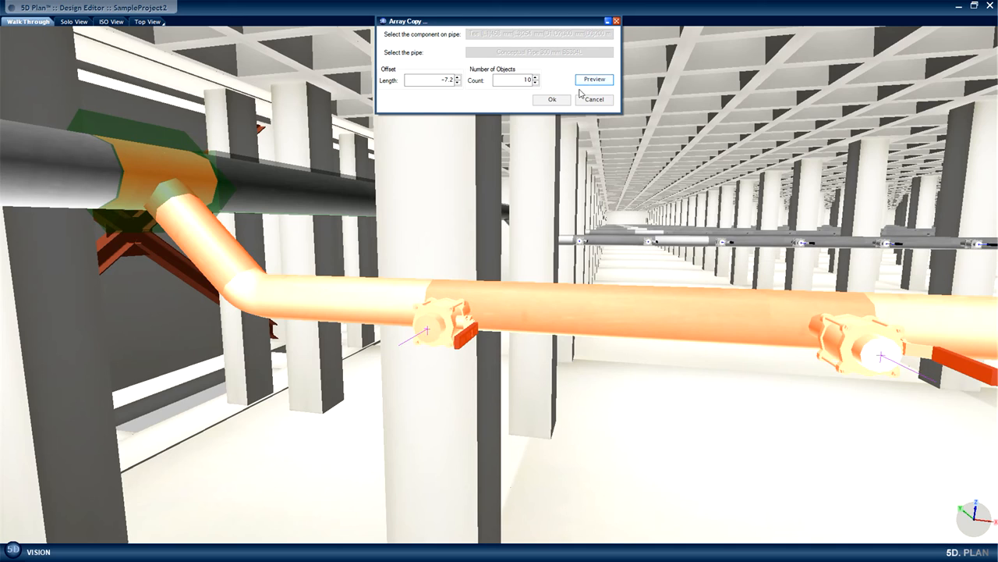
click(552, 100)
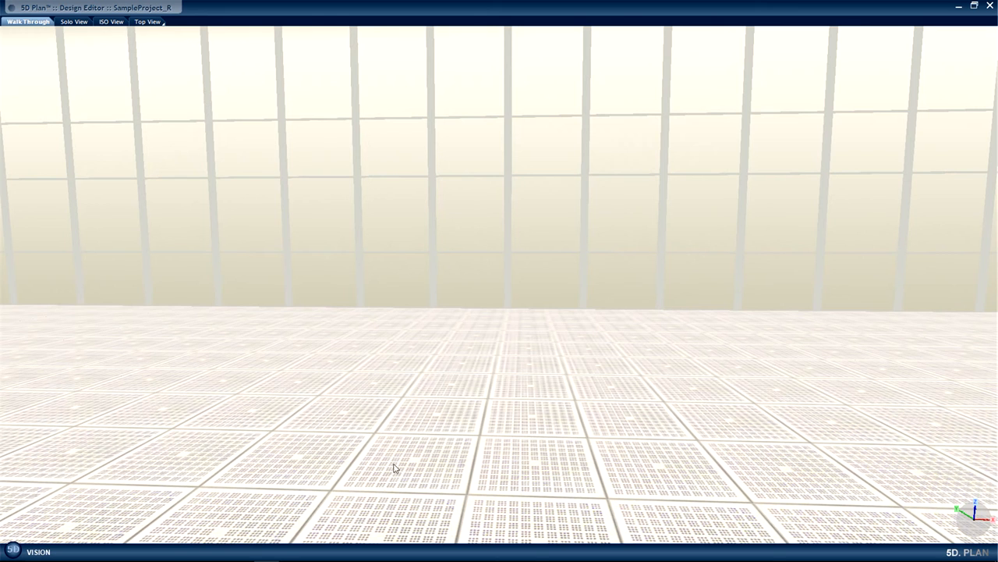
Insert the Novellus Vector from the Systems of FAB library (Process Main Tools, CVD, Novellus) on the perforated floor tile.
right_click(344, 418)
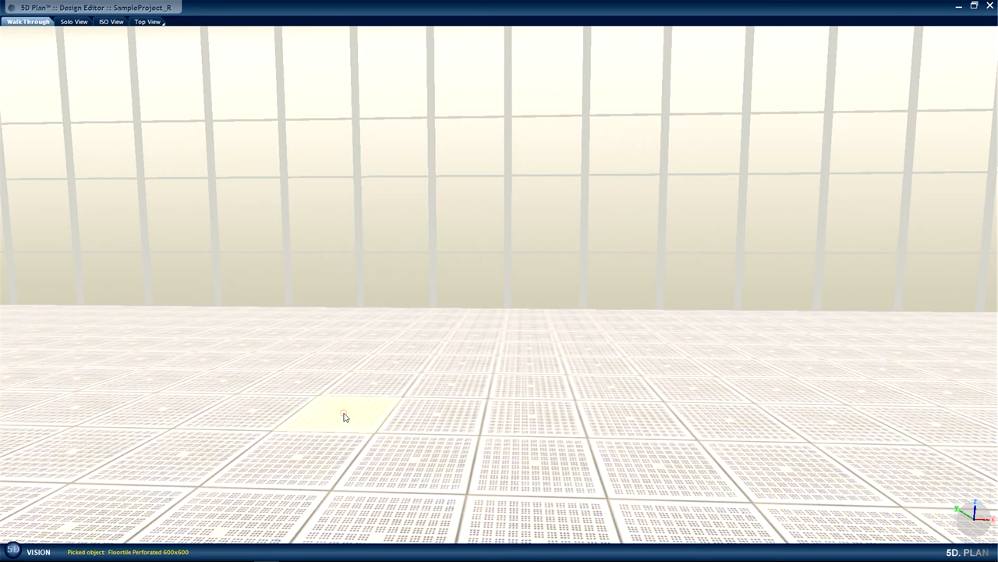
mouse_move(360, 463)
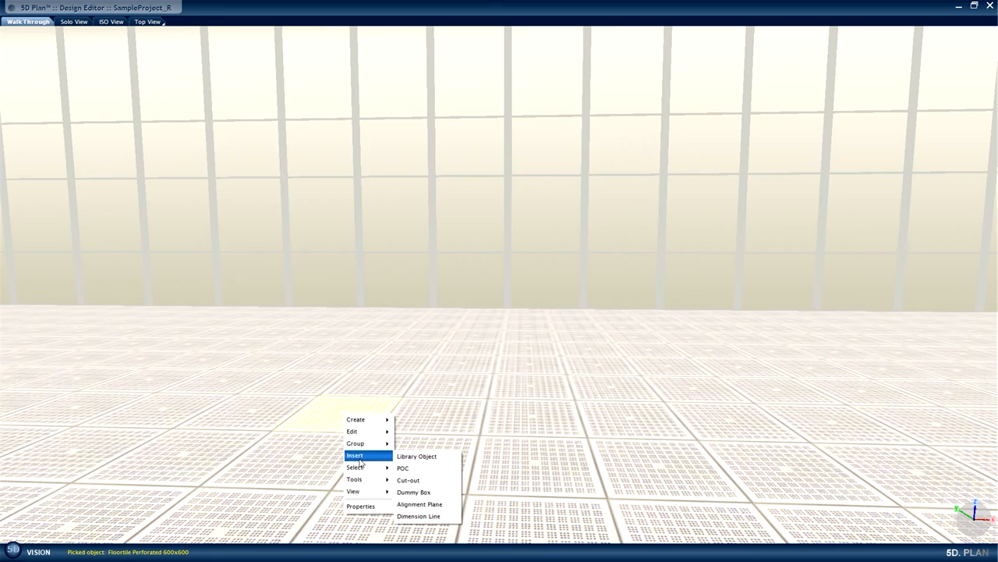
click(410, 457)
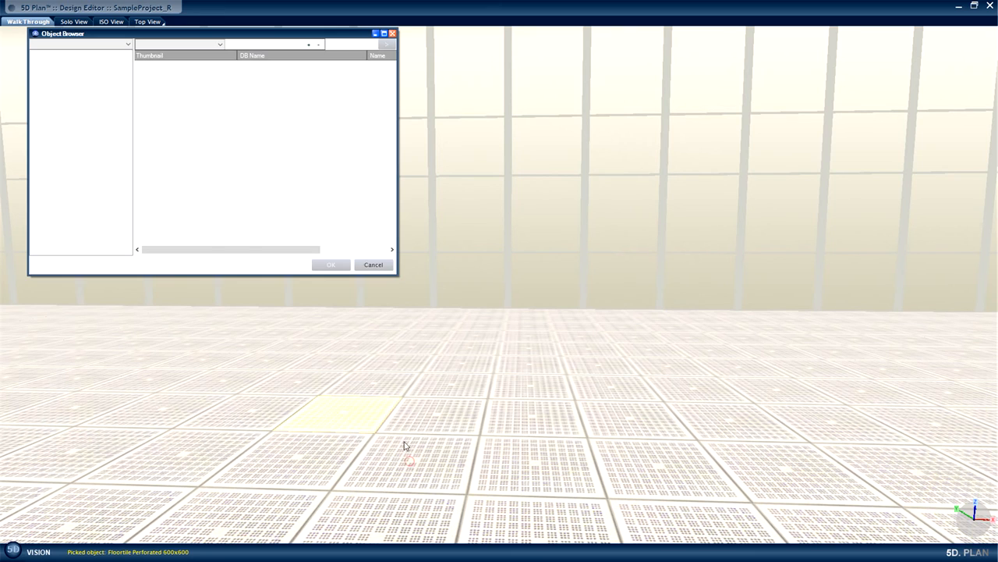
click(124, 44)
click(110, 75)
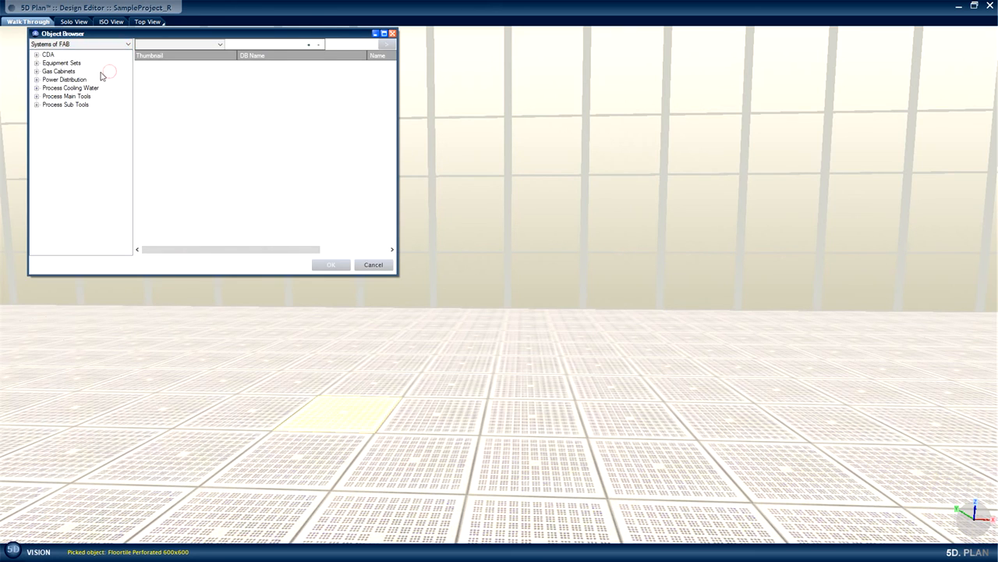
click(36, 97)
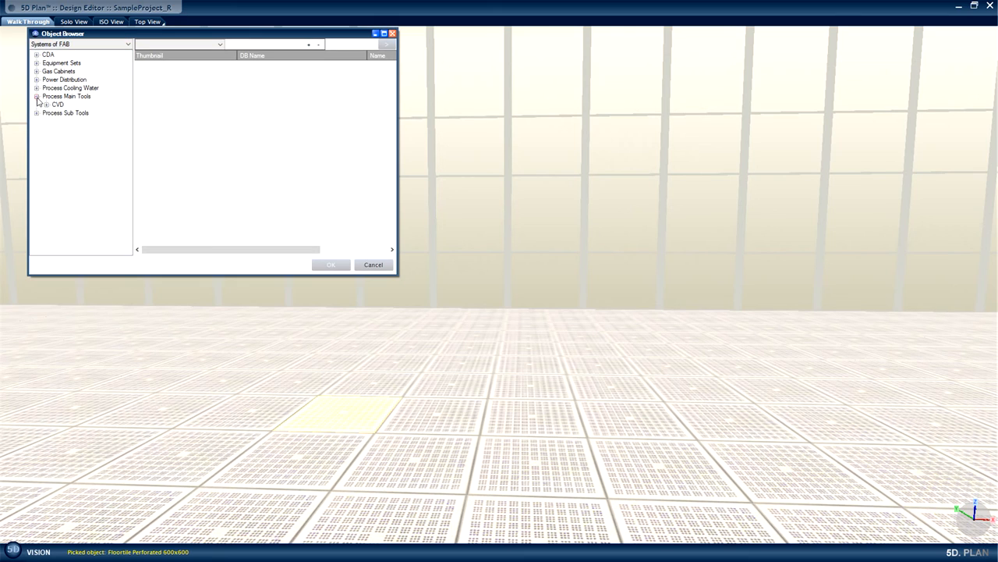
click(46, 105)
click(72, 113)
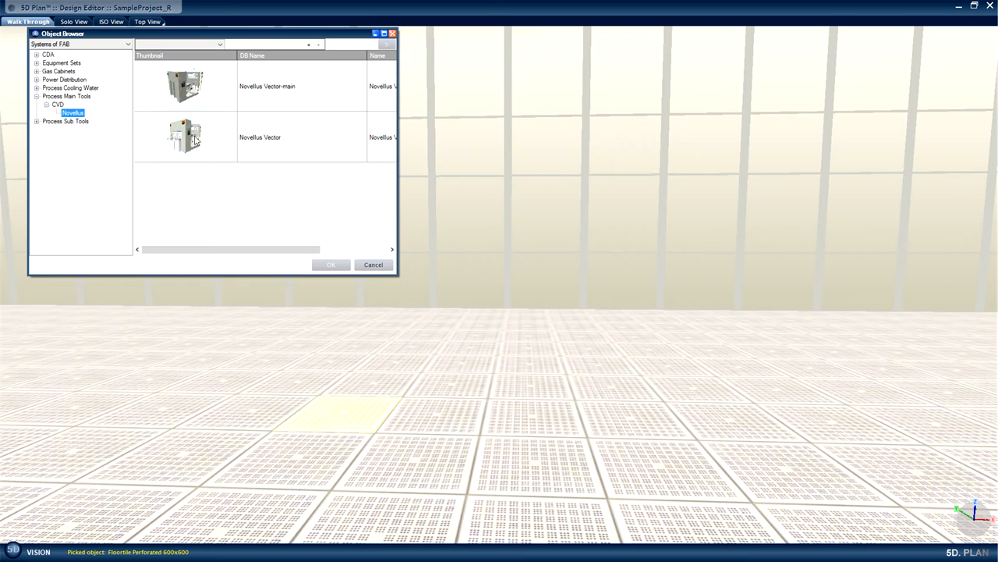
click(195, 135)
click(331, 265)
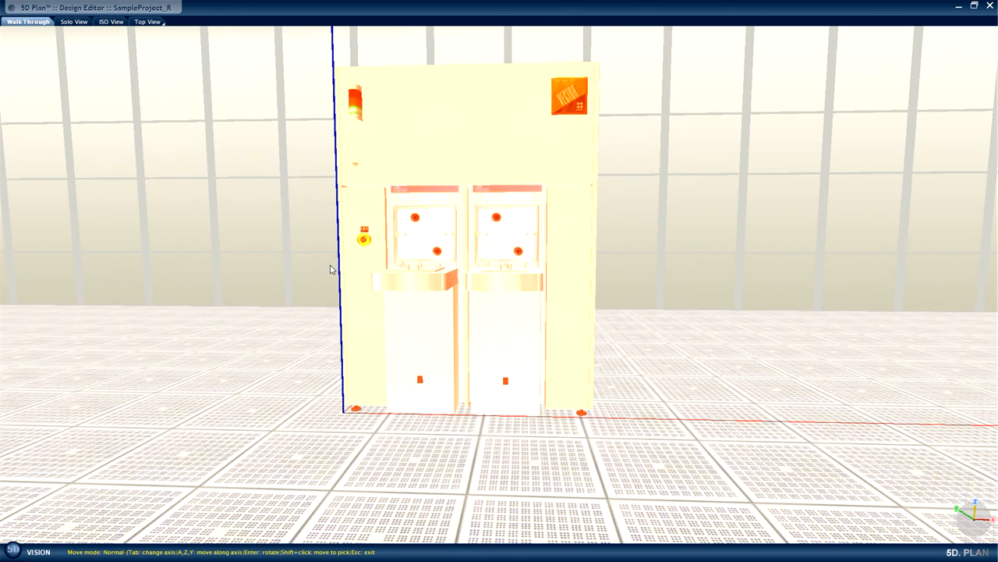
Shift the Novellus Vector sideways across the floor tiles and forward towards the viewer, ending the placement there.
key(Tab)
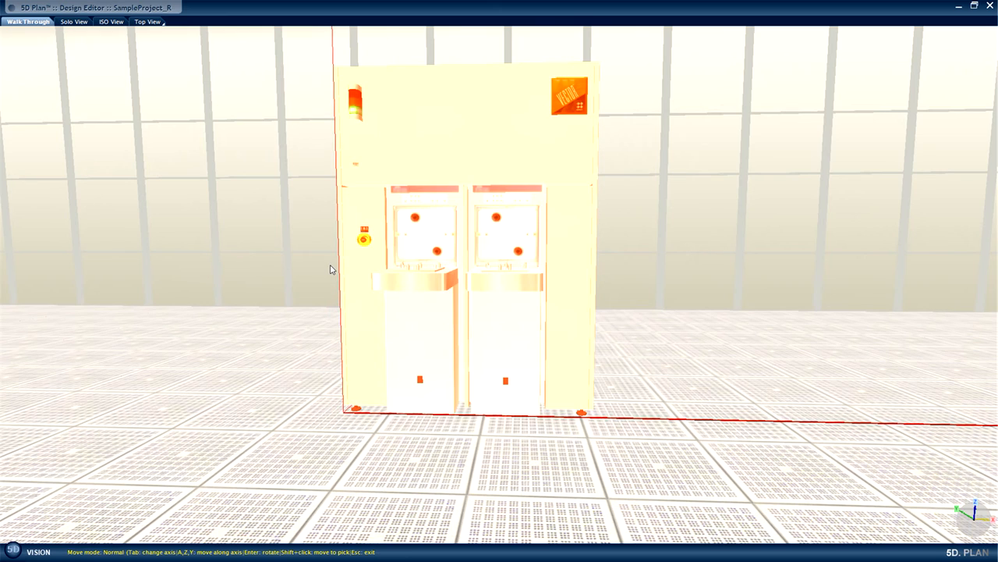
key(a)
key(a)
key(a)
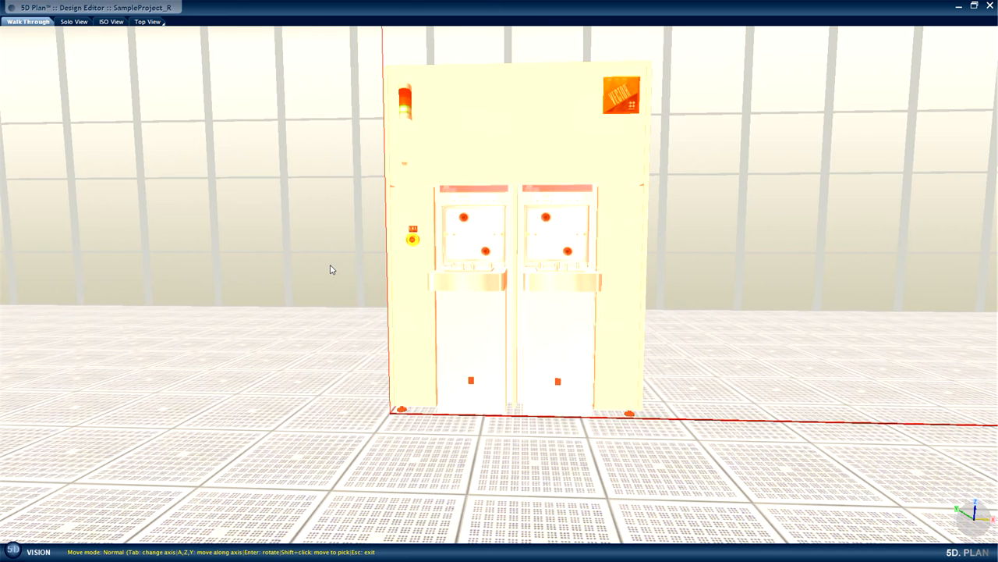
key(a)
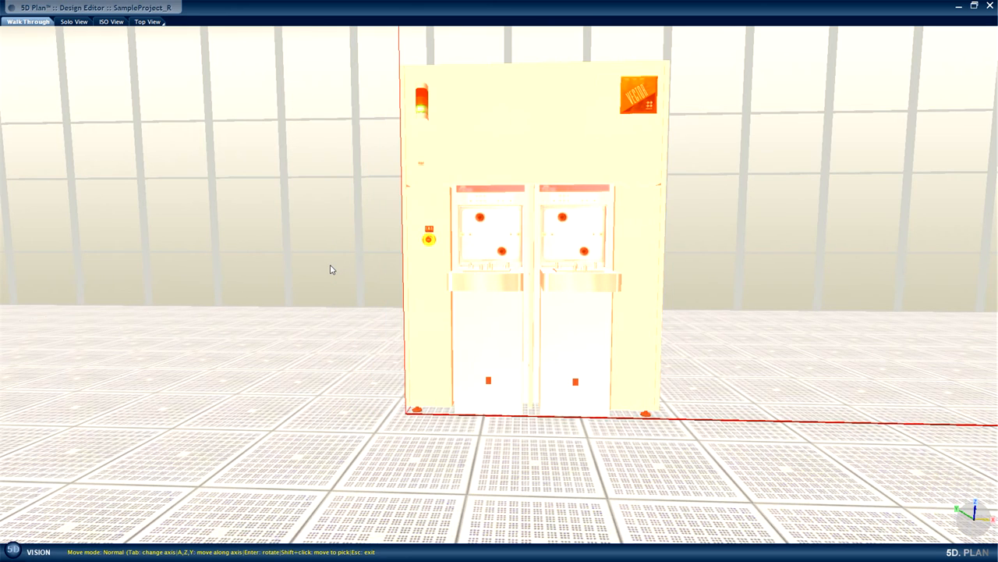
key(Tab)
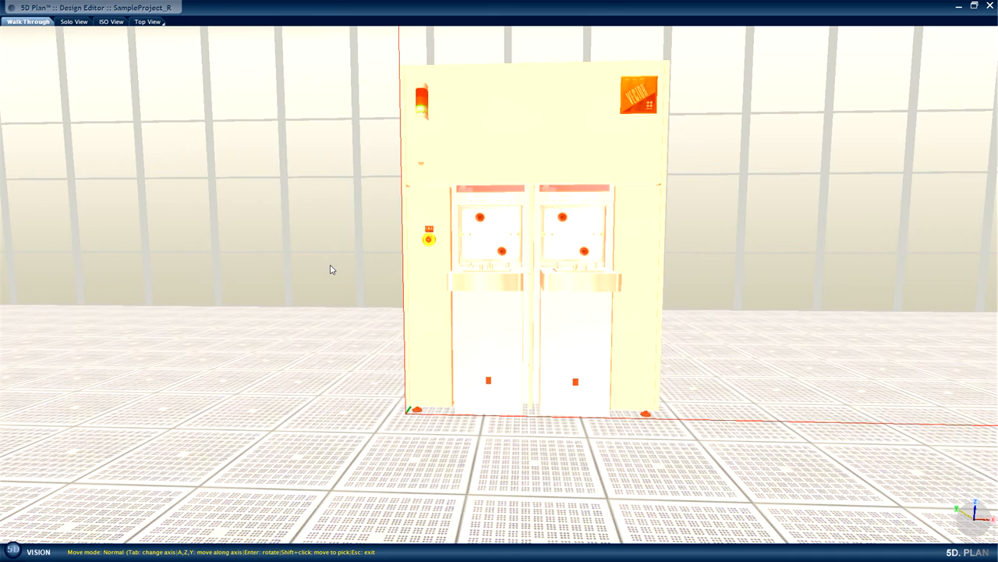
key(a)
key(a)
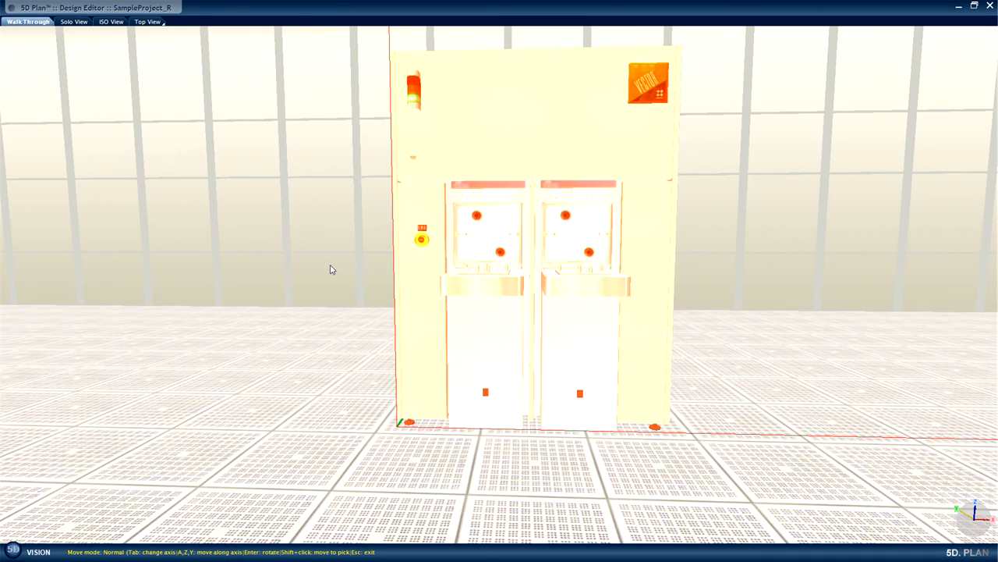
key(a)
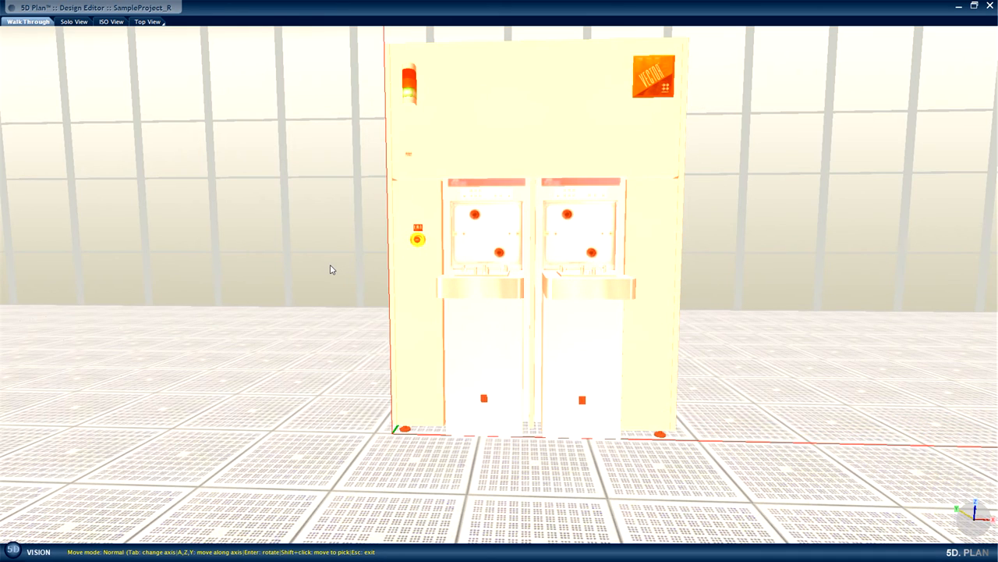
key(Escape)
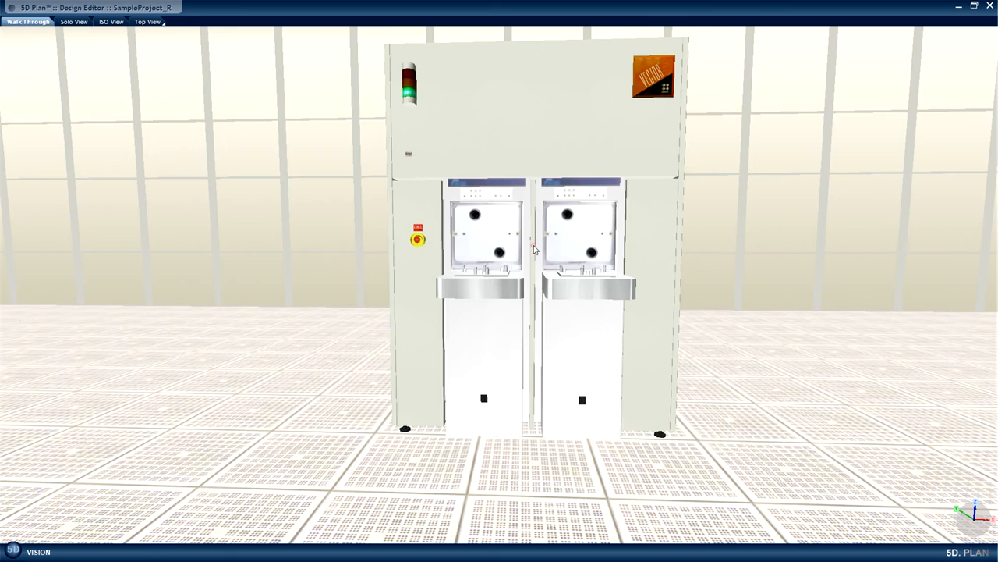
Inspect the Novellus Vector's connection points in its properties, checking the PCWS Inlet's size and material.
right_click(535, 247)
click(550, 339)
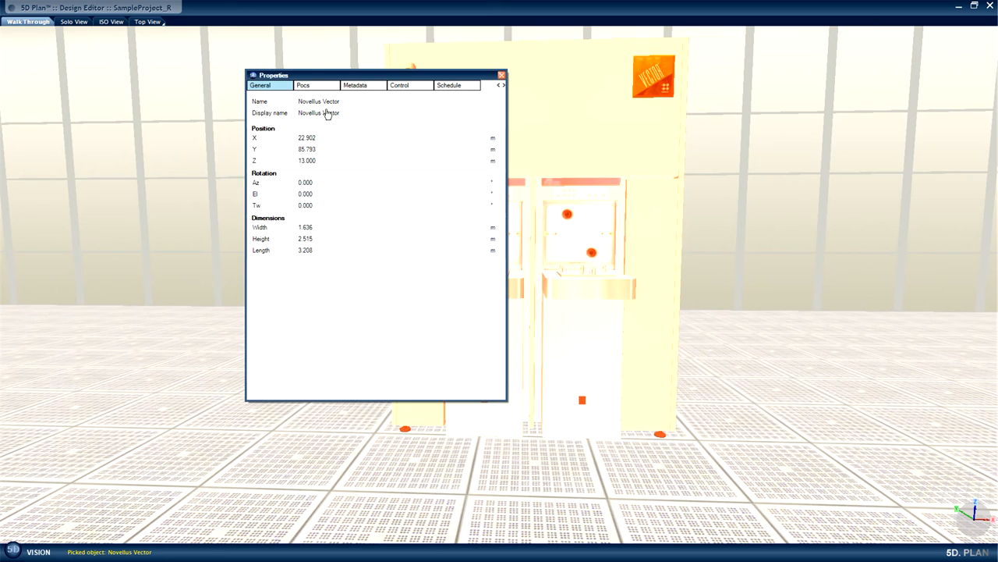
click(319, 86)
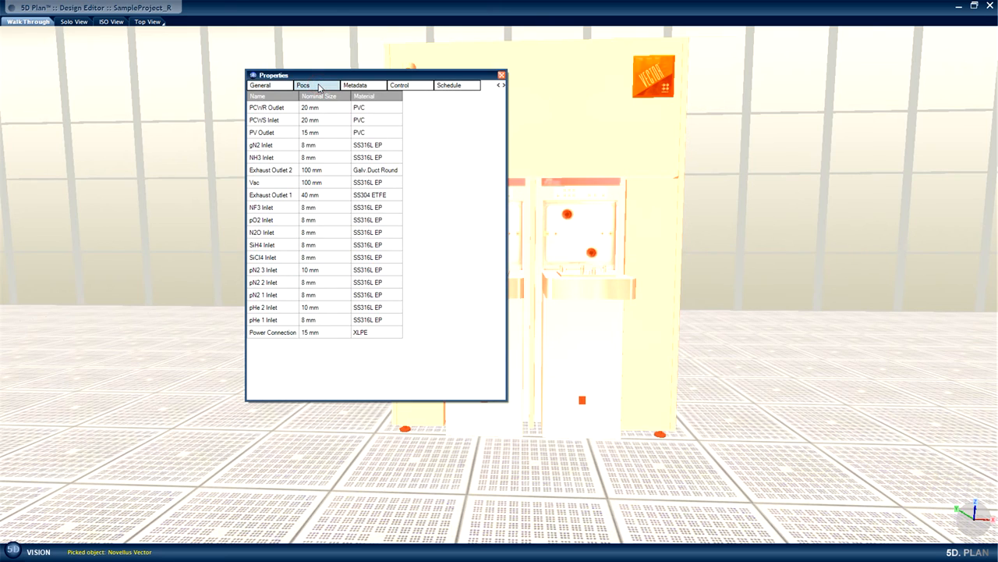
click(274, 121)
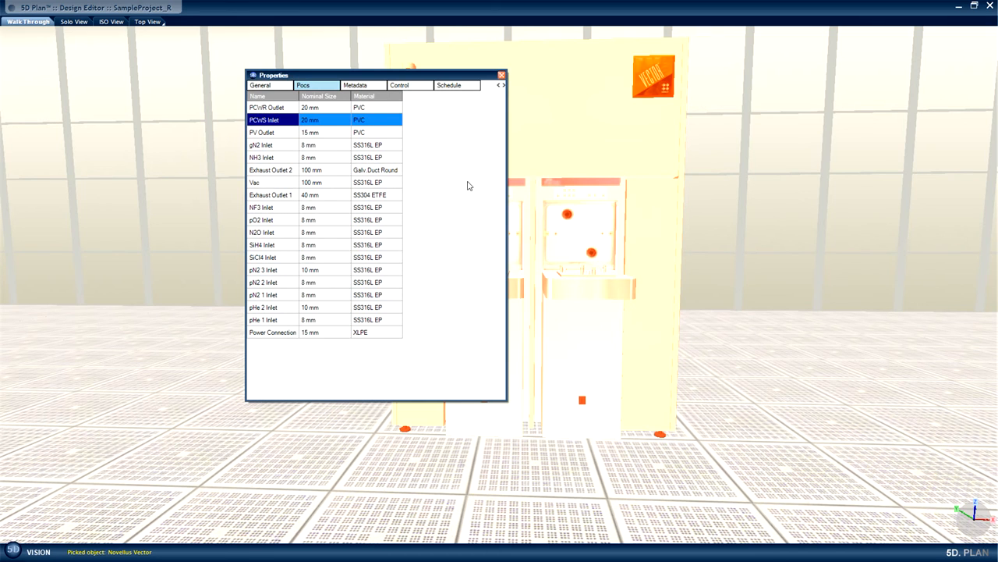
click(501, 75)
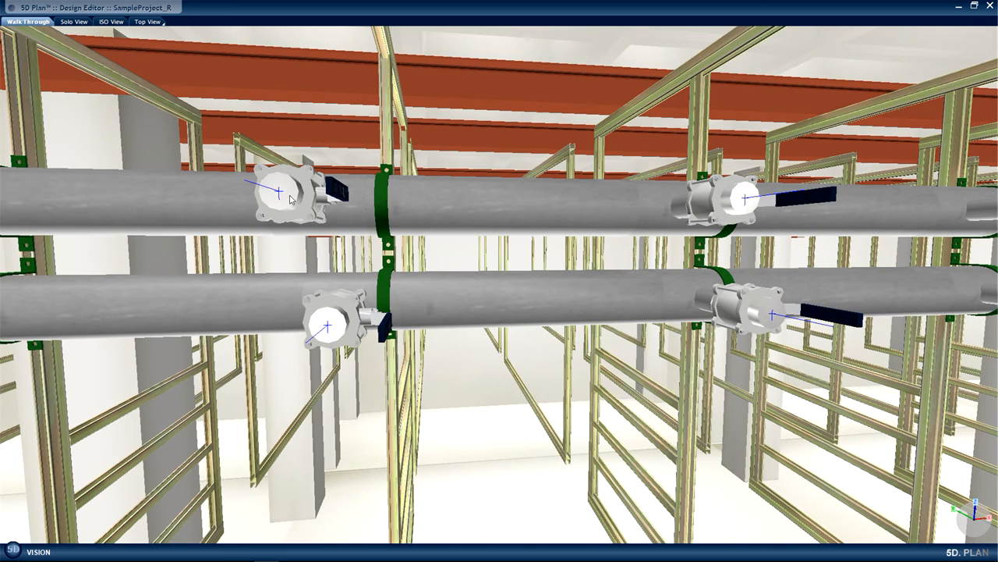
Set the material transition of the upper pipe's 80 mm take-off joint to PVC.
click(290, 199)
right_click(290, 199)
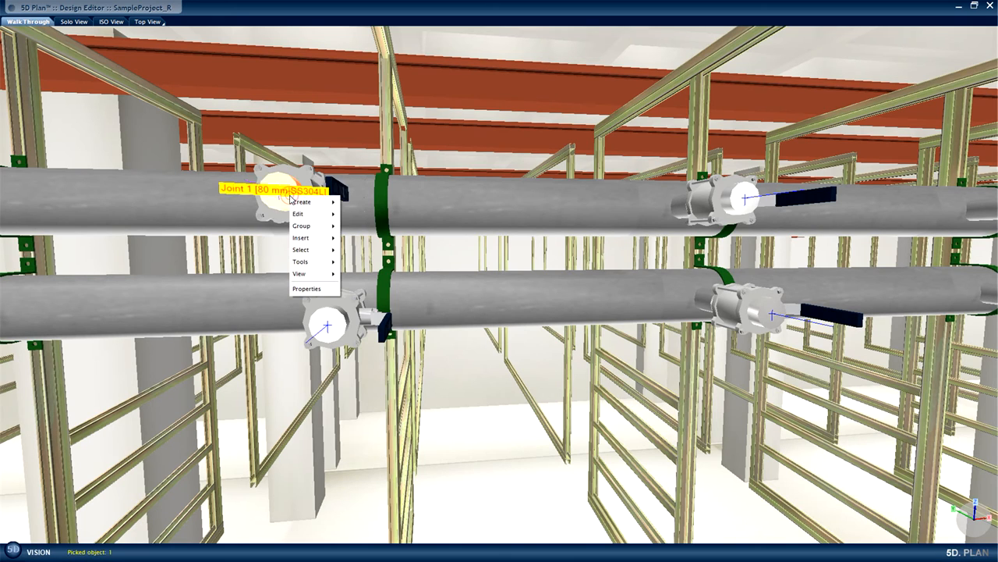
click(308, 288)
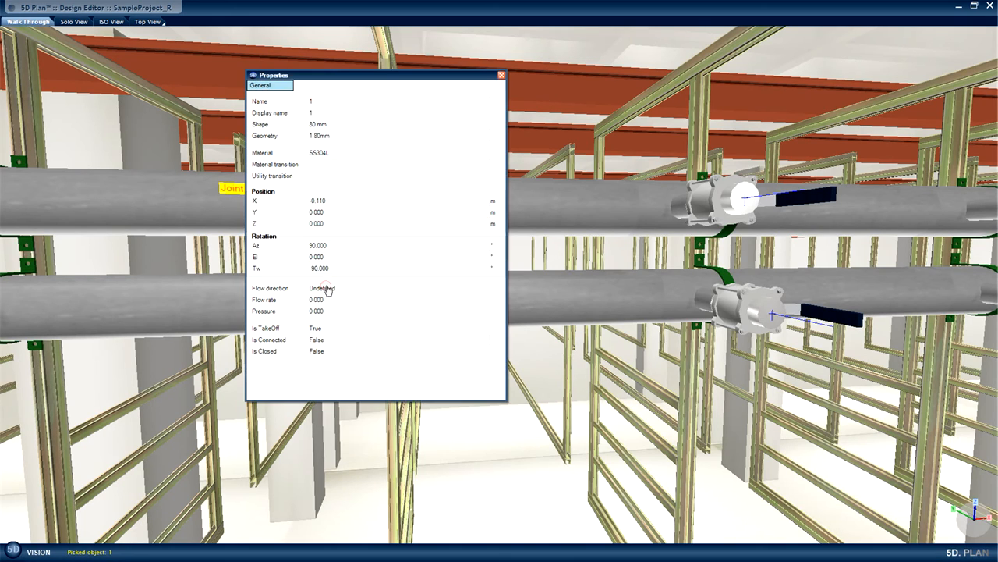
click(351, 165)
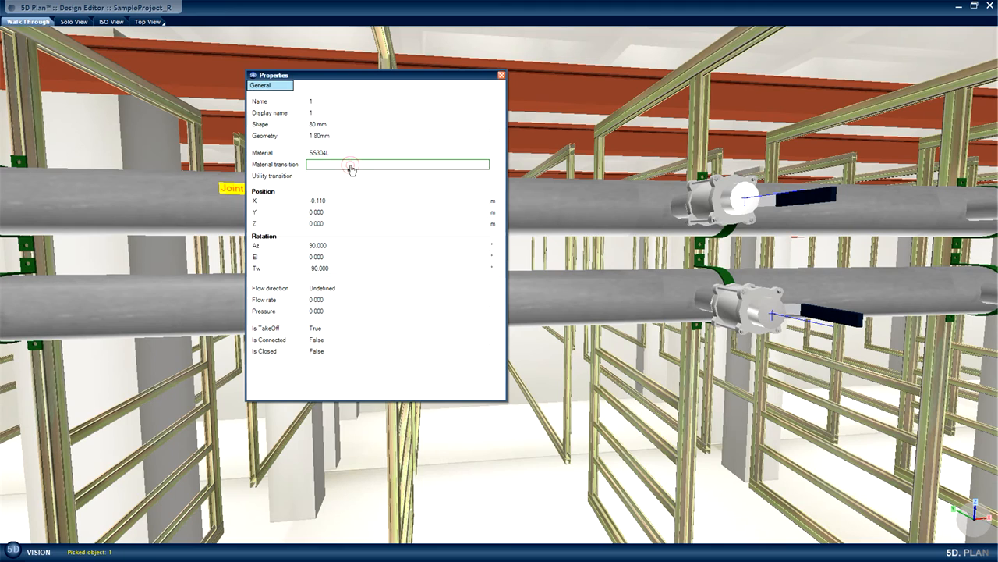
right_click(351, 167)
click(383, 198)
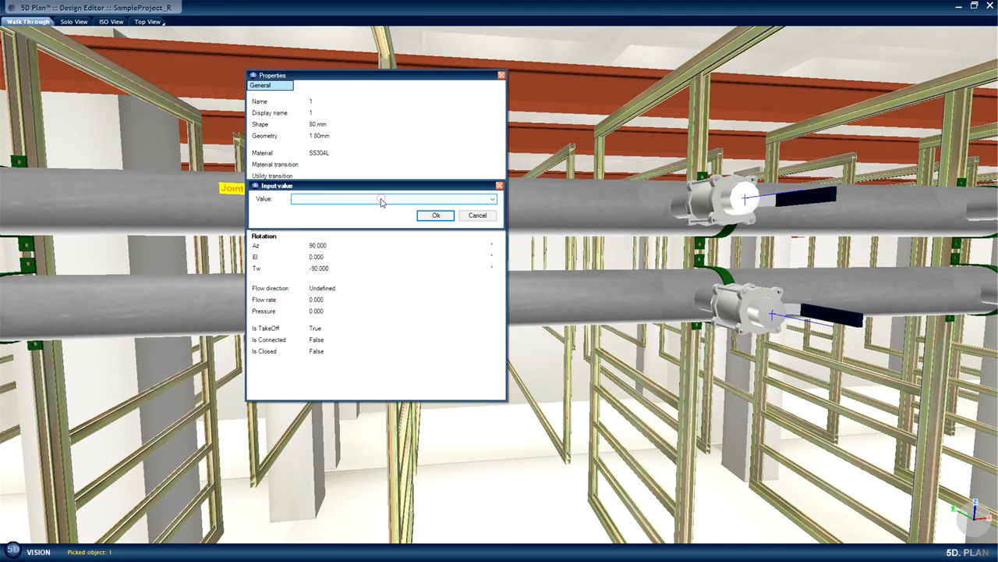
click(492, 201)
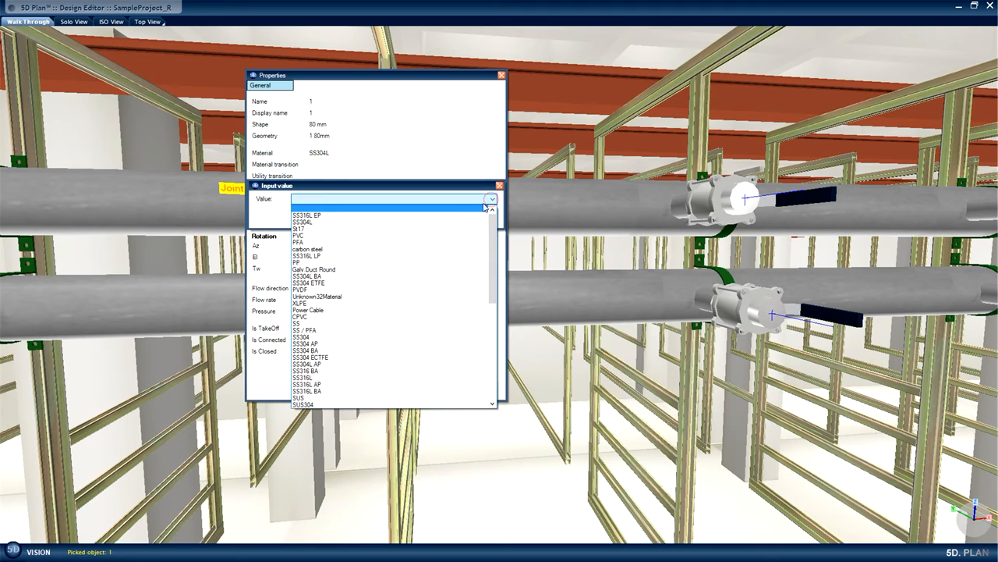
click(439, 239)
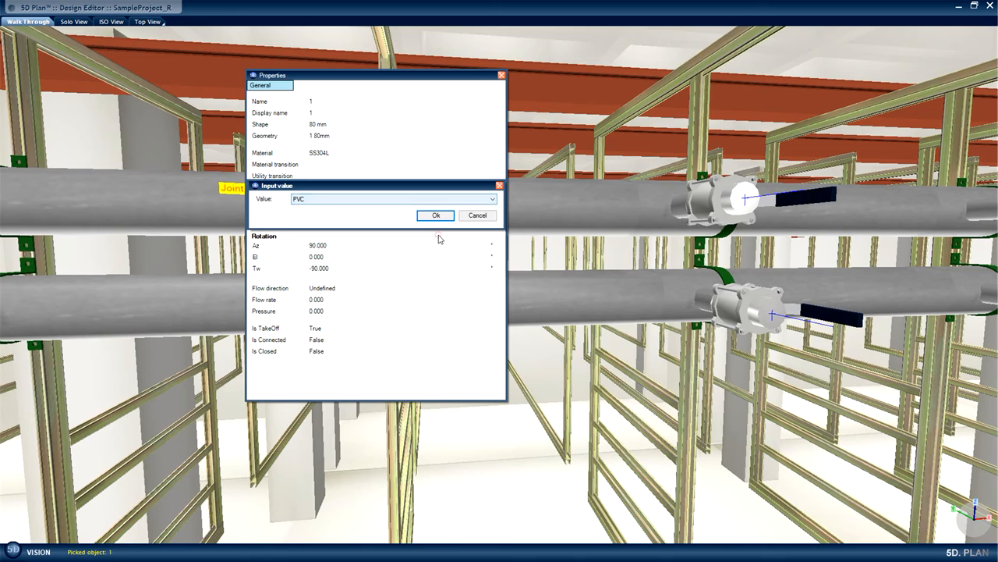
click(436, 215)
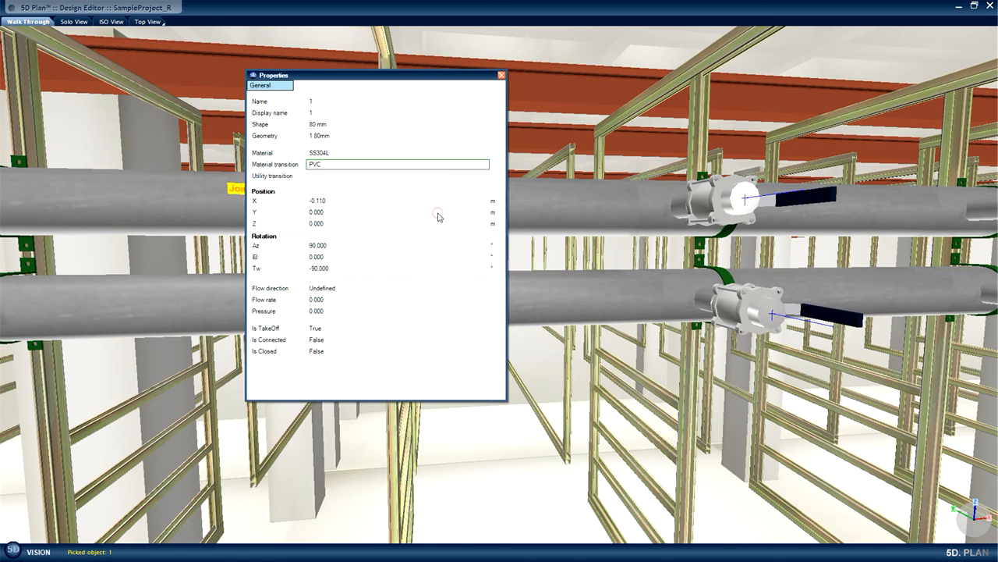
click(502, 75)
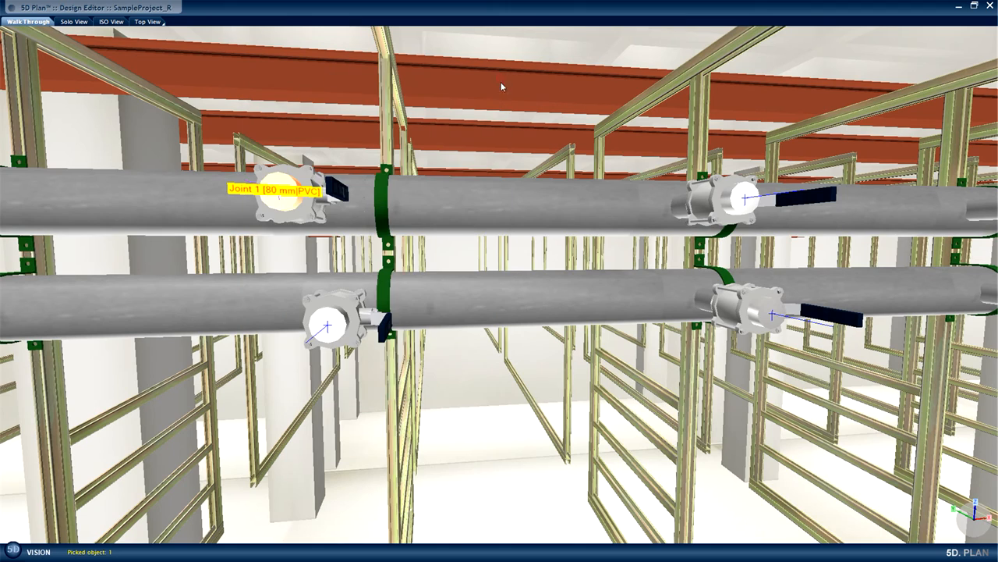
Insert a round reducer from 80 mm to 20 mm, 100 mm long, on the PVC take-off joint.
right_click(283, 200)
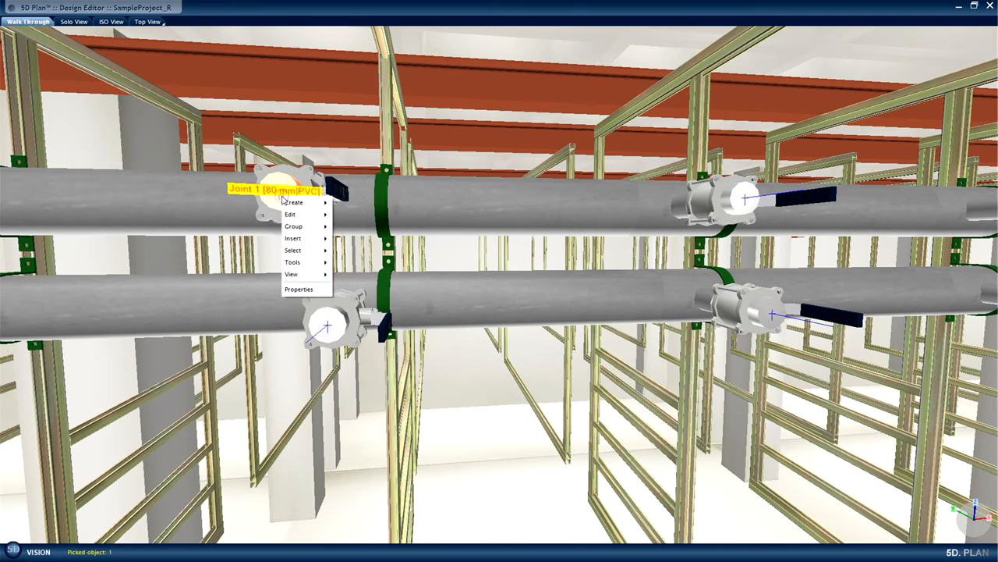
mouse_move(298, 238)
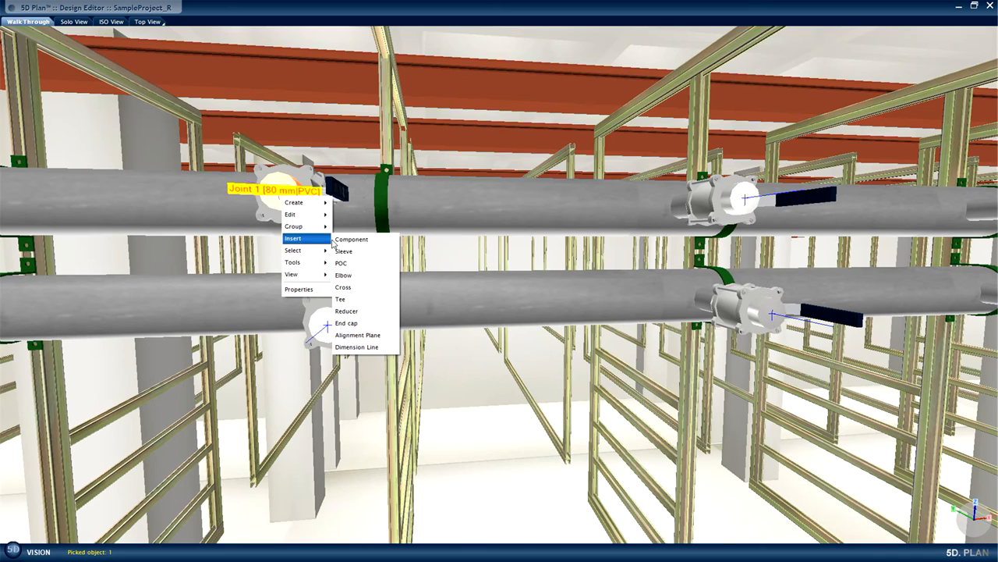
click(359, 310)
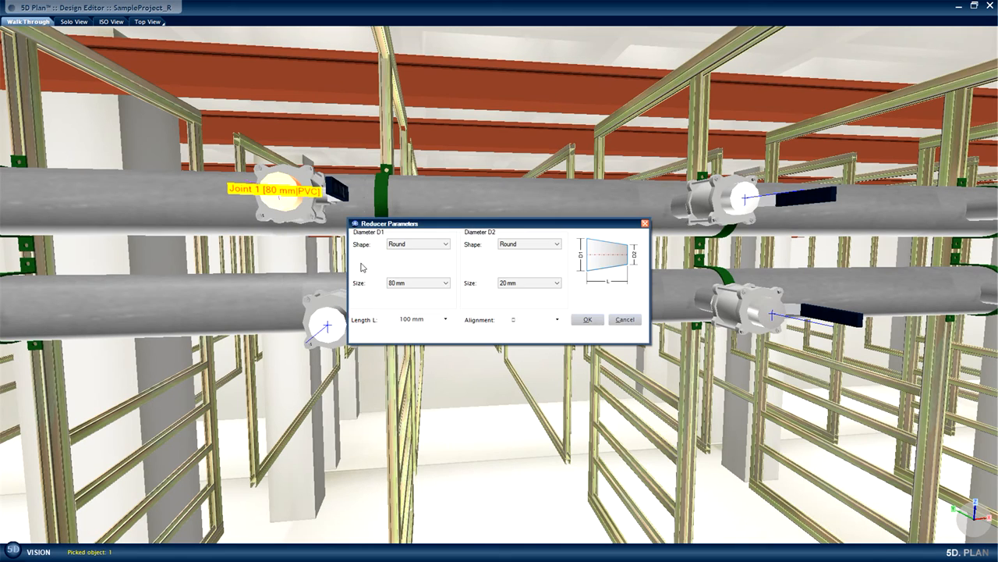
click(589, 321)
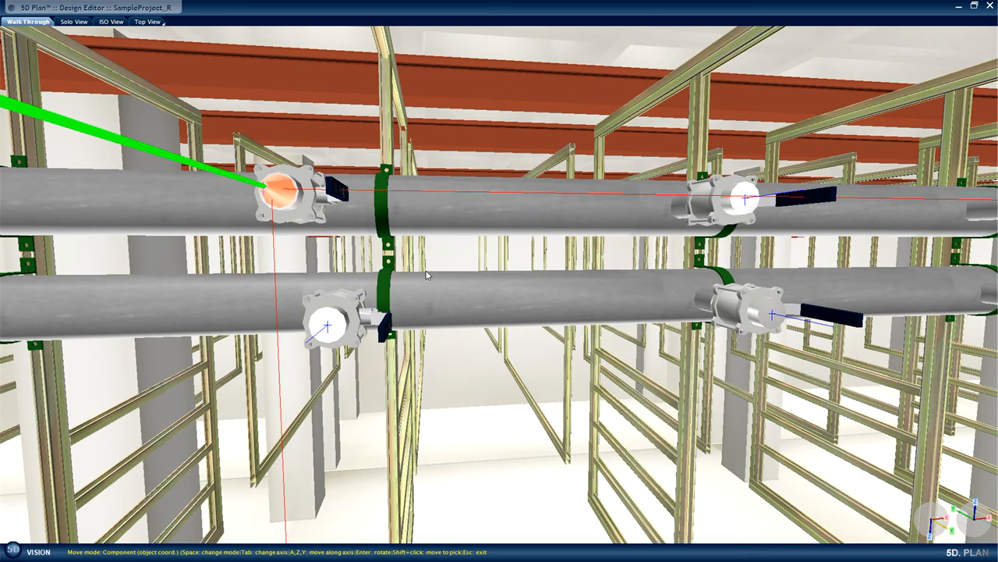
key(Escape)
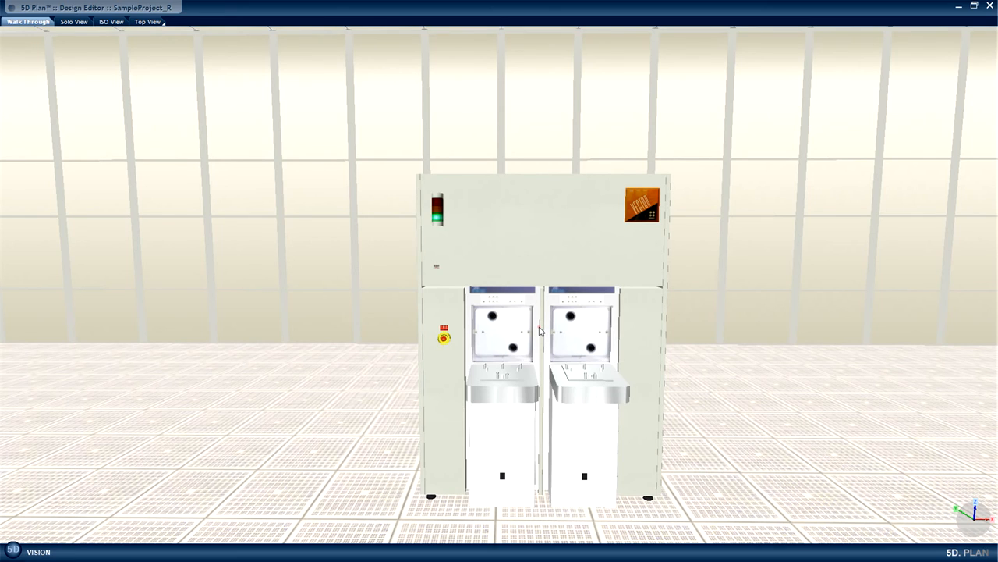
Select the PCWS Inlet among the Novellus Vector's connection points and go to where it sits beneath the raised floor.
right_click(539, 331)
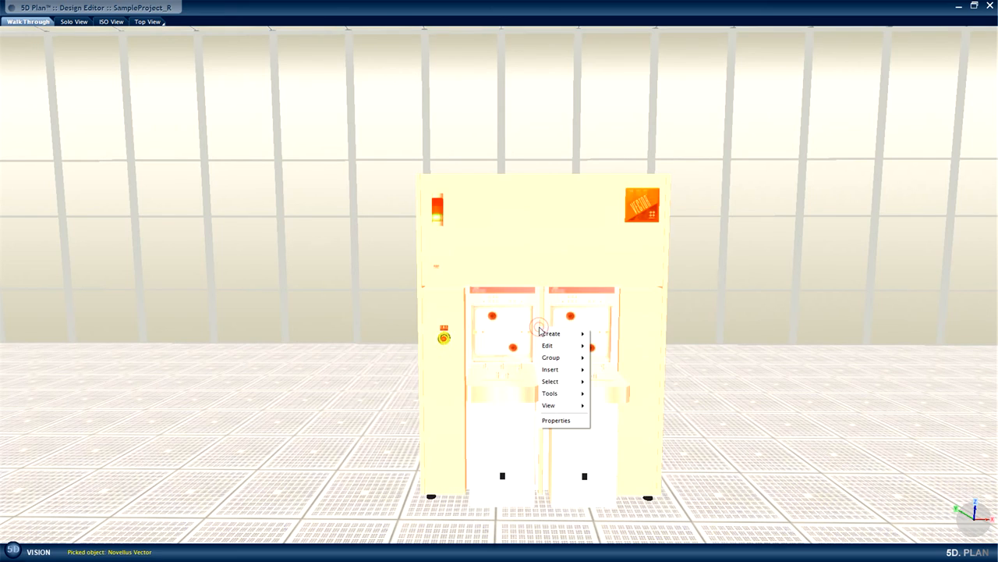
click(555, 422)
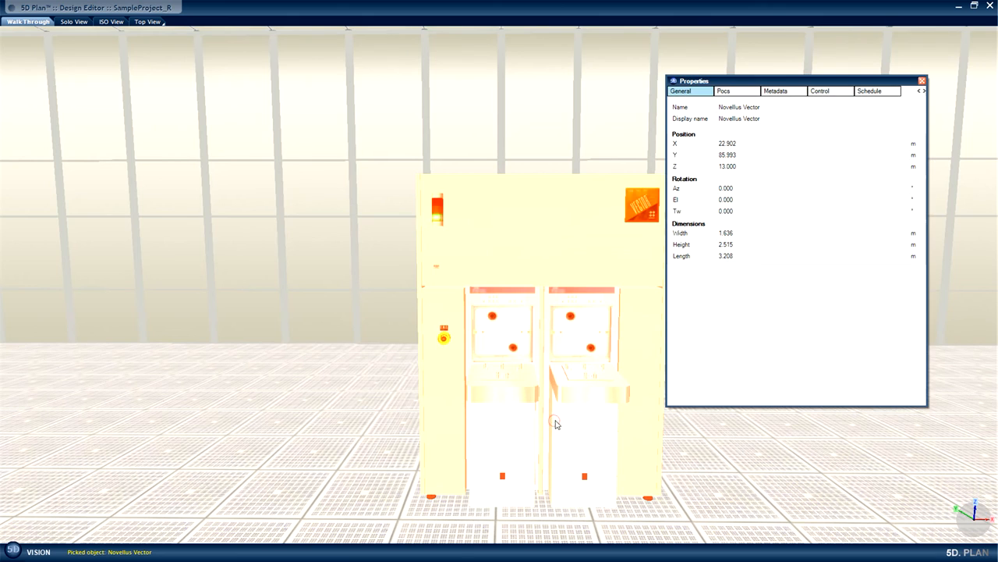
click(740, 91)
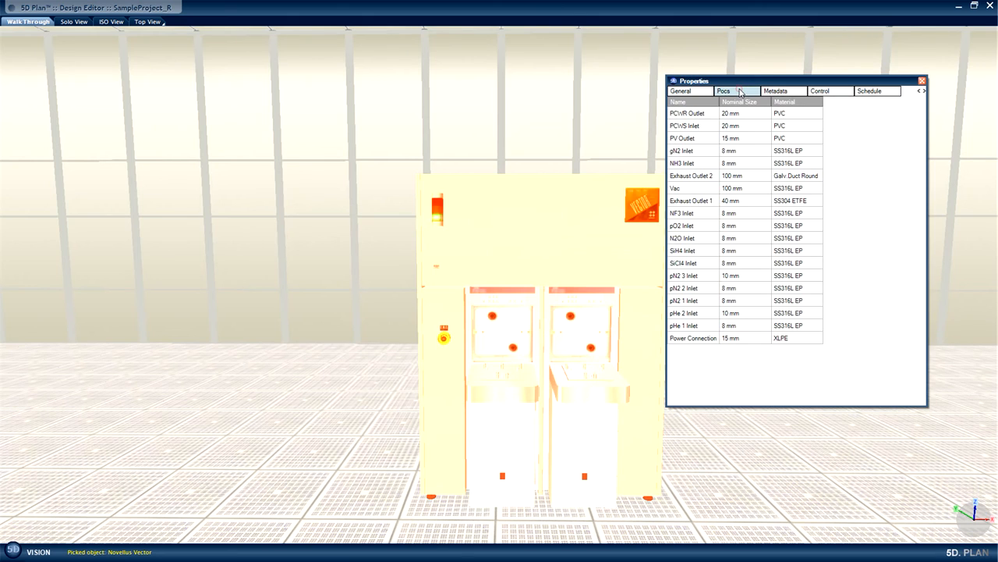
click(693, 126)
right_click(694, 127)
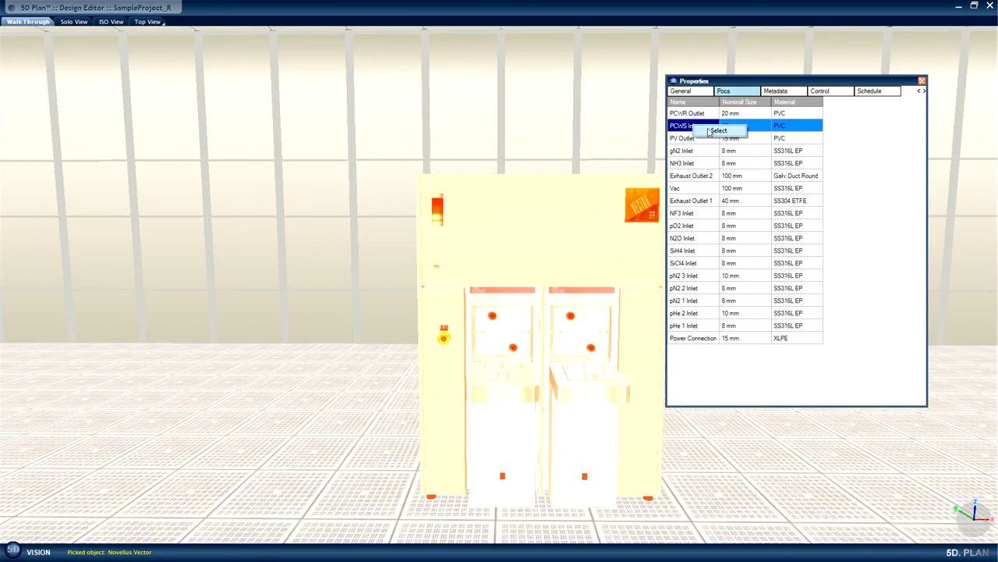
click(709, 132)
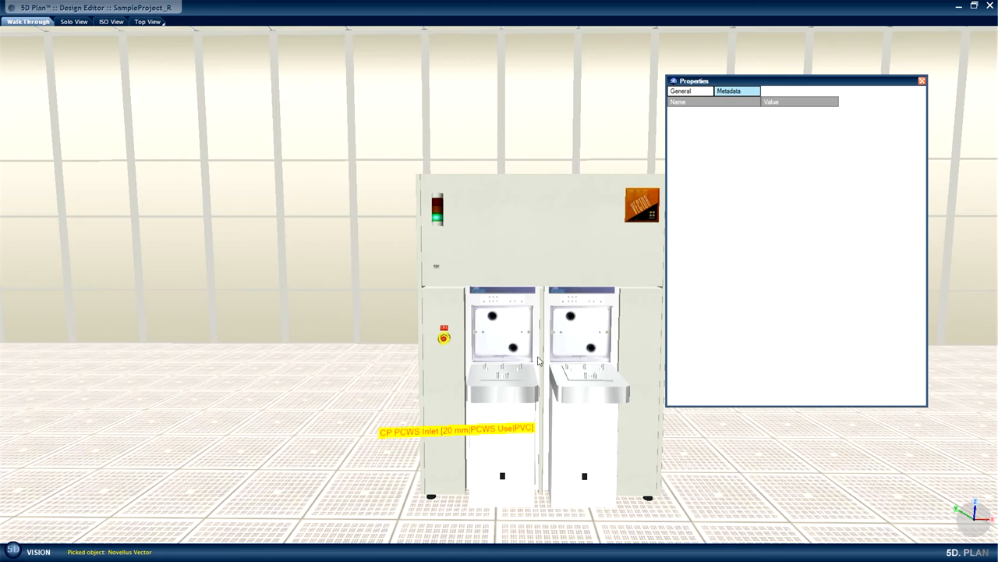
click(694, 89)
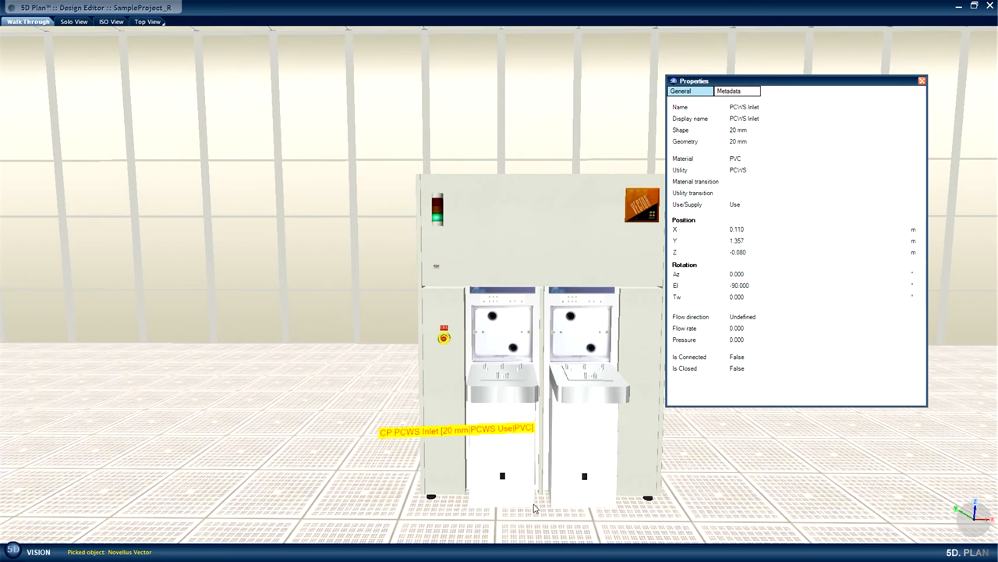
key(f)
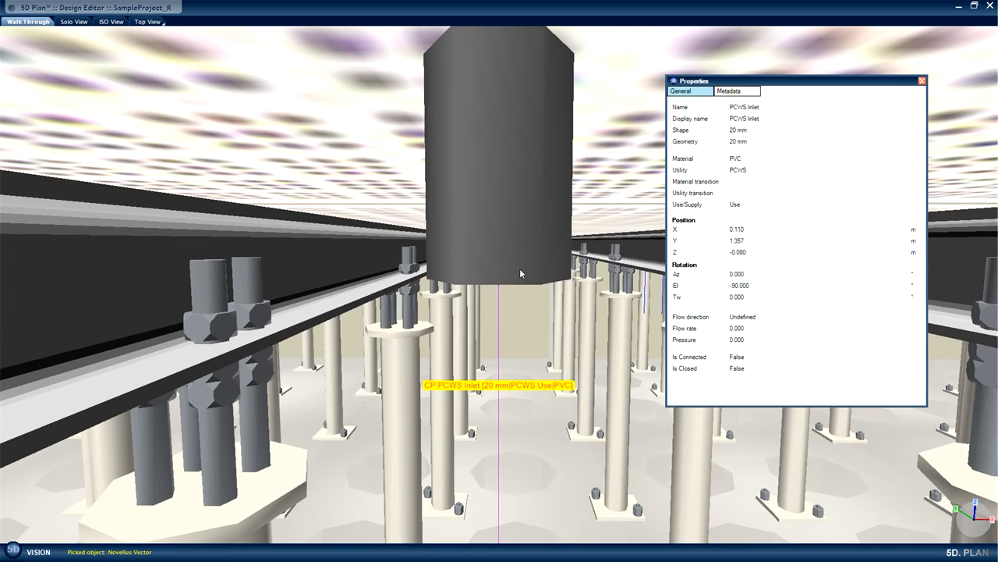
Start a connection from the PCWS Inlet to the upper pipe's reduced take-off and run its first pipe straight down, ending just below the beam level.
right_click(504, 283)
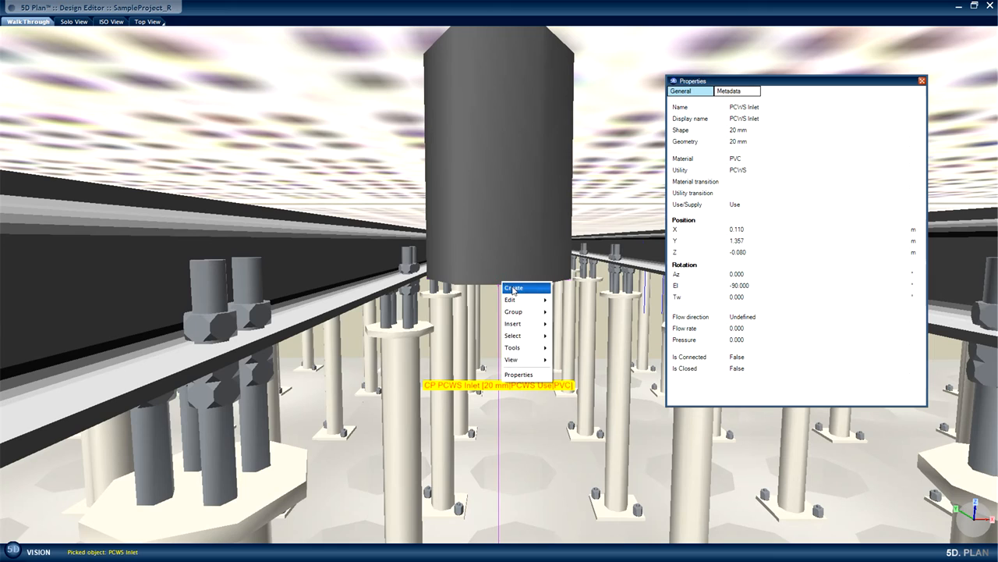
mouse_move(514, 289)
click(560, 290)
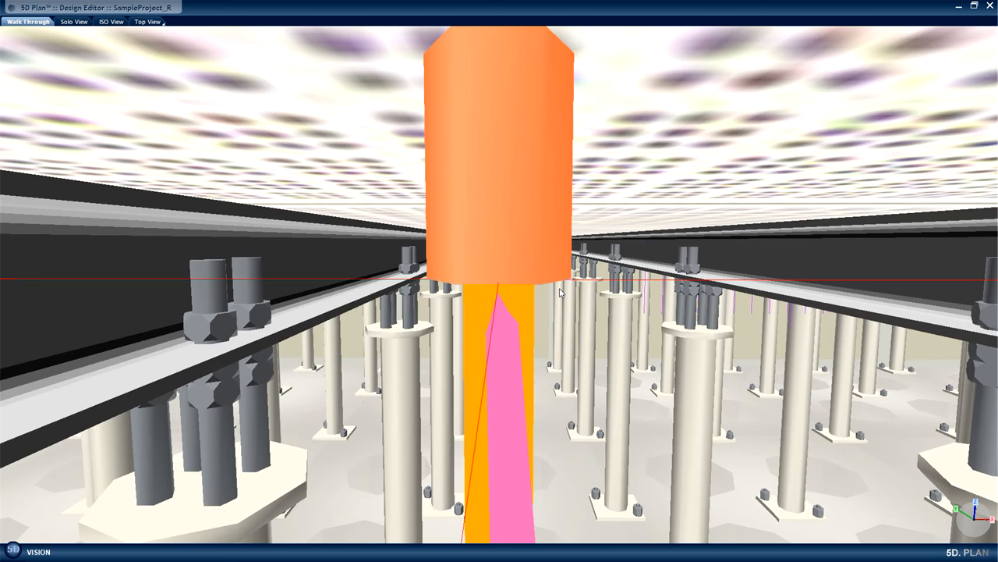
scroll(601, 287, down, 5)
mouse_move(552, 365)
mouse_down()
mouse_move(554, 344)
mouse_move(564, 344)
mouse_move(559, 359)
mouse_up()
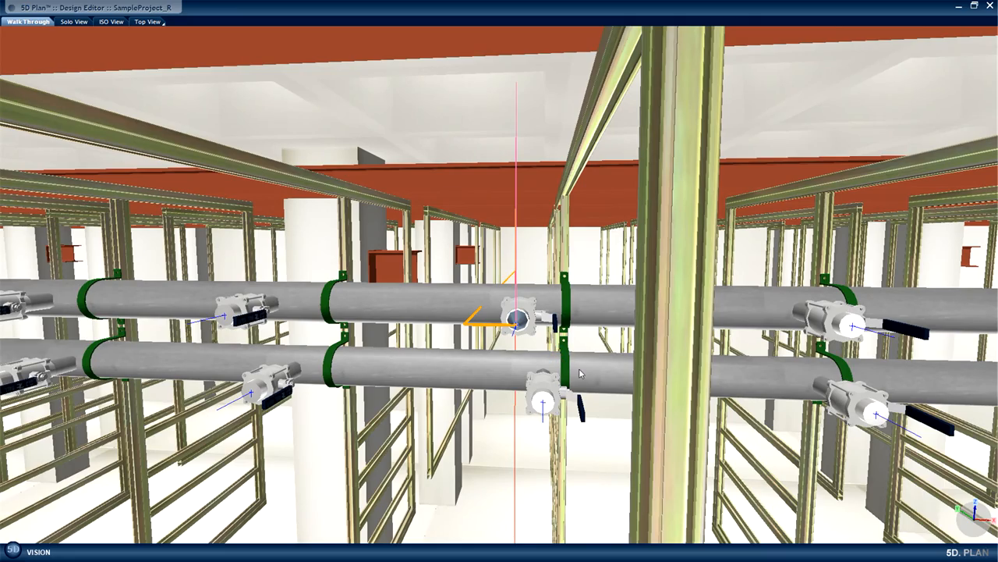
drag(580, 394, 603, 379)
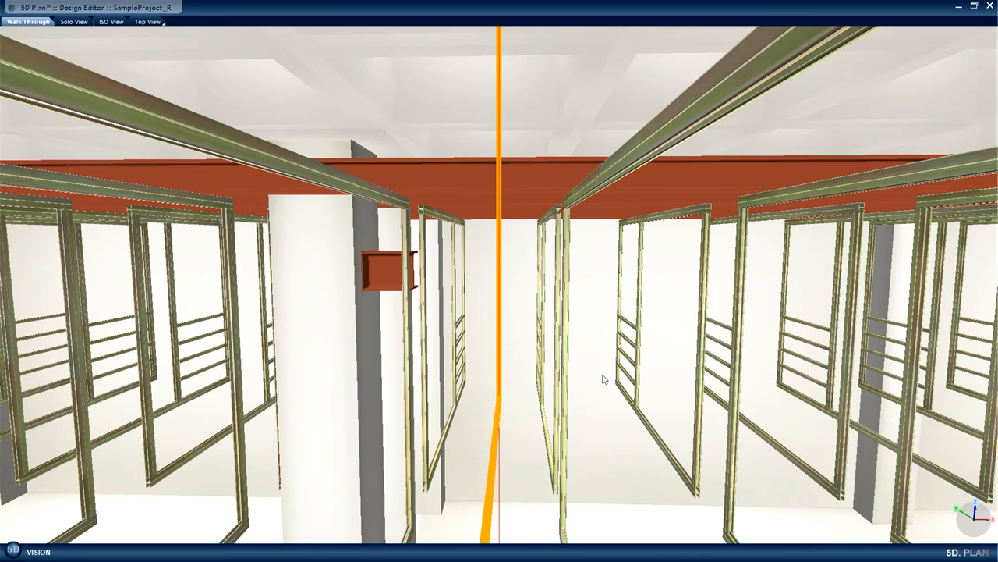
click(604, 379)
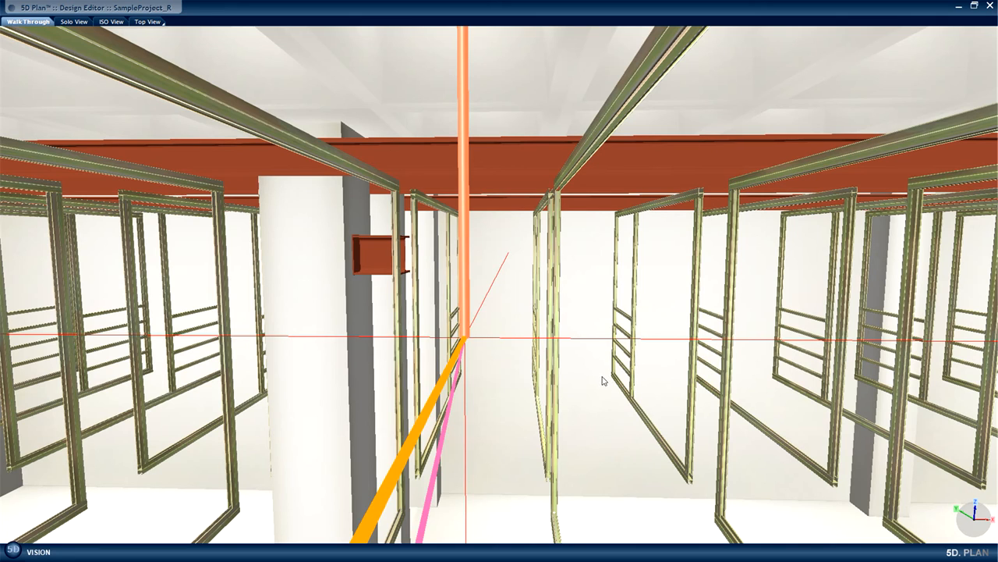
scroll(602, 380, up, 3)
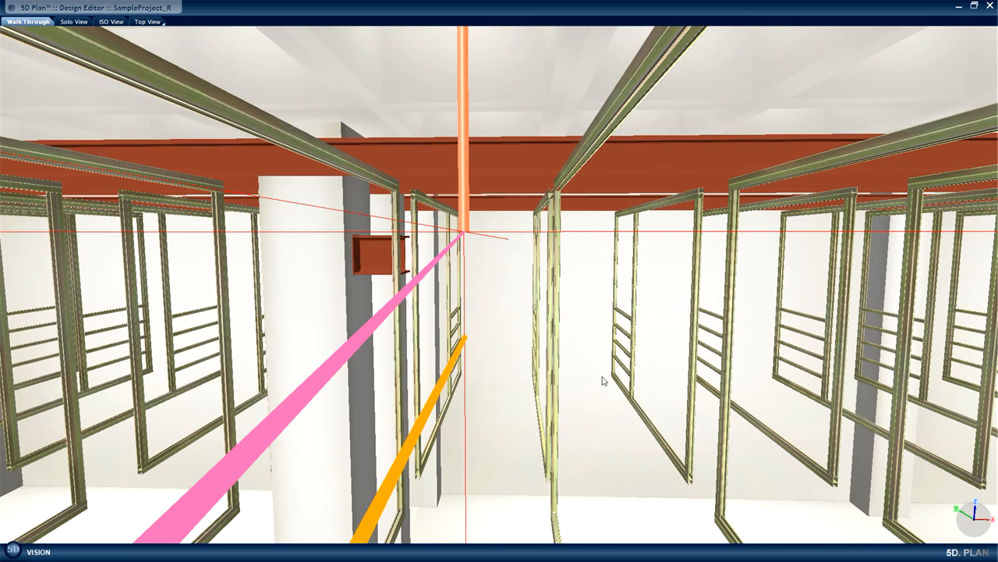
Insert a round 20 mm, 90° elbow with a 2.00 D radius at the pipe's lower end and rotate it towards the take-off.
click(602, 381)
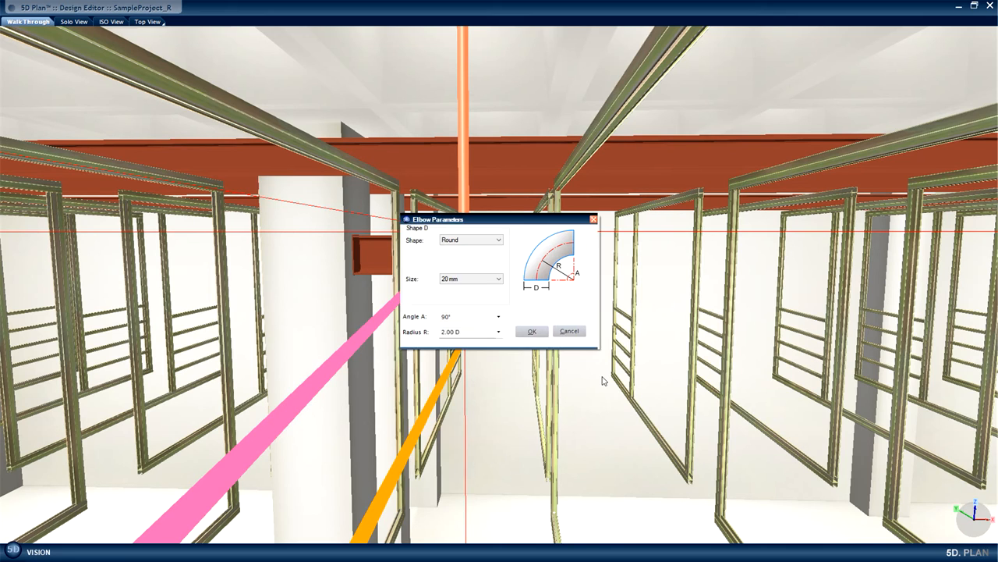
click(536, 333)
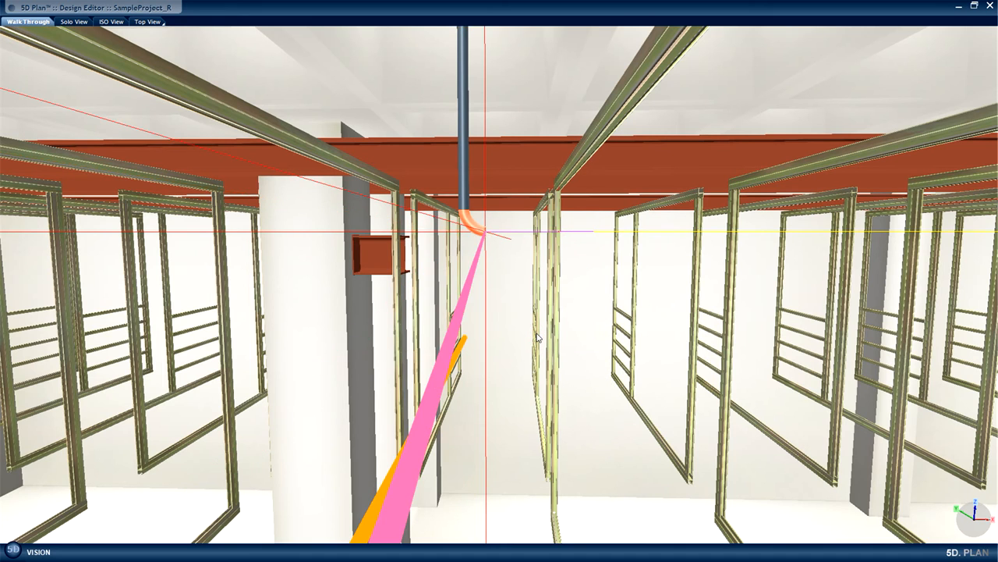
key(space)
key(space)
key(space)
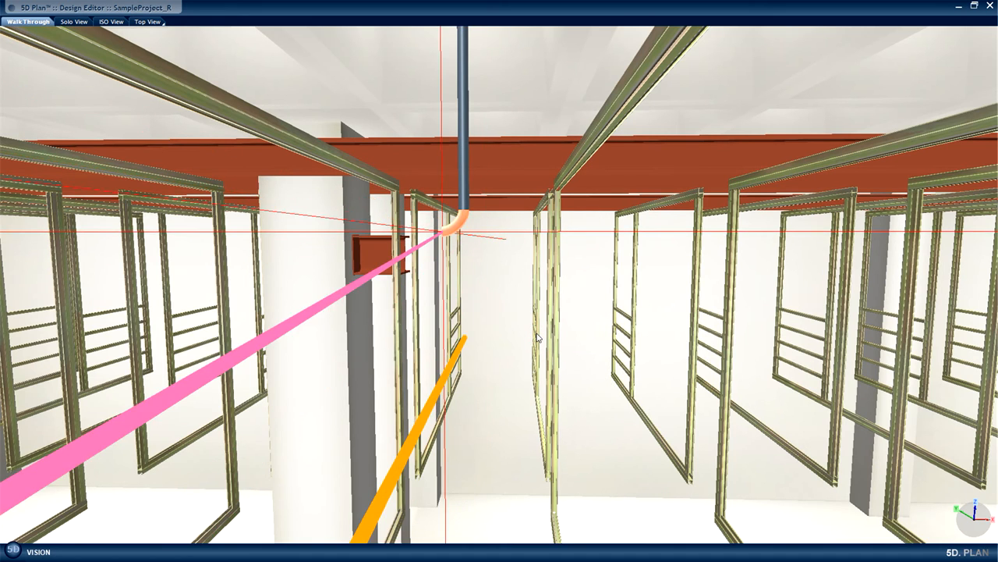
key(space)
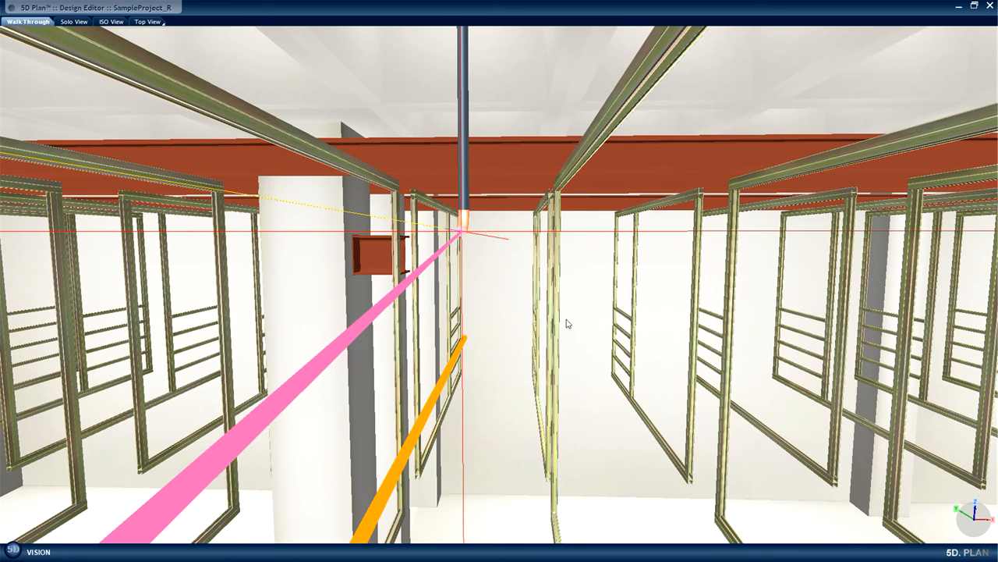
key(space)
Complete the rest of the route to the upper pipe's take-off and finalize the connection.
middle_drag(556, 268, 556, 283)
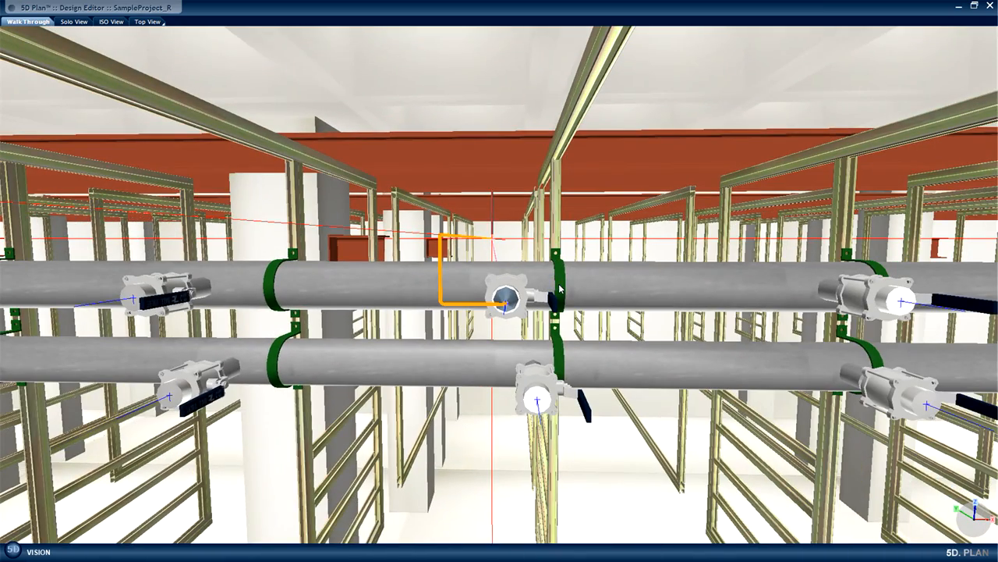
click(558, 283)
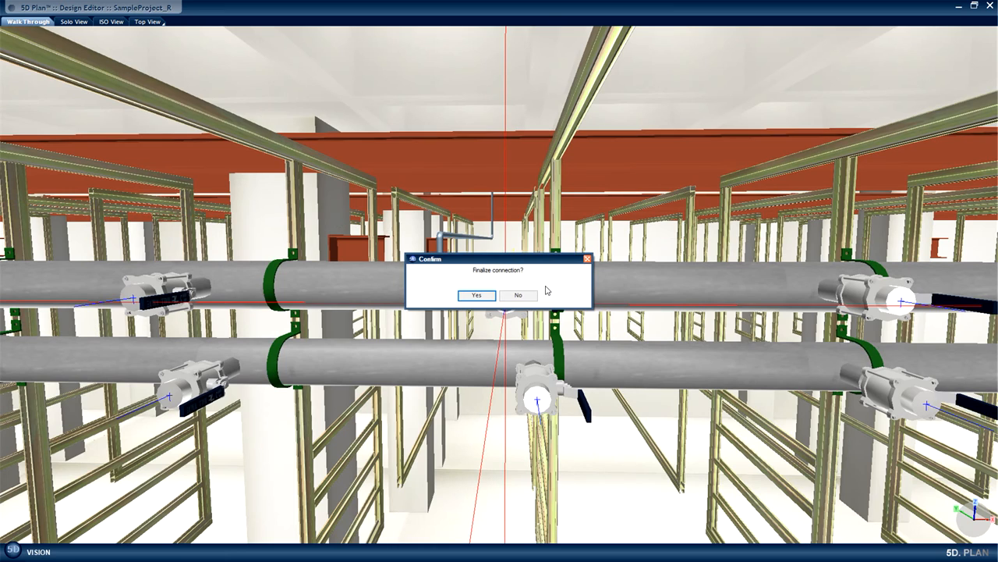
click(483, 296)
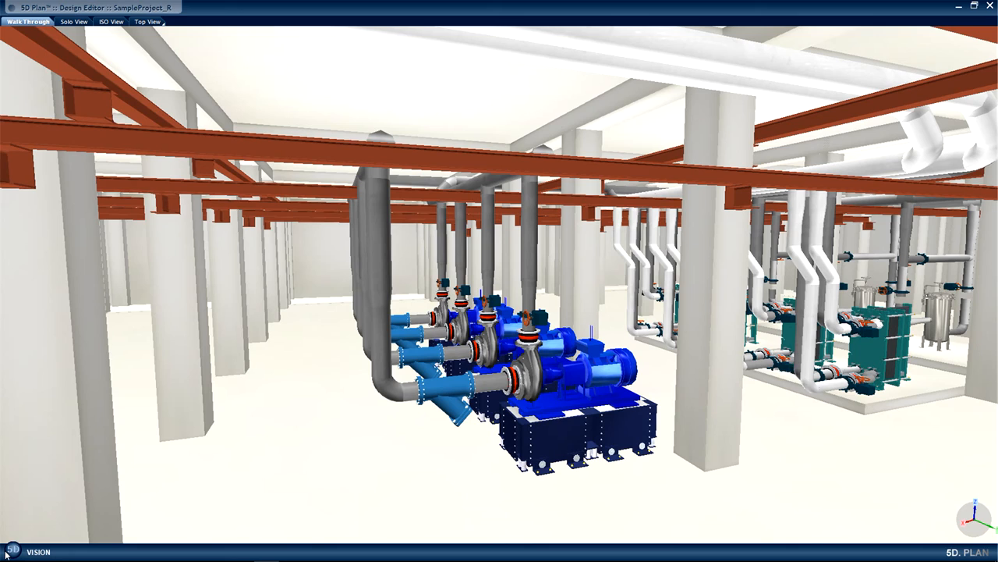
Generate a Bill of Materials report in HTML style for the PCW group.
click(7, 550)
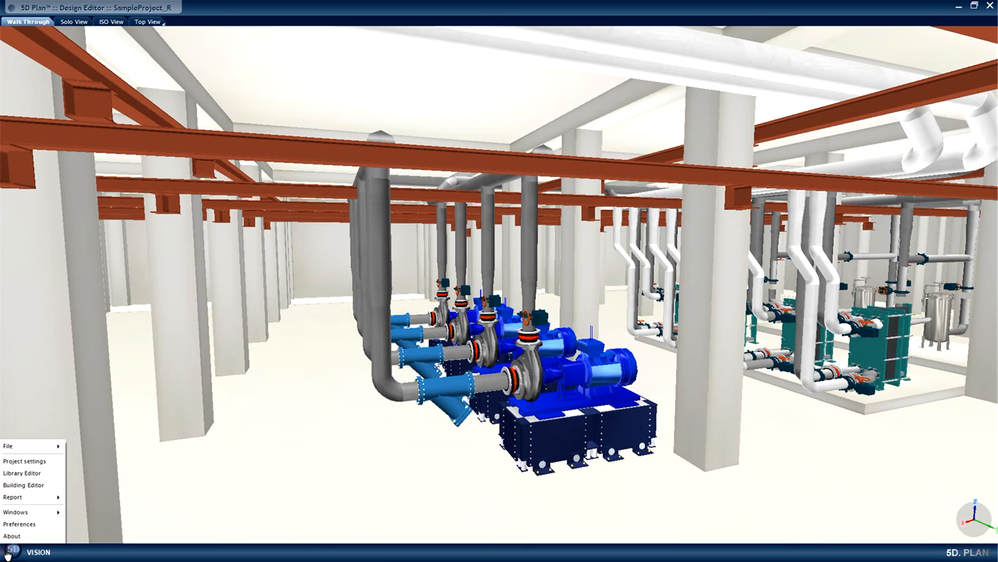
mouse_move(28, 503)
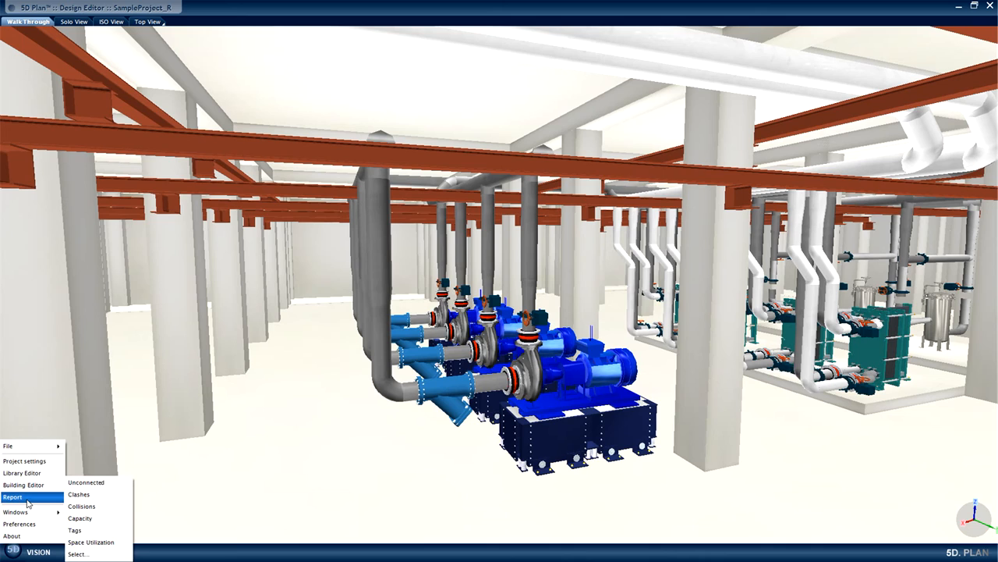
click(95, 554)
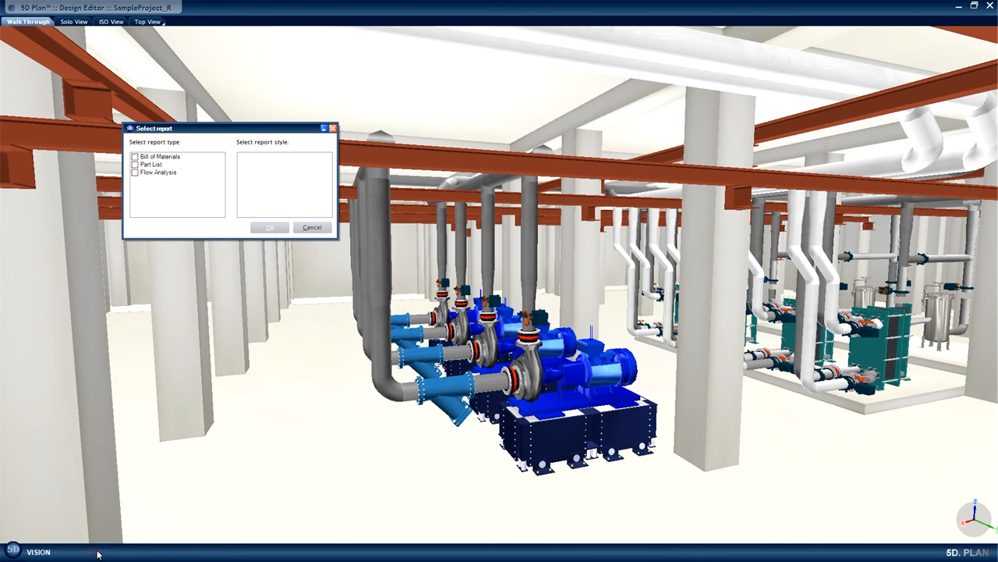
click(134, 157)
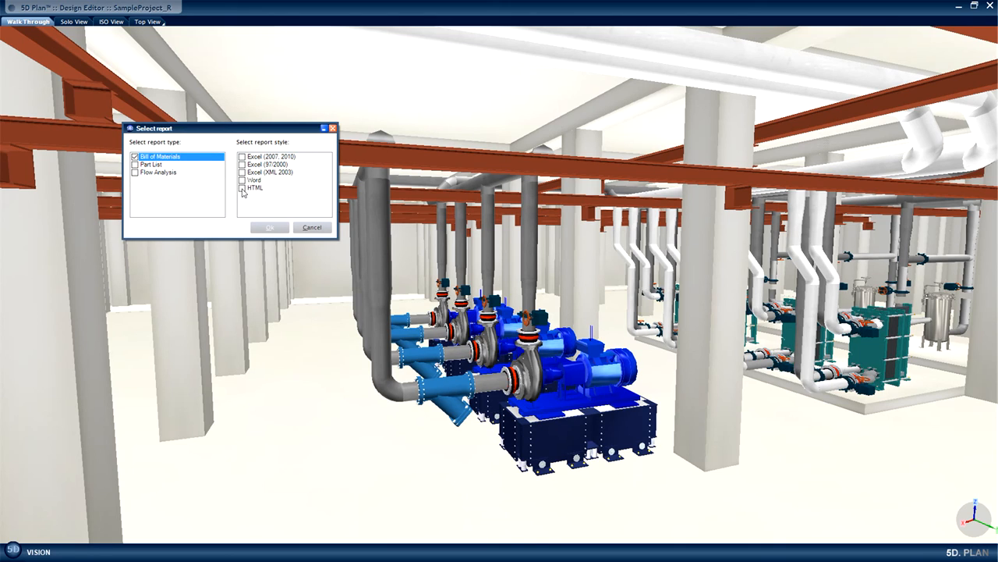
click(242, 188)
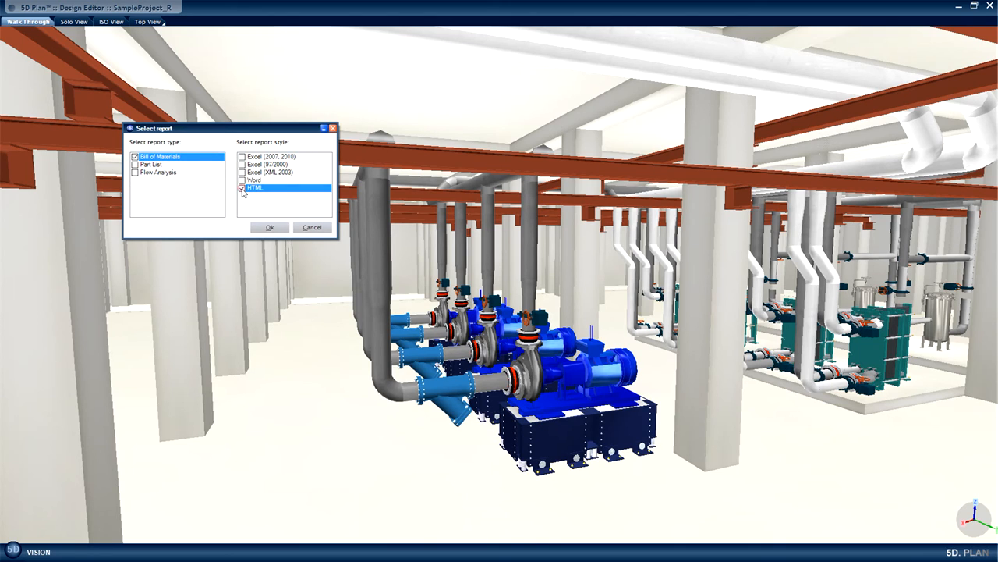
click(270, 227)
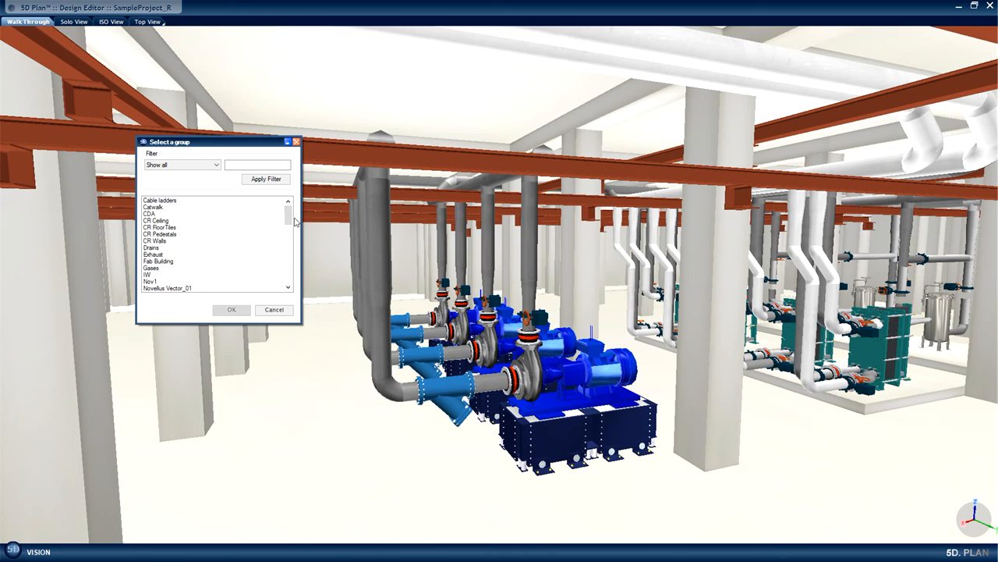
drag(289, 219, 289, 232)
click(149, 261)
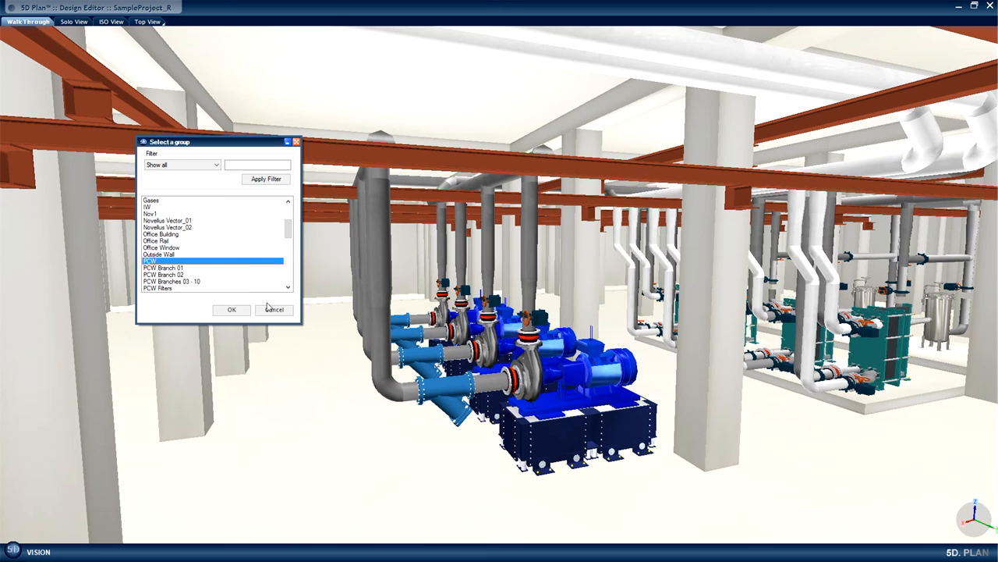
click(224, 310)
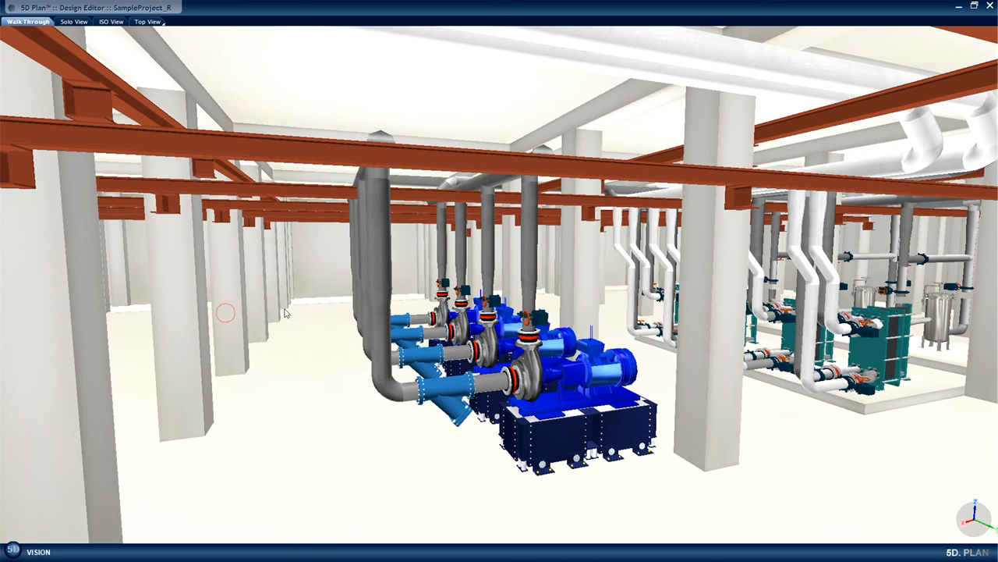
click(402, 264)
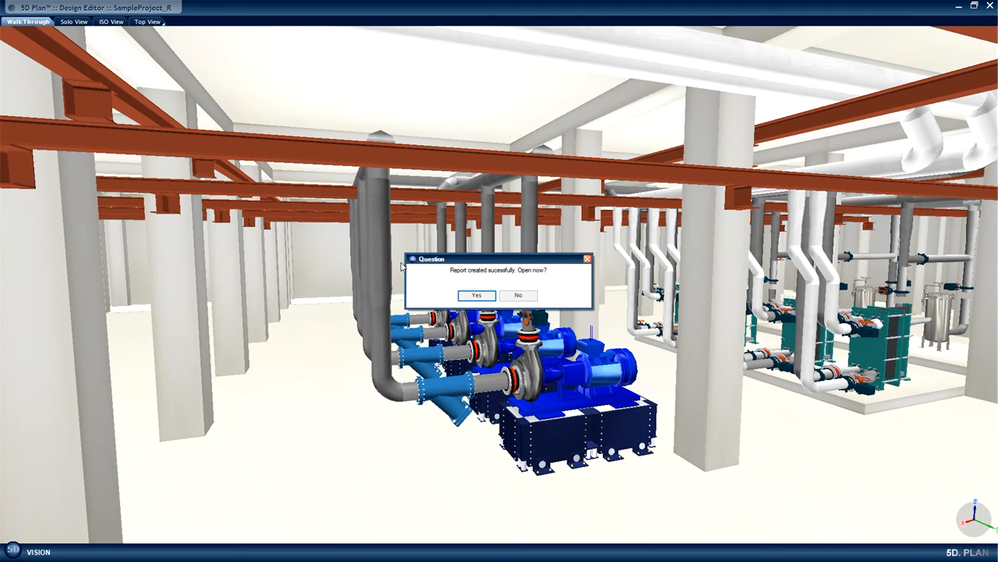
Open the finished PCW report in the web browser and look through its listed pipes, valves, elbows and quantities.
click(475, 299)
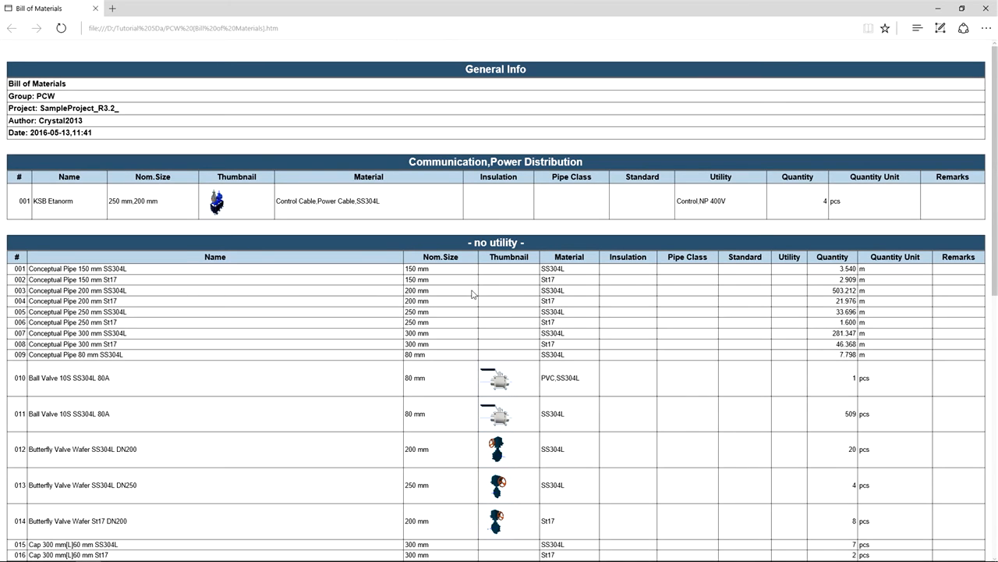
scroll(490, 300, down, 5)
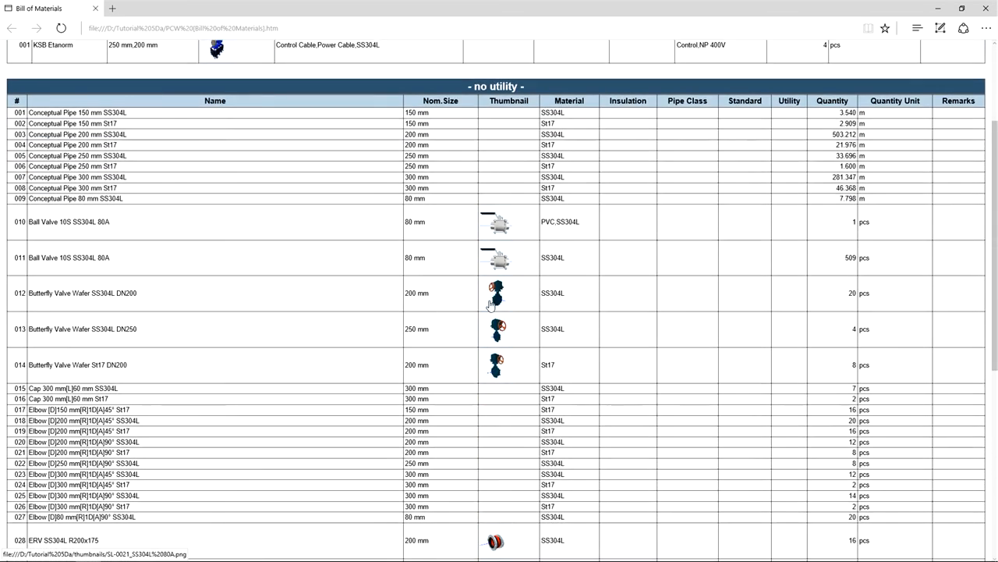
scroll(490, 306, down, 3)
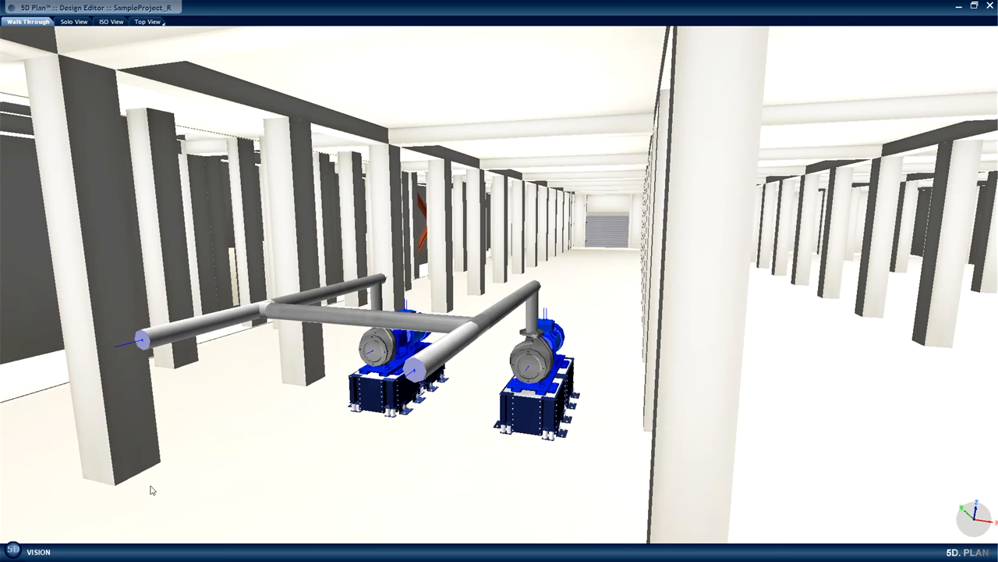
Enable the display of disconnected connectors in the conflict preferences and reload the view box to mark them in the model.
click(10, 552)
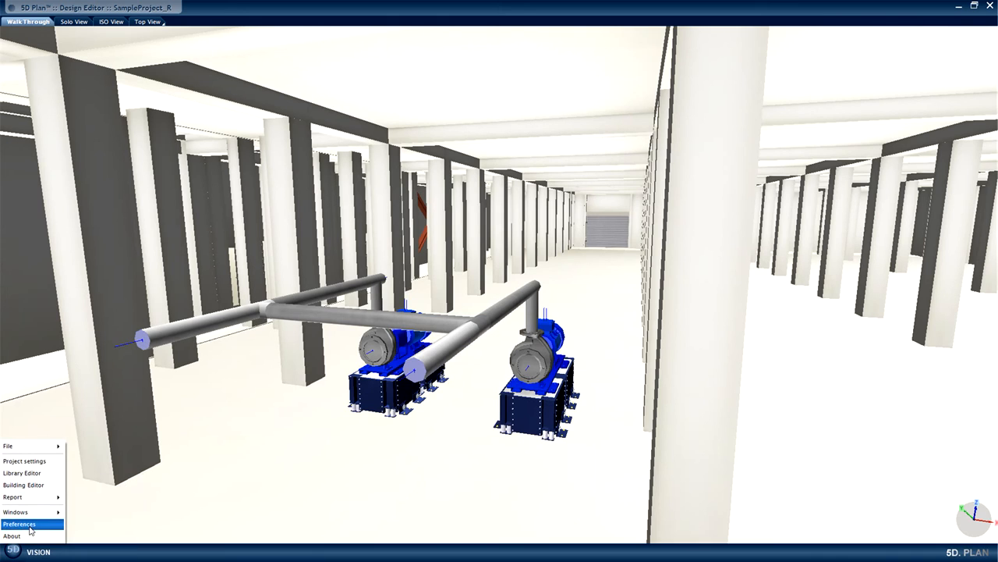
click(30, 525)
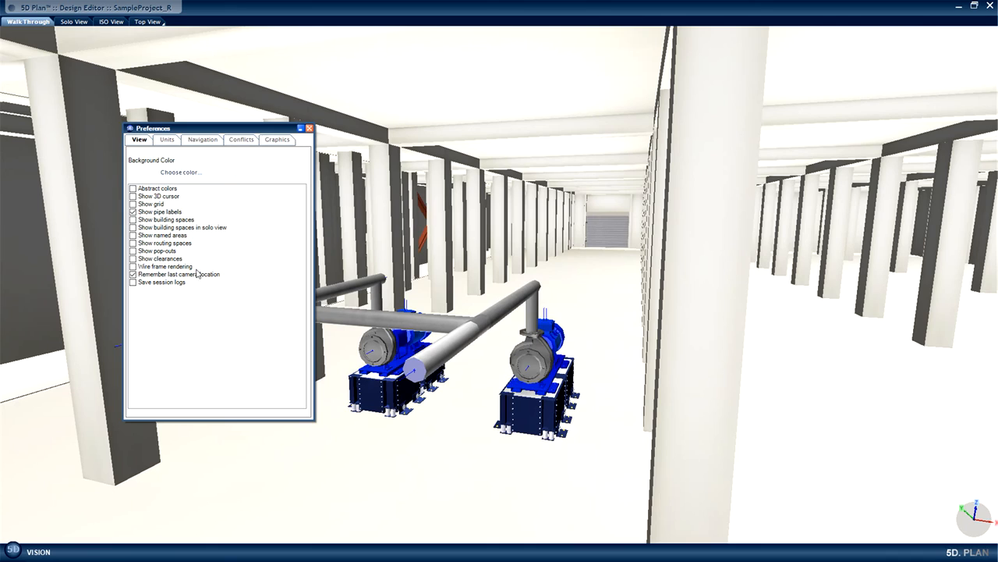
click(241, 139)
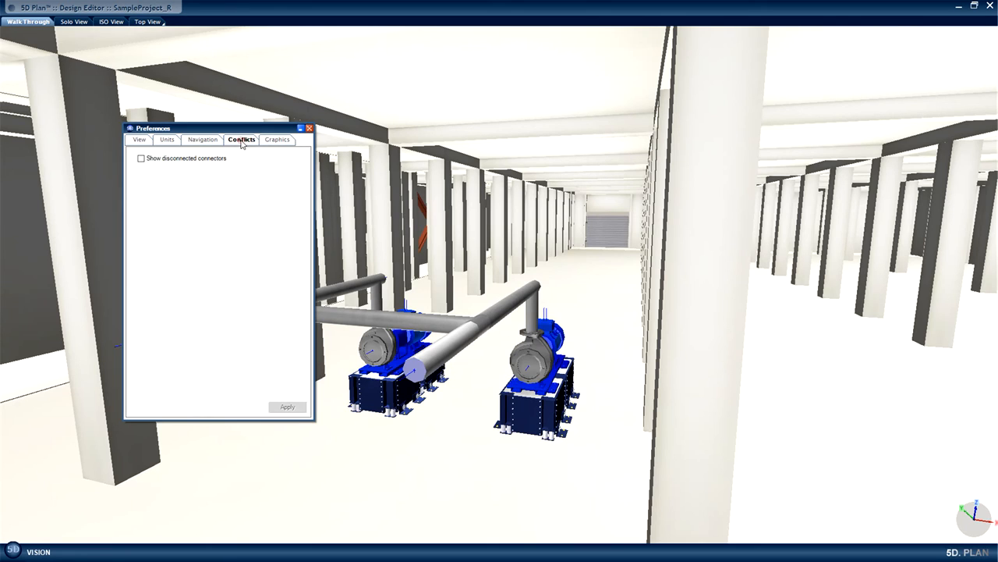
click(141, 158)
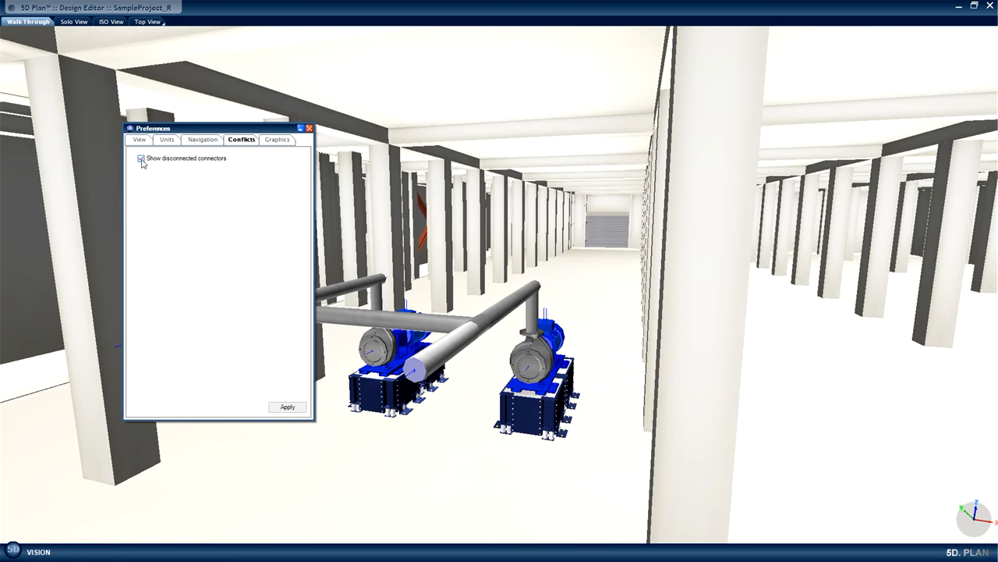
click(285, 406)
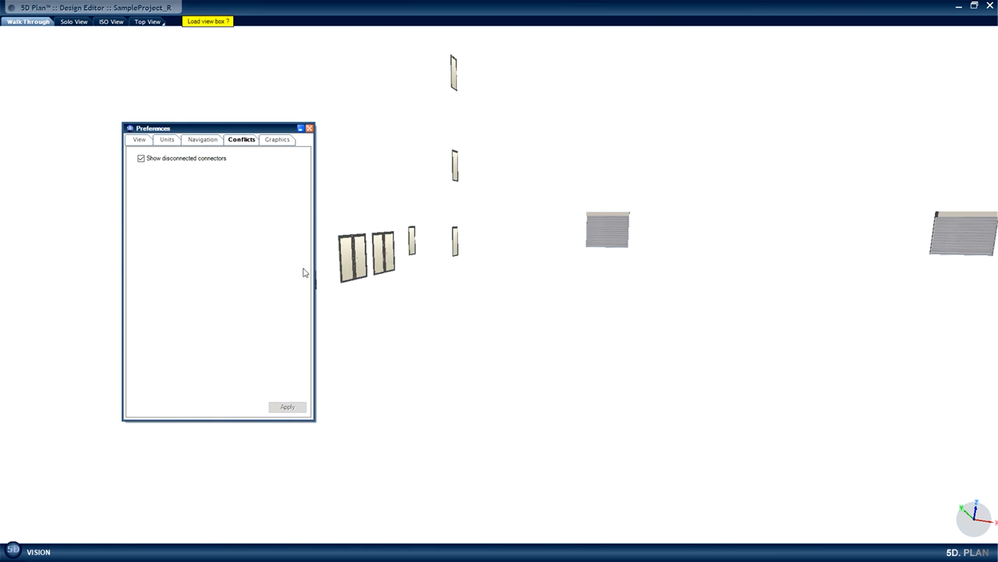
click(215, 21)
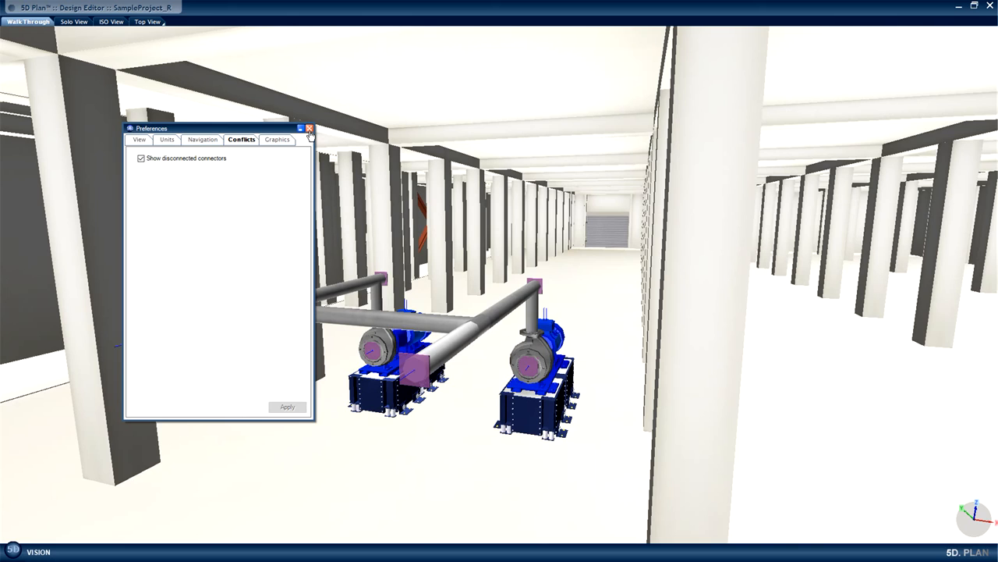
click(310, 129)
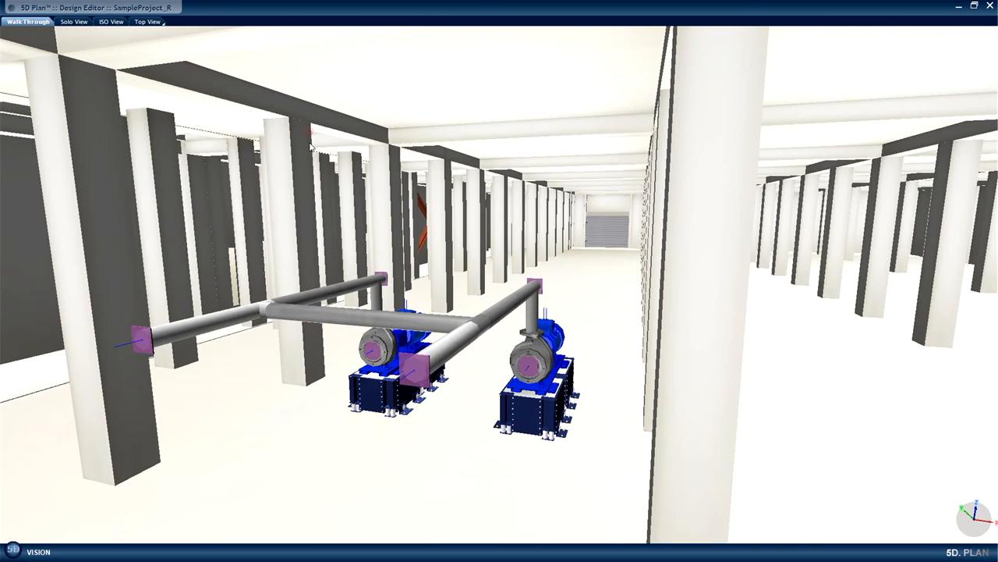
Run the Unconnected report for Group 1 and go to entry 004, the unconnected 200 mm conceptual pipe joint, in the model.
click(14, 550)
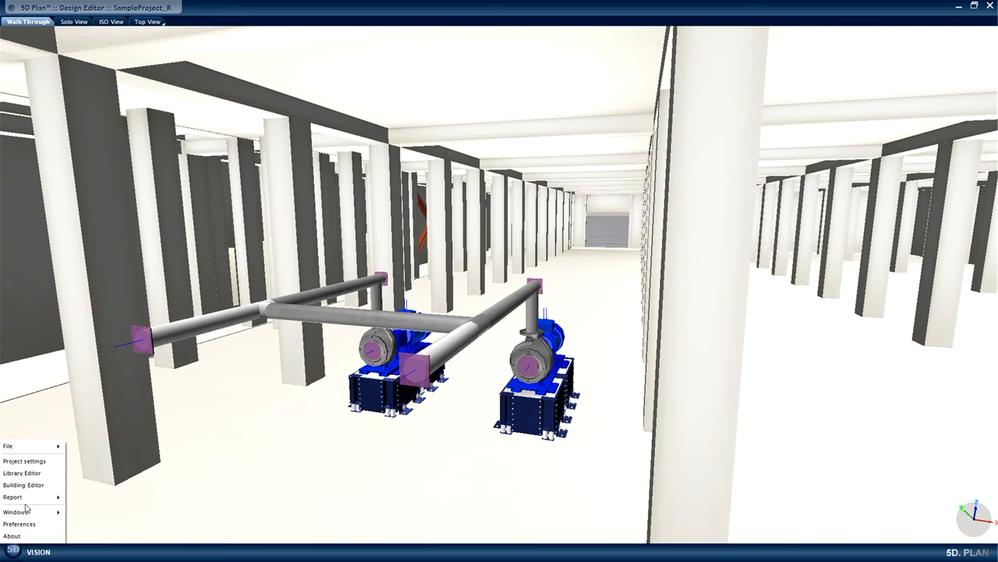
mouse_move(33, 497)
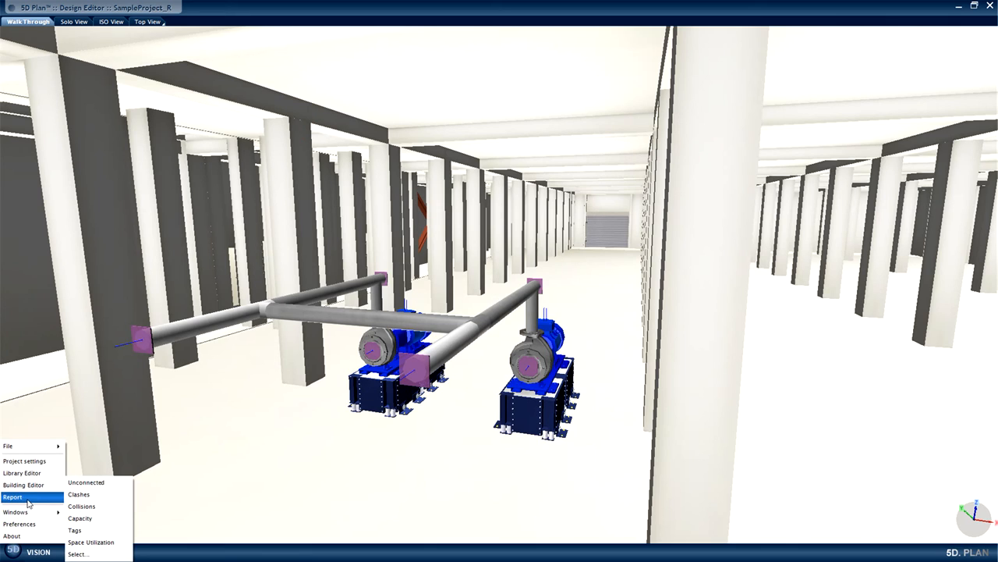
click(92, 493)
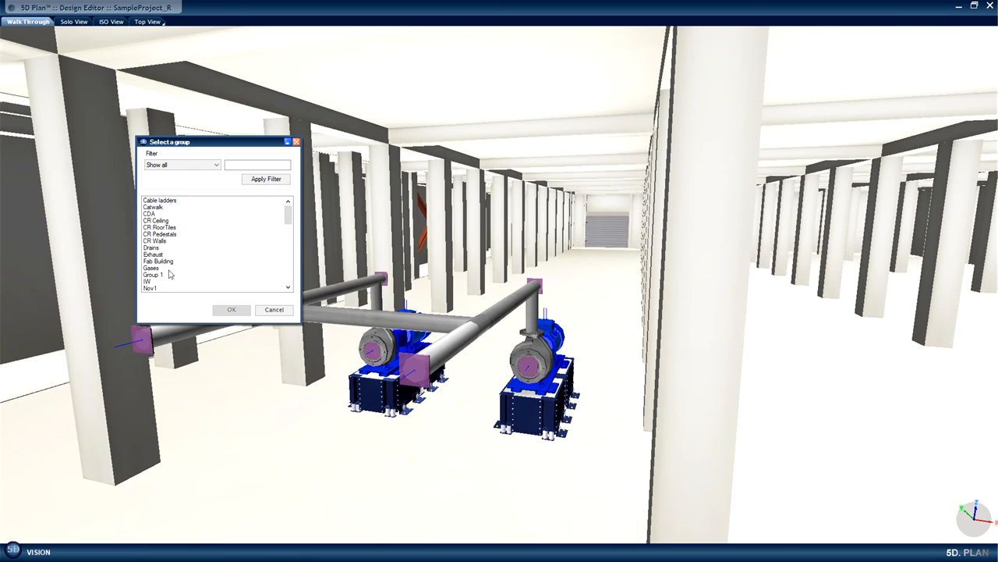
click(156, 275)
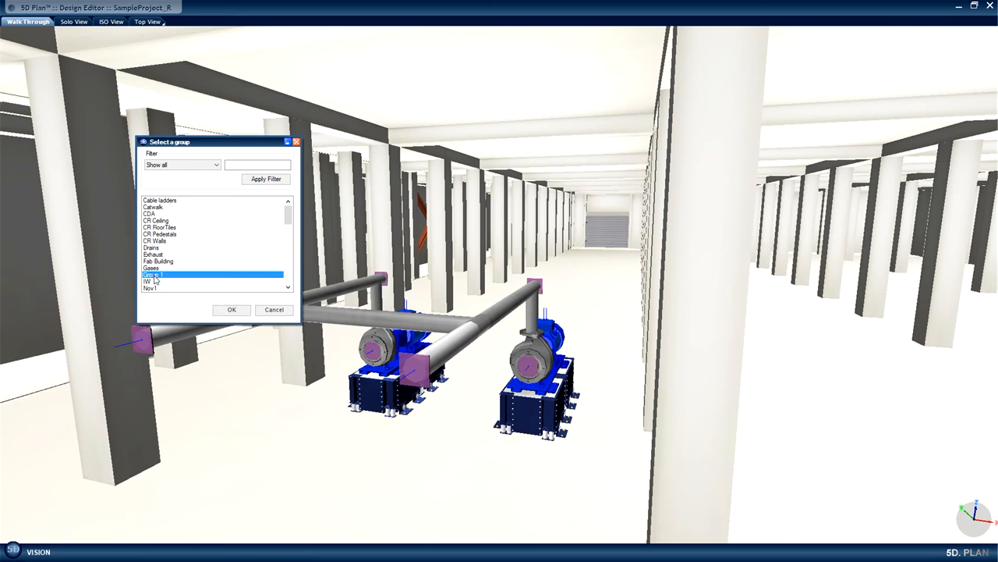
click(229, 310)
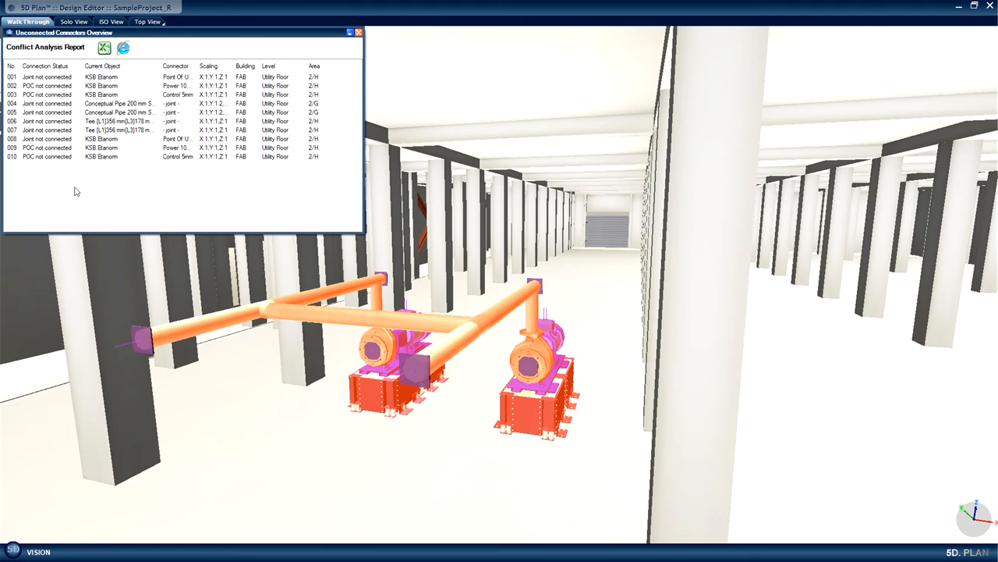
click(60, 104)
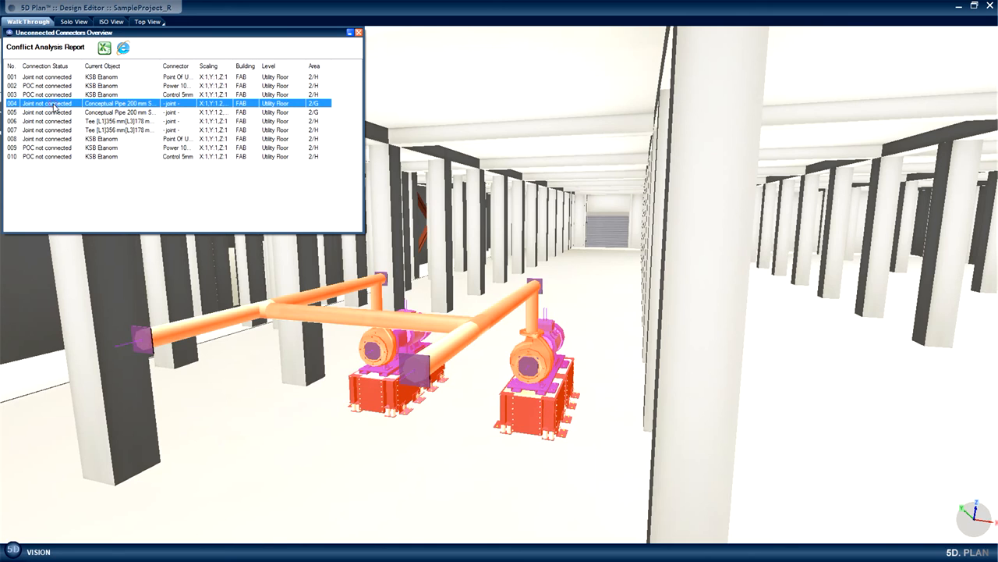
double_click(54, 104)
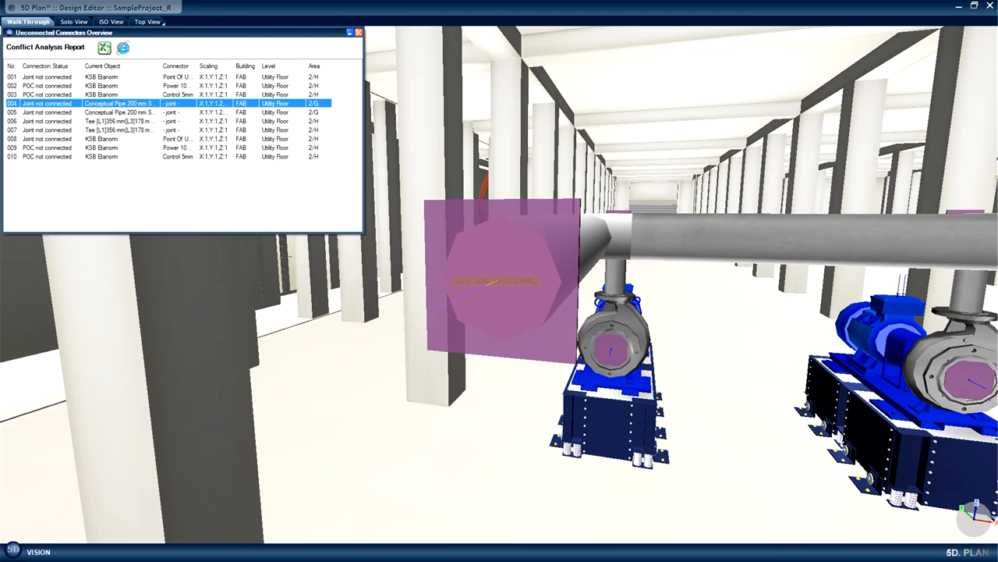
Export the unconnected connectors report as "Group 1 [Unconnected Connectors].htm" and open it in the web browser.
click(123, 48)
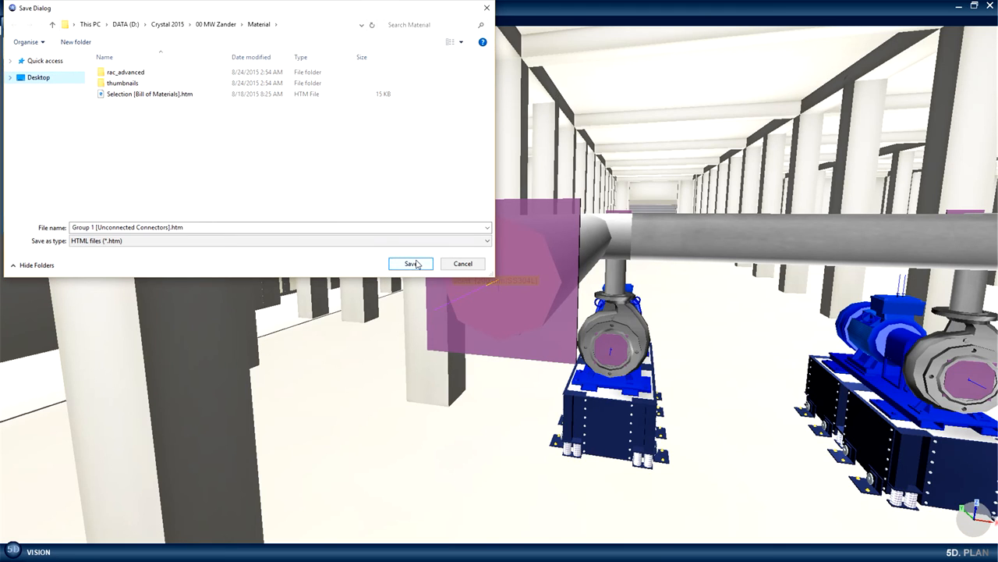
click(416, 264)
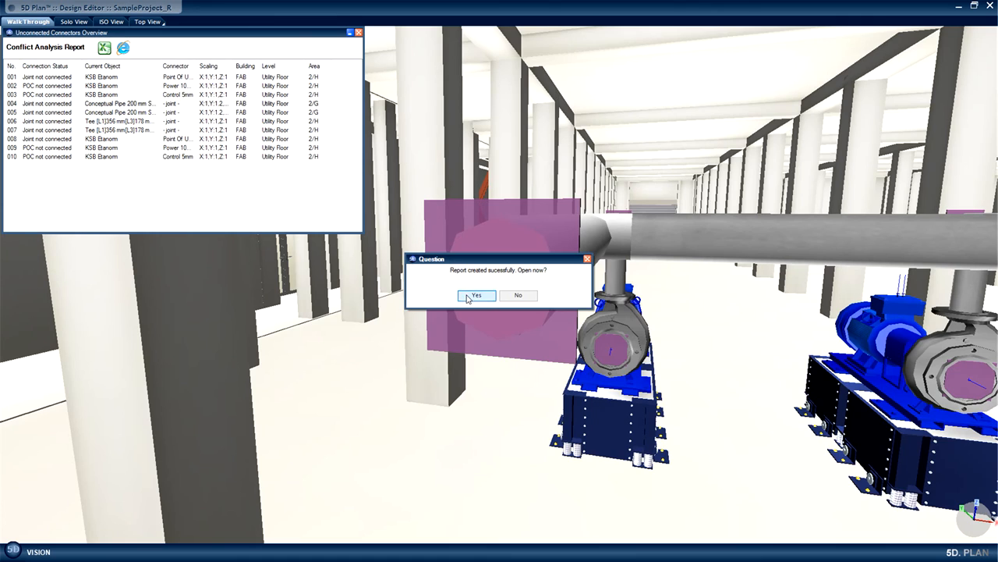
click(475, 296)
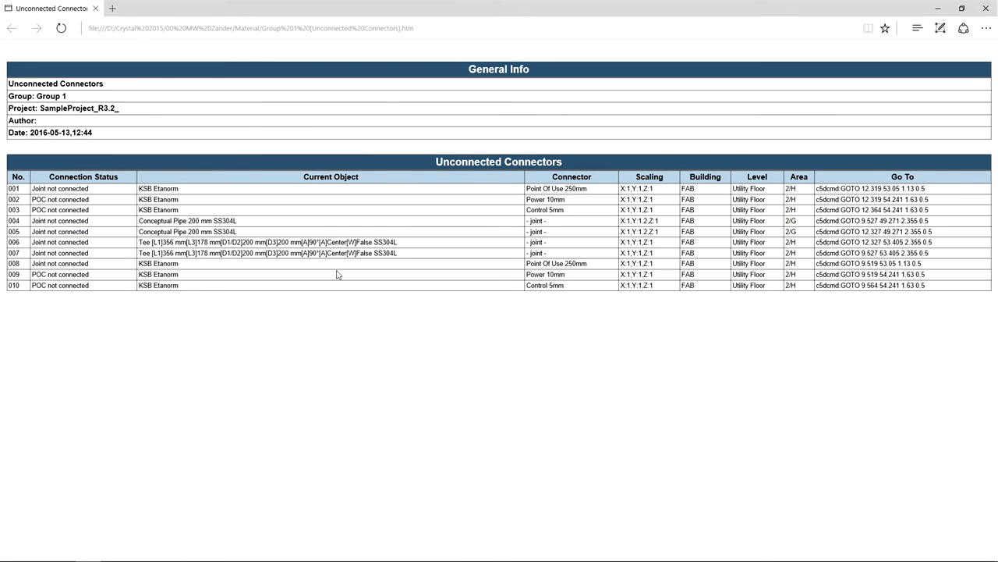
Return to 5D Plan and run a Clashes report on Group 1, covering the crossing pump pipes.
key(alt+Tab)
click(10, 551)
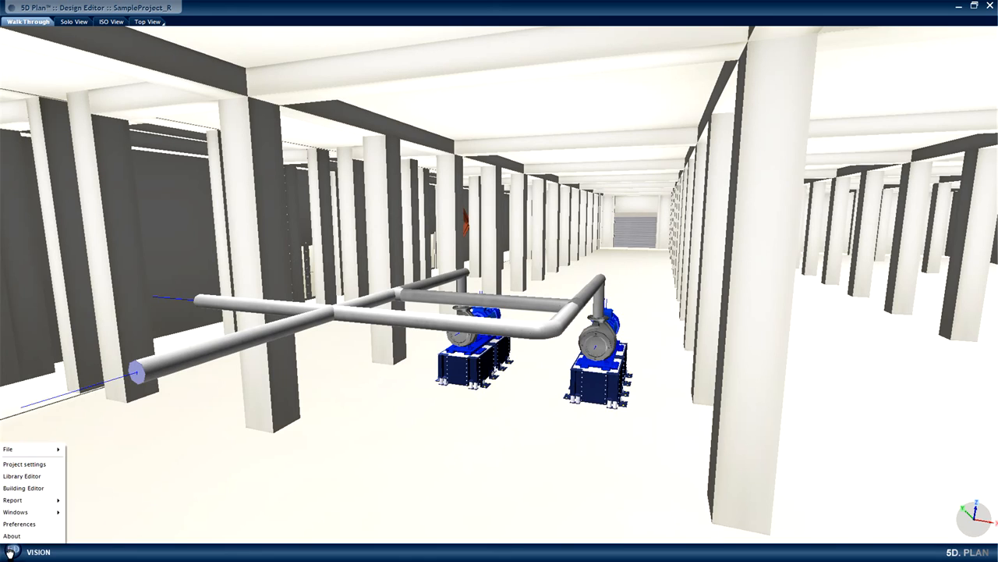
mouse_move(31, 503)
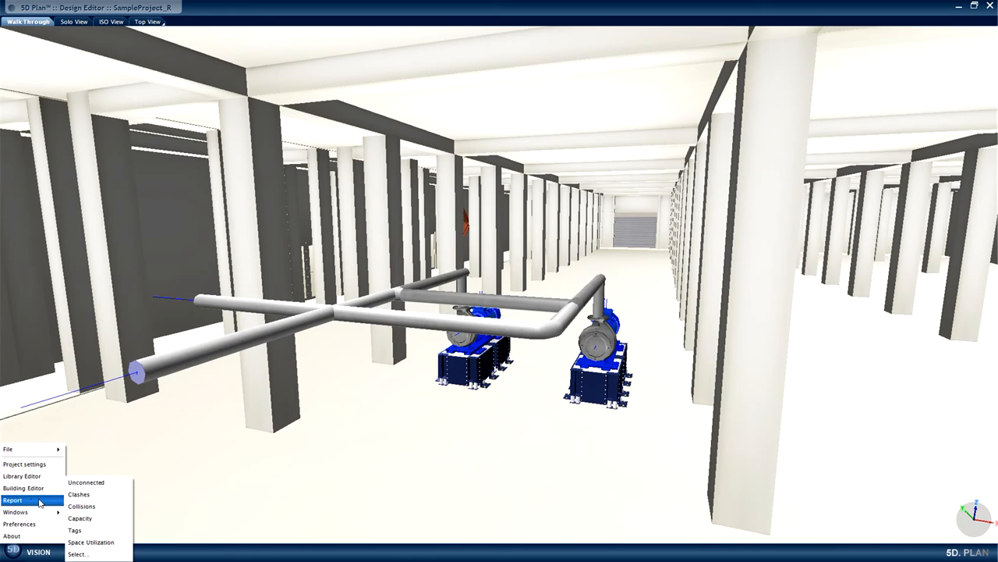
click(96, 496)
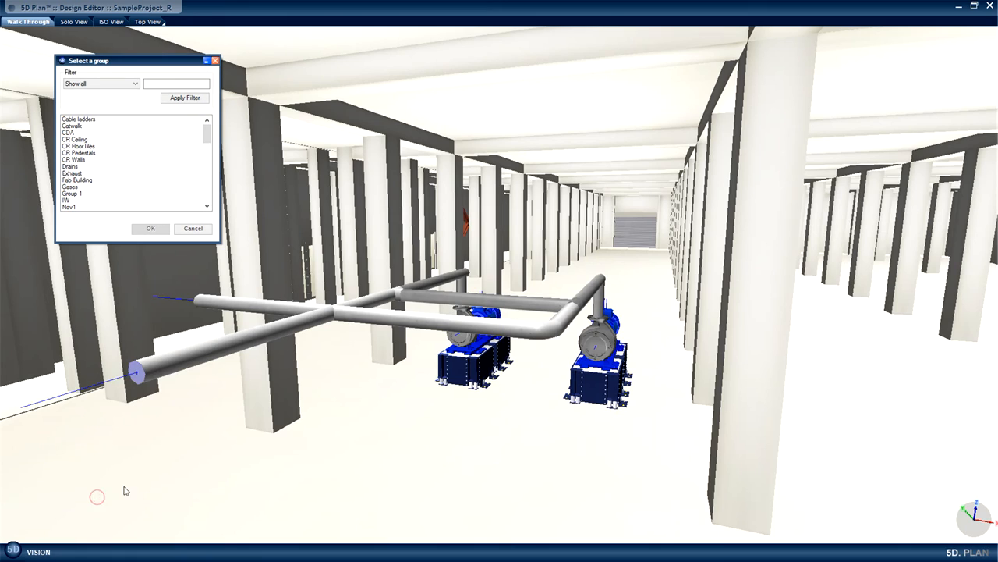
click(74, 194)
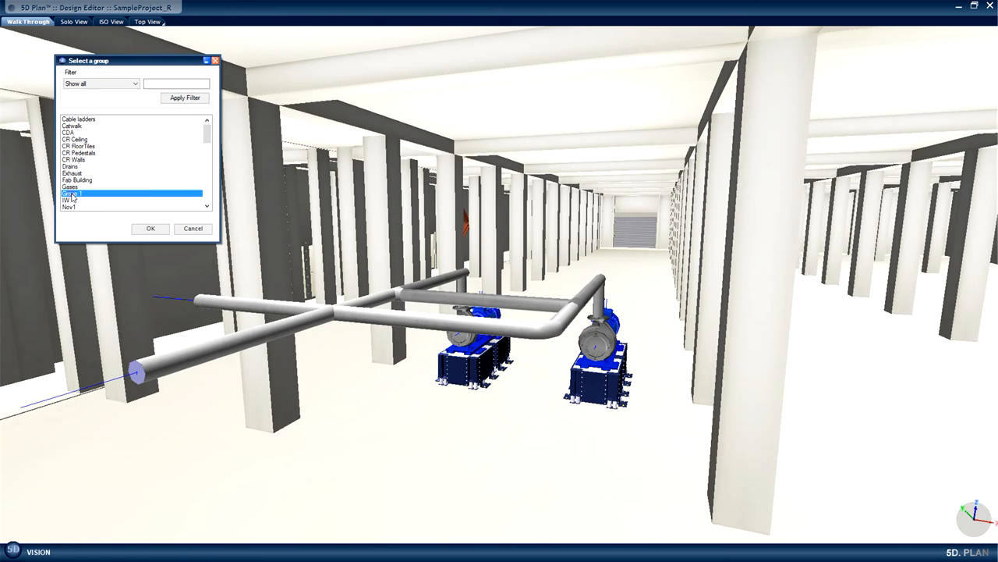
click(144, 231)
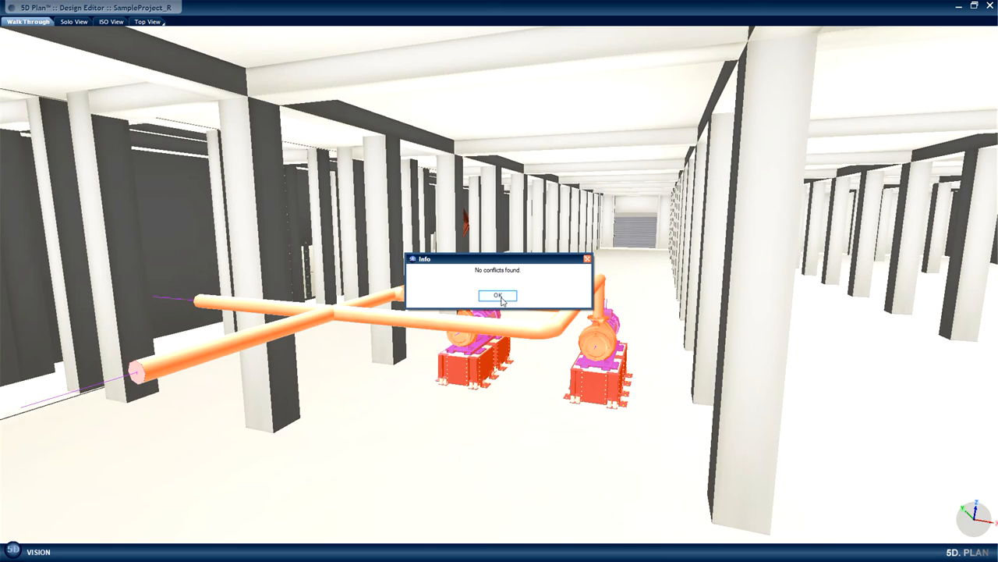
click(498, 296)
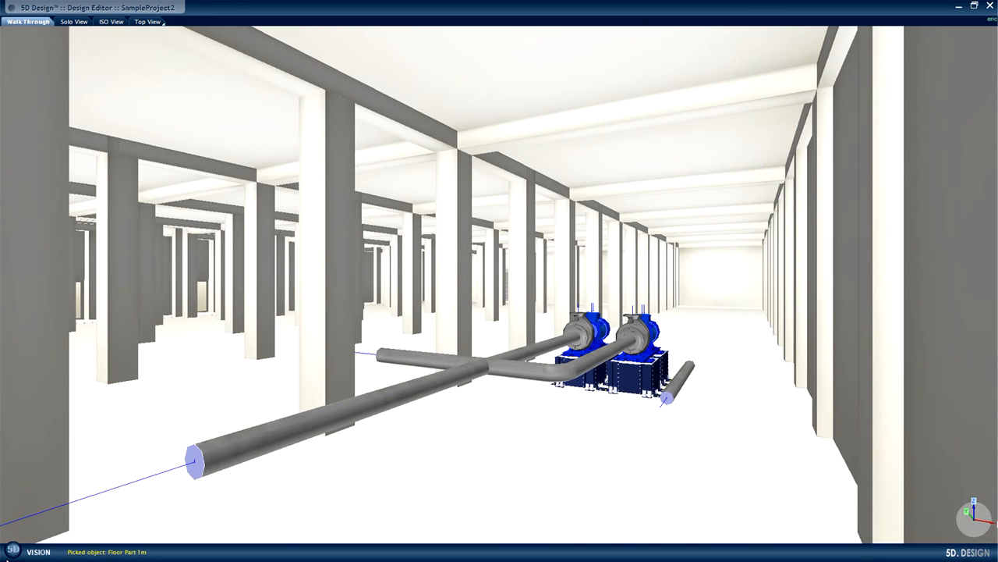
In SampleProject2, run a Clashes report on Group 1 and select entry 001 in the overview.
click(11, 552)
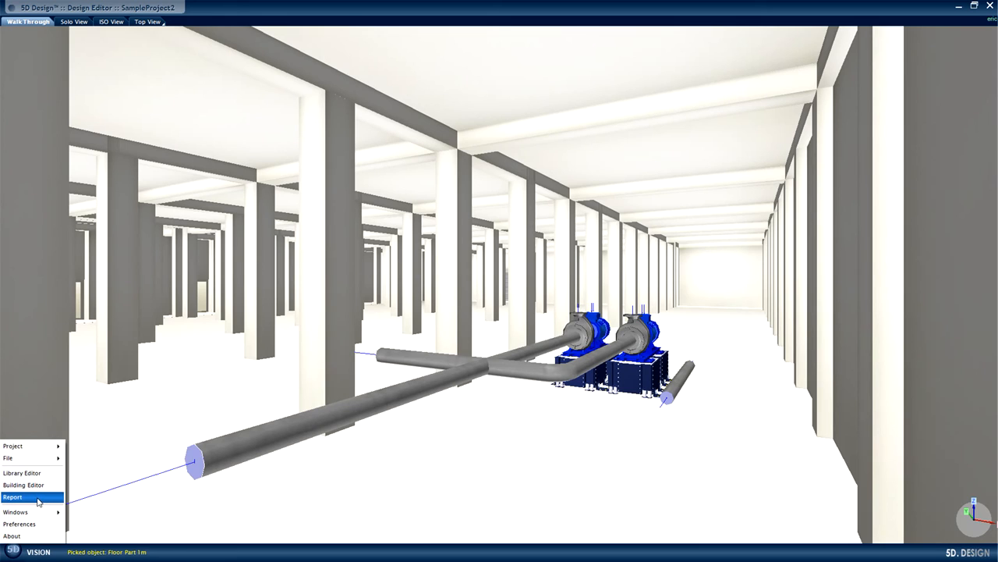
mouse_move(39, 499)
click(92, 494)
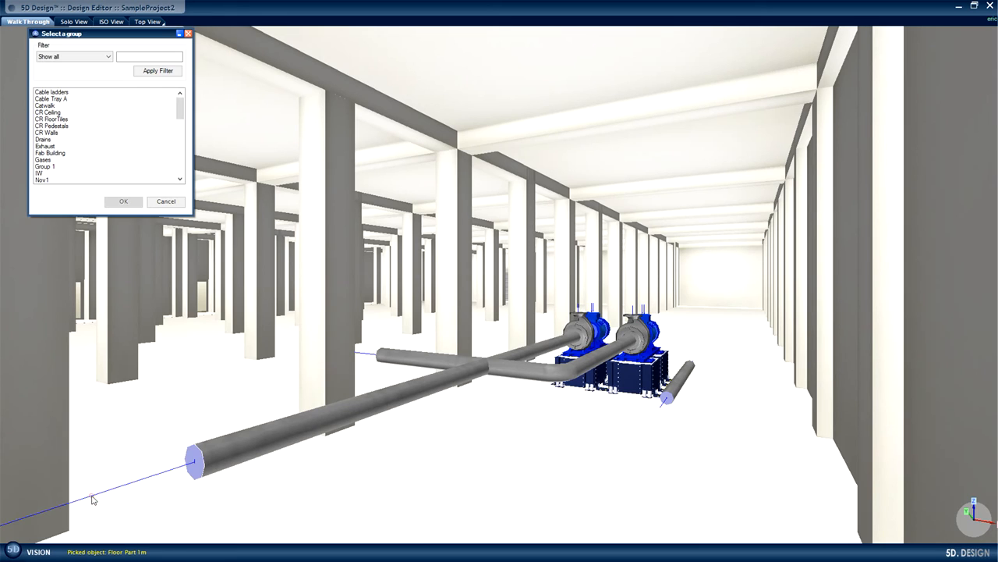
click(48, 166)
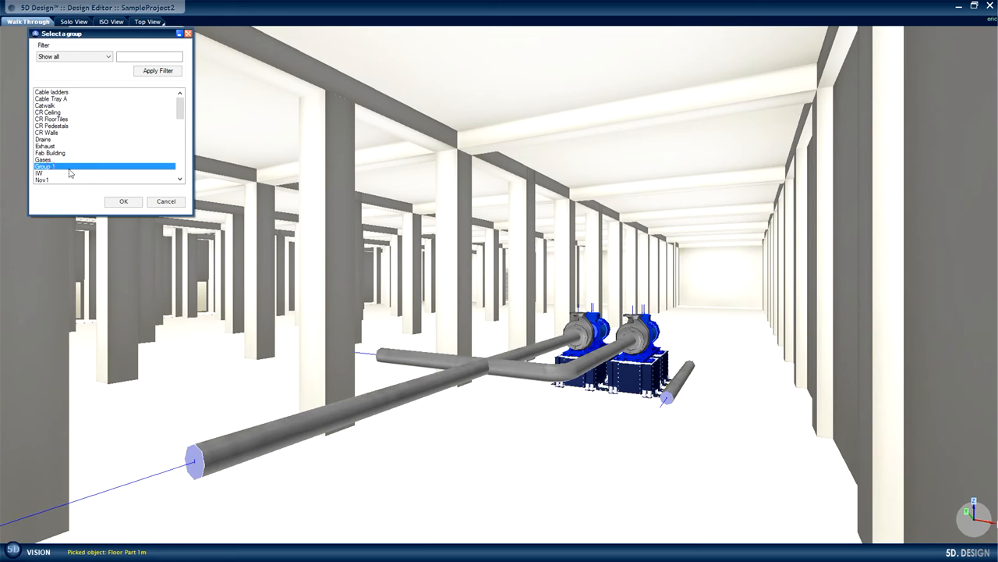
click(119, 203)
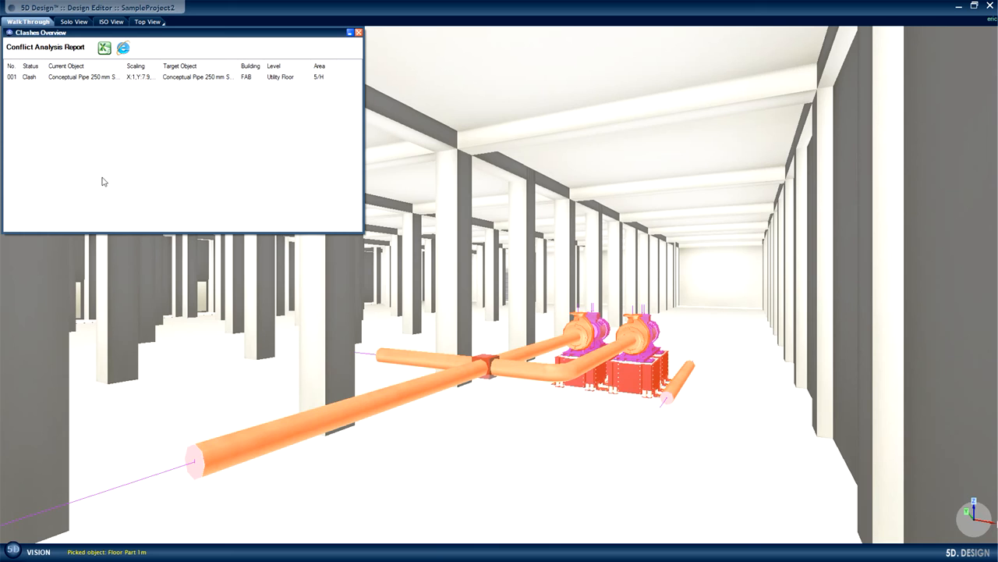
click(66, 77)
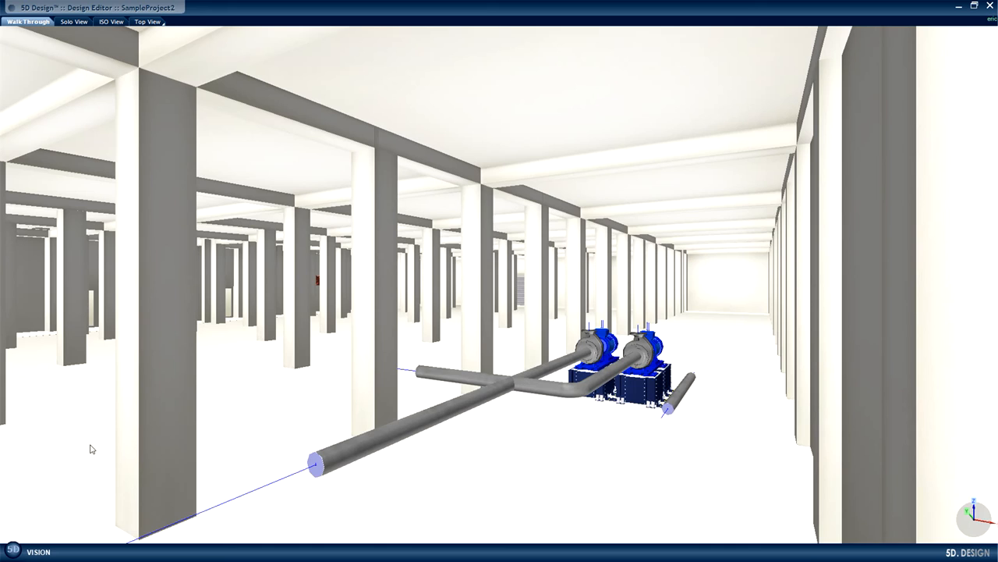
Run a Collisions report on Group 1 in SampleProject2.
click(13, 549)
mouse_move(29, 503)
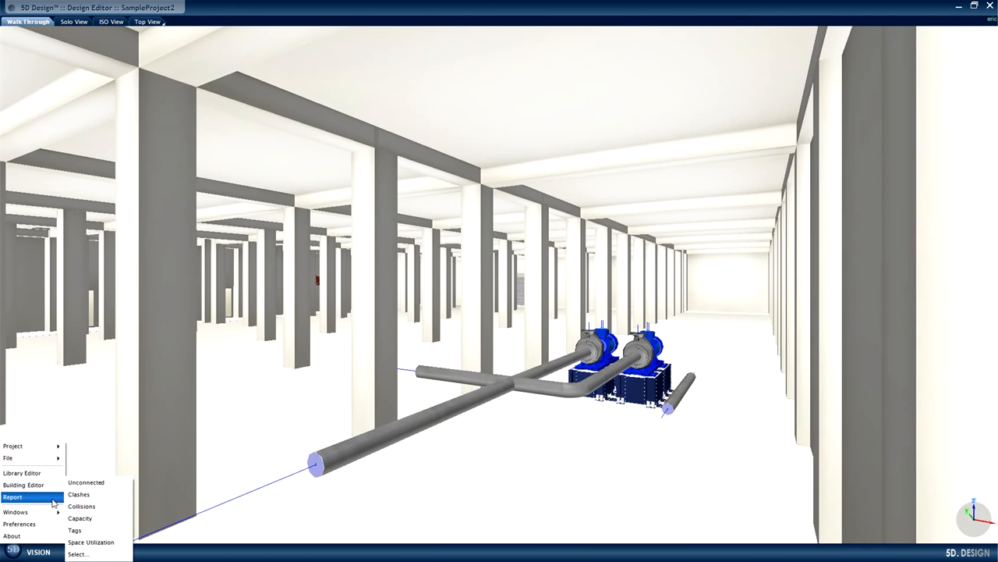
click(102, 505)
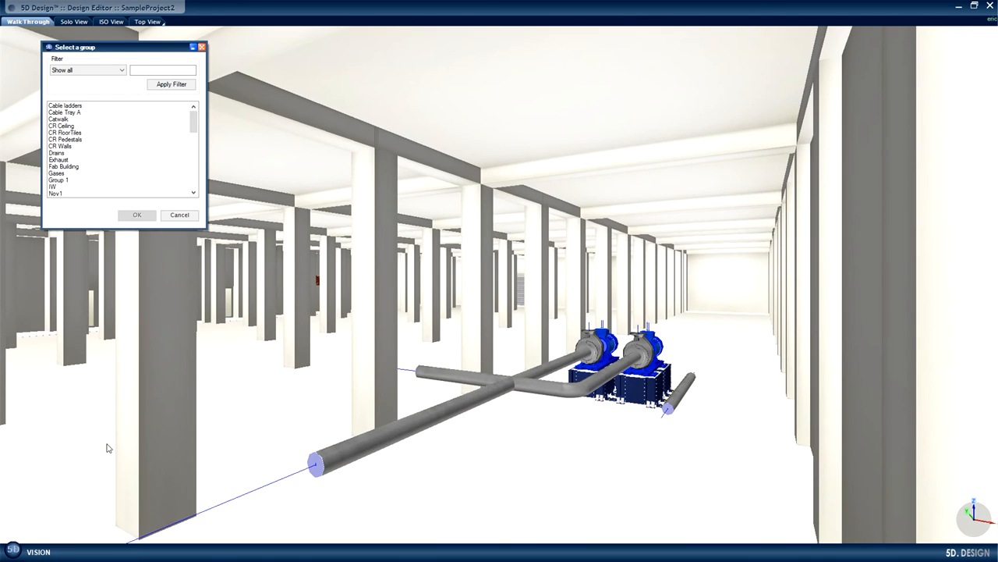
click(66, 181)
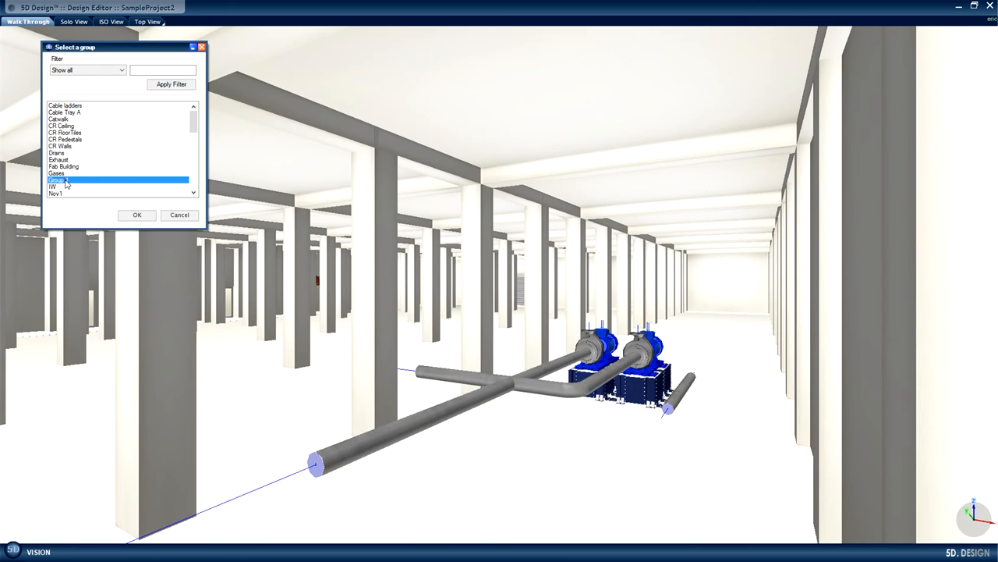
click(139, 216)
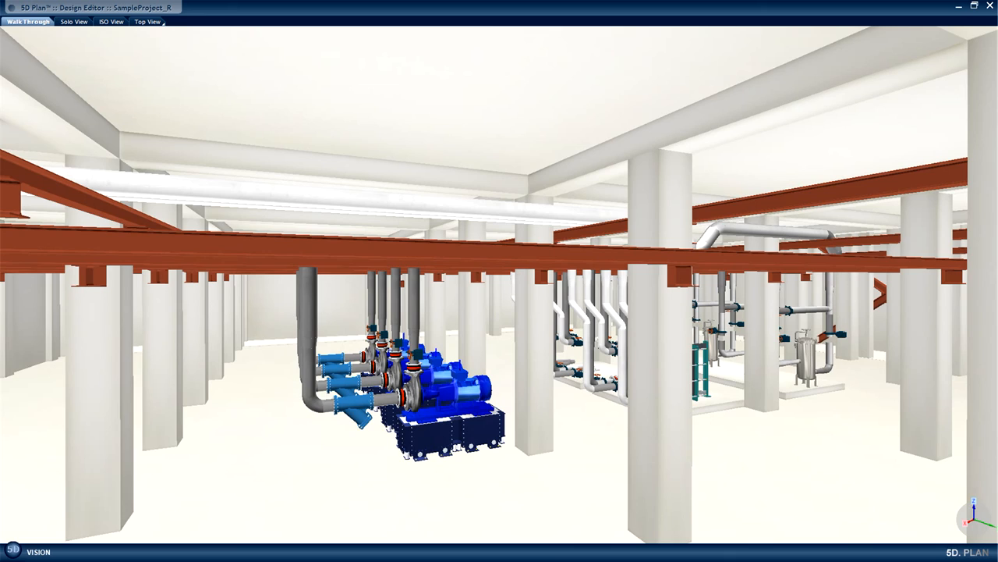
Start a Space Utilization report for the FAB building and set Corner 1 to area 3/B on the Utility Floor.
click(9, 548)
mouse_move(20, 500)
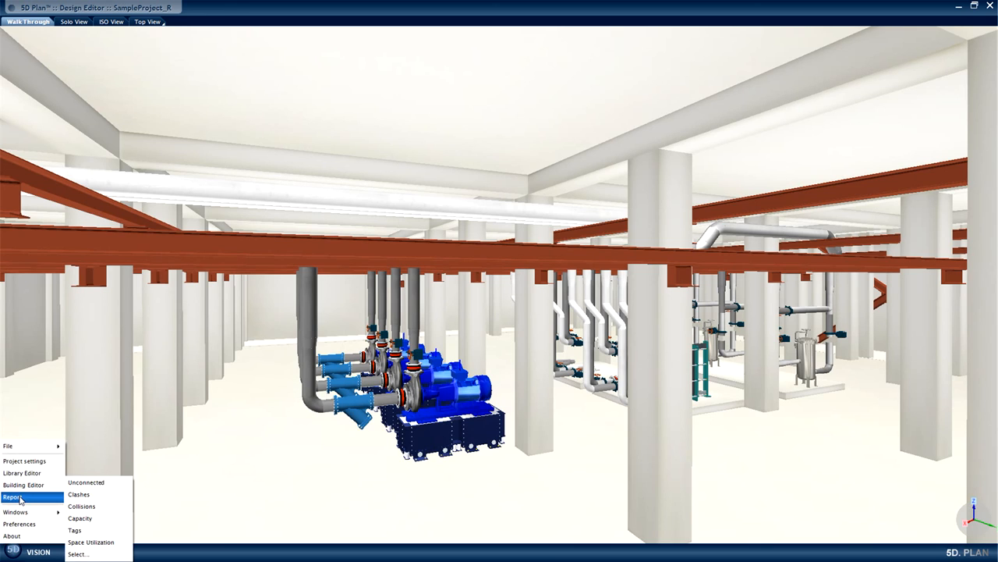
click(86, 542)
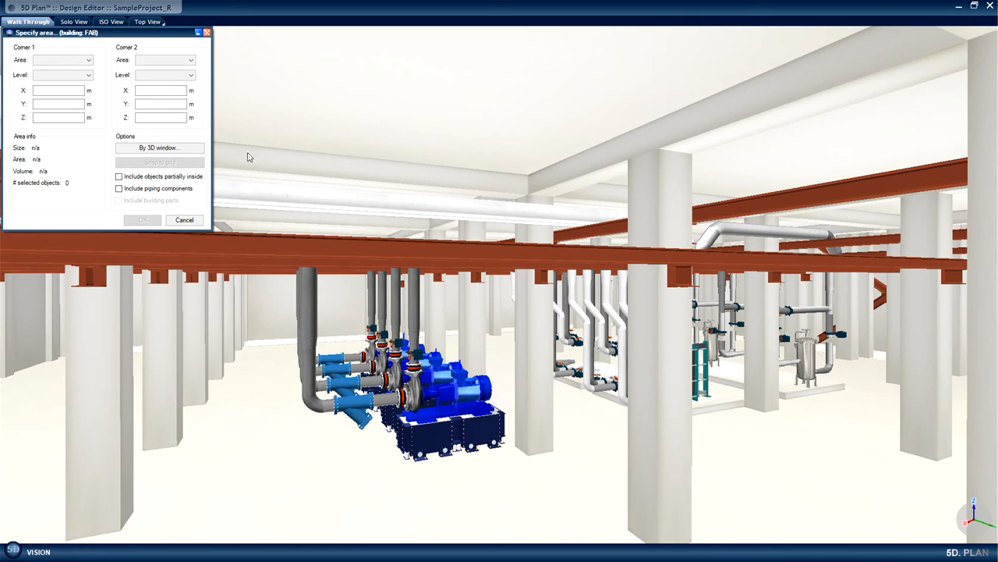
click(88, 61)
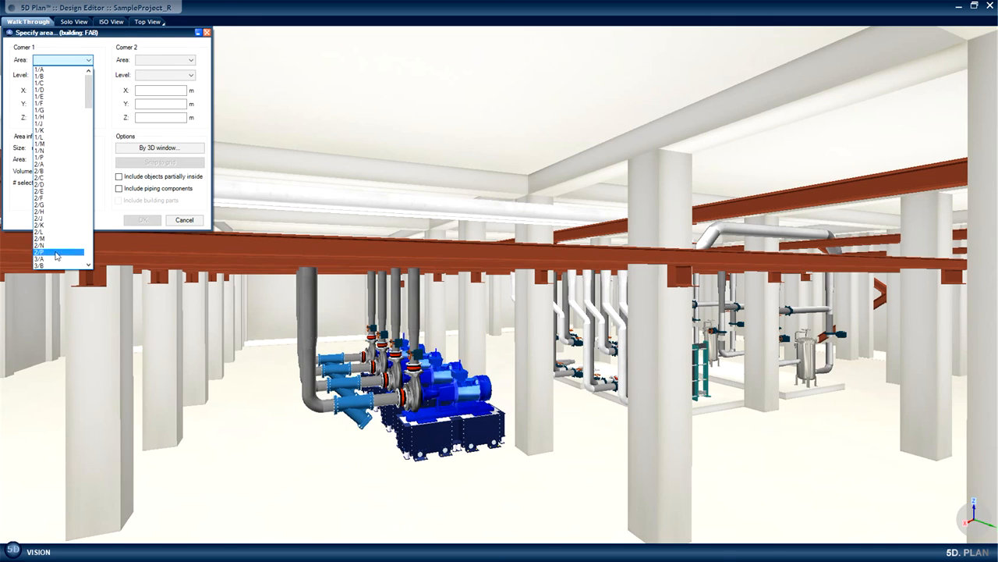
click(54, 266)
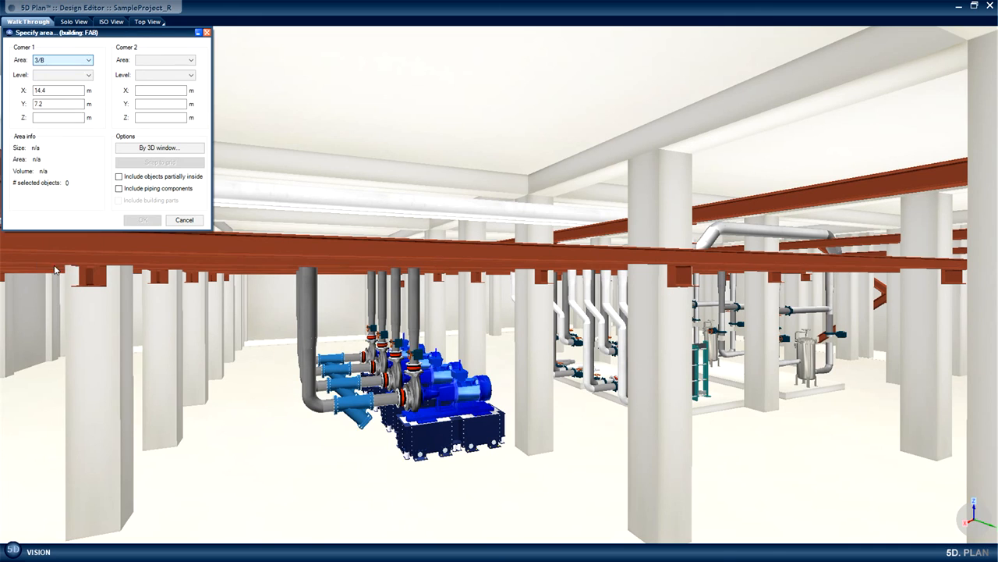
click(90, 75)
click(83, 85)
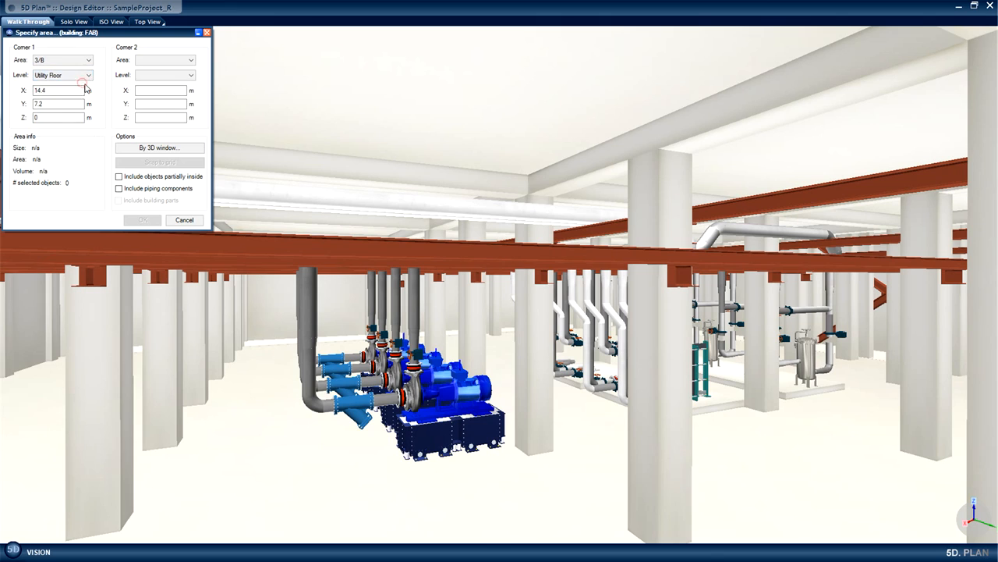
Set Corner 2 of the report area to 5/D on the Sub Fab Floor.
click(190, 59)
scroll(179, 133, down, 9)
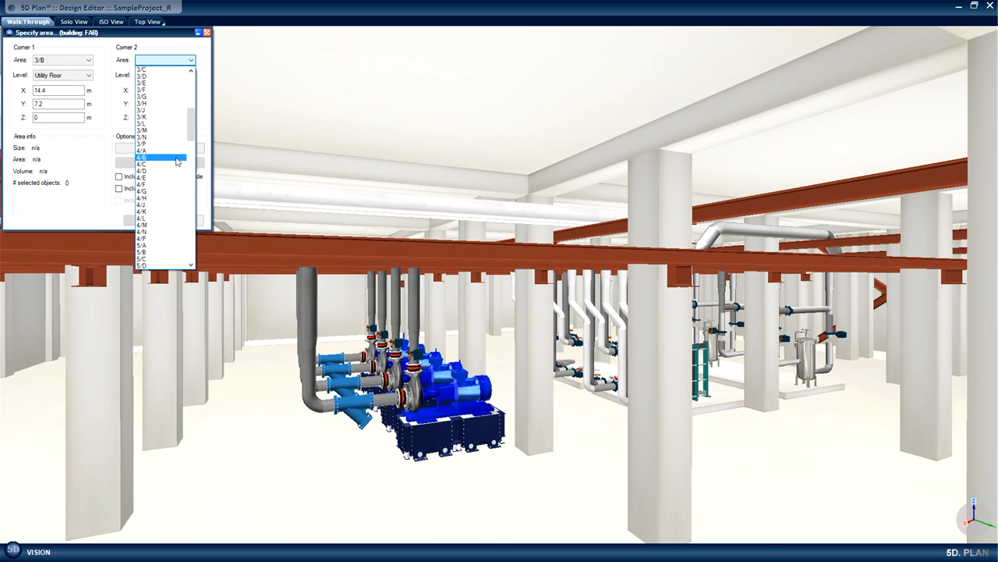
click(154, 266)
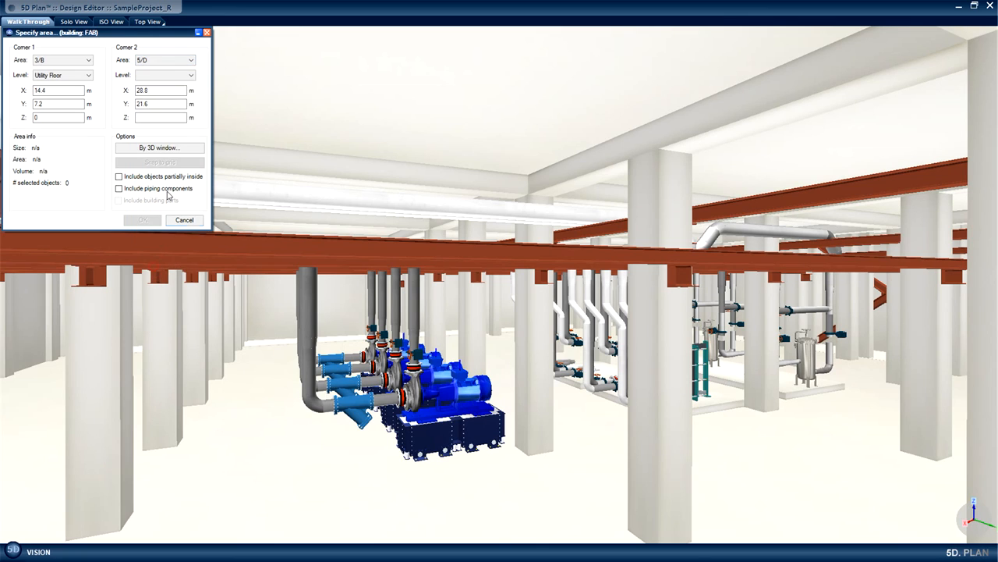
click(178, 76)
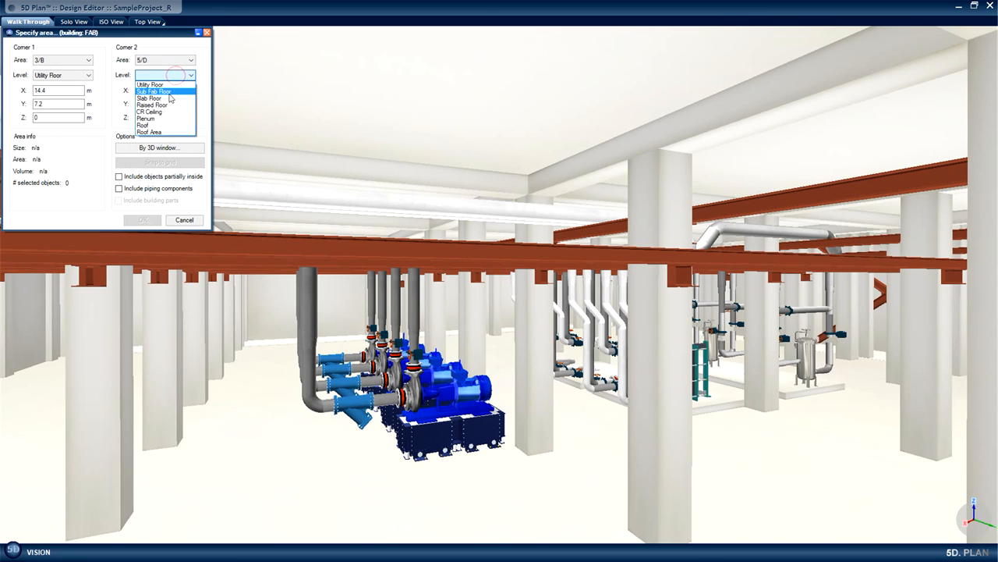
click(165, 91)
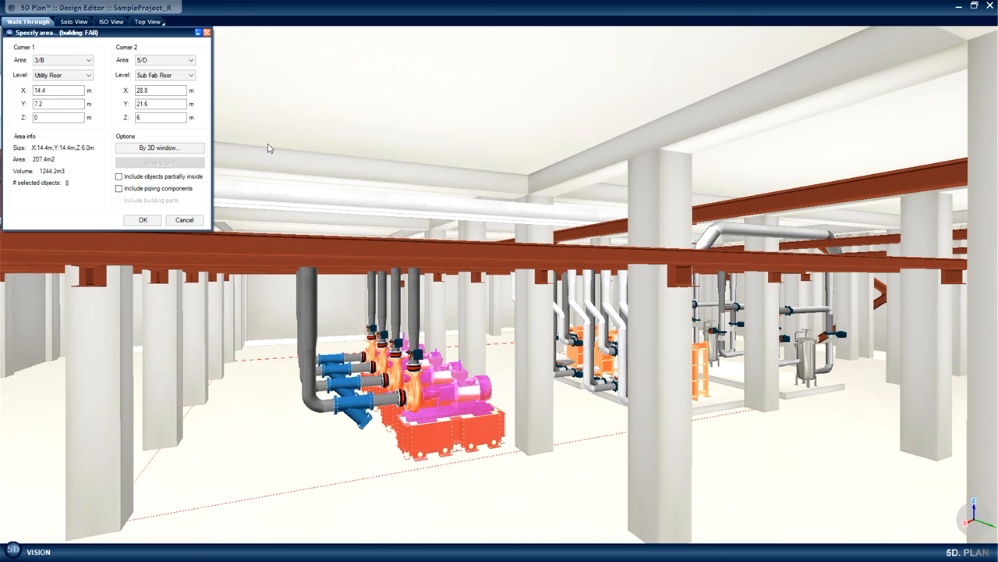
Generate the Space Utilization report with piping components left out, view its object list and close the overview.
click(119, 189)
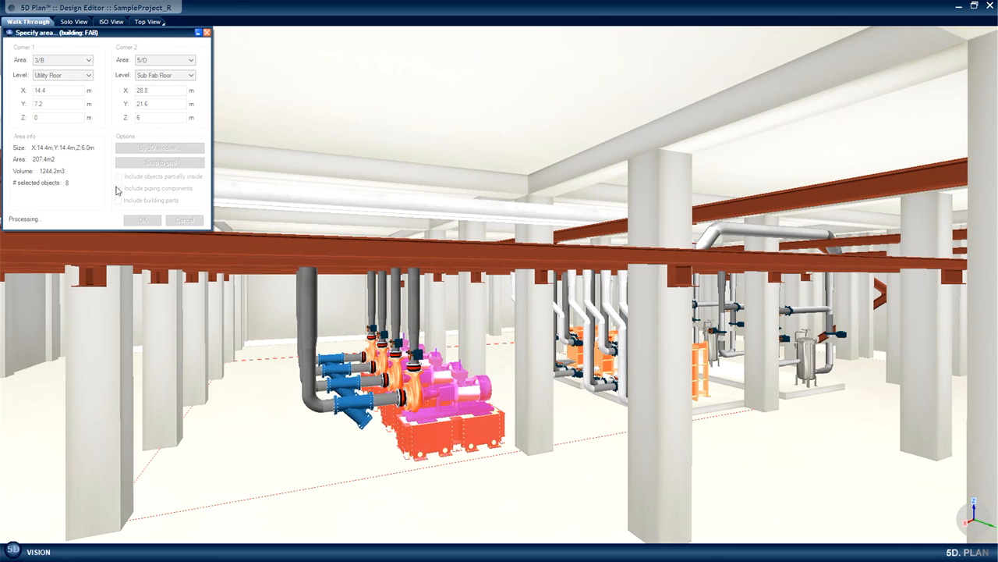
click(118, 188)
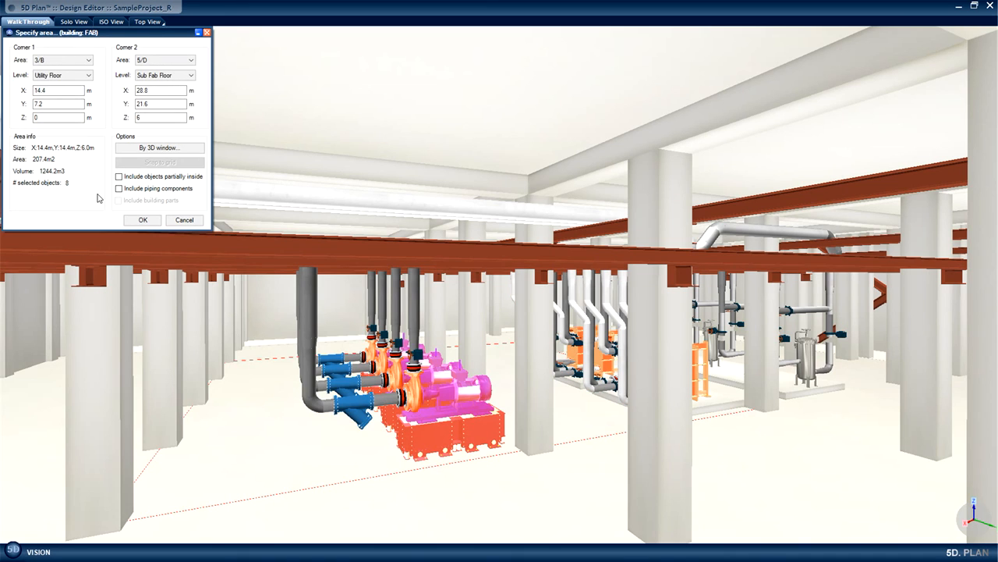
click(141, 220)
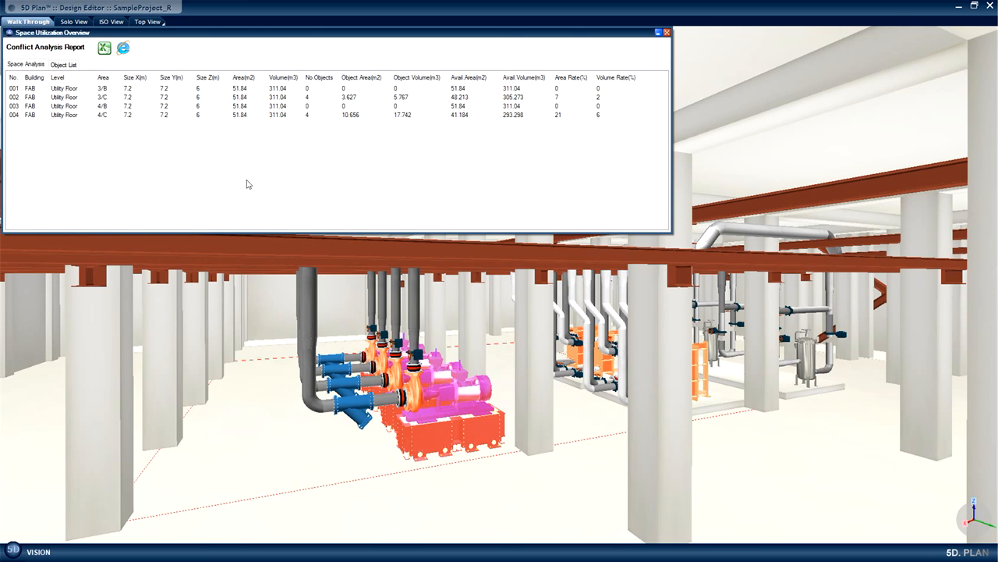
click(65, 65)
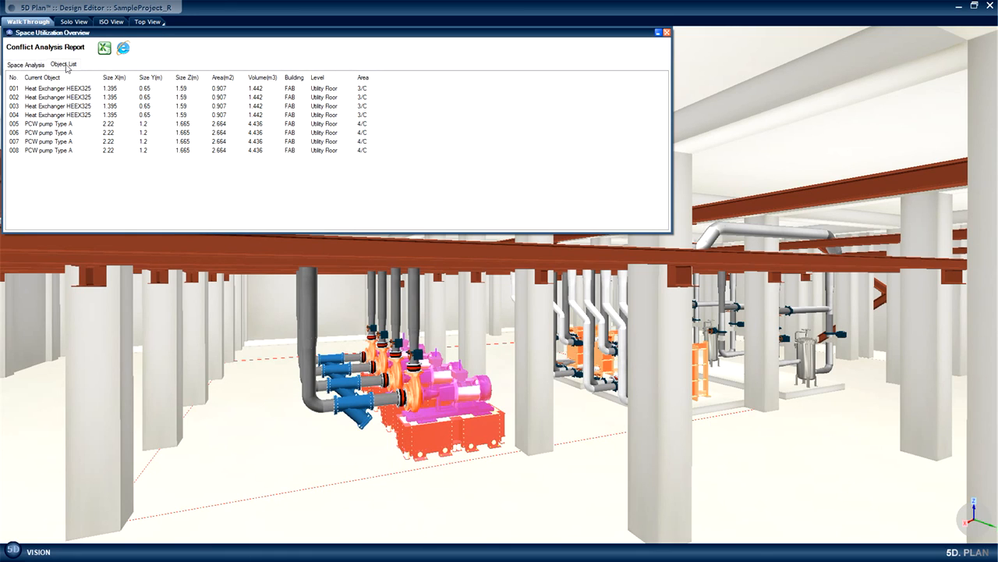
click(269, 486)
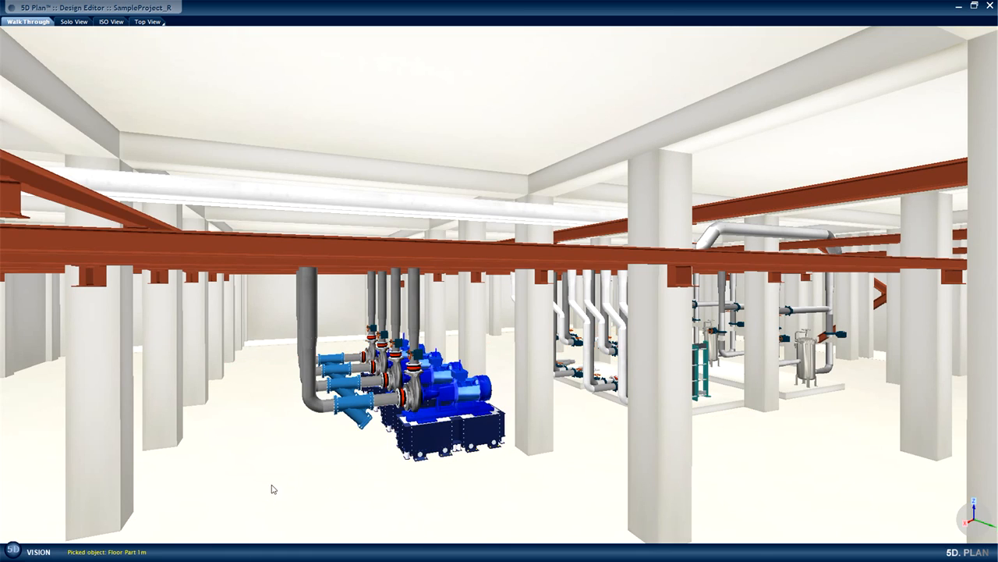
Start another Space Utilization report and define an area of about 13.7 × 10.1 × 5.3 m around the pumps and heat exchangers in the 3D scene.
click(12, 551)
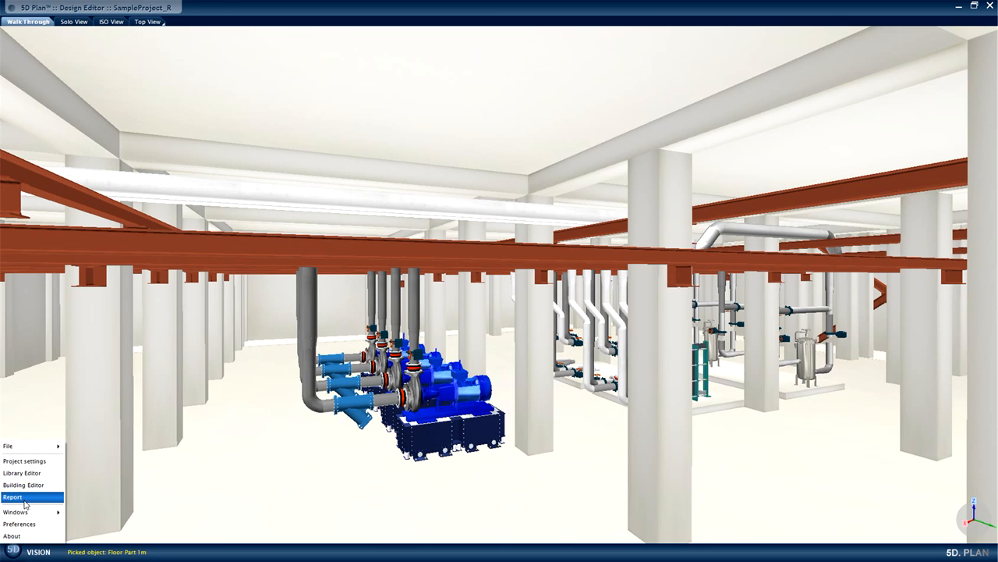
mouse_move(25, 499)
click(84, 553)
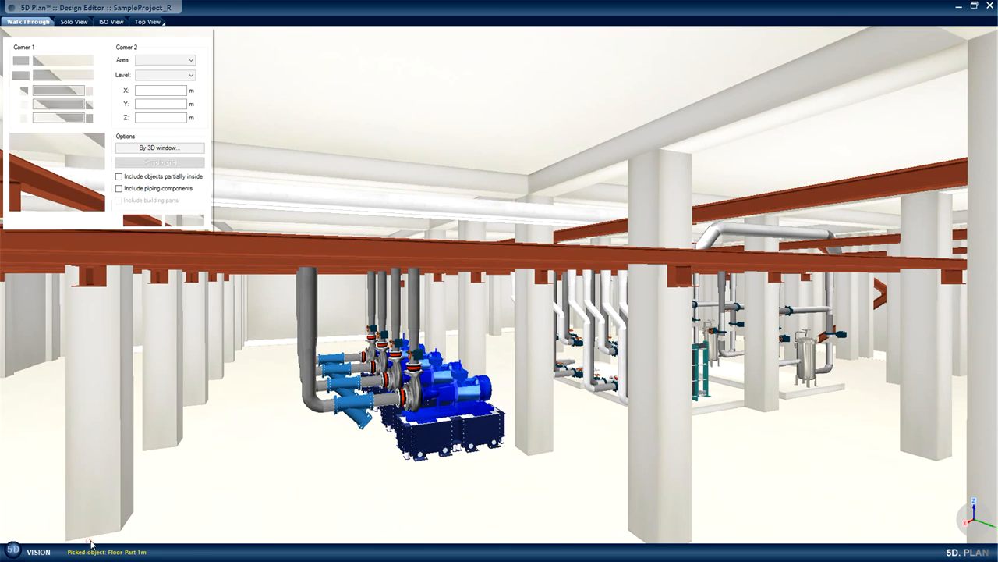
click(166, 148)
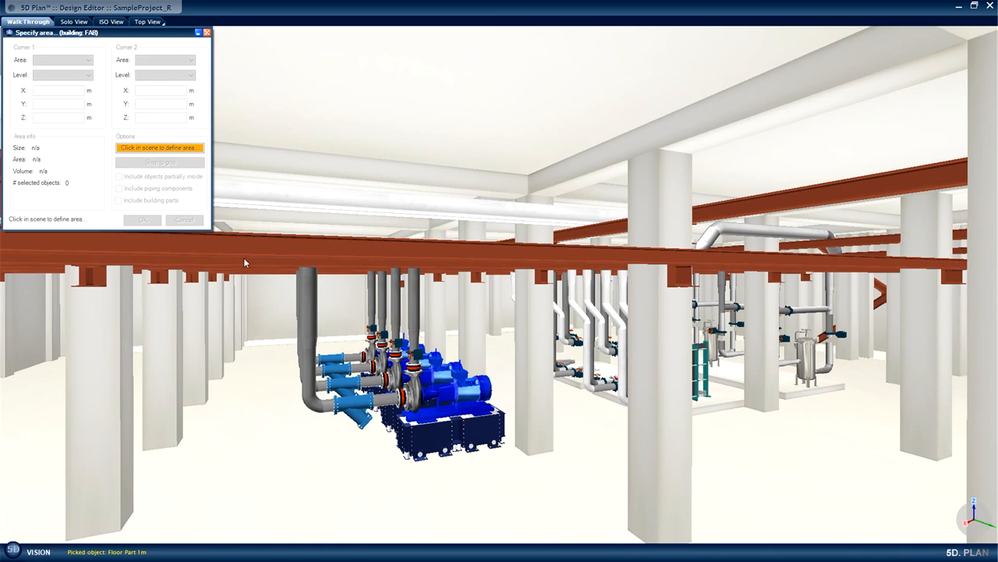
click(224, 382)
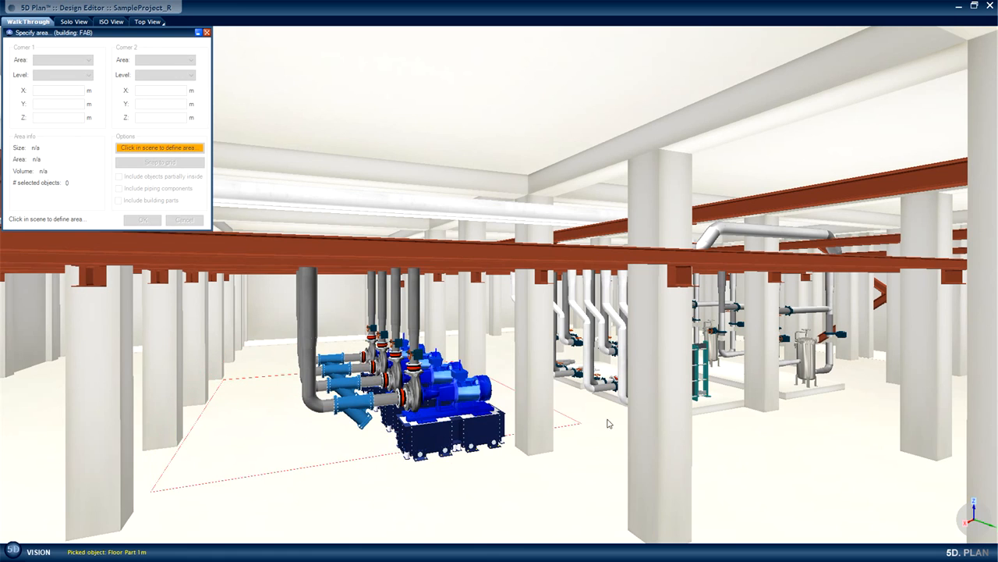
click(747, 223)
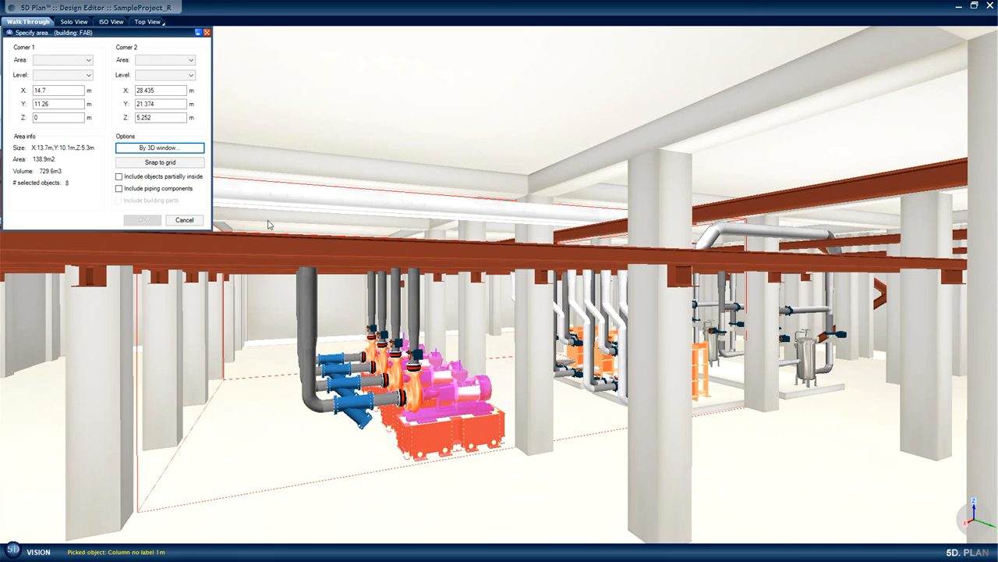
Snap the scene-defined area to the grid, generate the Space Utilization report and view its object list.
click(161, 164)
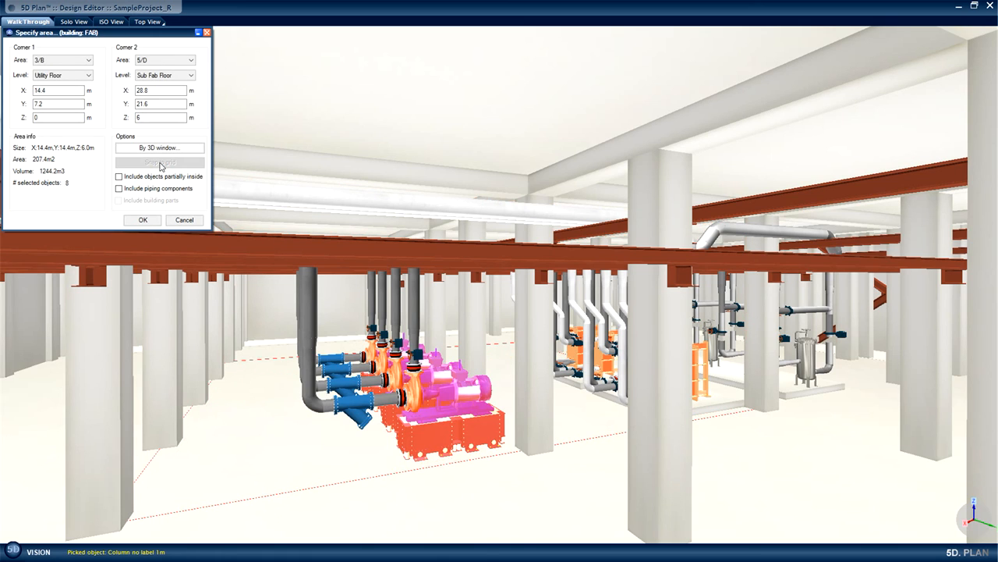
click(142, 222)
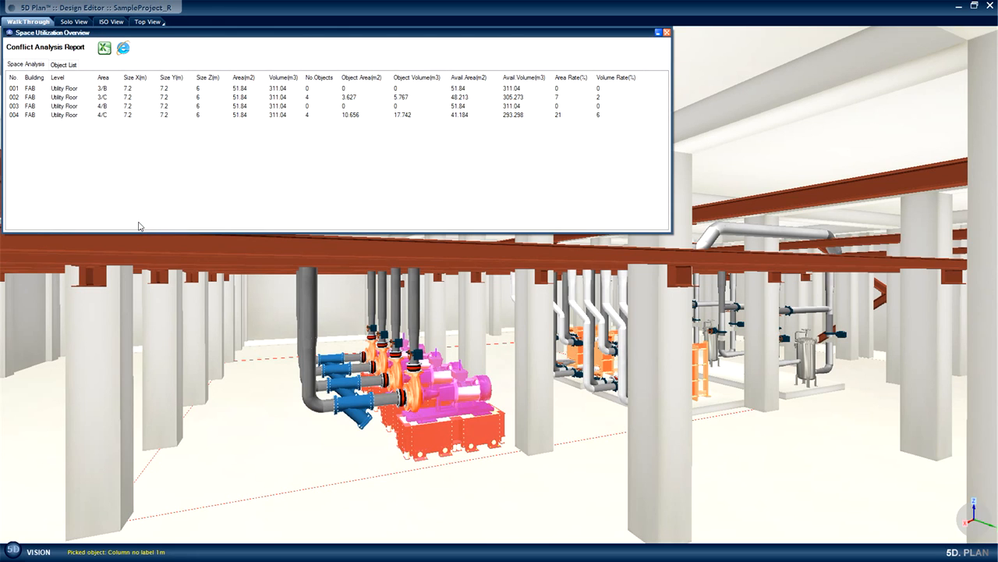
click(64, 66)
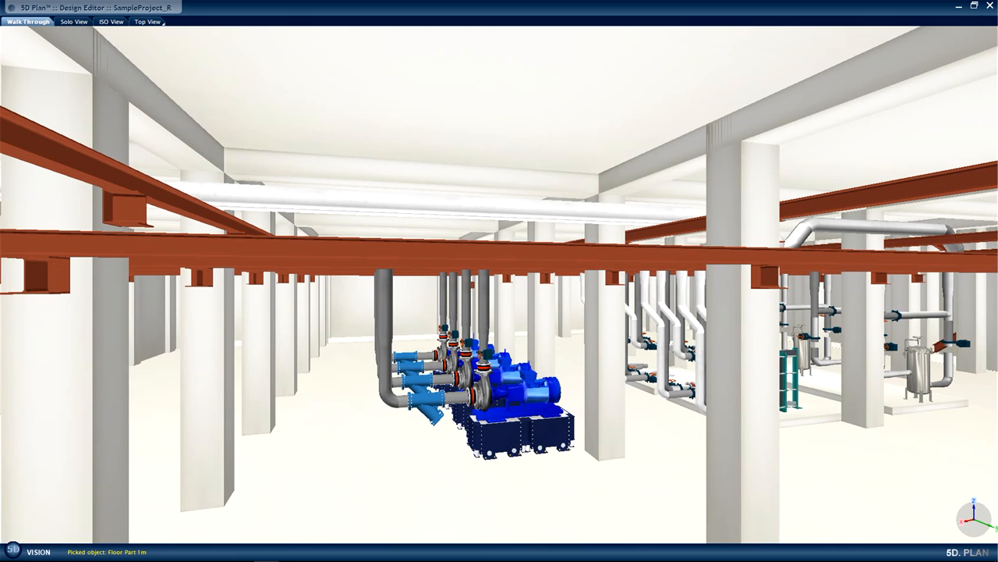
Launch 5D Control in SampleProject_R with the configuration file Demo5DControl.xlsx from the Tutorial 5D folder.
right_click(358, 422)
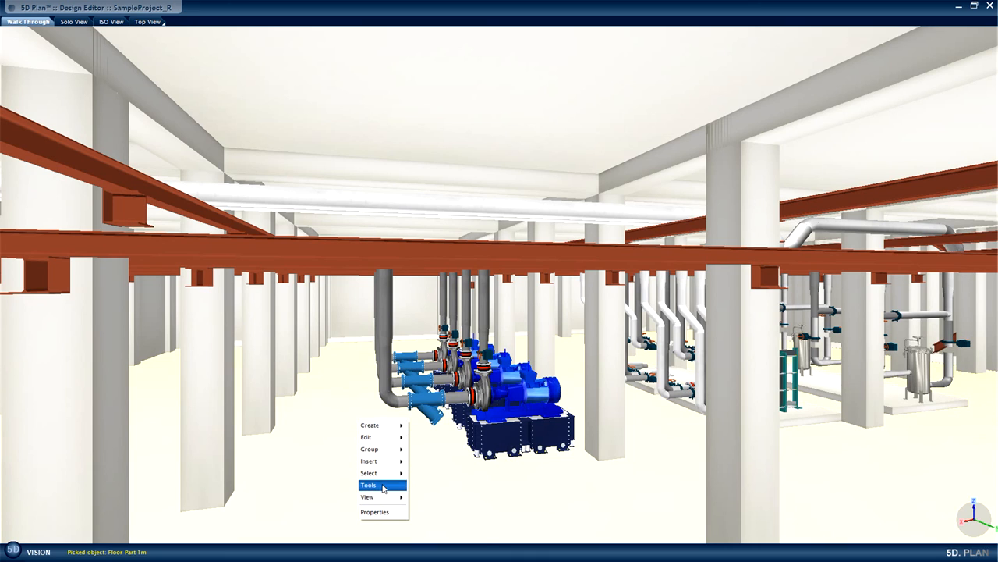
mouse_move(383, 485)
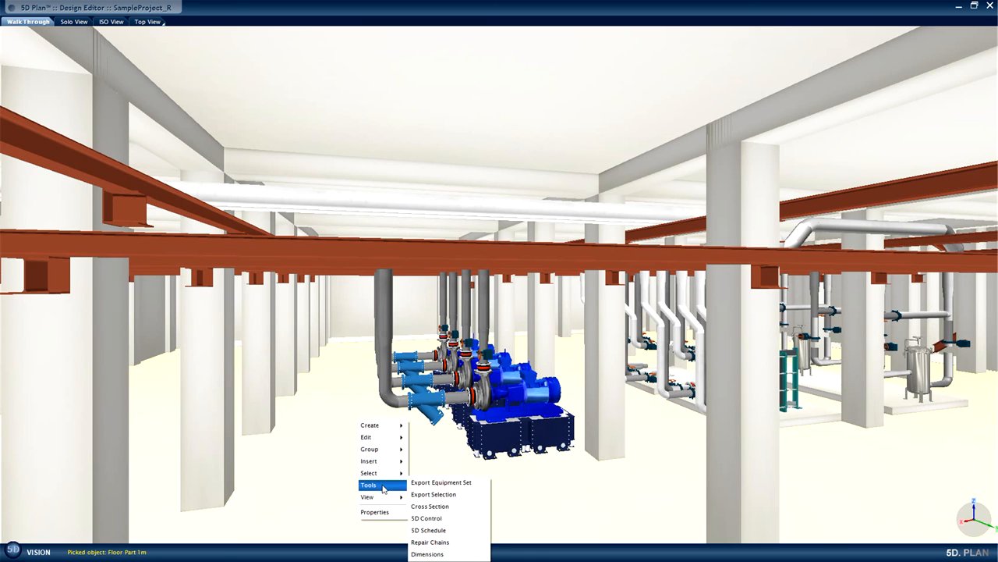
click(439, 518)
click(138, 85)
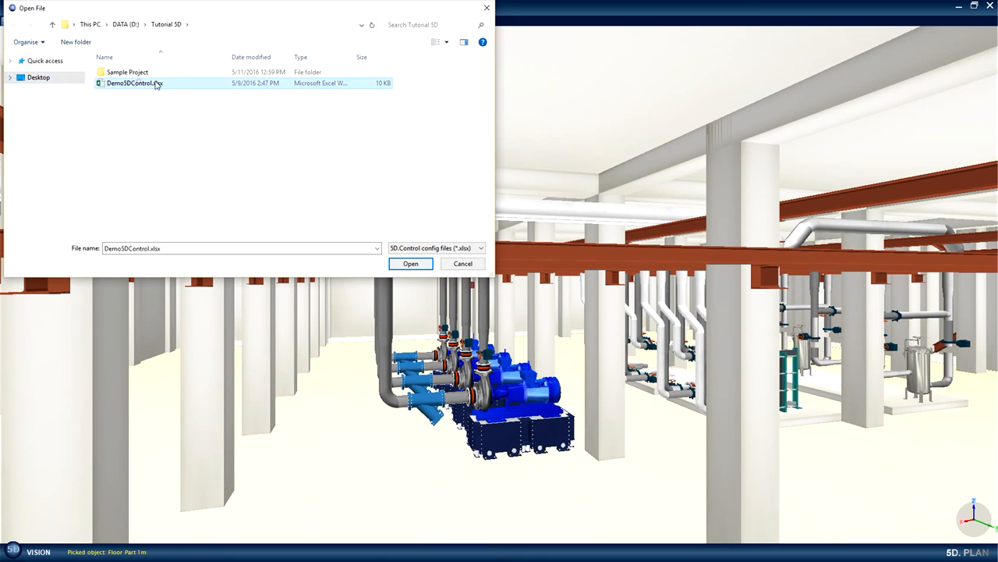
click(412, 264)
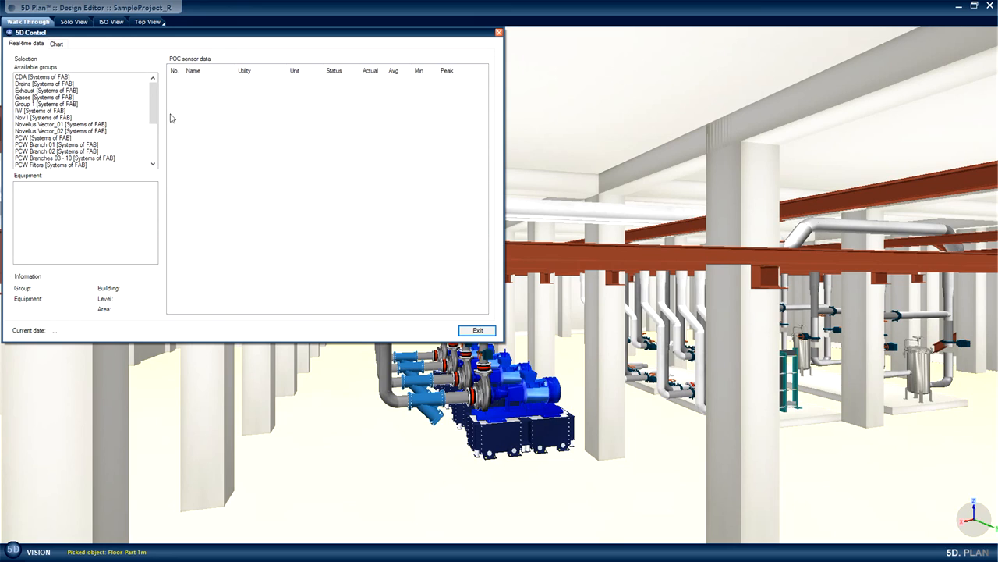
Show the sensor data of the Novellus Vector in the Novellus Vector_01 group and chart its N2O Inlet.
click(33, 126)
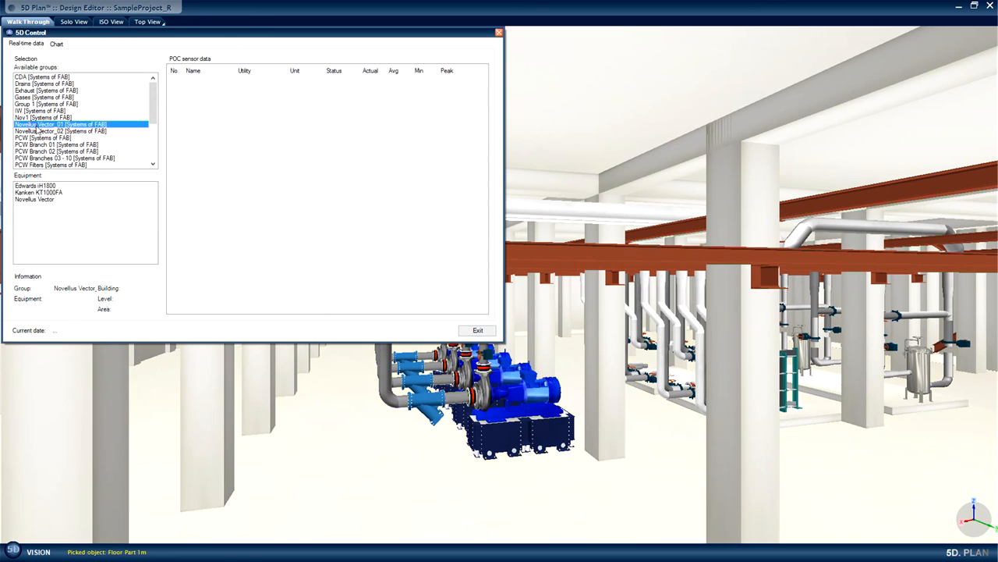
click(50, 199)
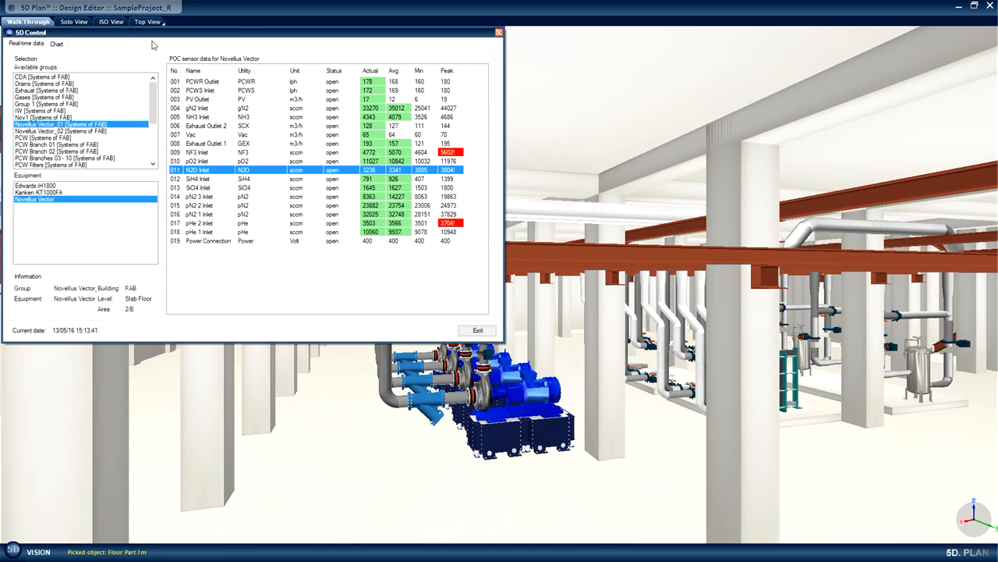
click(57, 46)
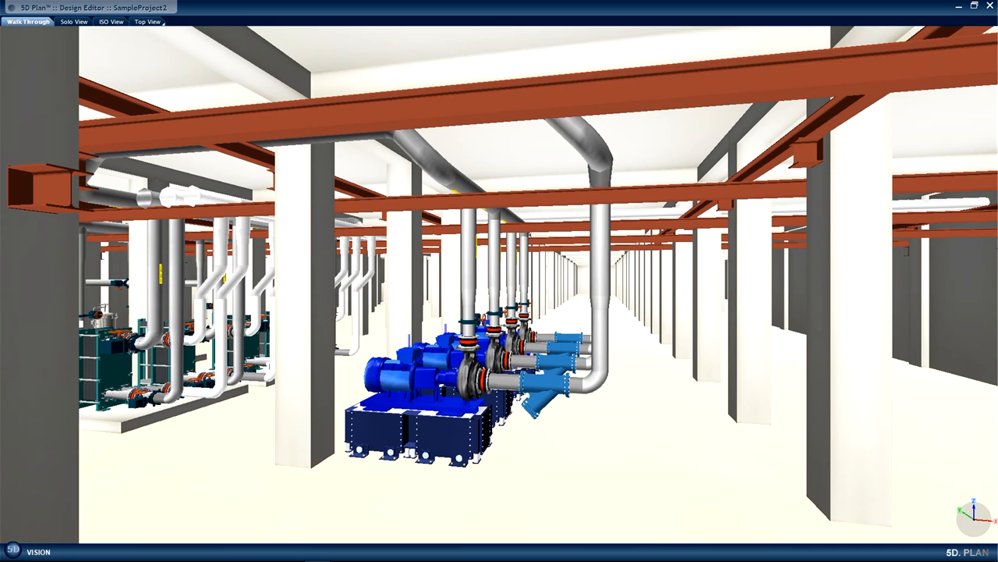
In SampleProject2, launch 5D Schedule and choose the PCW [Systems of FAB] group.
right_click(622, 358)
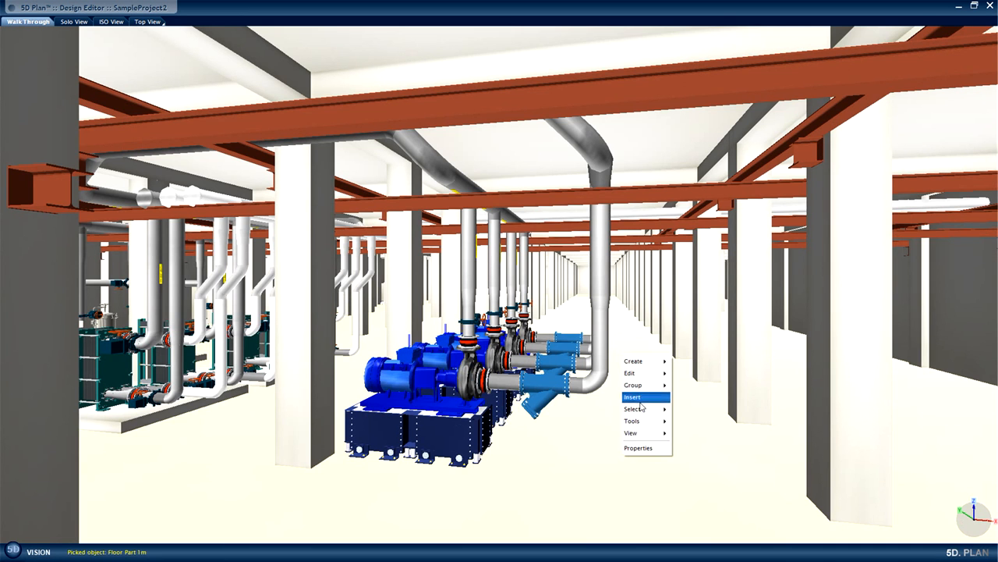
mouse_move(644, 423)
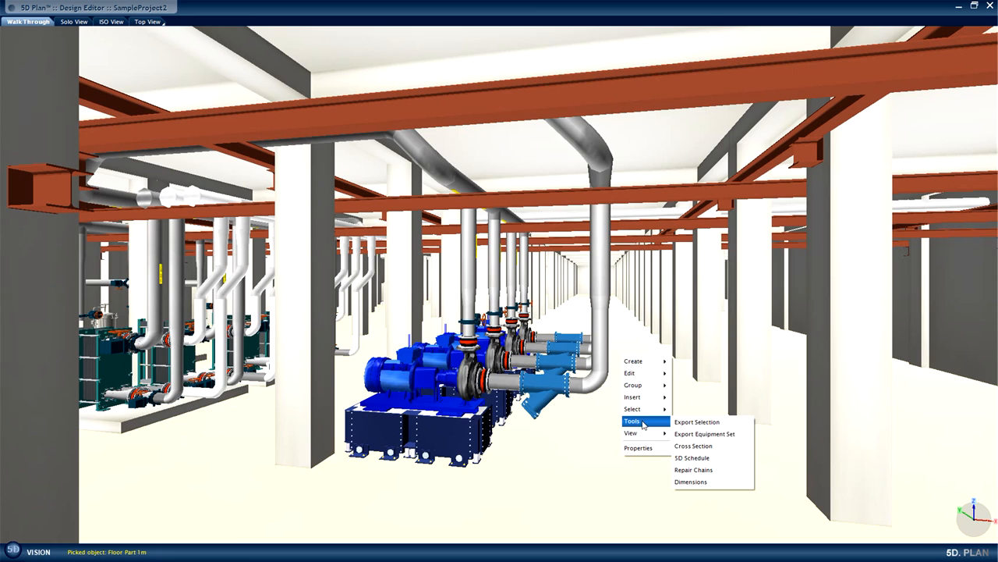
click(700, 457)
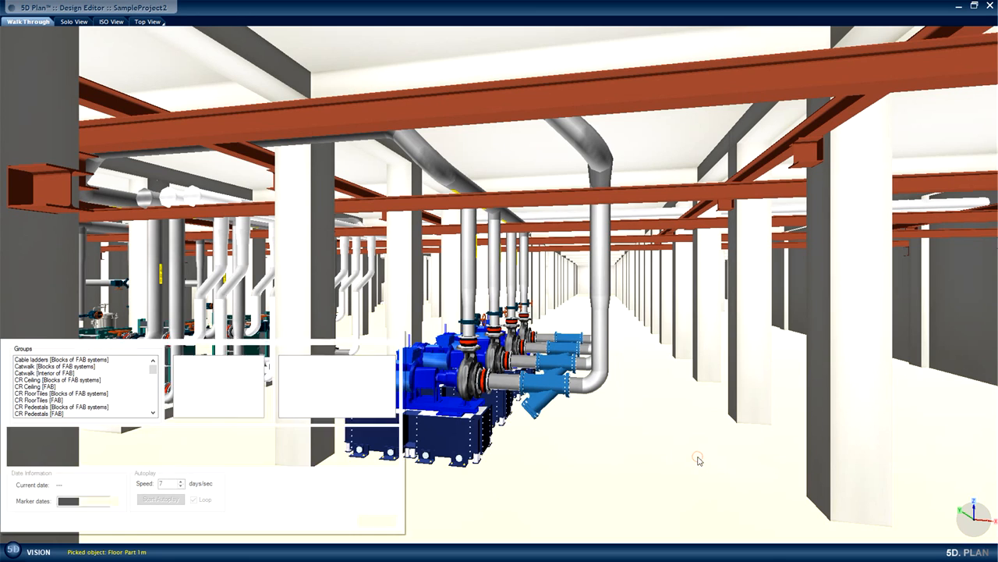
drag(153, 369, 155, 383)
click(66, 395)
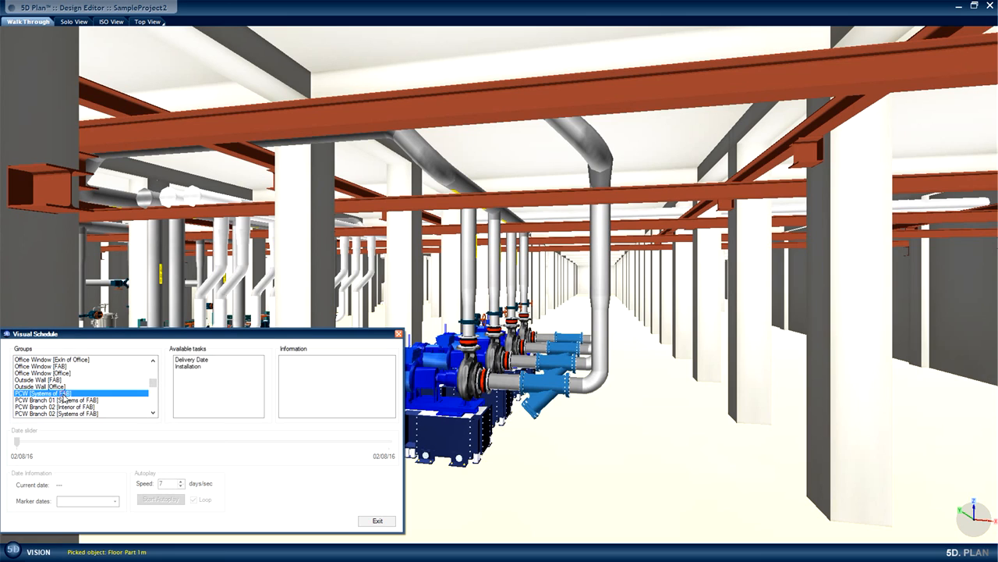
Choose the Delivery Date task for the PCW group and play its schedule with autoplay.
click(189, 360)
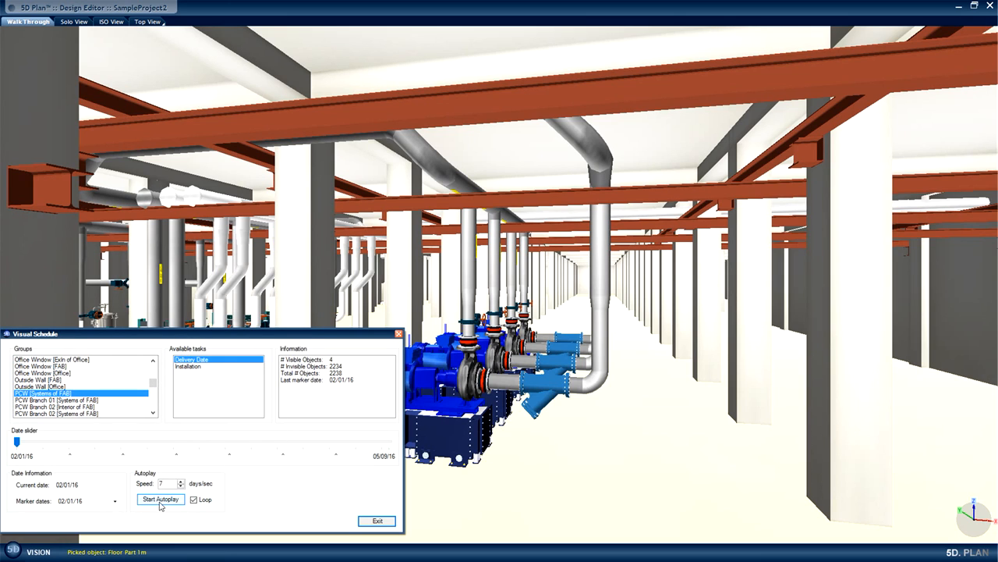
click(160, 500)
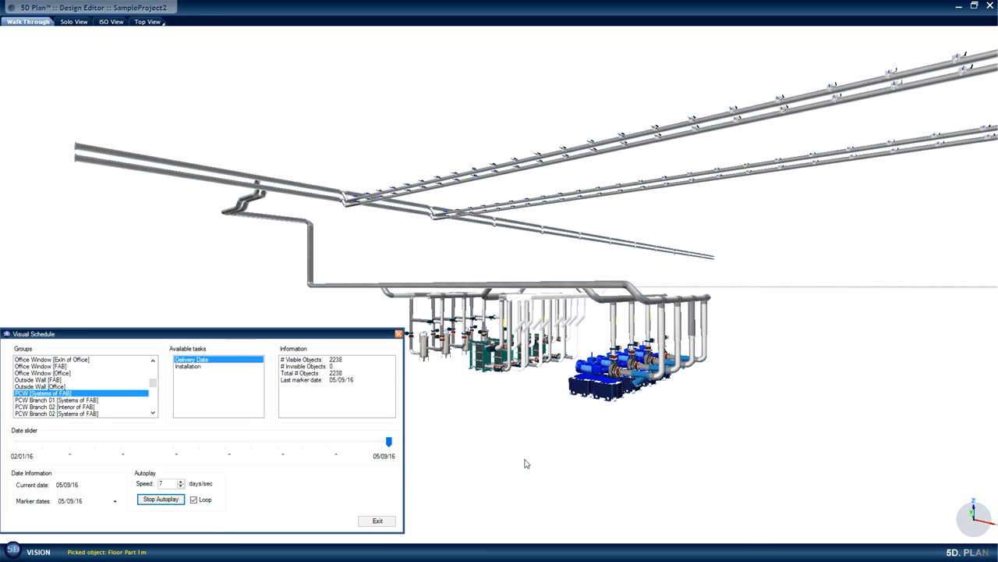
click(171, 500)
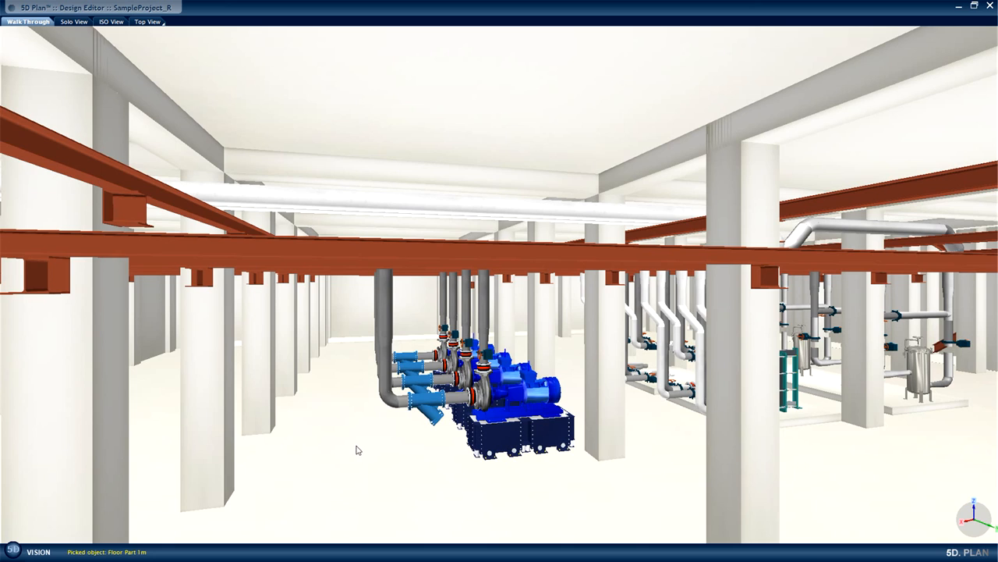
In SampleProject_R, select all objects of the PCW group starting from the front PCW pump Type A.
click(498, 429)
right_click(498, 429)
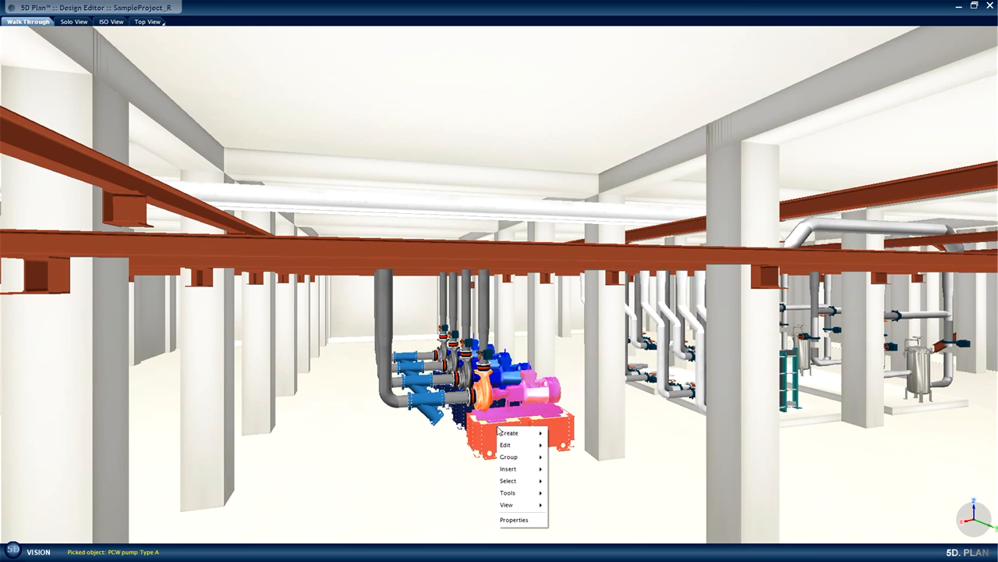
mouse_move(518, 485)
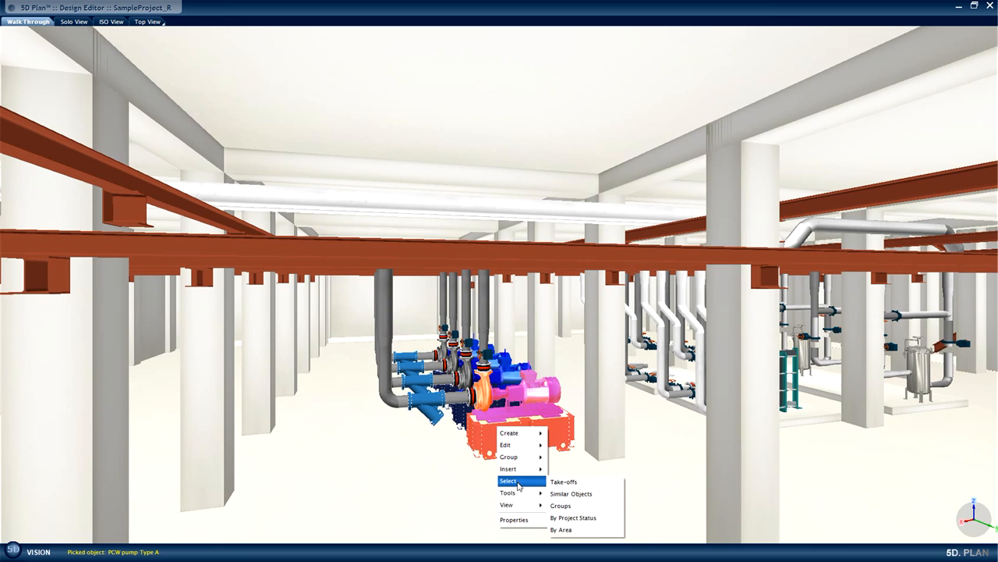
click(578, 507)
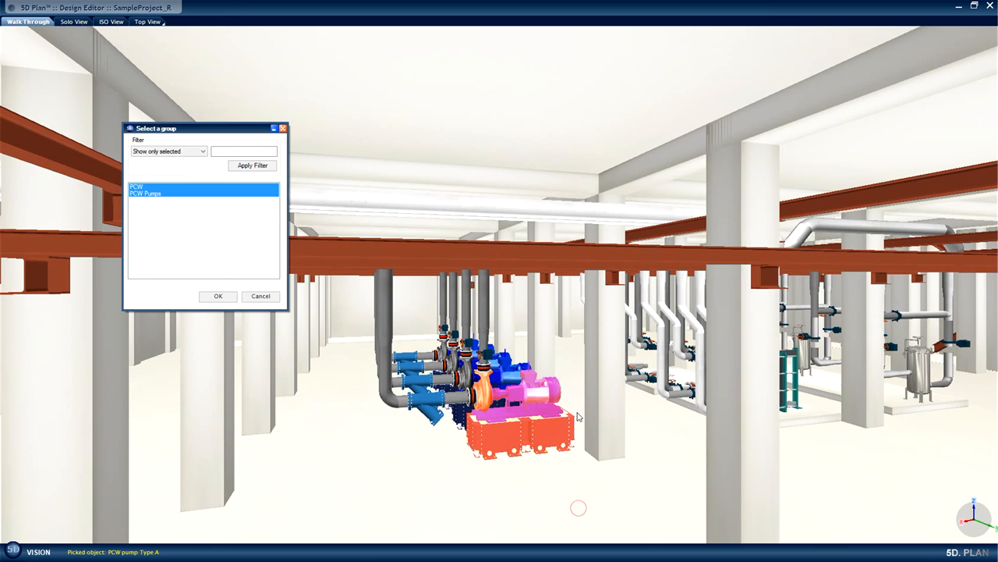
click(135, 188)
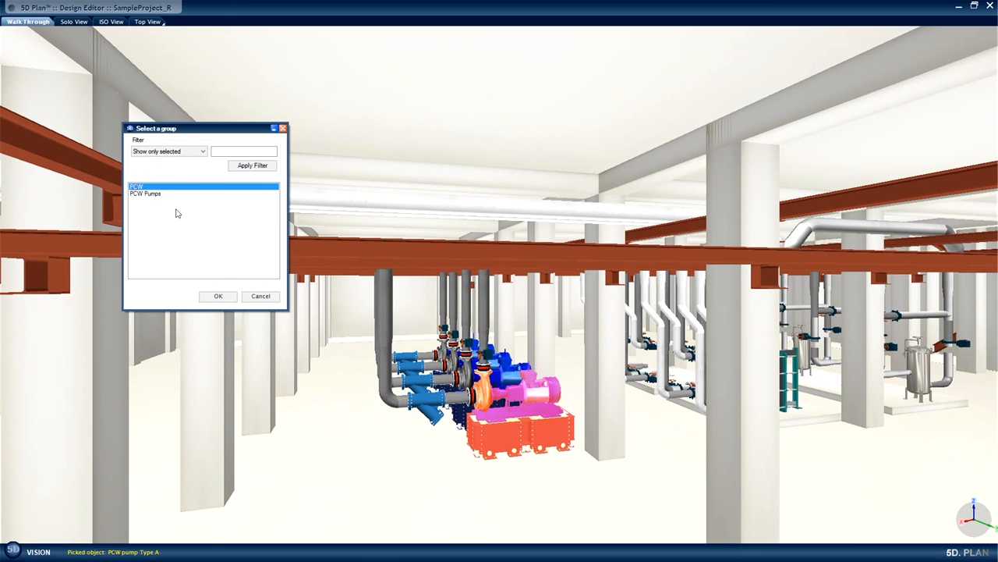
click(216, 297)
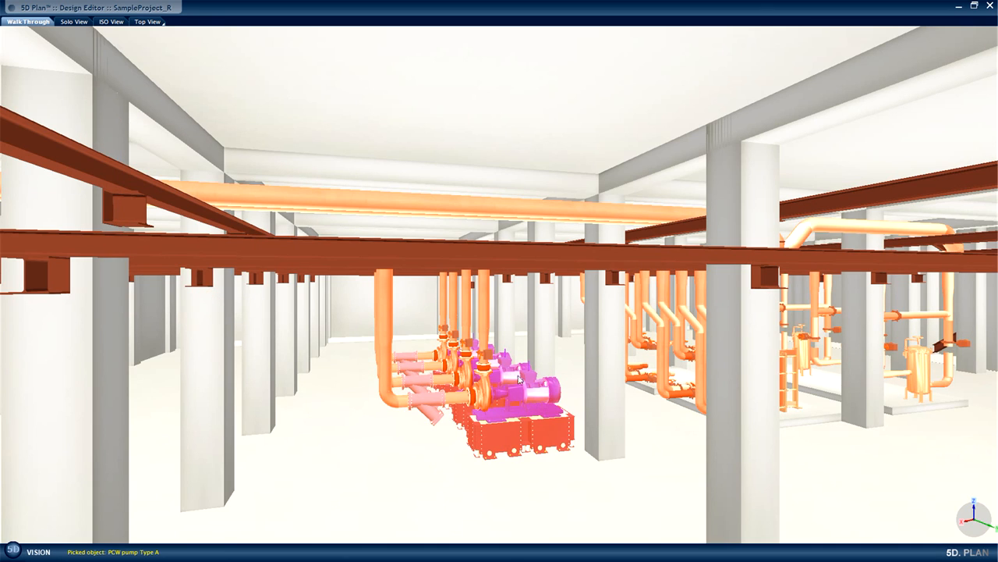
Launch 5D Flow for the selected PCW group objects.
right_click(504, 431)
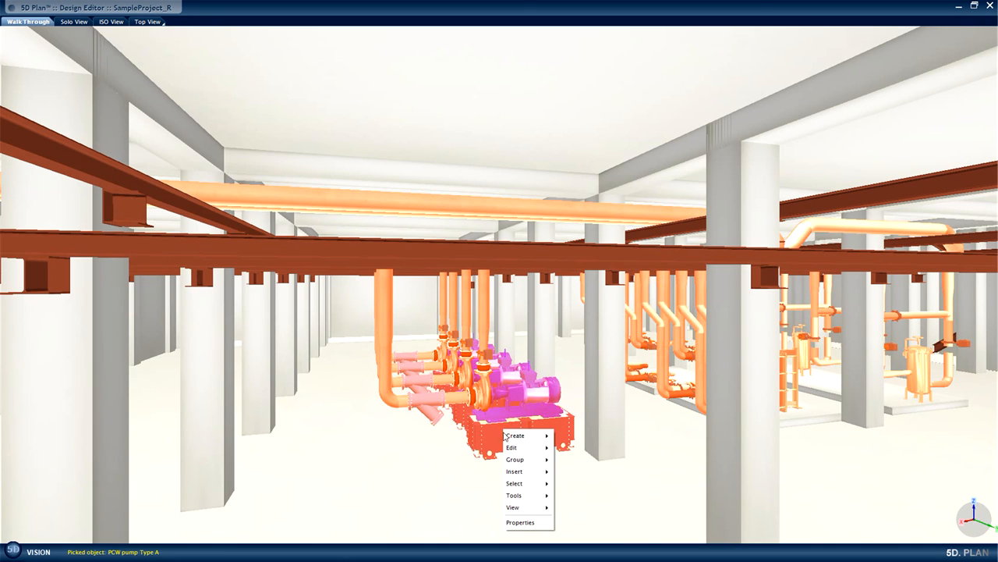
mouse_move(516, 500)
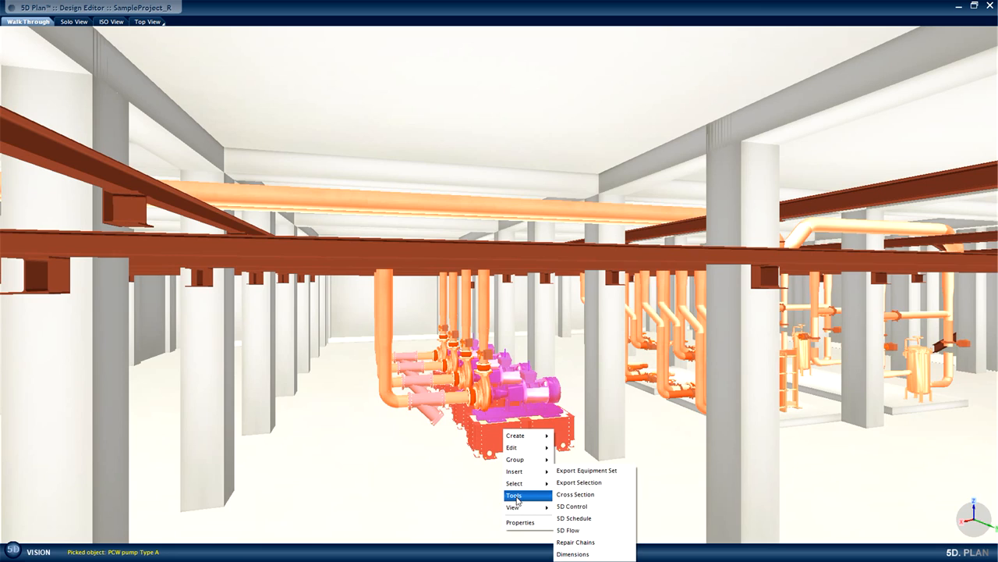
click(581, 532)
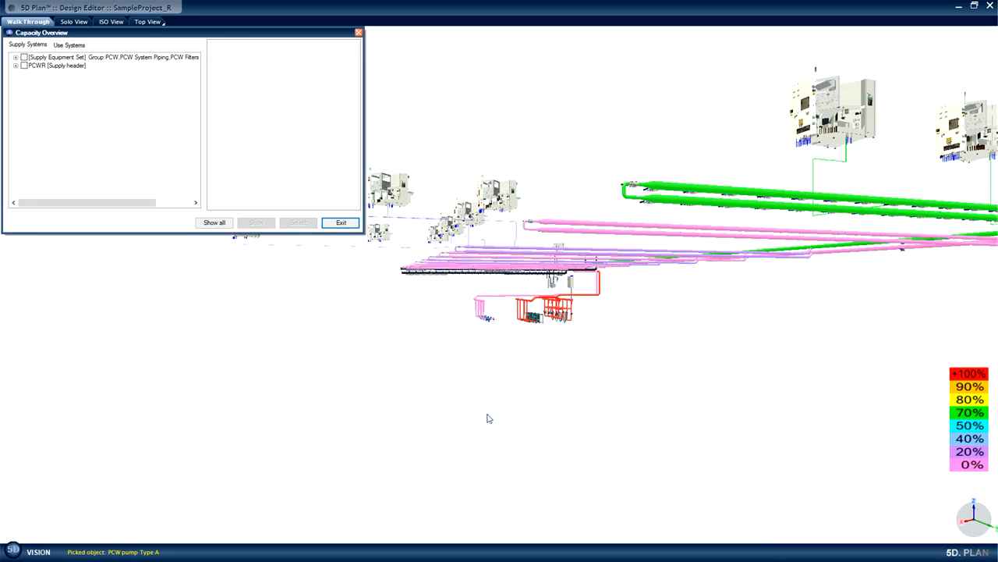
Expand all supply systems and show the capacity details of the PCWS supply header and the Novellus Vector's 20 mm PCWS Inlet.
drag(479, 451, 481, 437)
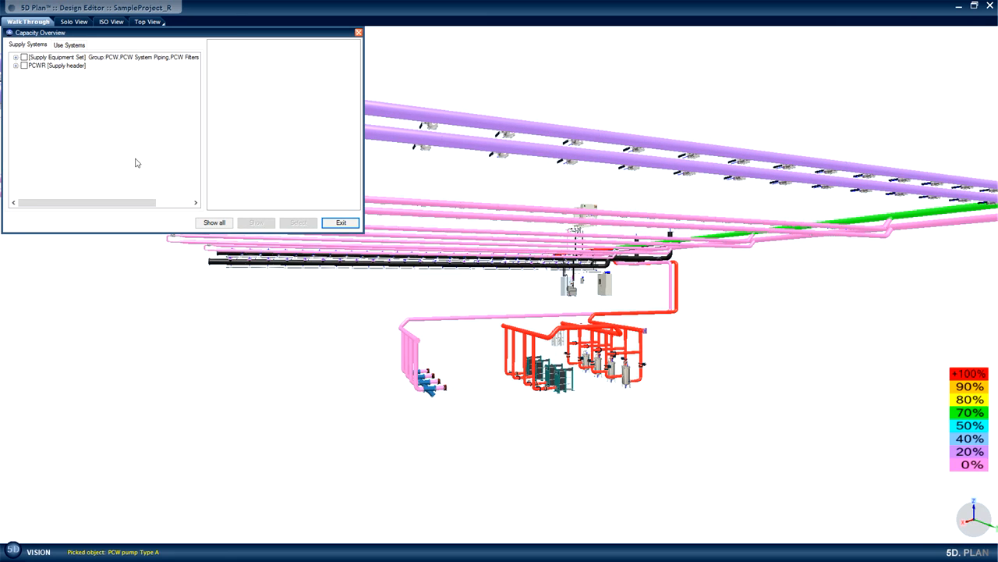
double_click(16, 59)
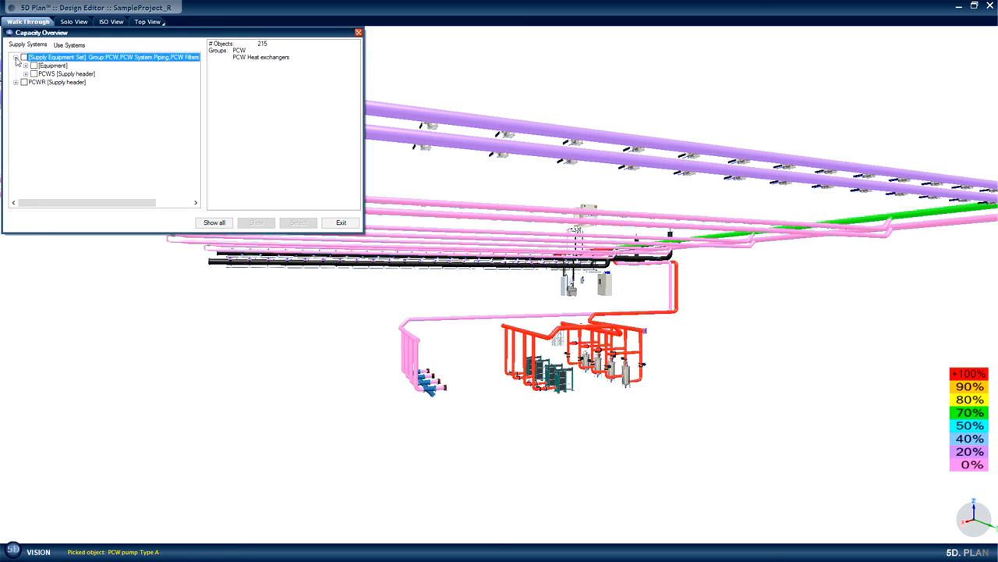
right_click(15, 59)
click(46, 90)
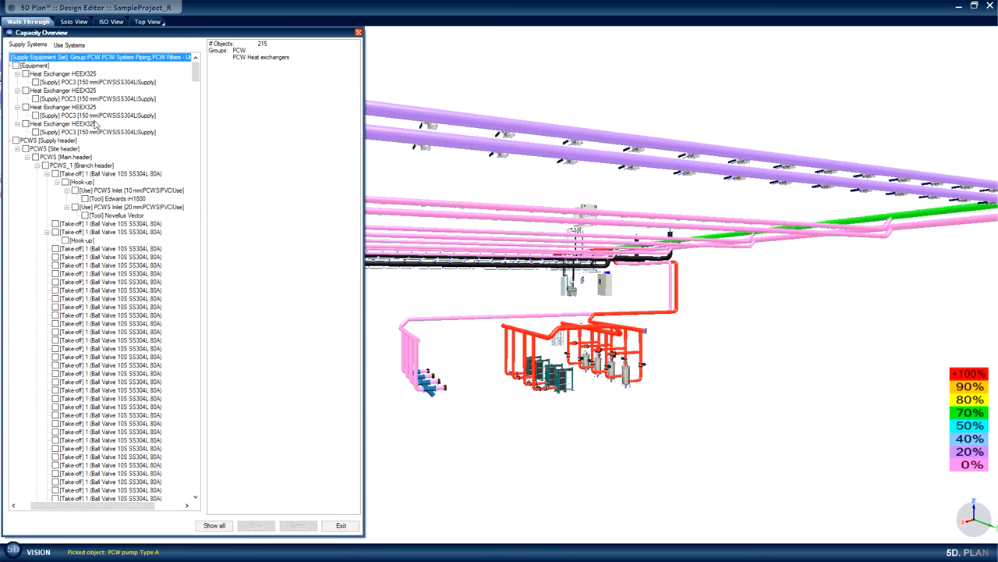
click(52, 141)
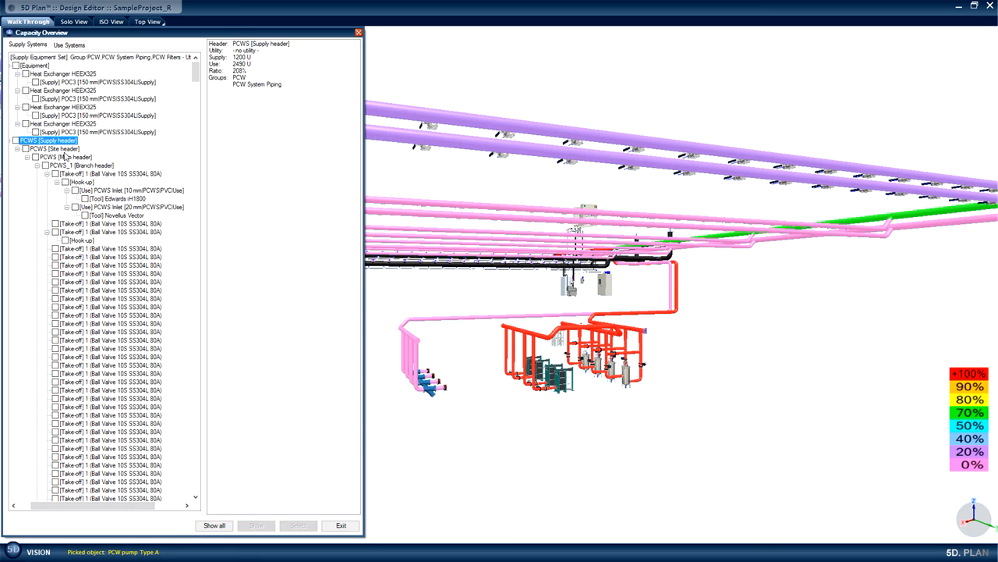
click(100, 207)
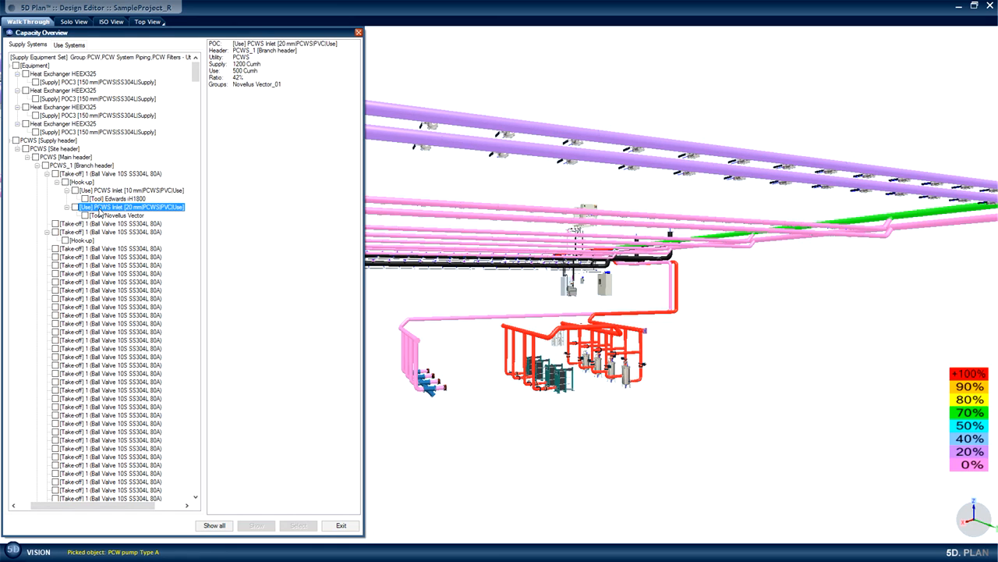
Switch to the use systems, expand them all and show the capacity details of the first Novellus Vector's PCWS Inlet.
click(69, 44)
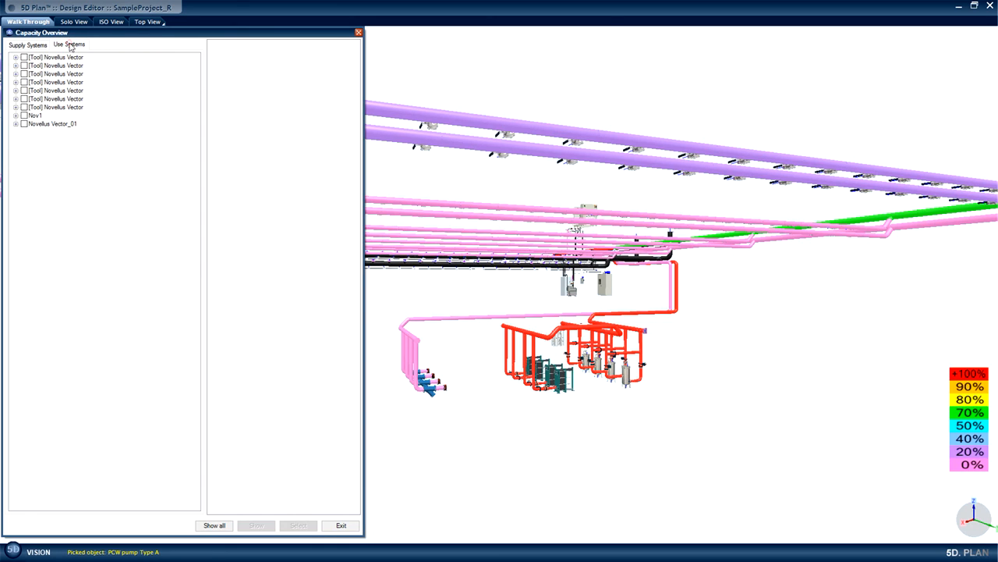
right_click(16, 58)
click(47, 103)
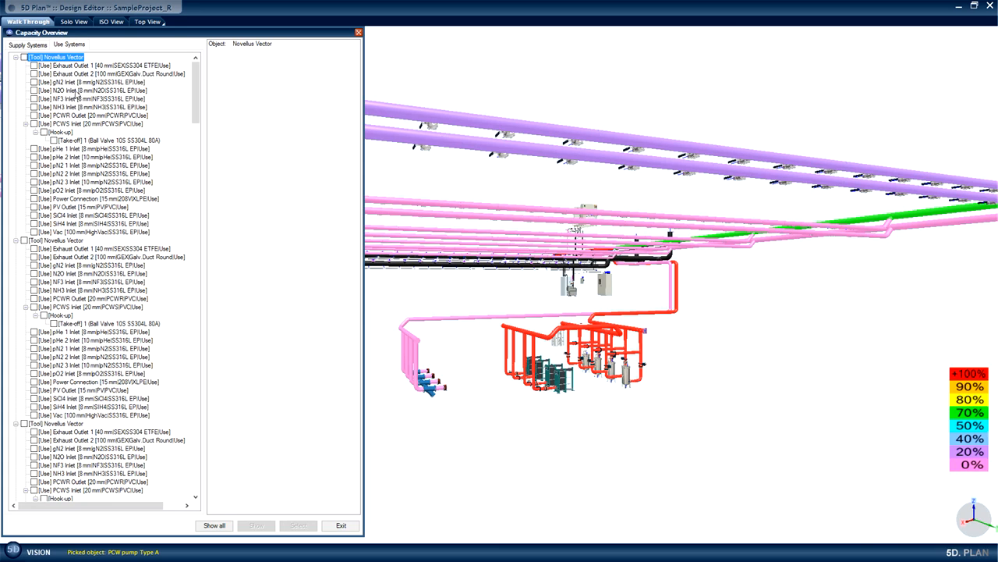
click(75, 124)
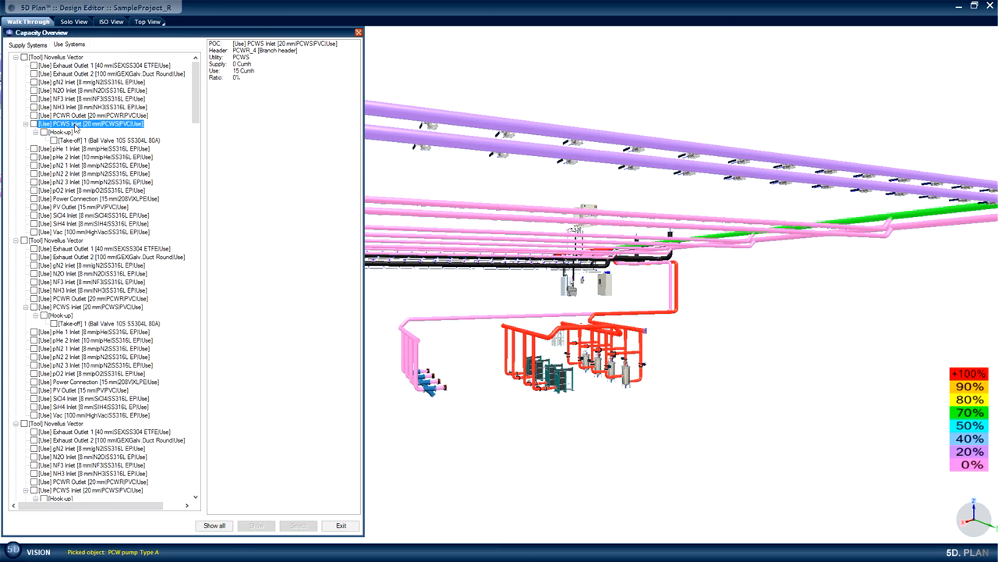